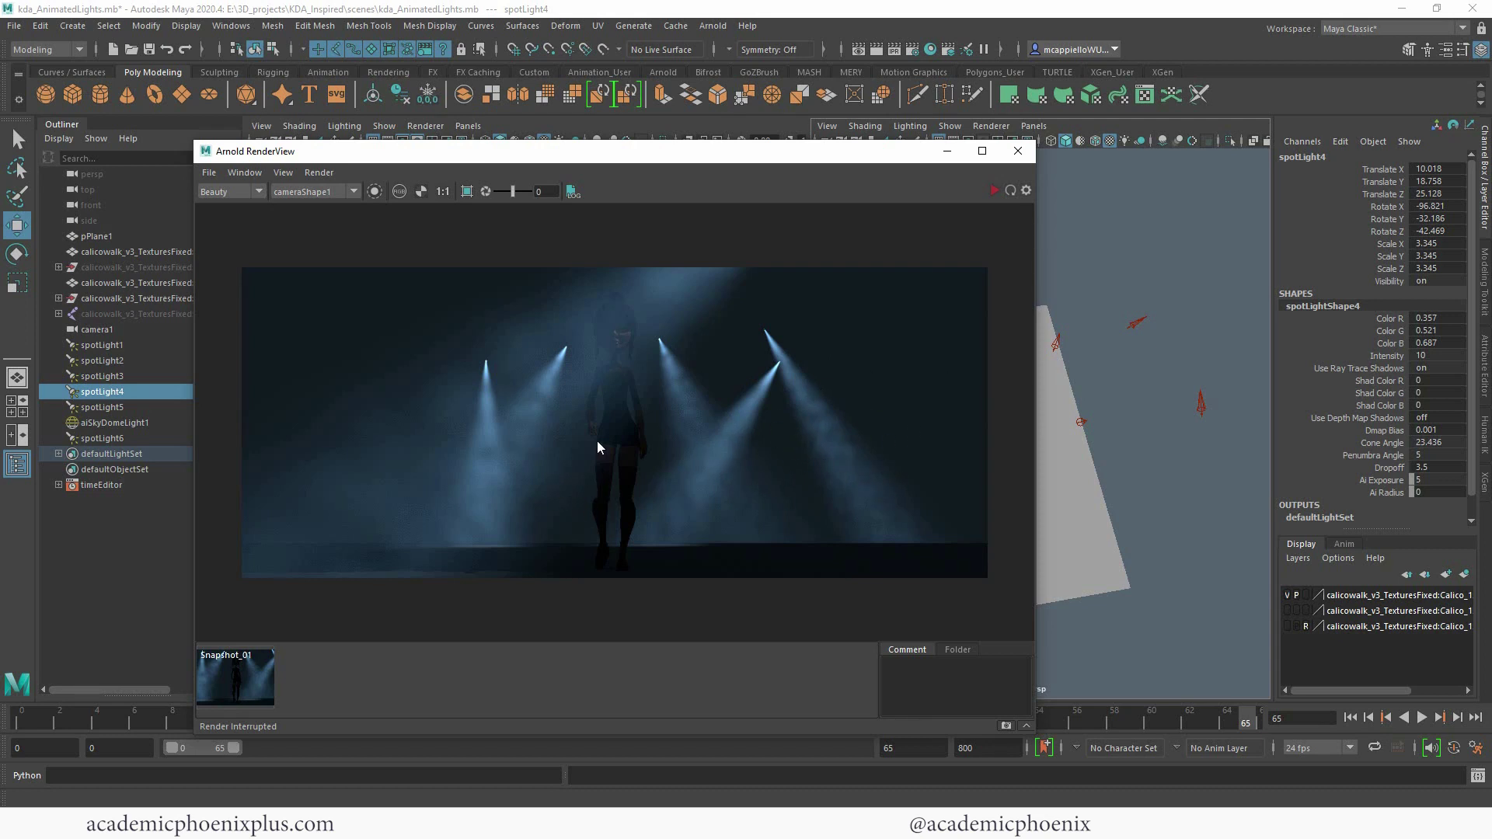
Close the render view and nudge spotLight4 slightly along X in the perspective view
{"action": "left_click", "coordinate": [1016, 152]}
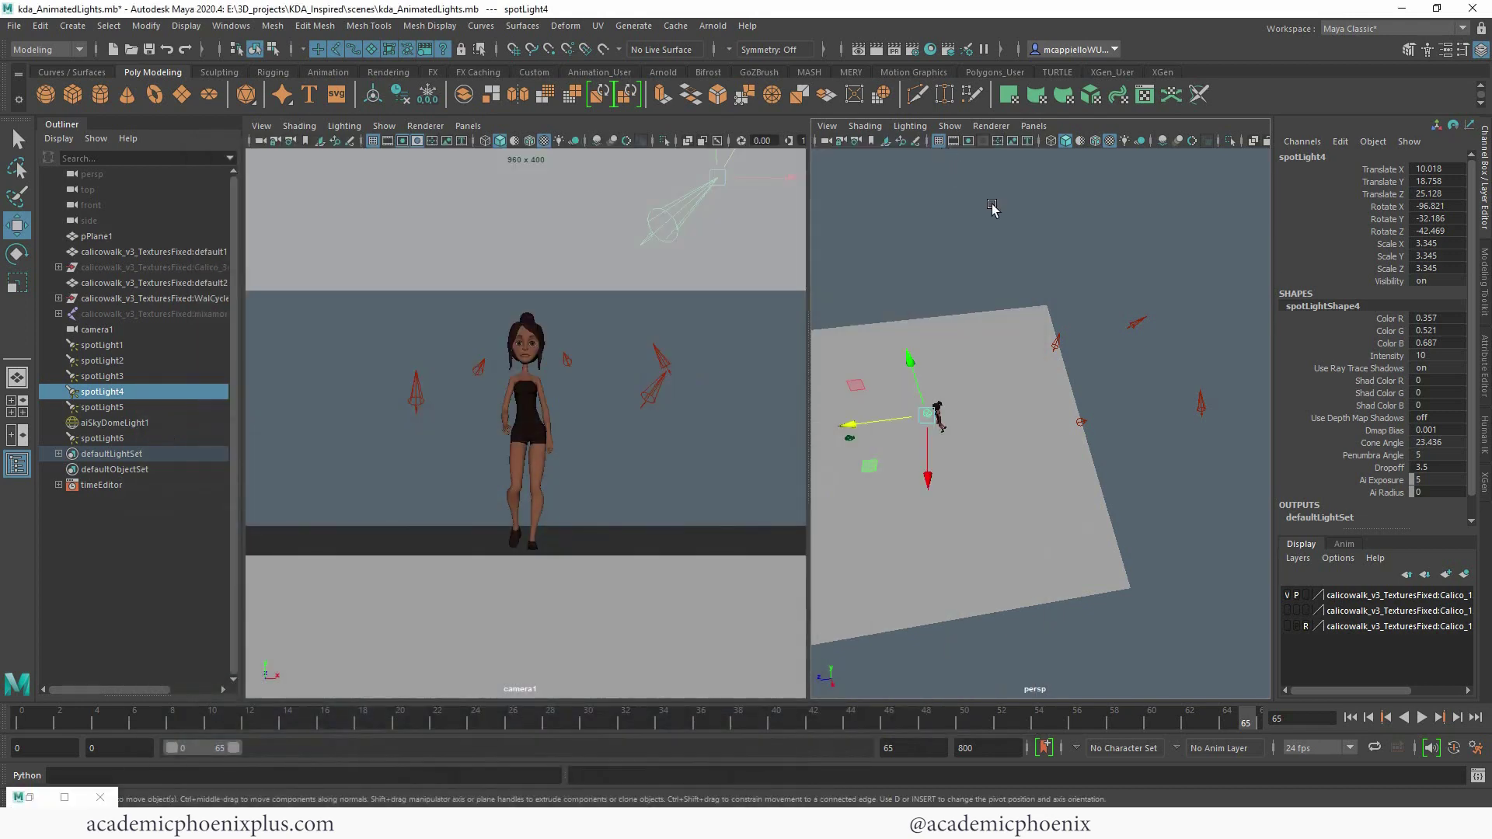
{"action": "mouse_move", "coordinate": [977, 453]}
{"action": "left_mouse_down", "text": "alt"}
{"action": "mouse_move", "coordinate": [1056, 427]}
{"action": "mouse_move", "coordinate": [992, 492]}
{"action": "mouse_move", "coordinate": [1005, 490]}
{"action": "mouse_move", "coordinate": [984, 476]}
{"action": "left_mouse_up", "text": "alt"}
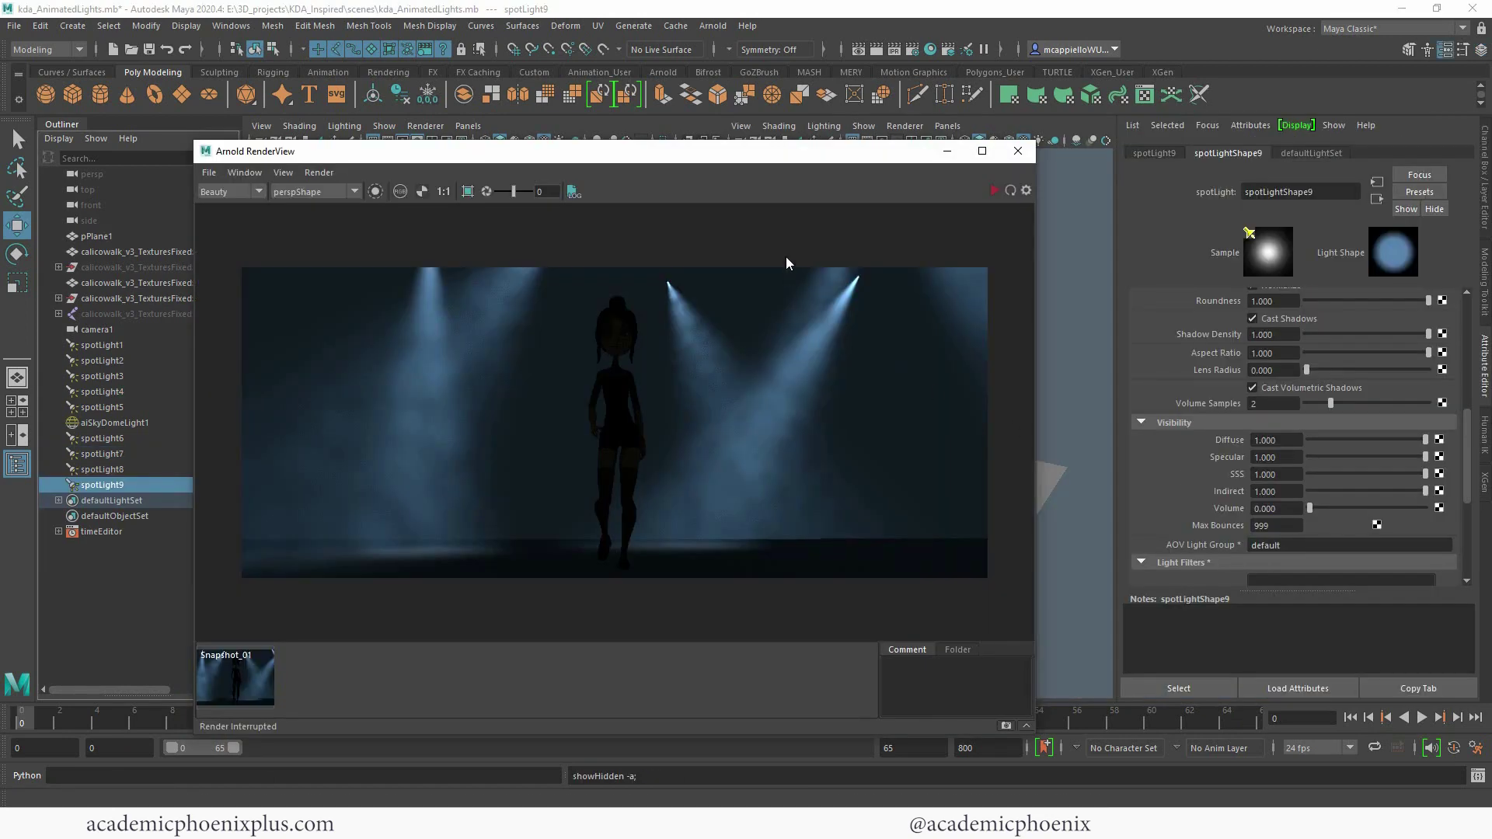
Add a Light Decay light filter (aiLightDecay9) to spotLight6
{"action": "left_click", "coordinate": [948, 156]}
{"action": "left_click", "coordinate": [1030, 325]}
{"action": "left_click", "coordinate": [87, 797]}
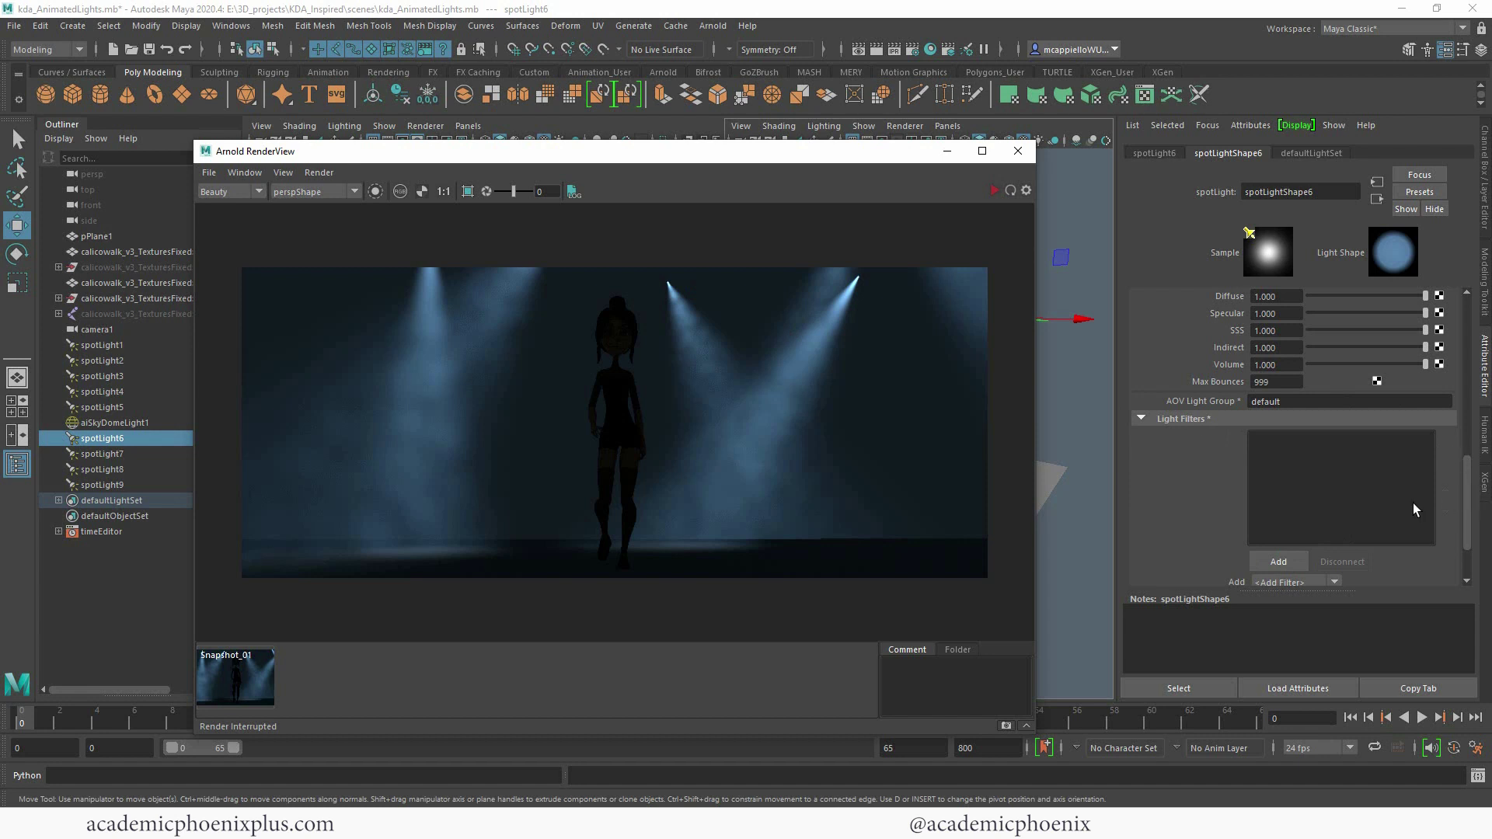
{"action": "left_click", "coordinate": [1273, 561]}
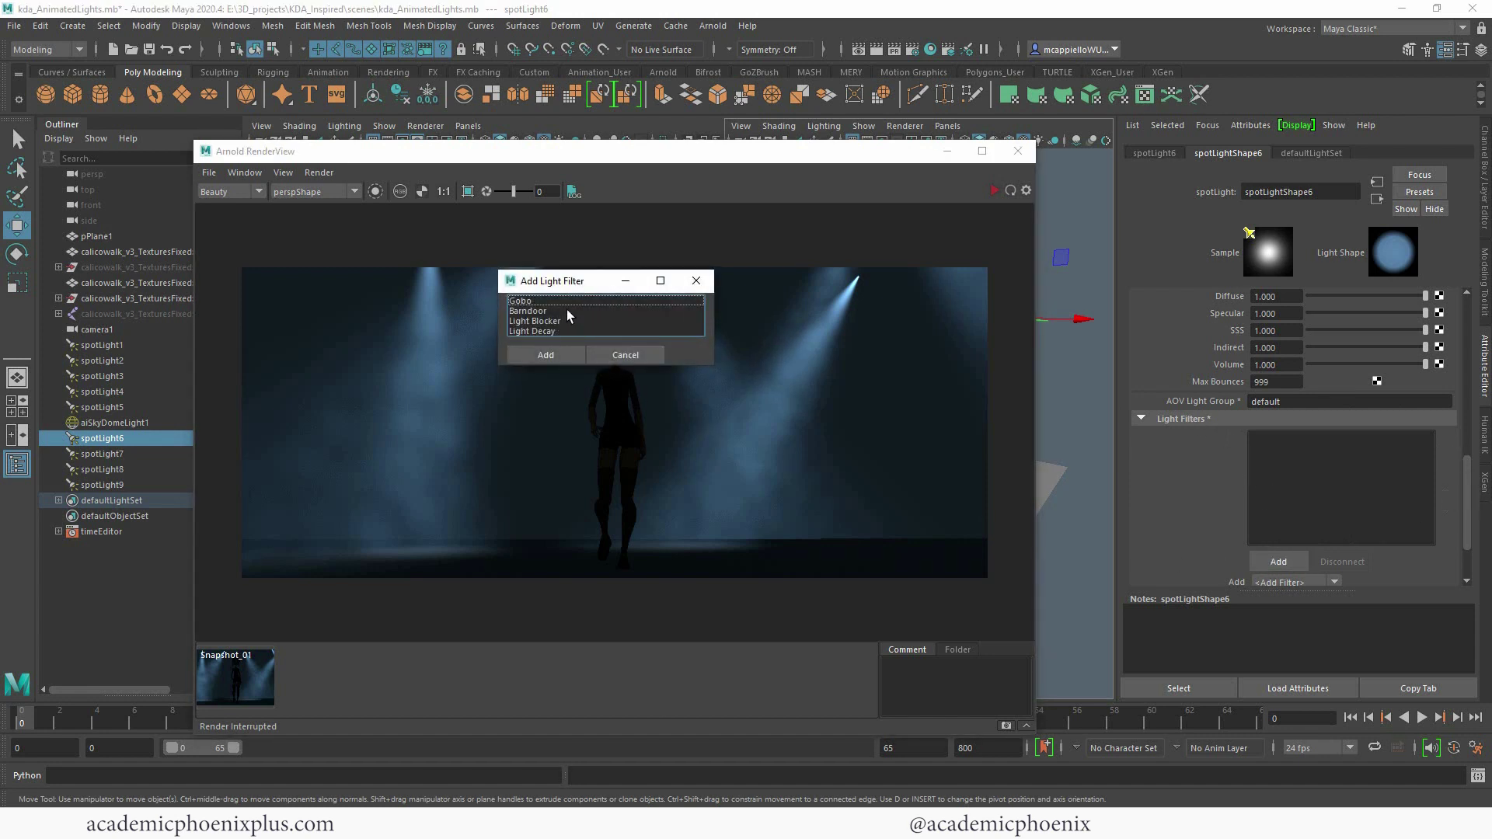
{"action": "left_click", "coordinate": [550, 330]}
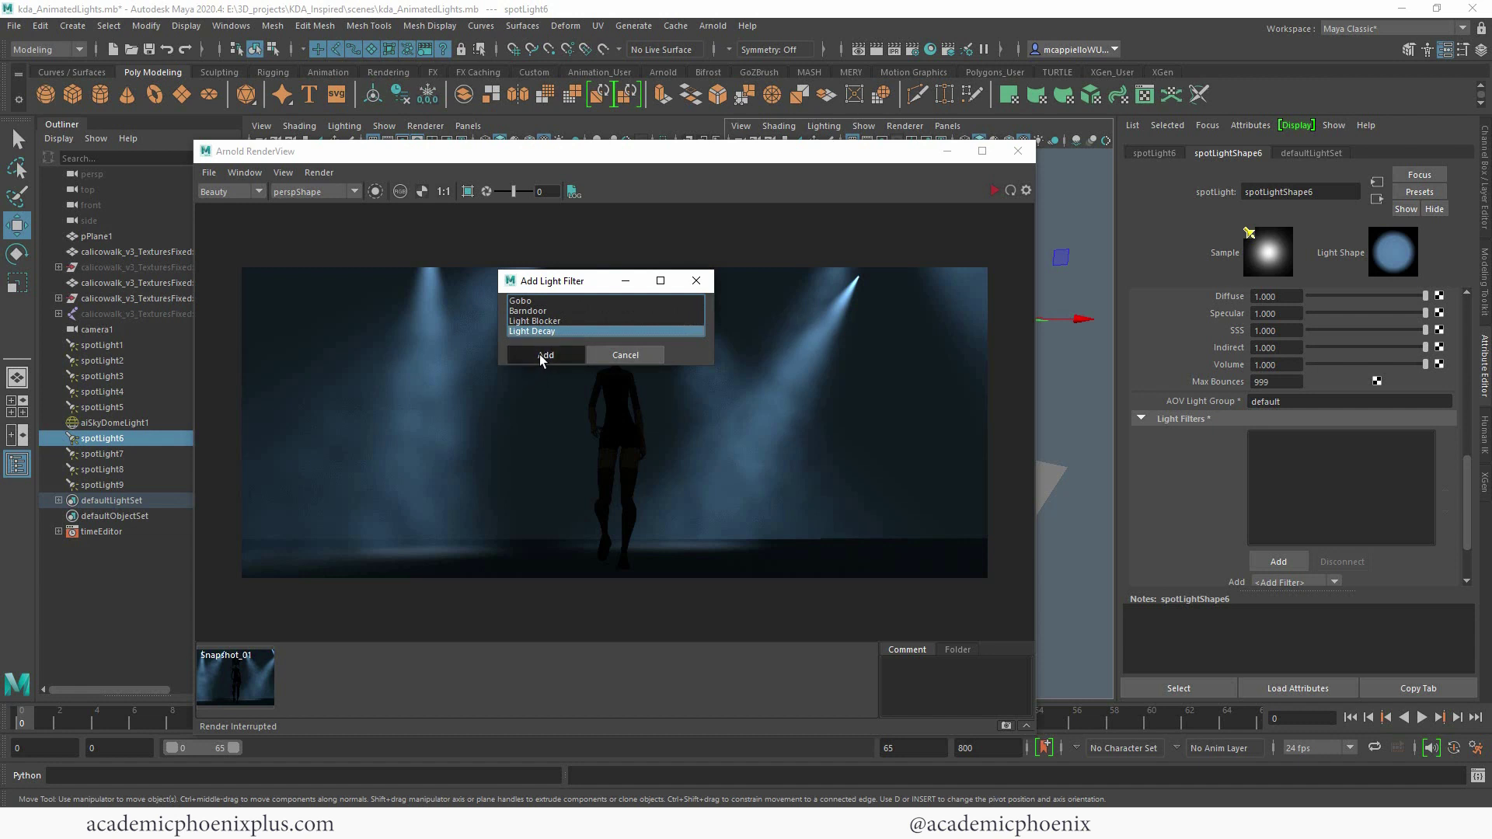
{"action": "left_click", "coordinate": [542, 356]}
{"action": "left_click", "coordinate": [1296, 438]}
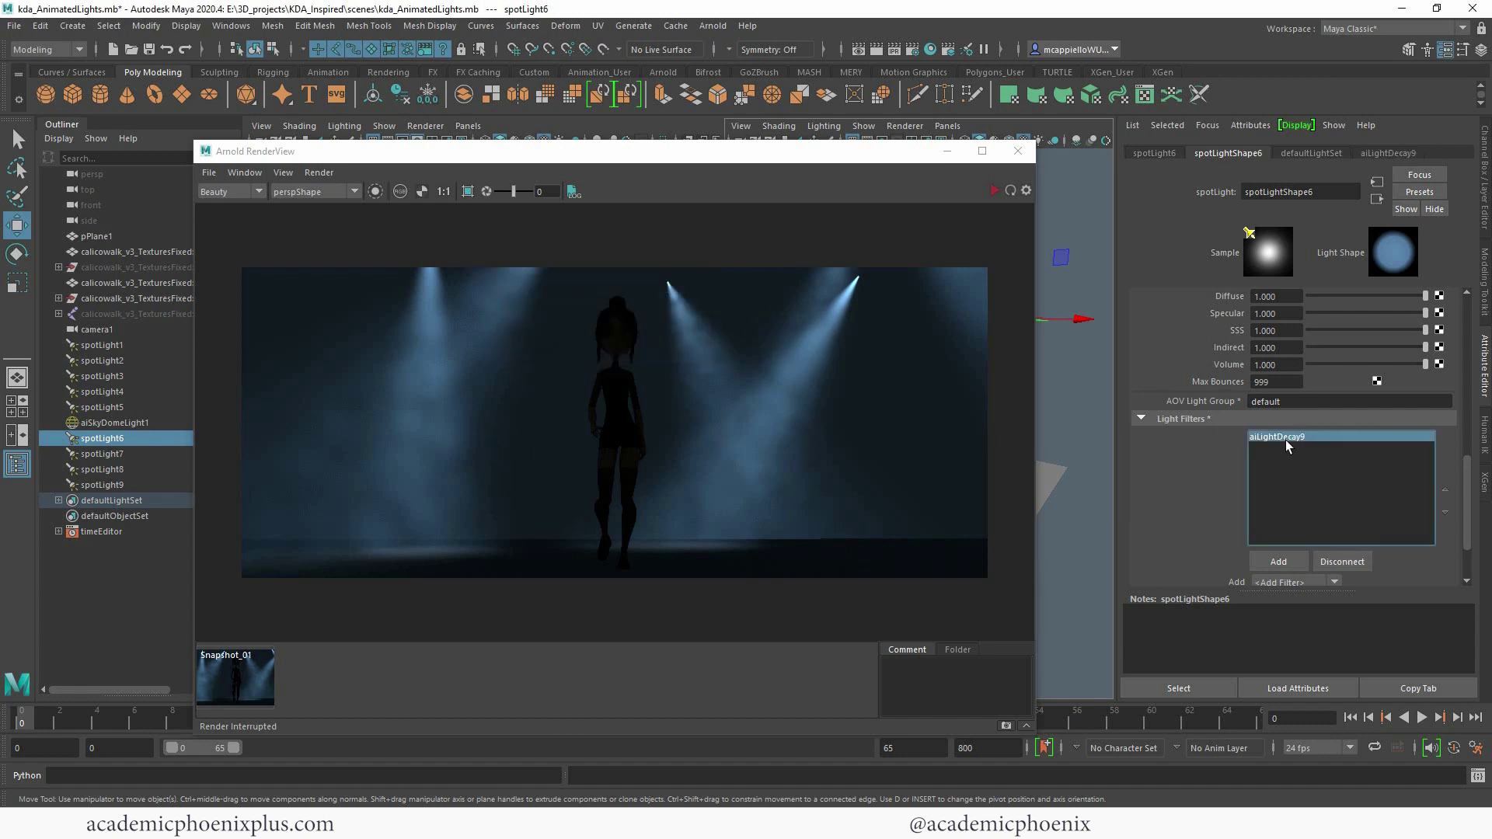
Enable near attenuation on aiLightDecay9 and set Near Start to 3
{"action": "double_click", "coordinate": [1289, 437]}
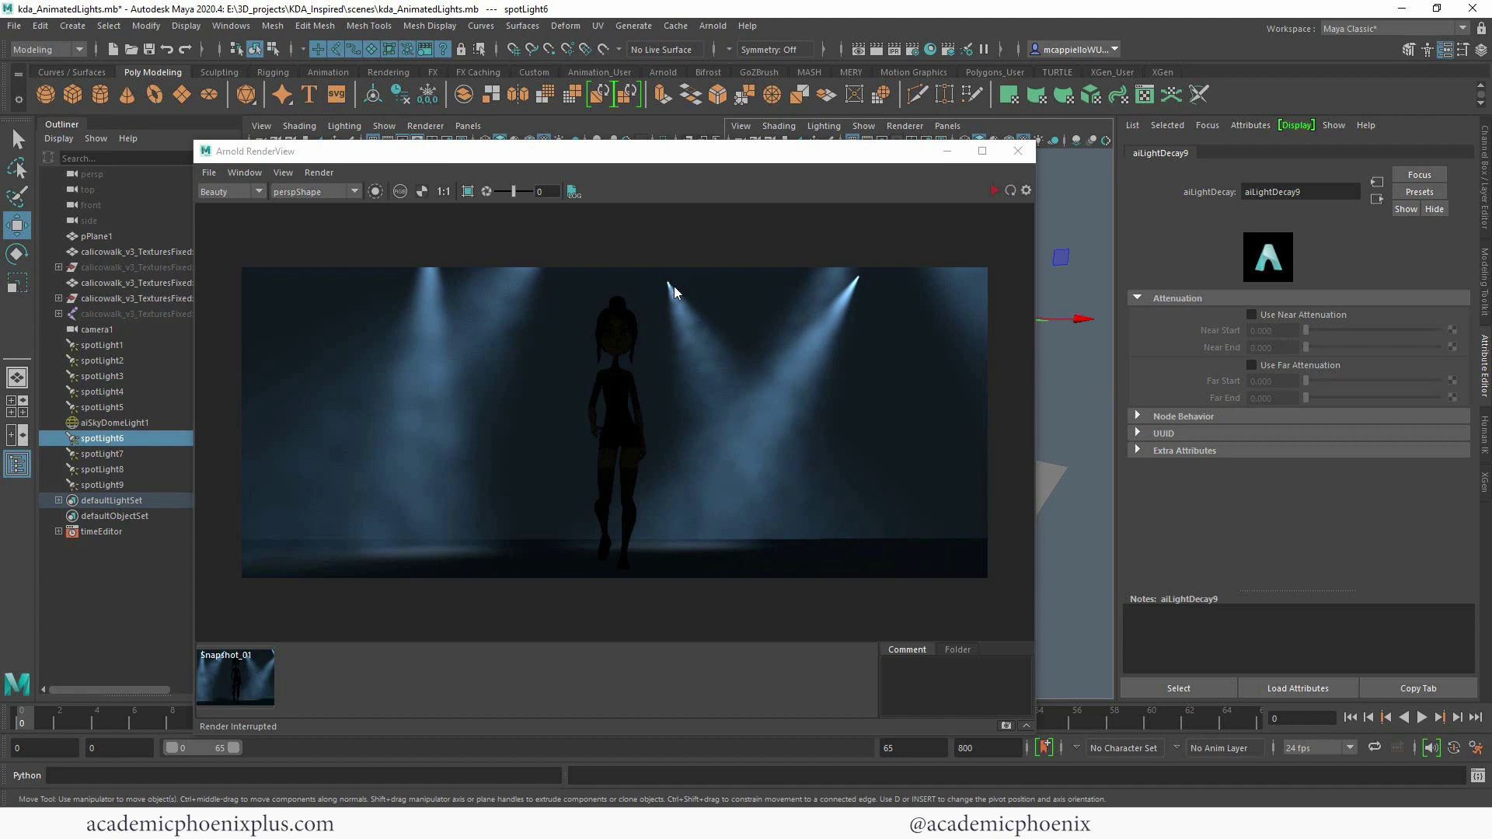
{"action": "left_click", "coordinate": [1308, 314]}
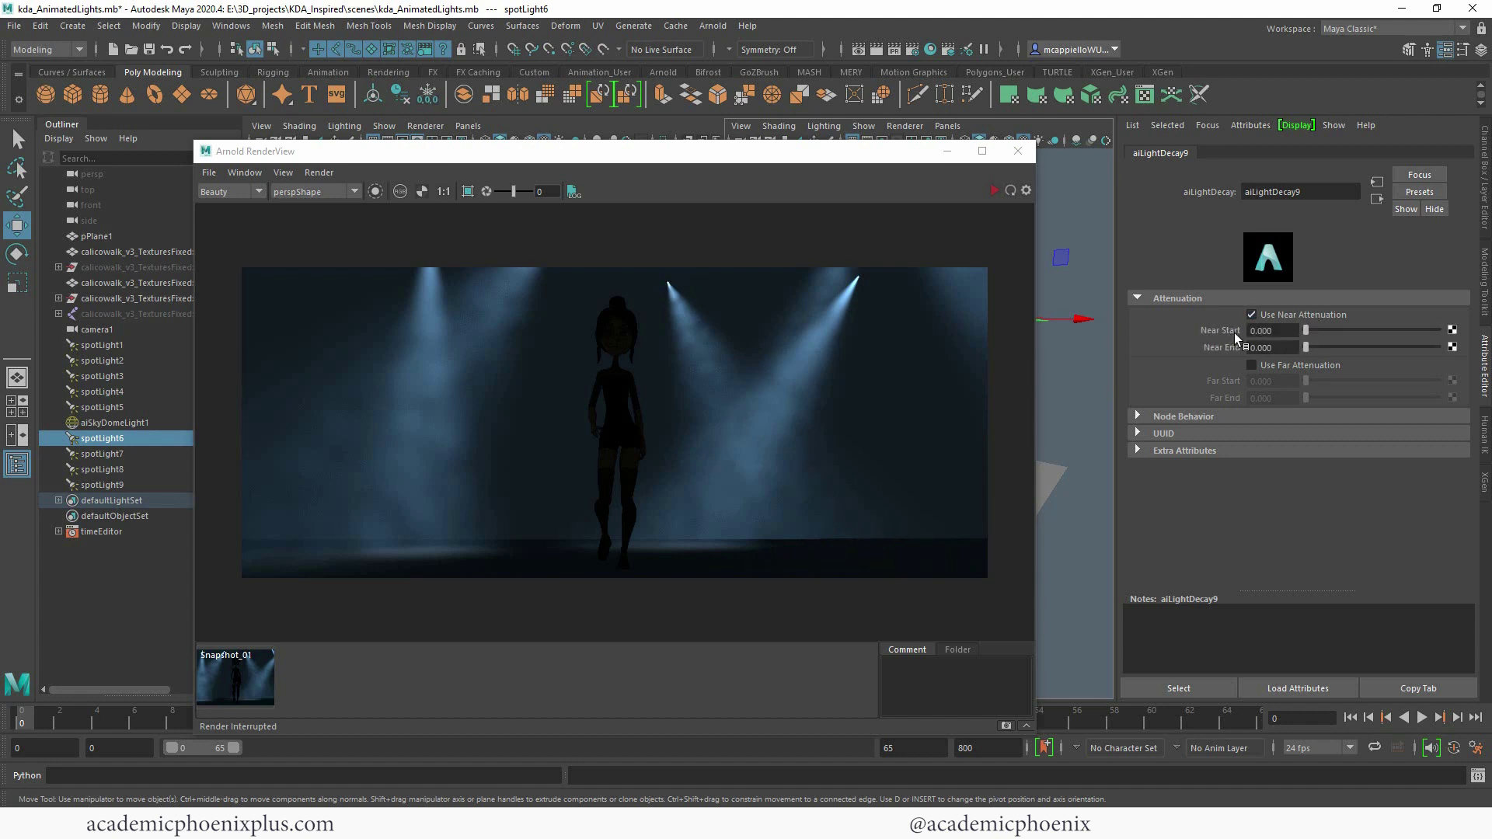
{"action": "left_click_drag", "start_coordinate": [1306, 331], "coordinate": [1309, 332]}
{"action": "left_click", "coordinate": [752, 380]}
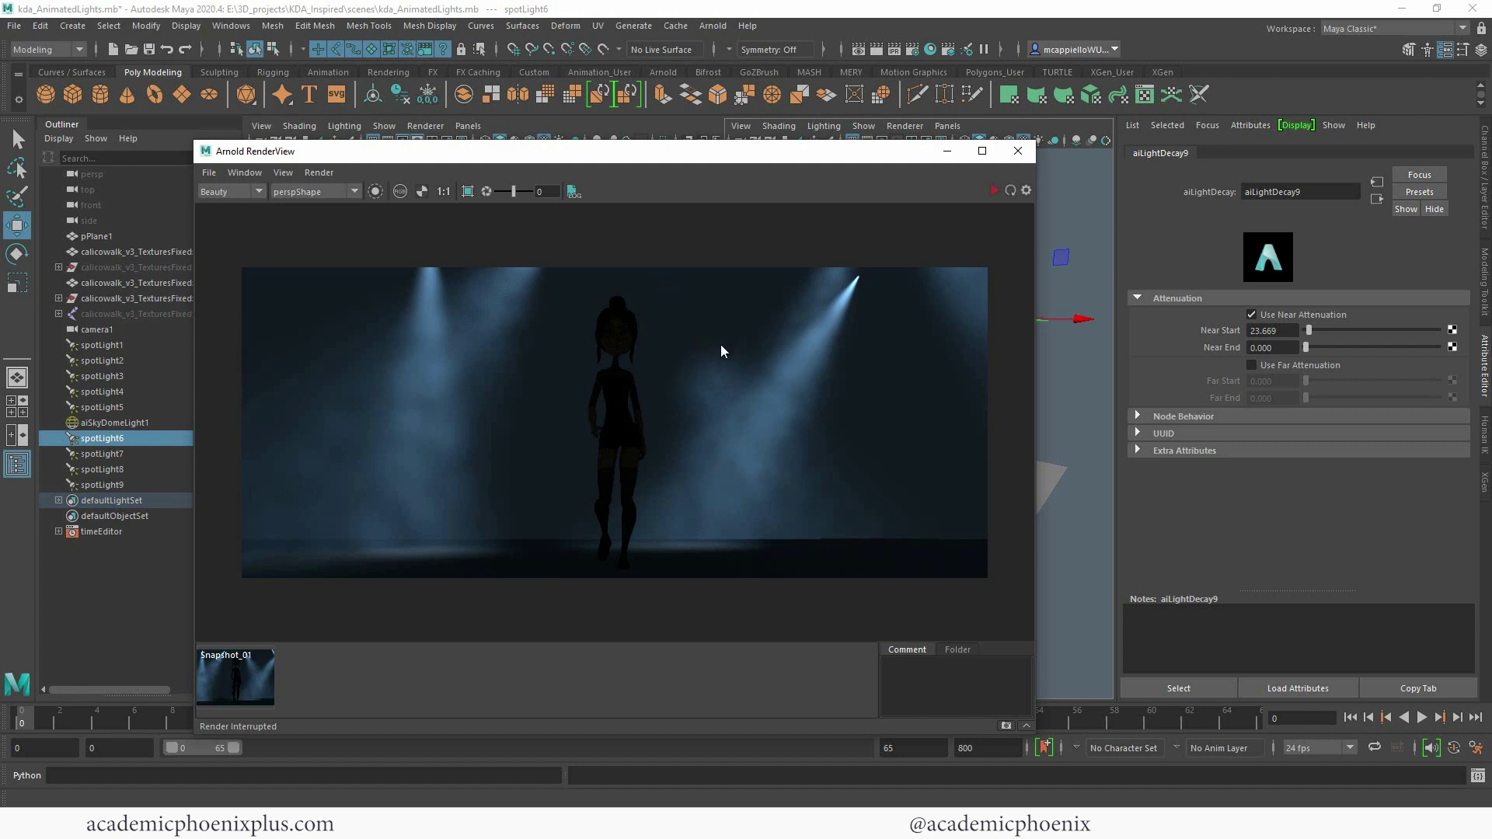
{"action": "double_click", "coordinate": [1272, 331]}
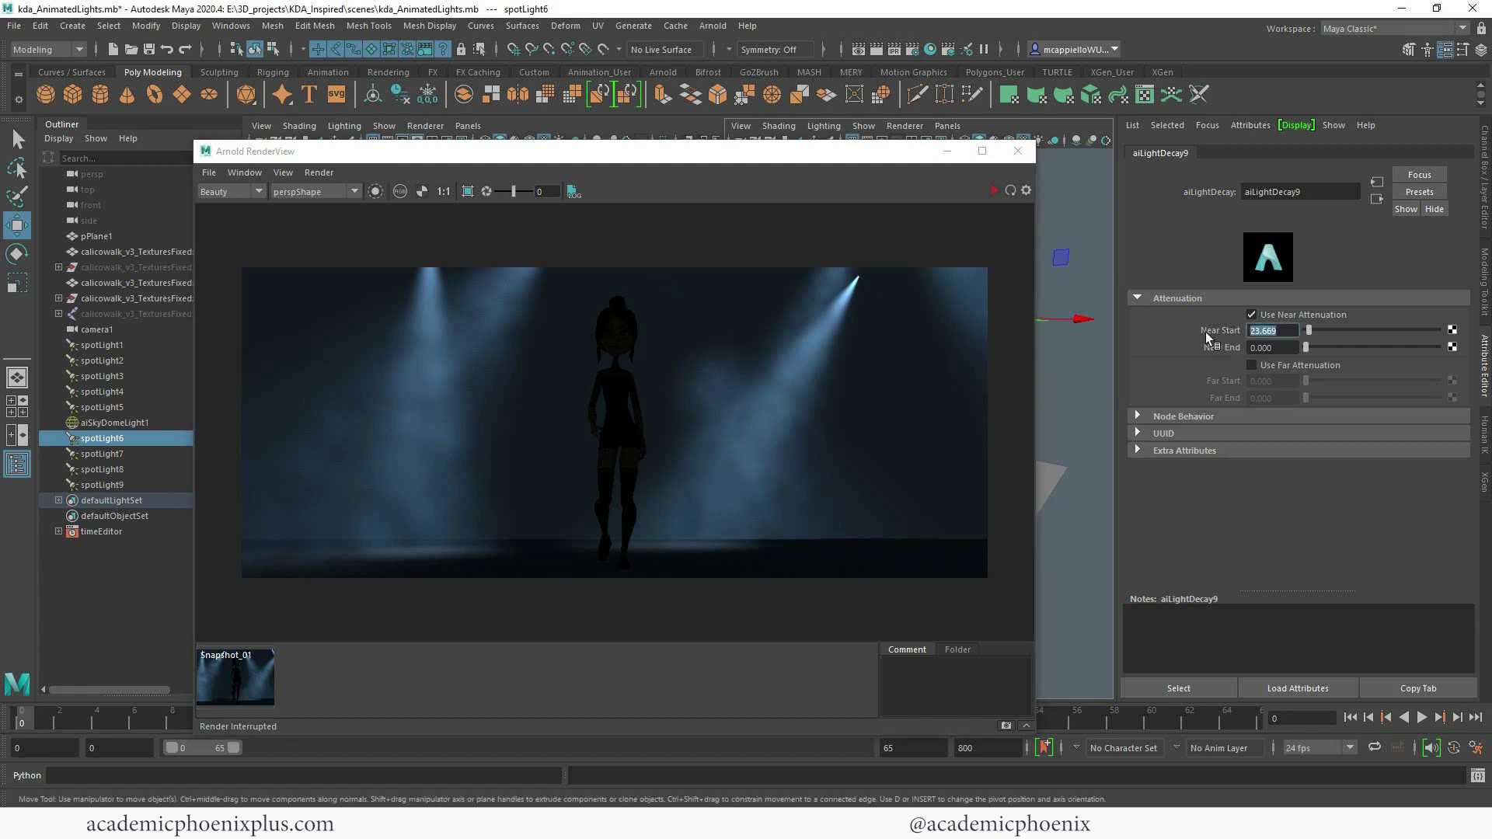
{"action": "type", "text": "3"}
{"action": "key", "text": "Return"}
Run and stop an IPR preview, then minimize the render view
{"action": "left_click", "coordinate": [995, 190]}
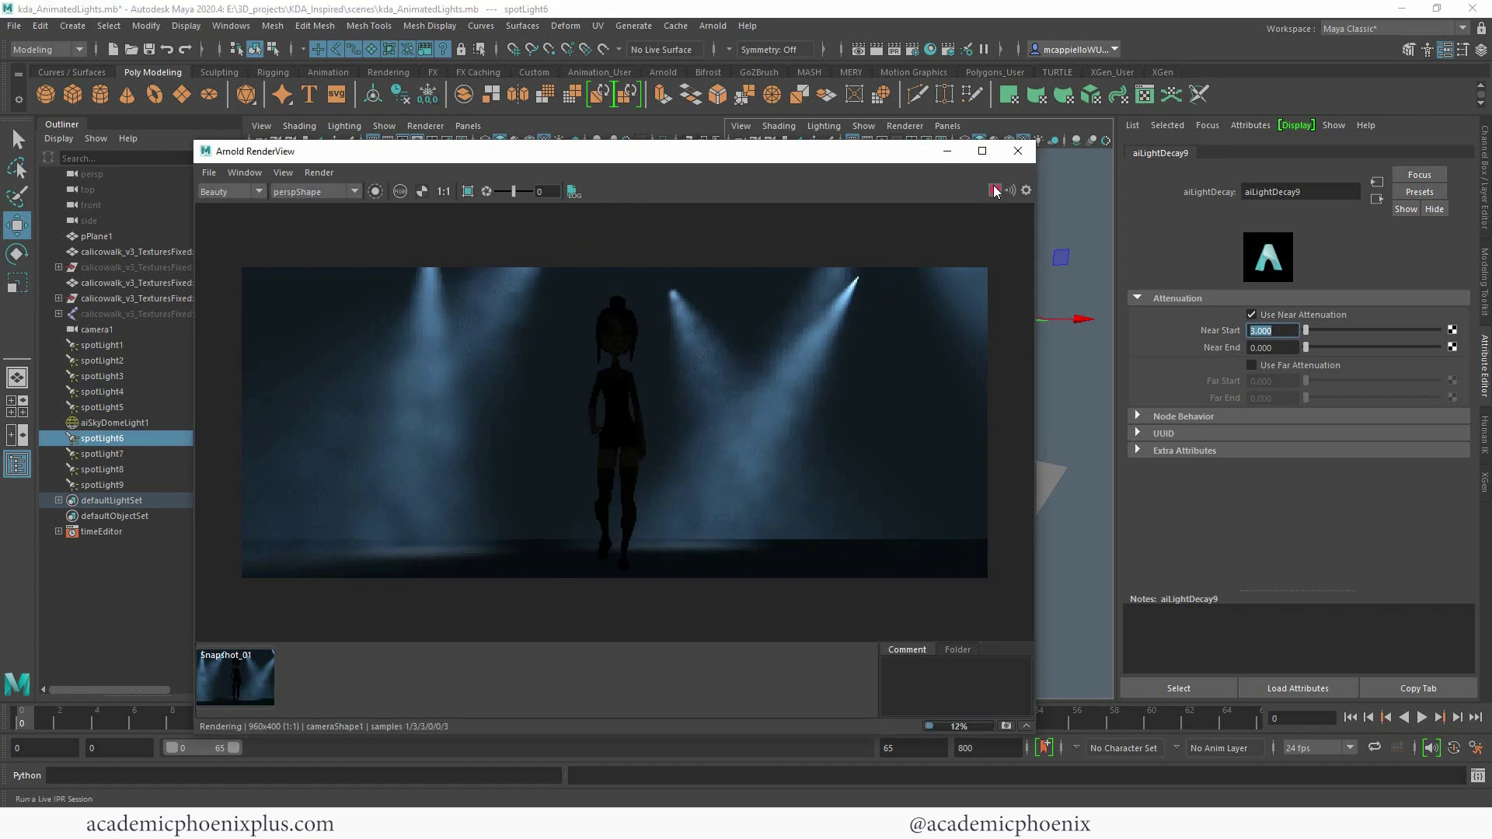
{"action": "left_click", "coordinate": [996, 190]}
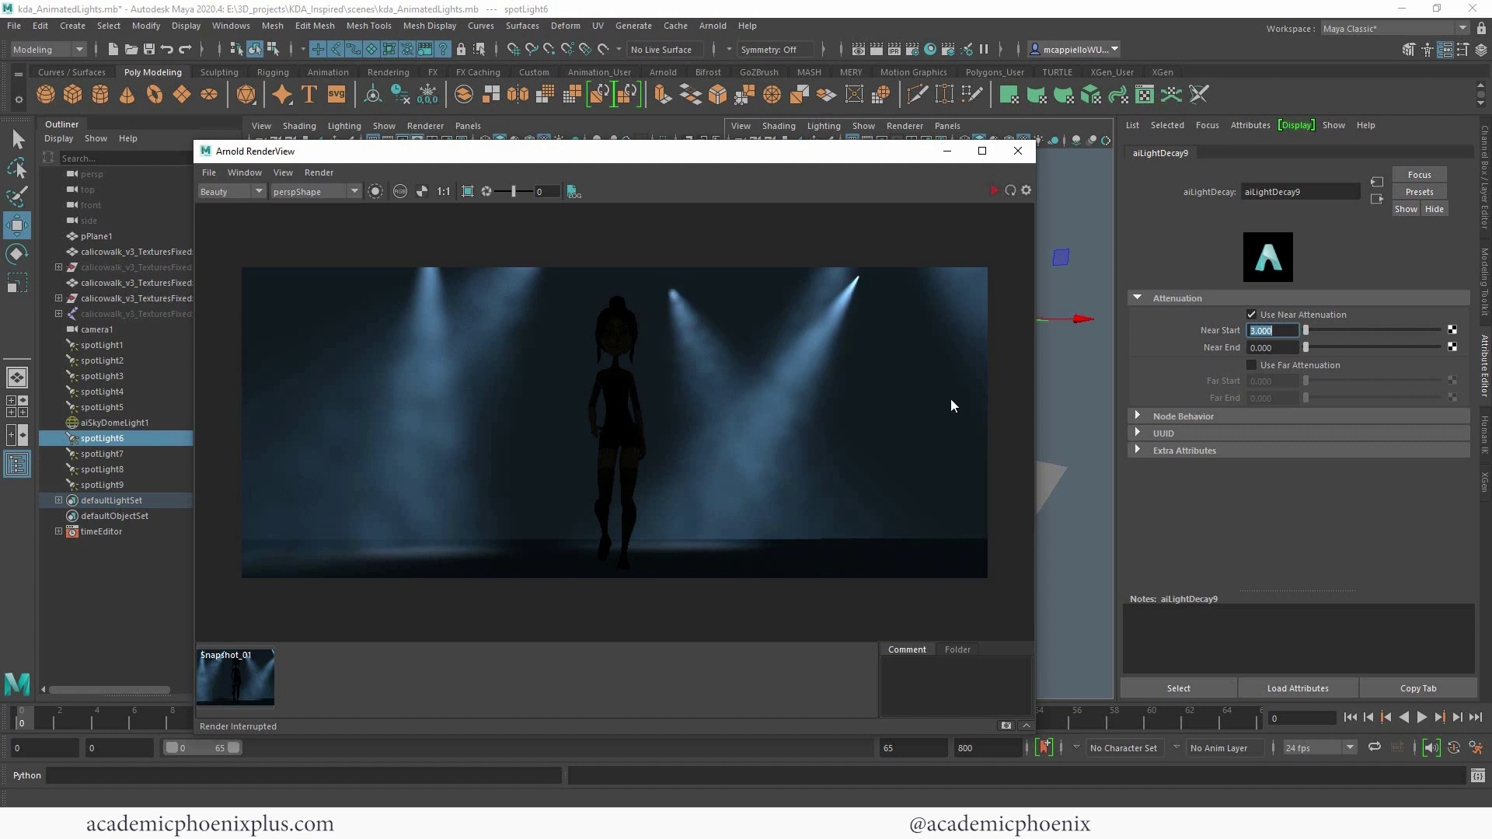
{"action": "left_click", "coordinate": [947, 150]}
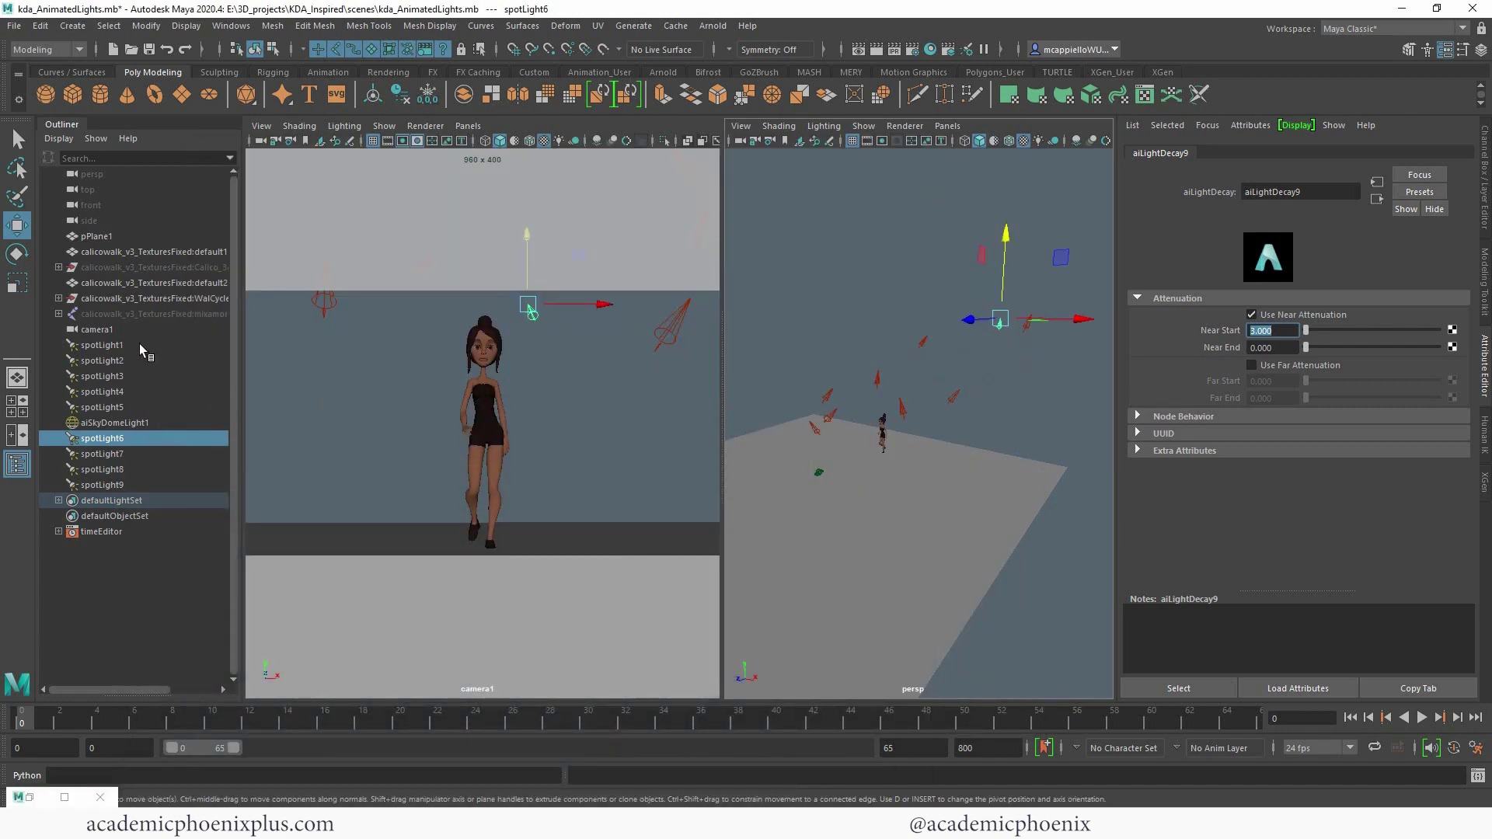
Give spotLight1 a Light Decay filter (aiLightDecay10) with near attenuation turned on
{"action": "left_click", "coordinate": [123, 483]}
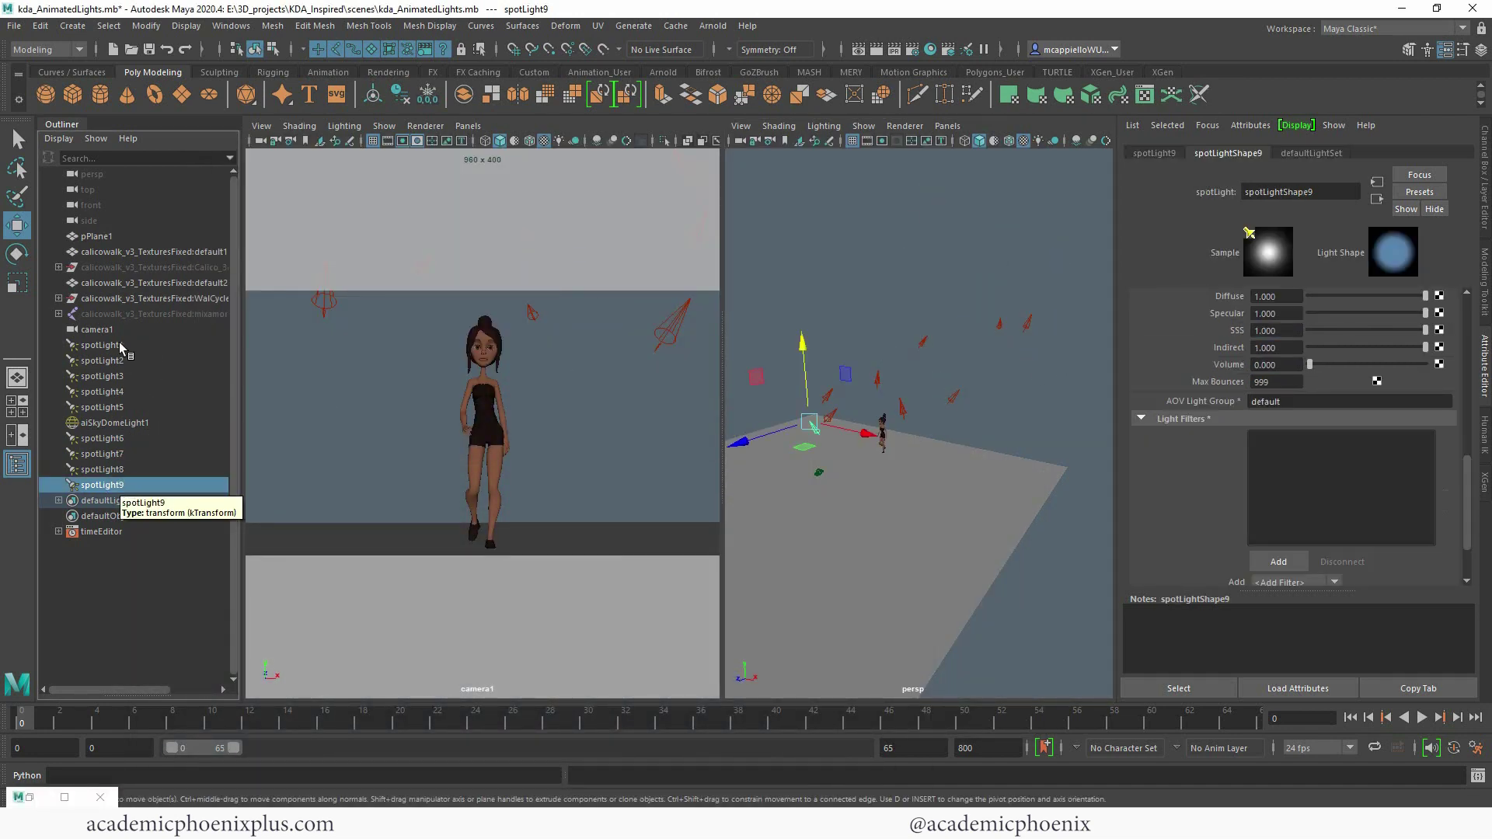
{"action": "left_click", "coordinate": [102, 345]}
{"action": "left_click", "coordinate": [1278, 561]}
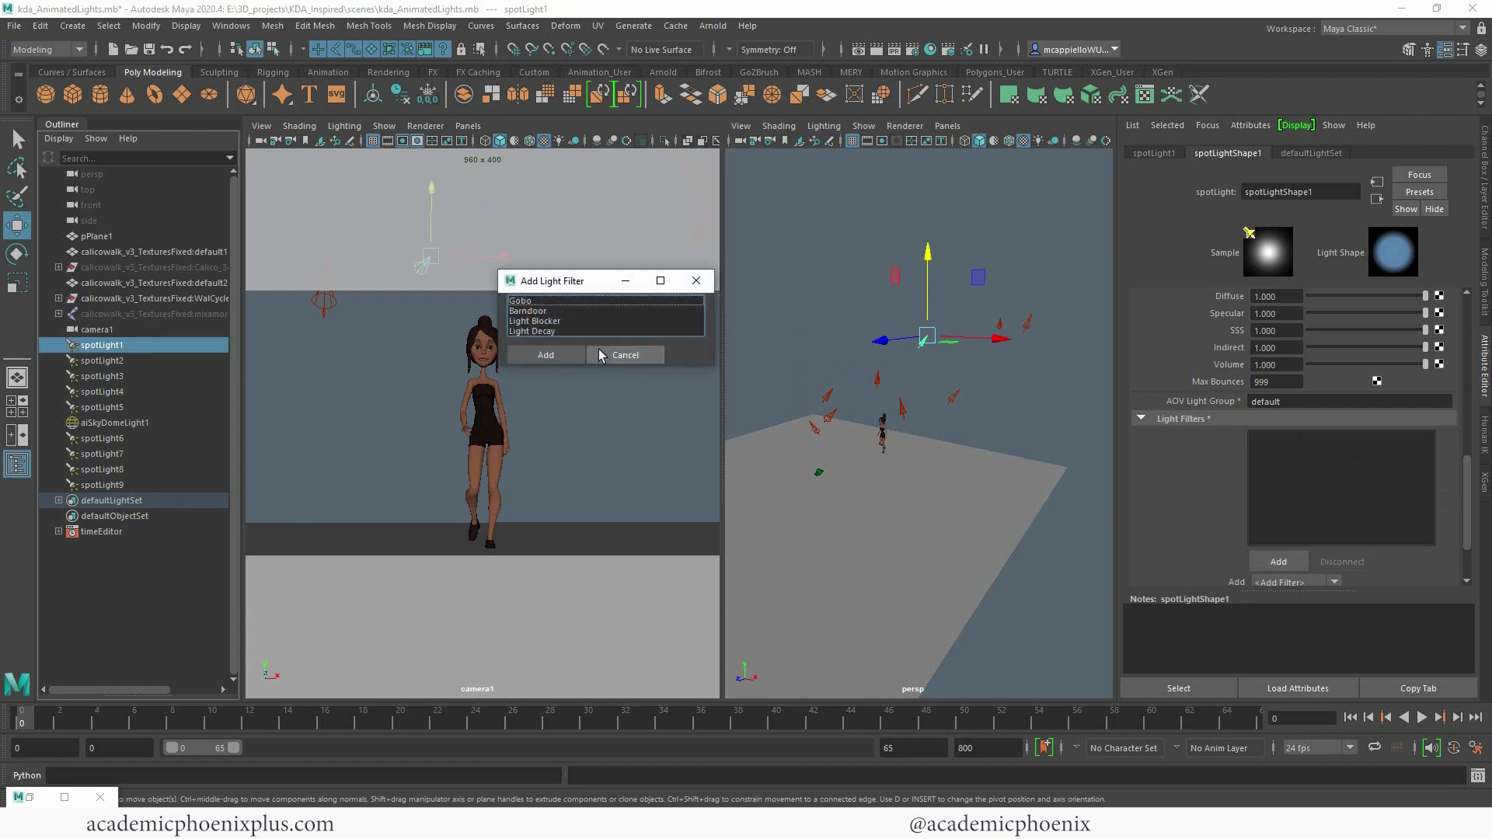
{"action": "double_click", "coordinate": [660, 339]}
{"action": "left_click", "coordinate": [1281, 436]}
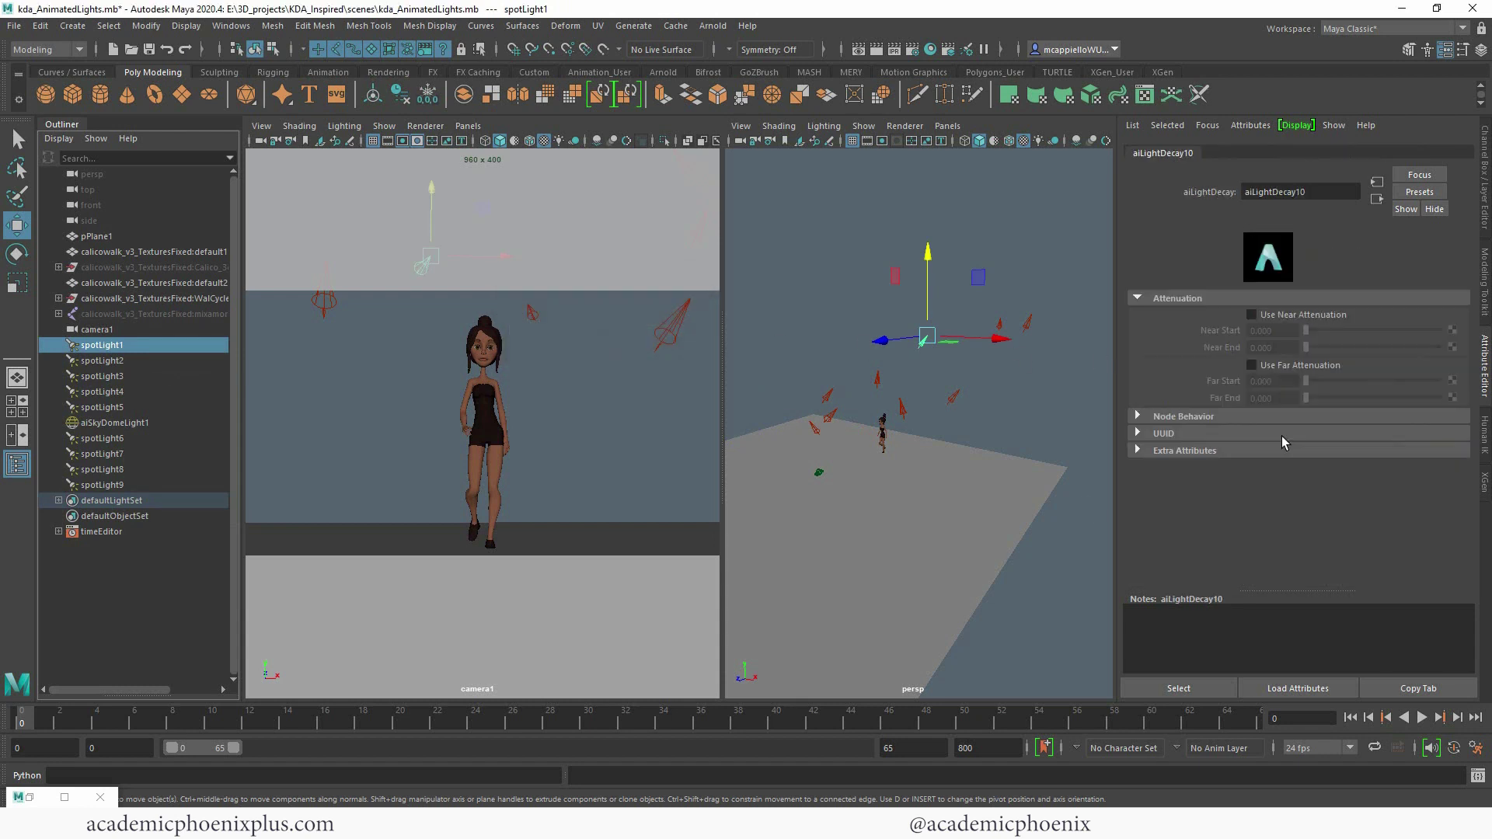
{"action": "left_click", "coordinate": [1286, 332]}
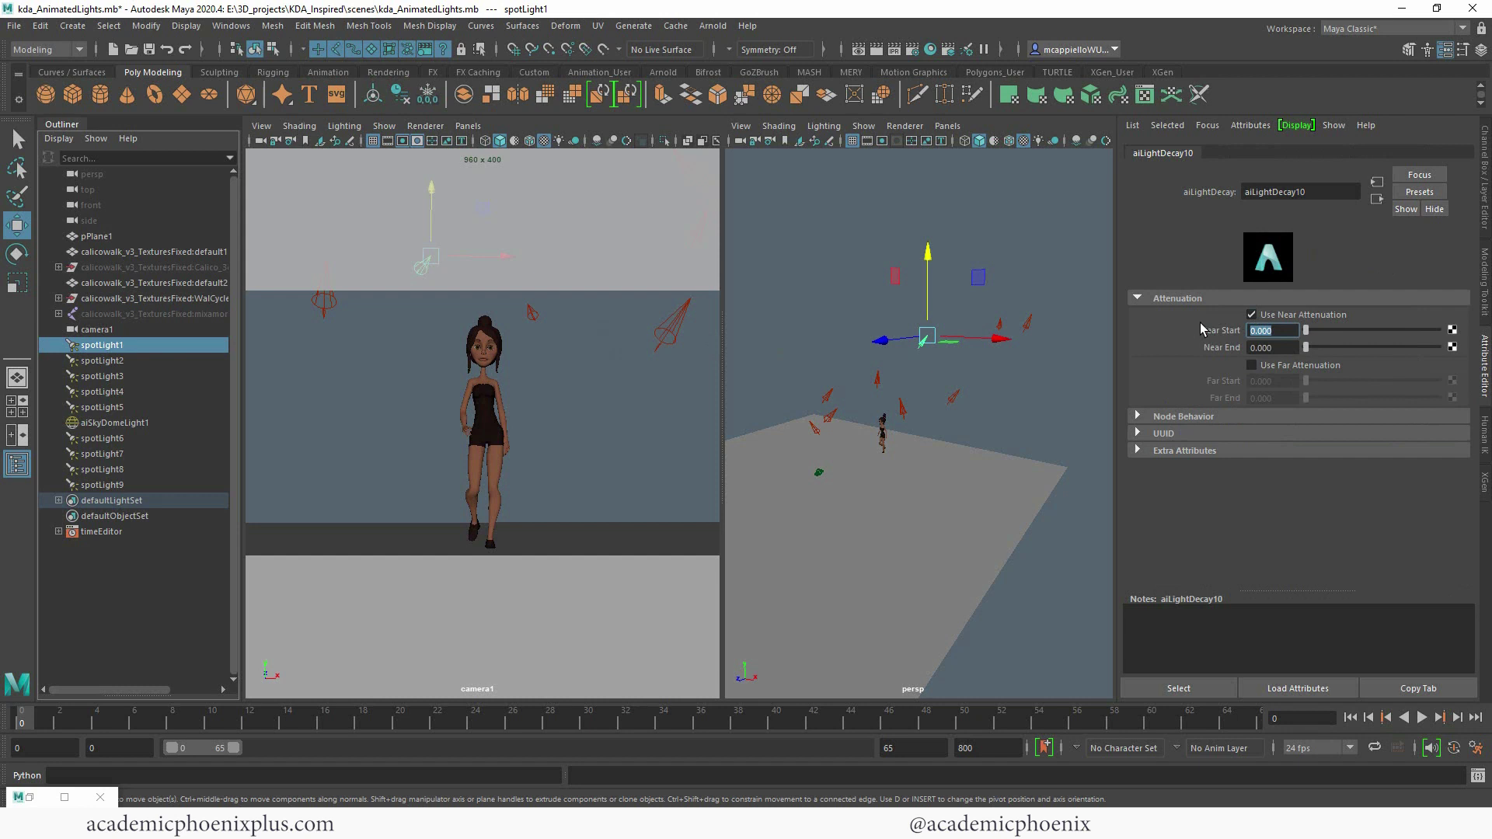
Give spotLight2 a Light Decay filter (aiLightDecay11) with near attenuation and Near Start 3
{"action": "left_click", "coordinate": [105, 360]}
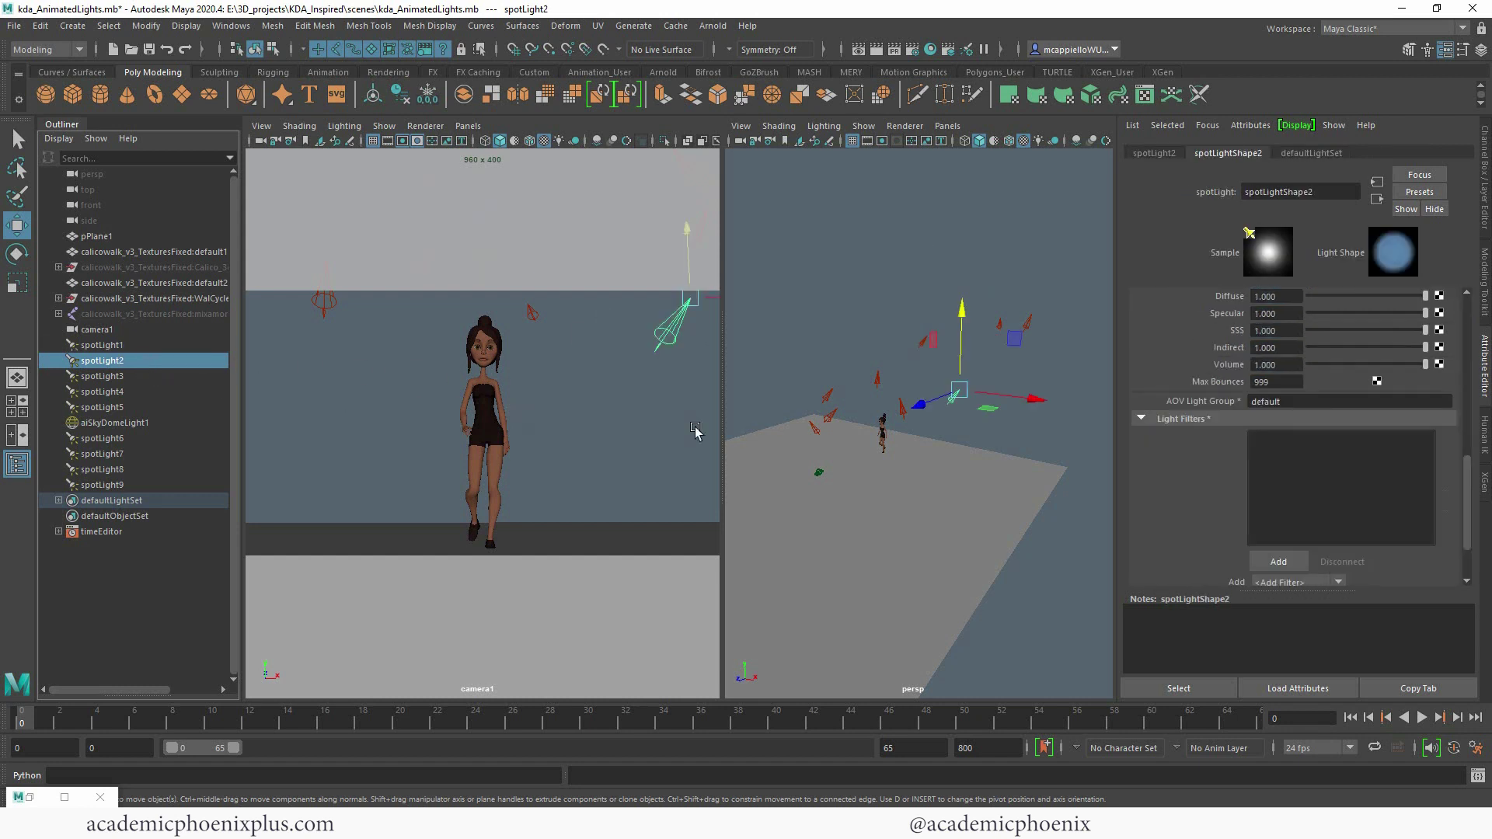
{"action": "left_click", "coordinate": [1279, 561]}
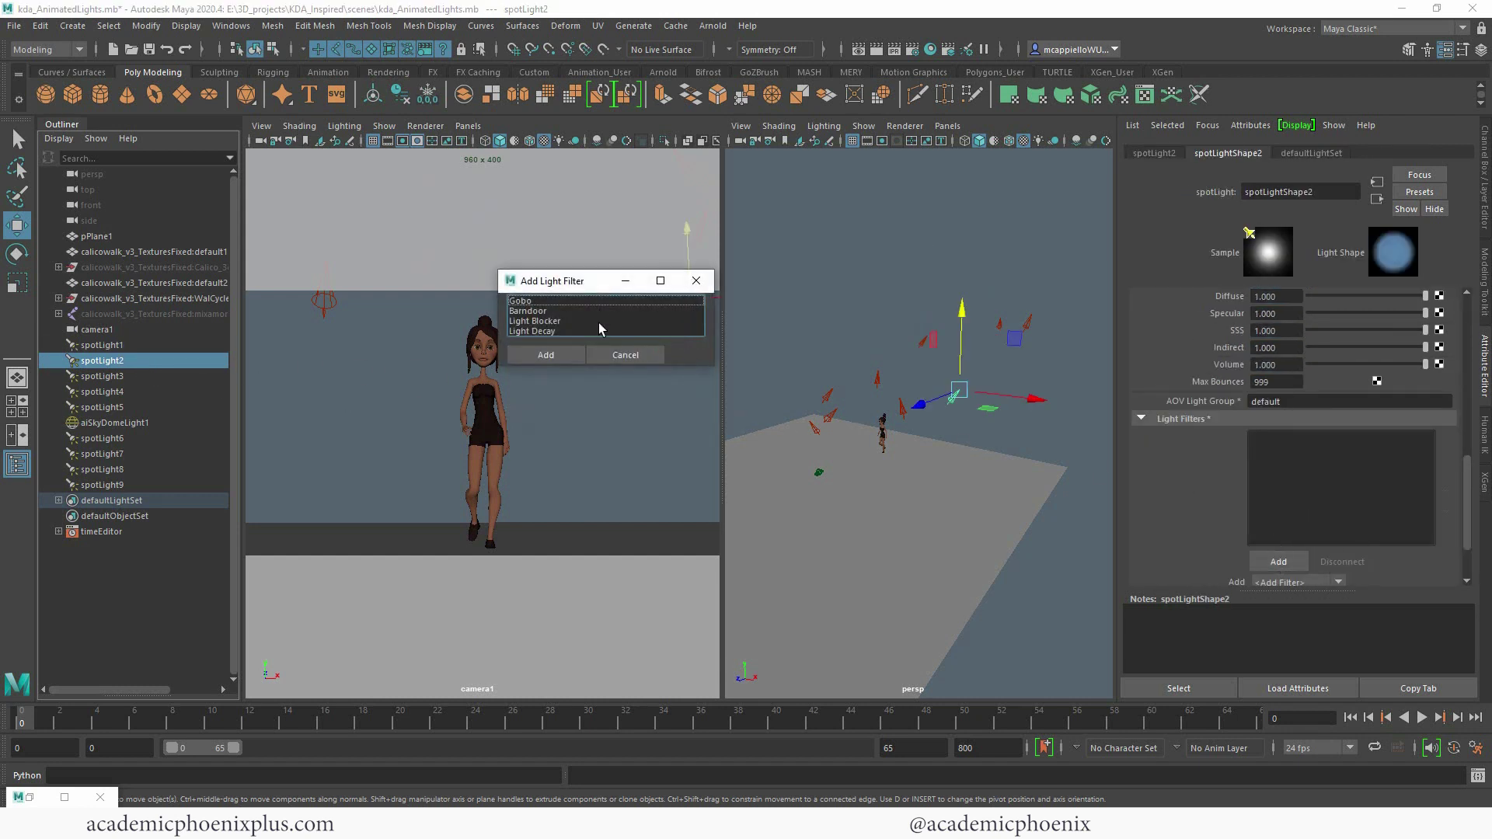
{"action": "double_click", "coordinate": [555, 333]}
{"action": "double_click", "coordinate": [1290, 437]}
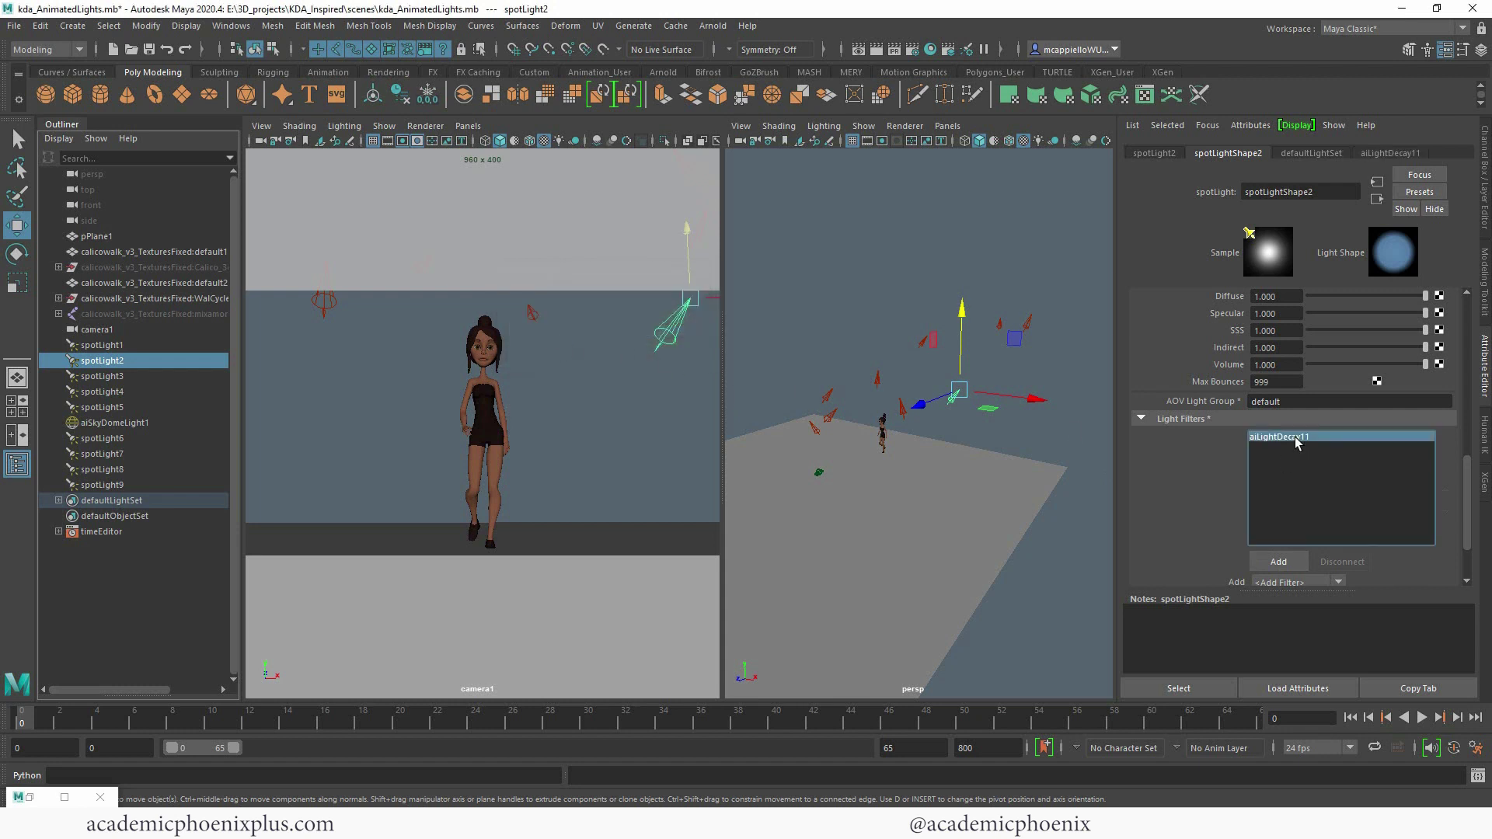
{"action": "left_click_drag", "start_coordinate": [1293, 331], "coordinate": [1191, 333]}
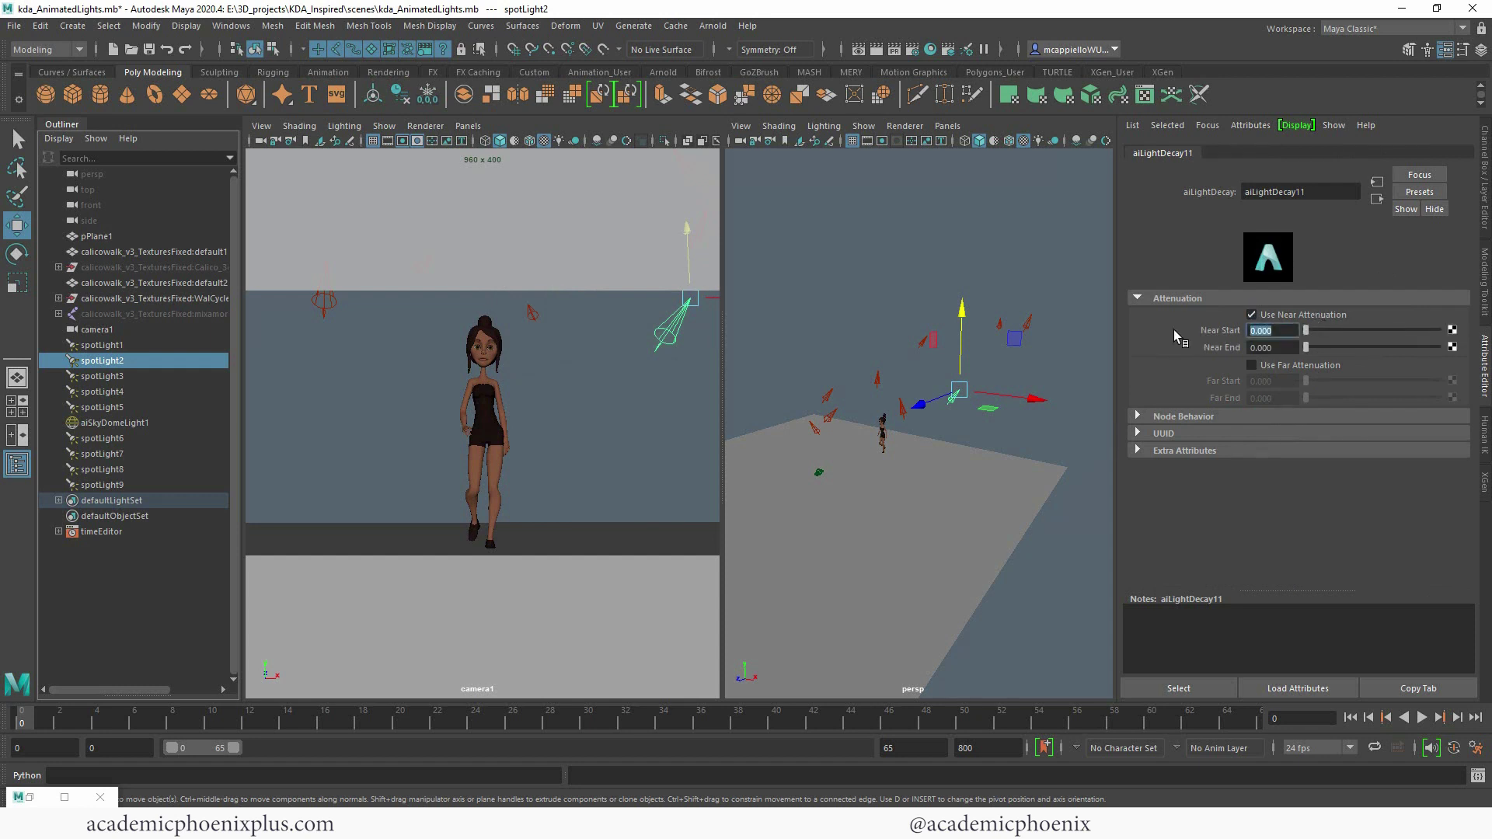
{"action": "type", "text": "3"}
{"action": "key", "text": "Return"}
Give spotLight3 a Light Decay filter (aiLightDecay12) with near attenuation and Near Start 3
{"action": "left_click", "coordinate": [156, 378]}
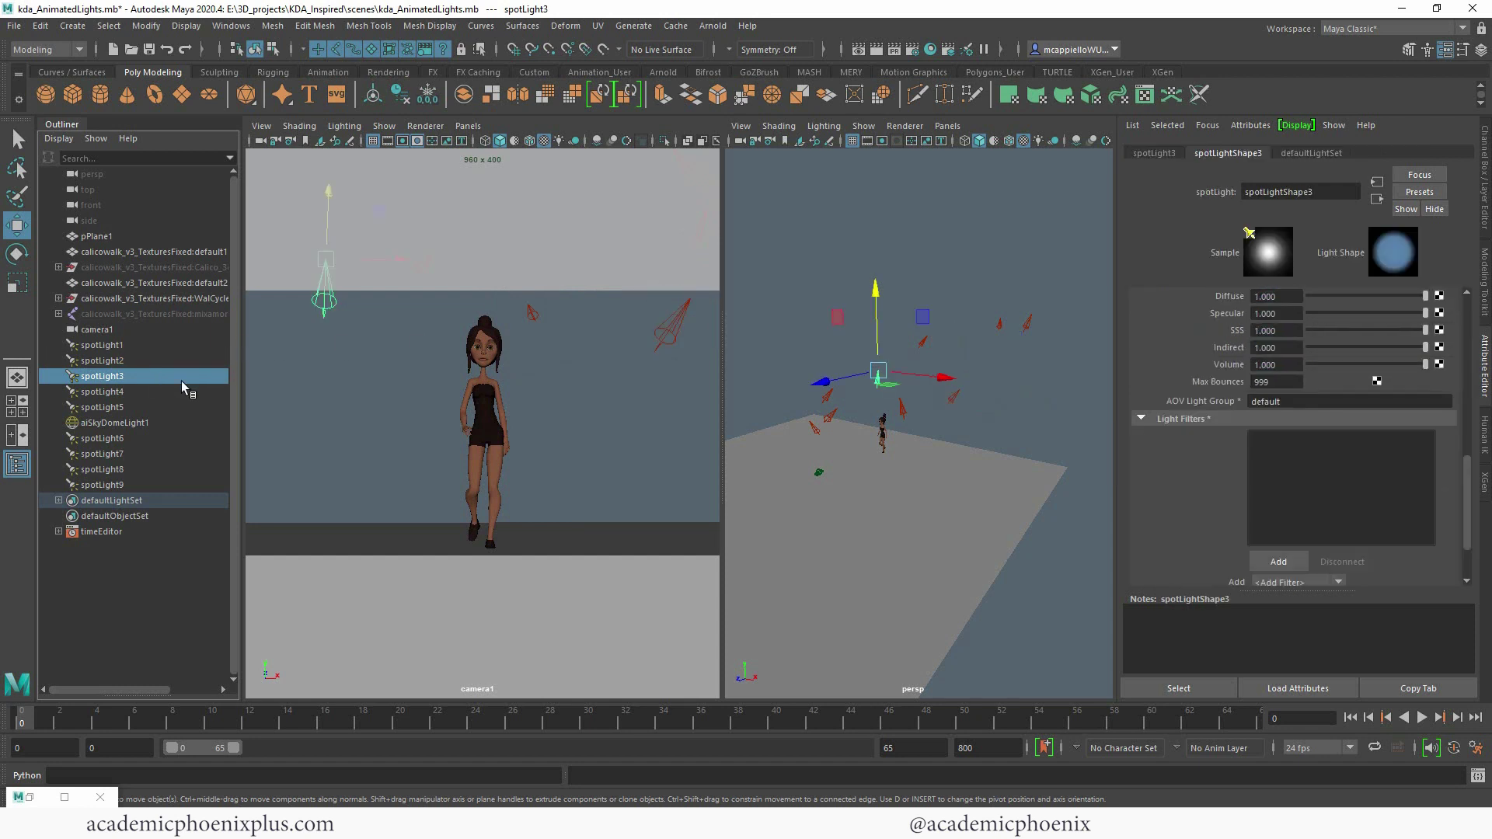
{"action": "left_click", "coordinate": [1278, 561]}
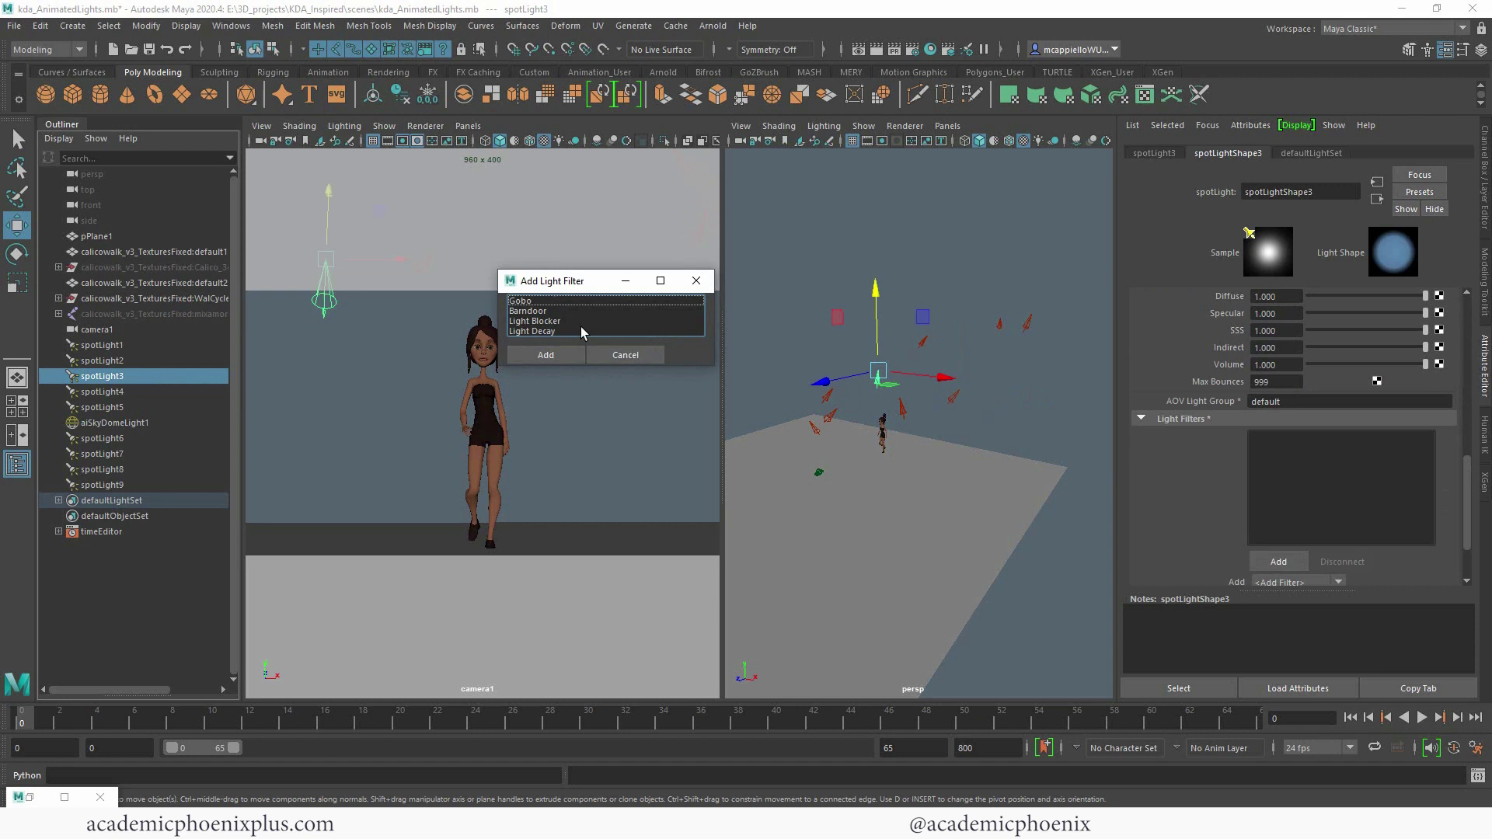
{"action": "left_click", "coordinate": [561, 332]}
{"action": "left_click", "coordinate": [543, 355]}
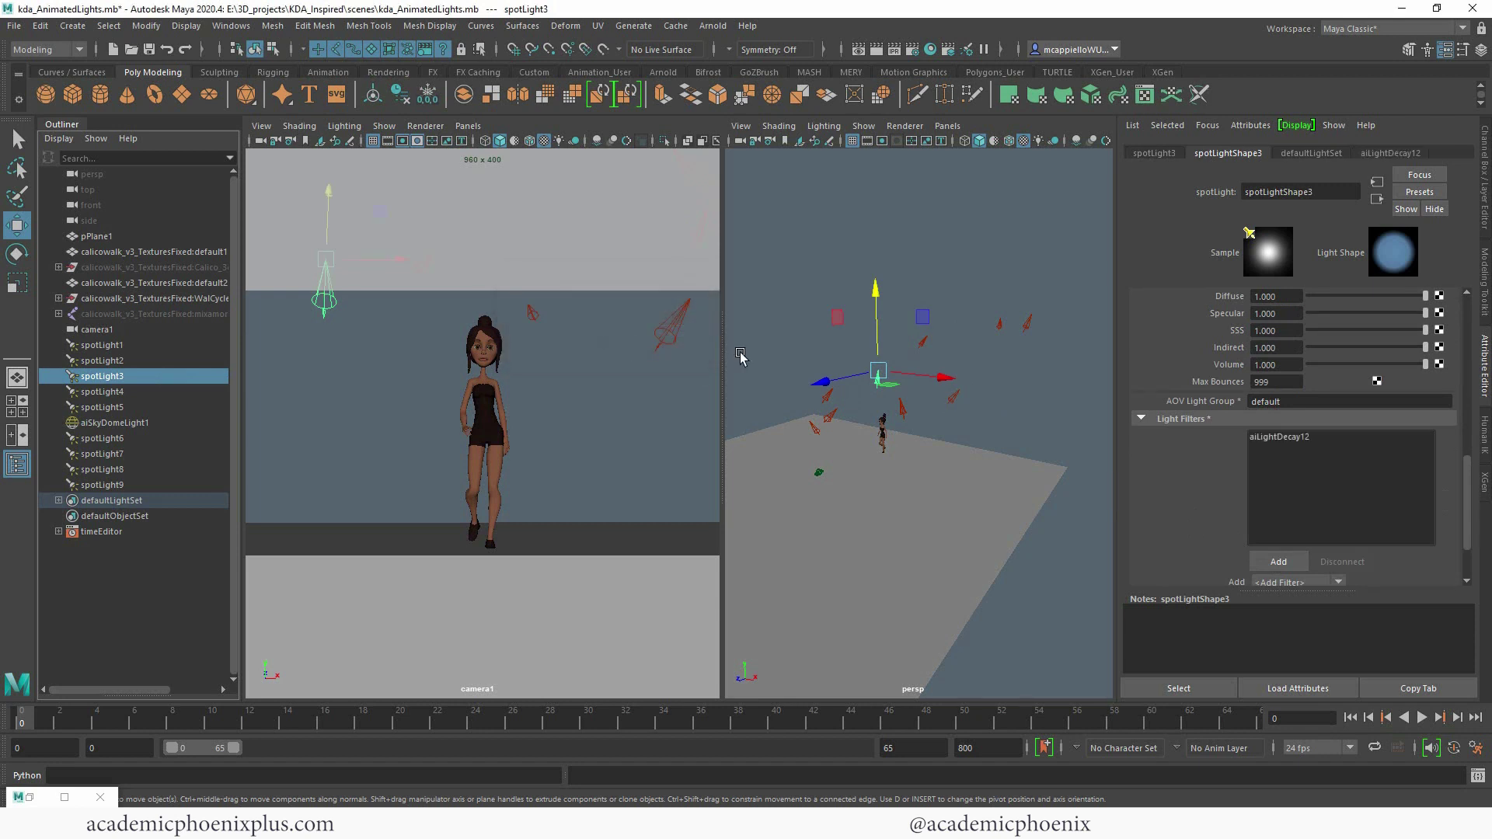
{"action": "left_click", "coordinate": [1278, 437]}
{"action": "left_click", "coordinate": [1255, 331]}
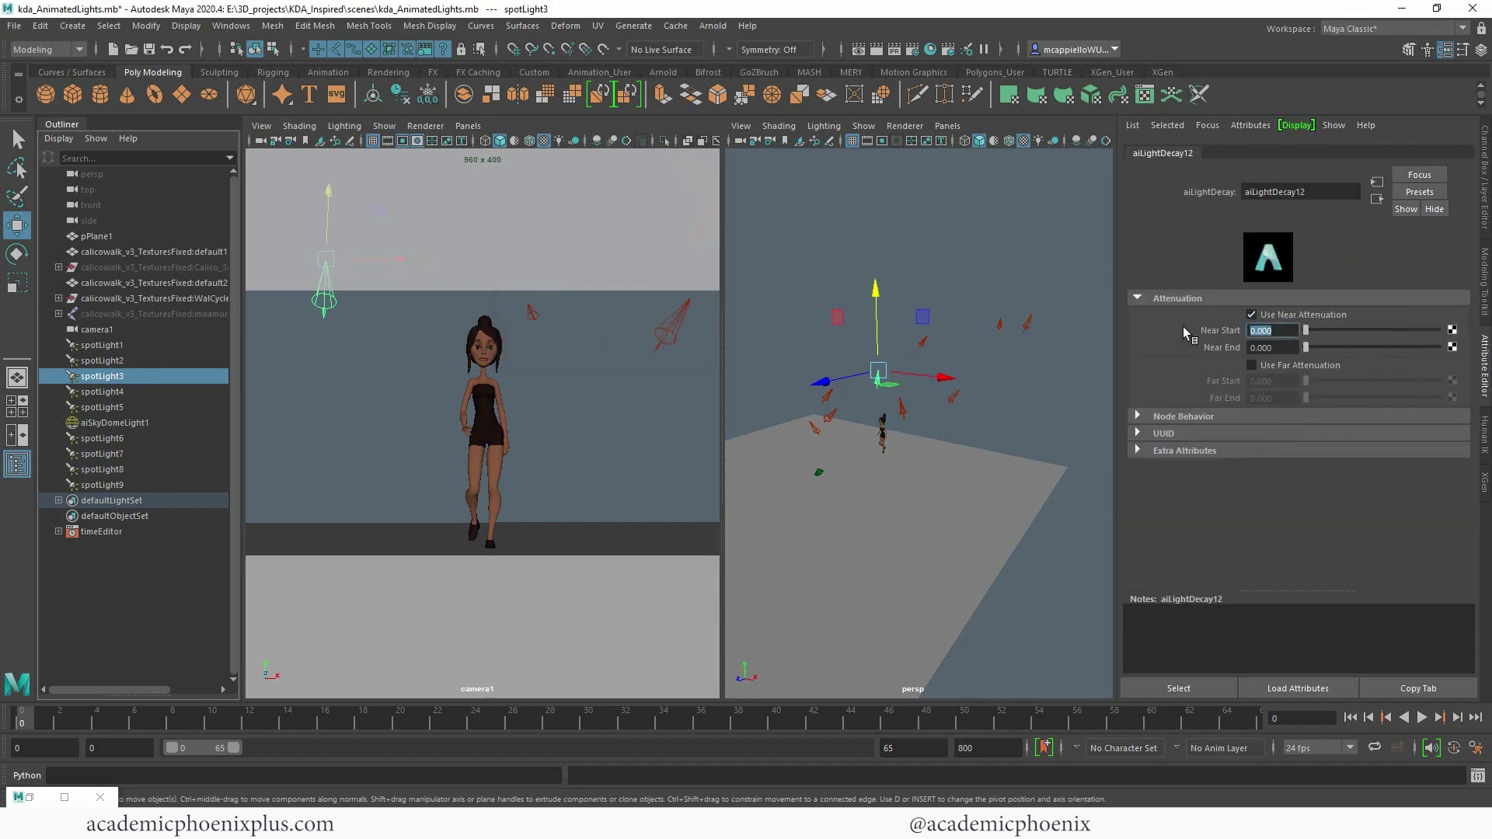
{"action": "type", "text": "3"}
{"action": "key", "text": "Return"}
Give spotLight4 a Light Decay filter (aiLightDecay13) with near attenuation turned on
{"action": "left_click", "coordinate": [166, 391]}
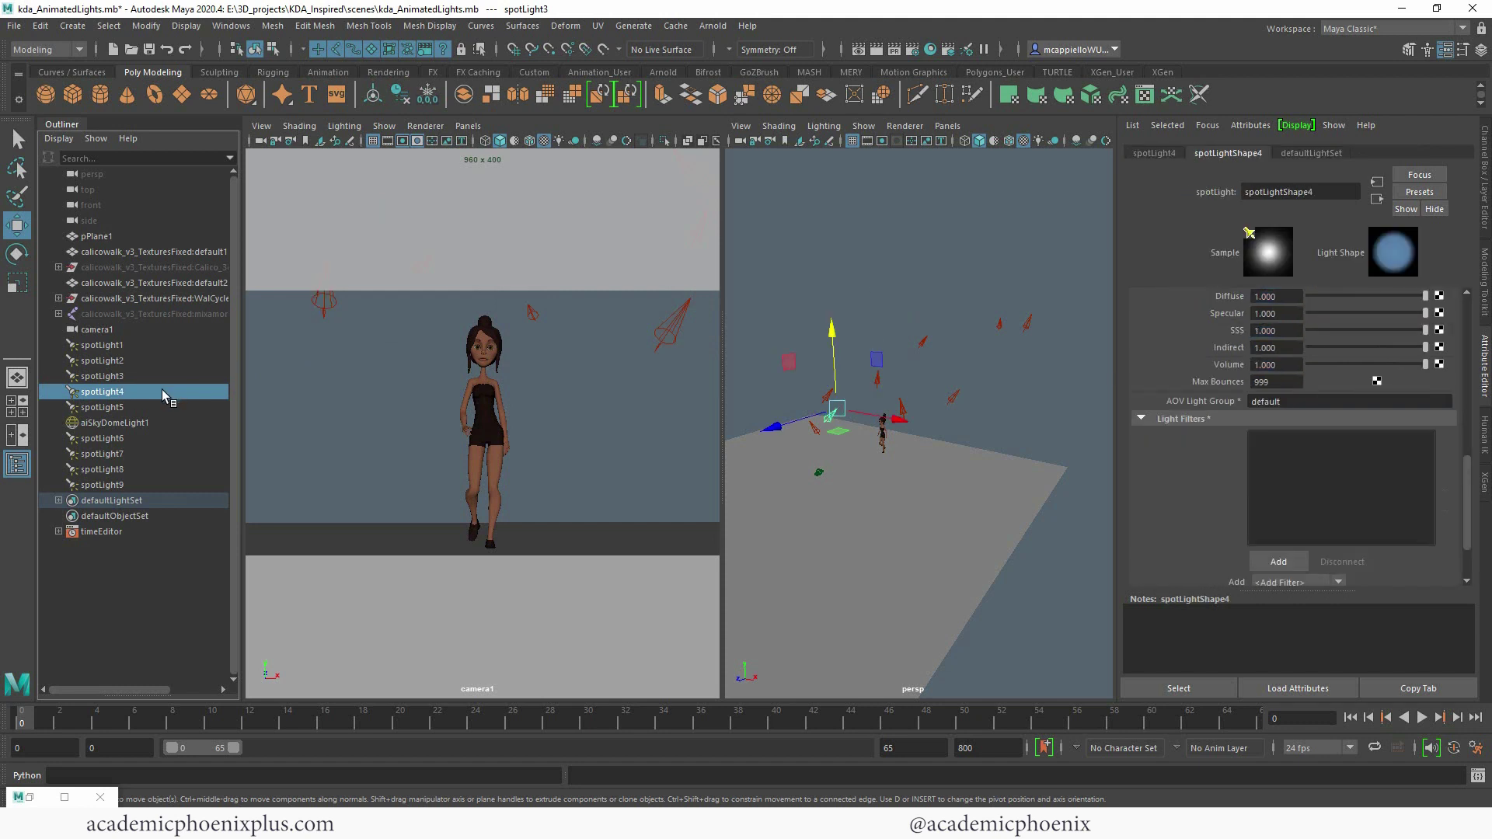
{"action": "left_click", "coordinate": [1274, 561]}
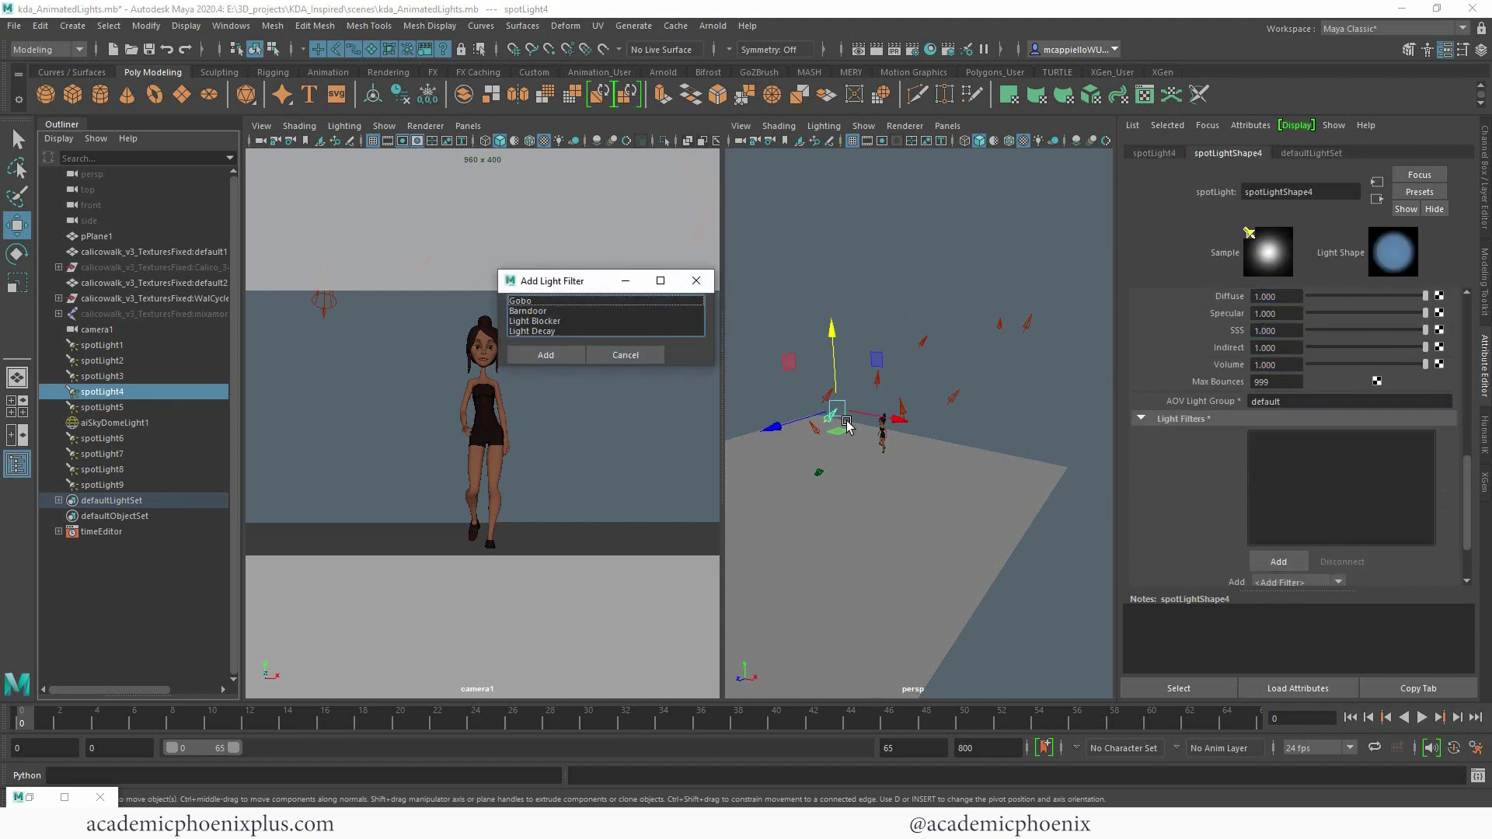
{"action": "double_click", "coordinate": [559, 331]}
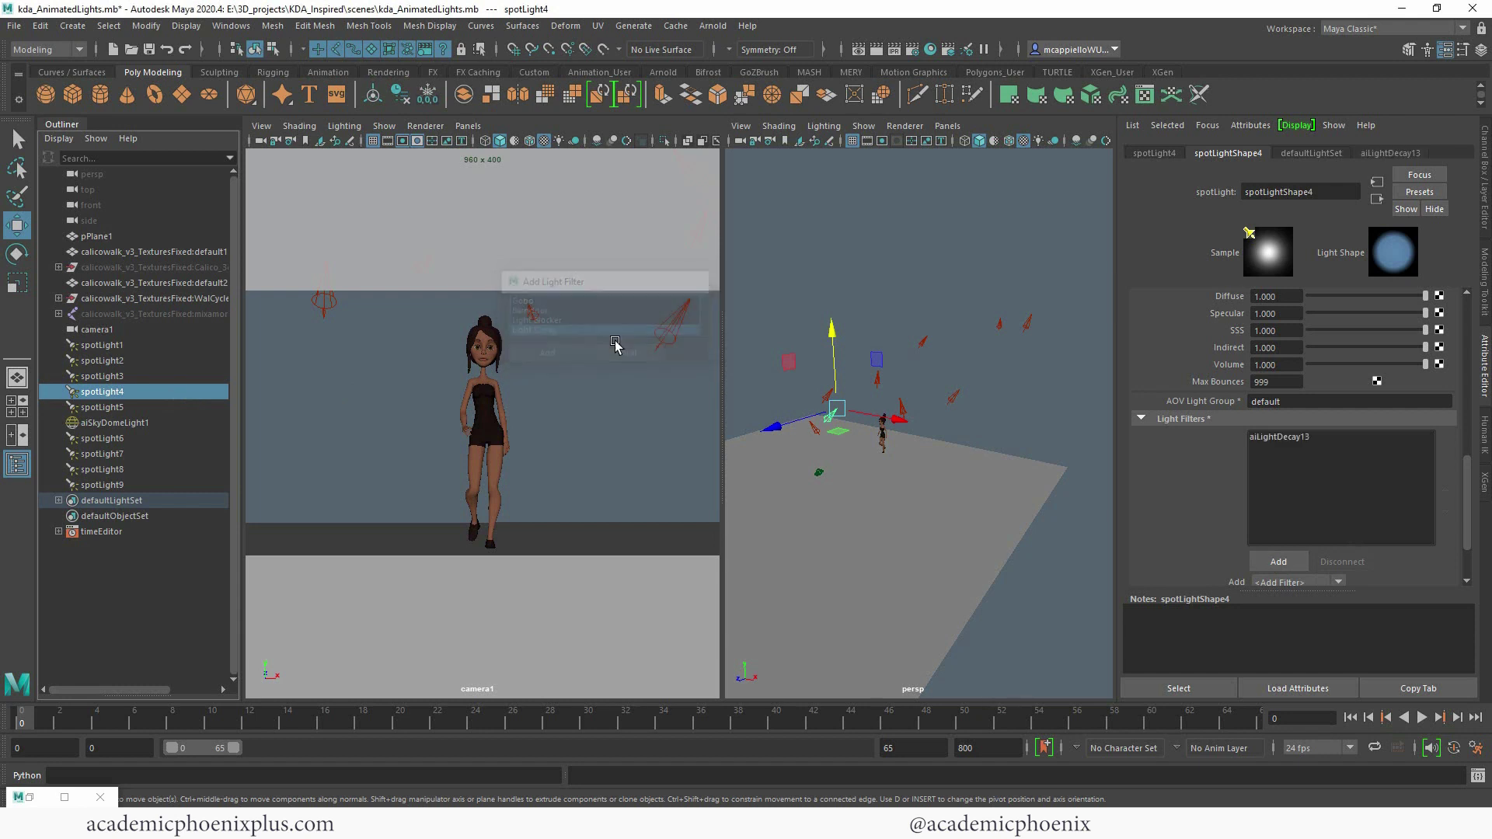
{"action": "left_click", "coordinate": [1280, 441]}
{"action": "left_click", "coordinate": [1273, 330]}
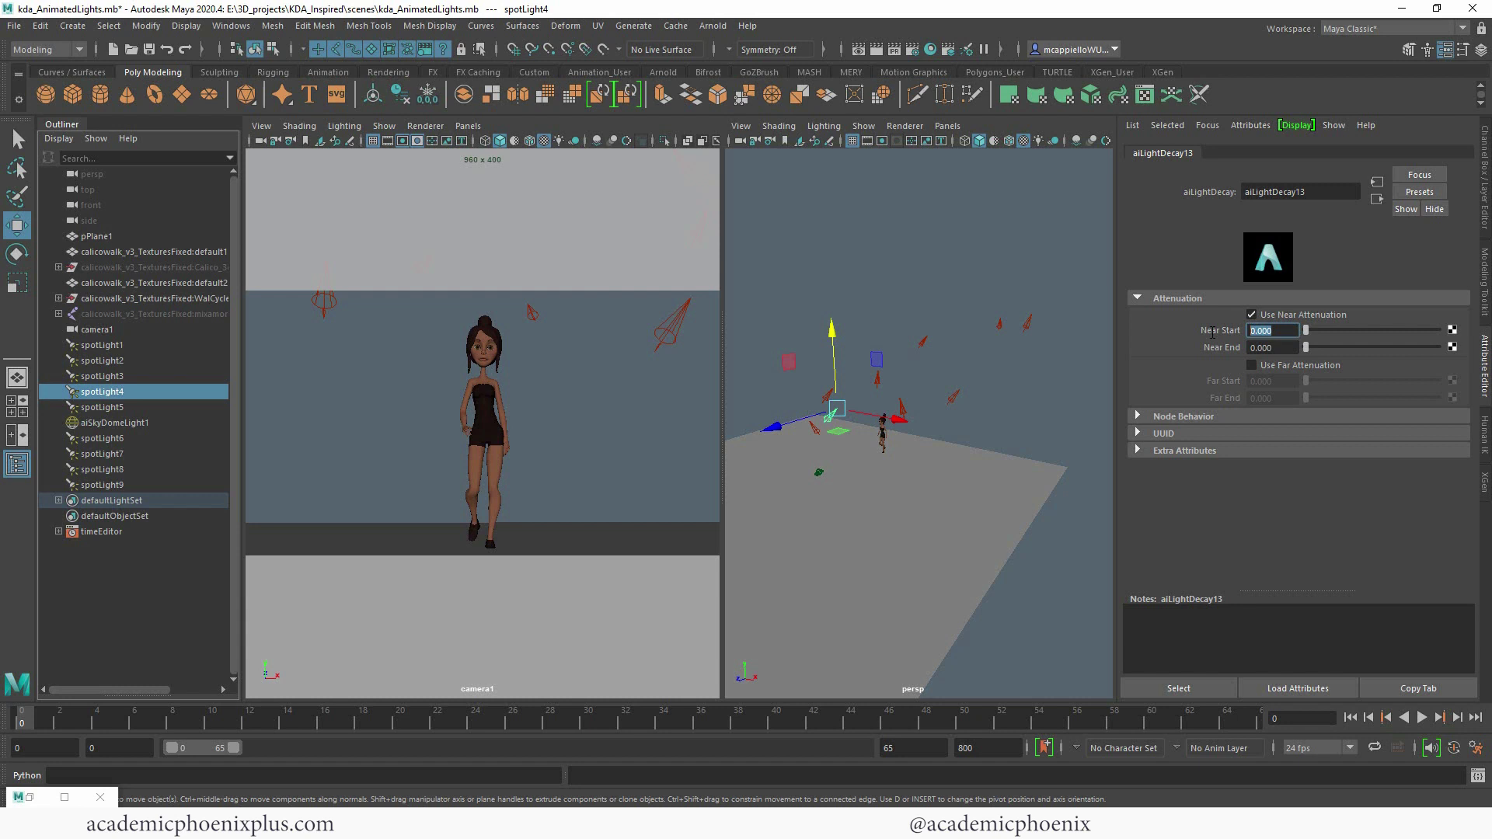
Give spotLight5 a Light Decay filter (aiLightDecay14) with near attenuation and Near Start 3
{"action": "left_click", "coordinate": [109, 407]}
{"action": "left_click", "coordinate": [1278, 561]}
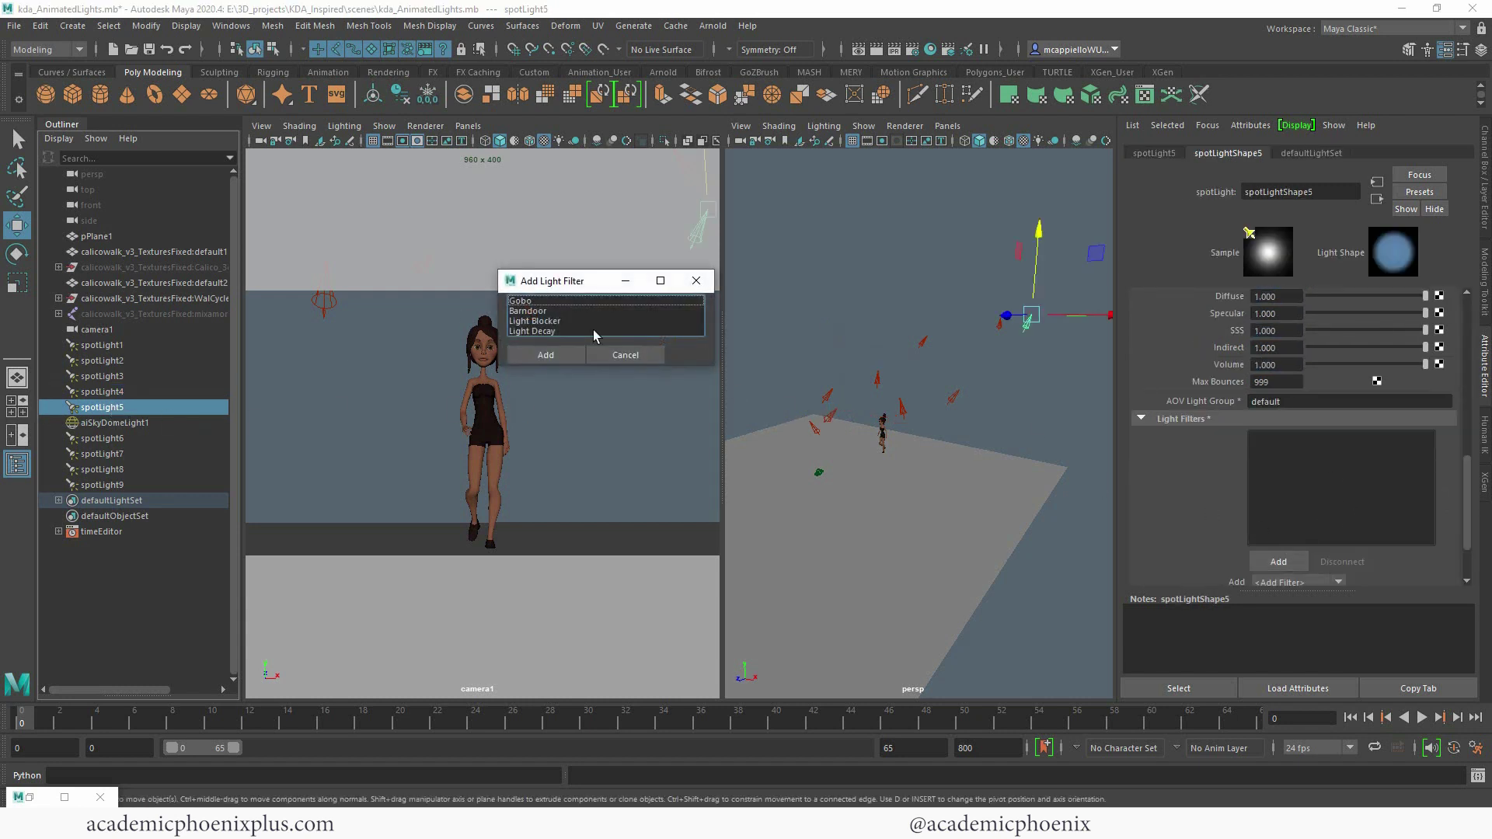
{"action": "left_click", "coordinate": [567, 330]}
{"action": "left_click", "coordinate": [546, 355]}
{"action": "left_click", "coordinate": [1280, 436]}
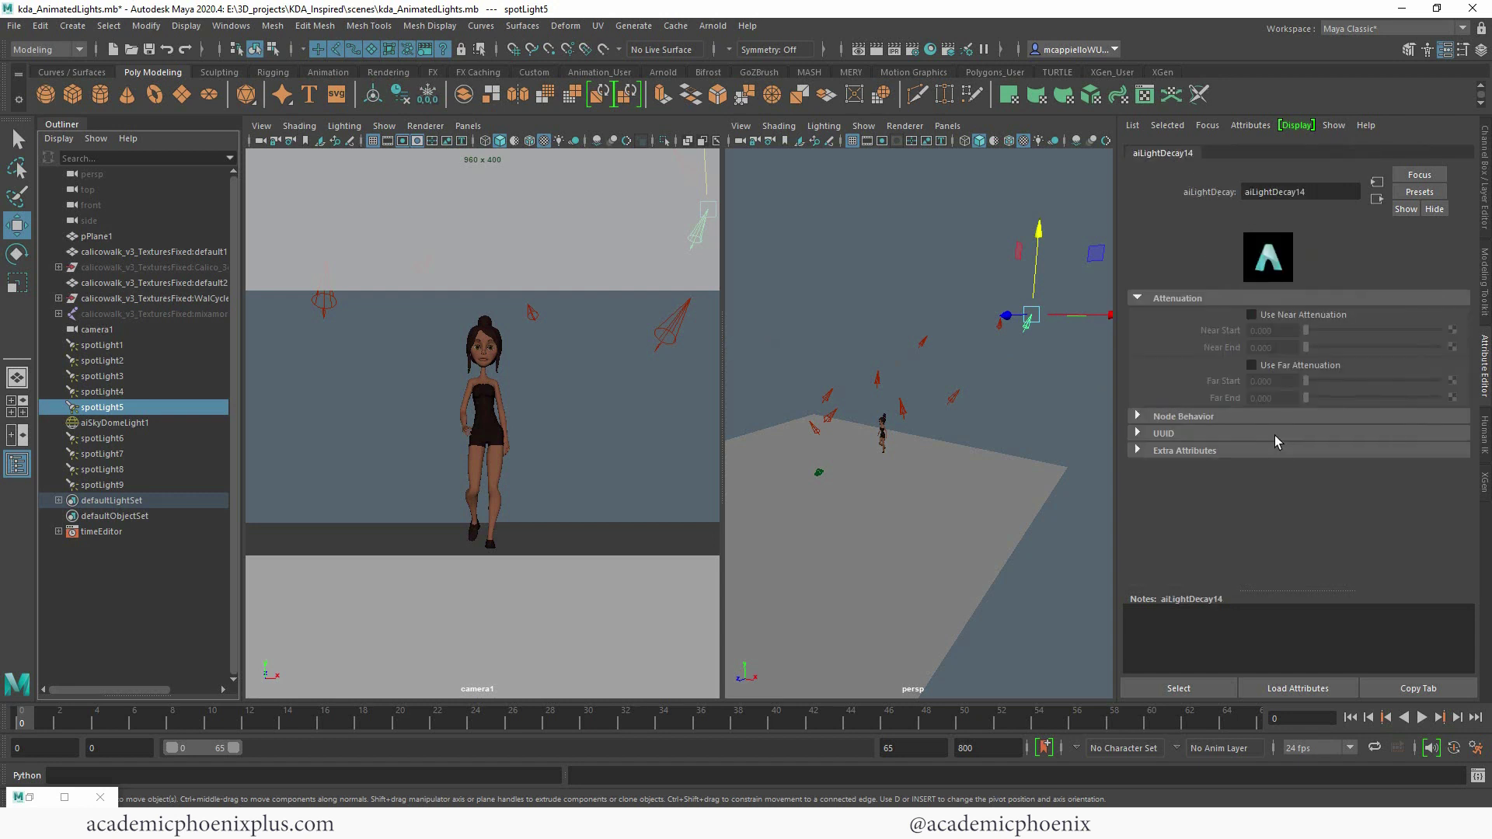
{"action": "left_click", "coordinate": [1296, 318]}
{"action": "left_click", "coordinate": [1271, 330]}
{"action": "type", "text": "3"}
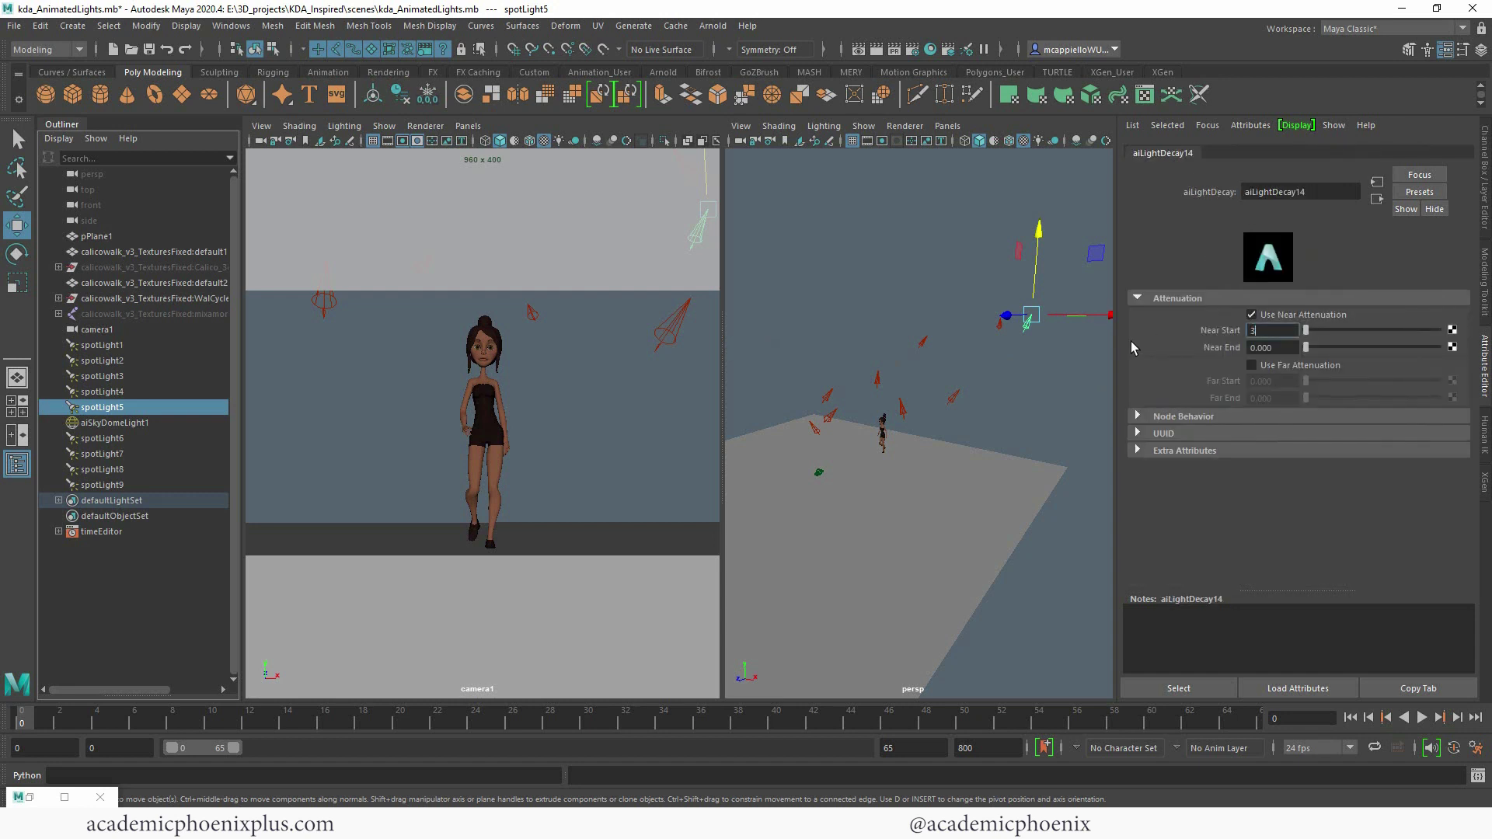
{"action": "key", "text": "Return"}
Give spotLight7 a Light Decay filter (aiLightDecay15) with near attenuation turned on
{"action": "left_click", "coordinate": [140, 438]}
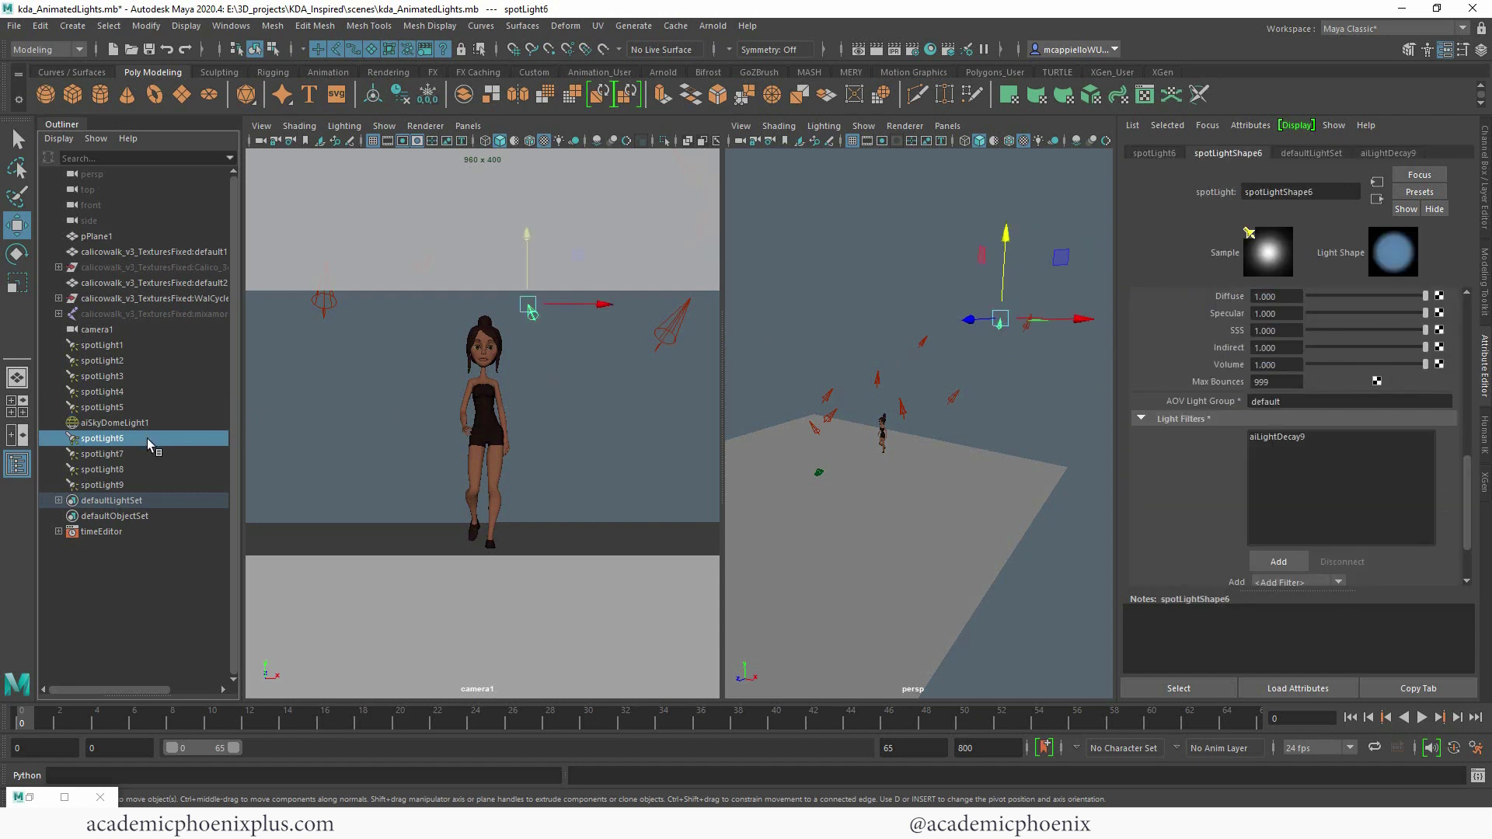
{"action": "left_click", "coordinate": [143, 453]}
{"action": "left_click", "coordinate": [1278, 561]}
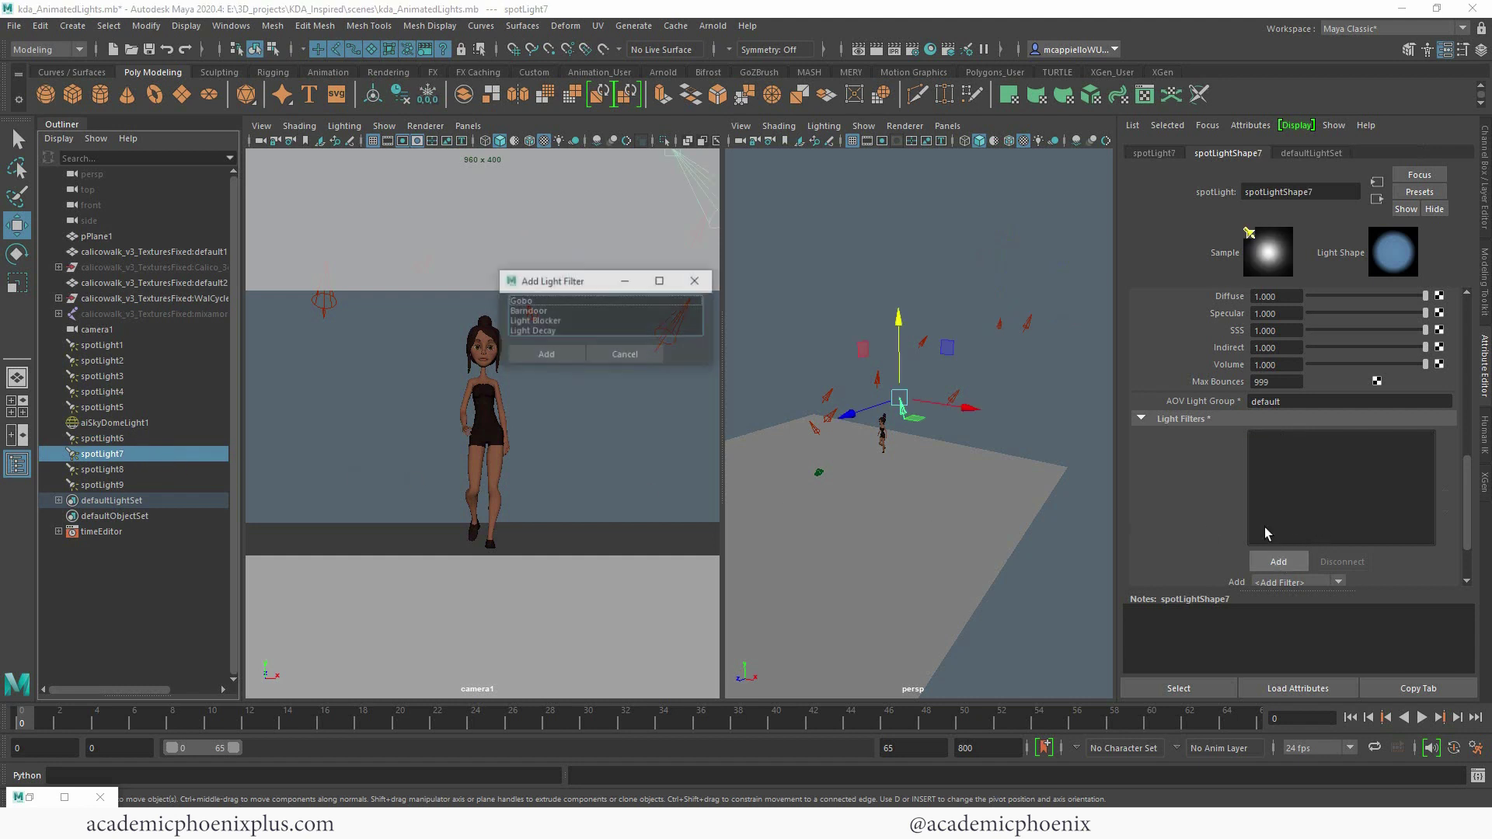
{"action": "double_click", "coordinate": [544, 331]}
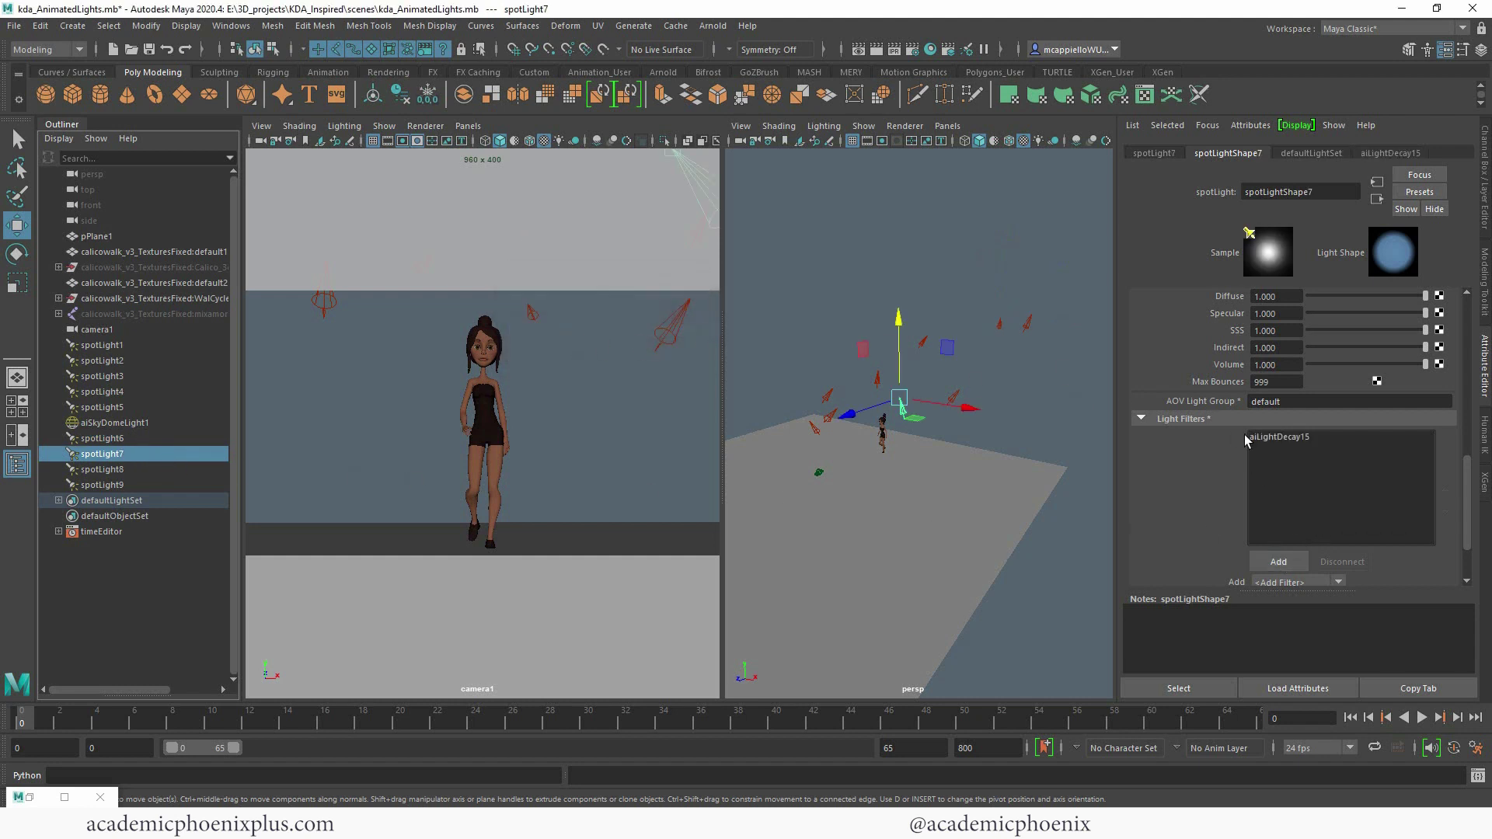
{"action": "left_click", "coordinate": [1272, 438]}
{"action": "double_click", "coordinate": [1271, 437]}
{"action": "left_click", "coordinate": [1251, 314]}
{"action": "left_click", "coordinate": [1290, 330]}
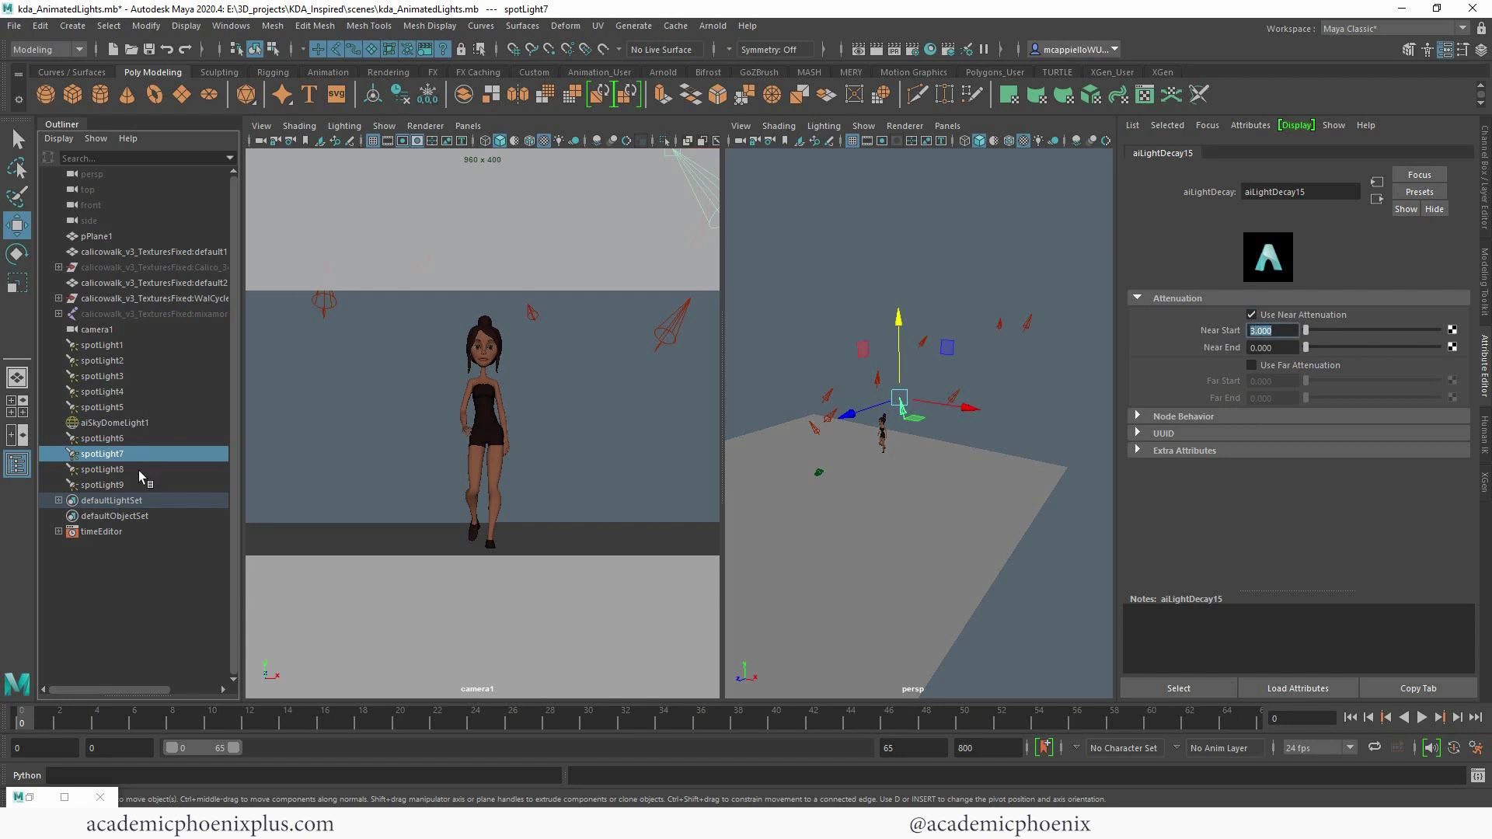
Give spotLight8 a Light Decay filter (aiLightDecay16) with near attenuation and Near Start 3
{"action": "left_click_drag", "start_coordinate": [152, 470], "coordinate": [225, 472]}
{"action": "left_click", "coordinate": [1278, 561]}
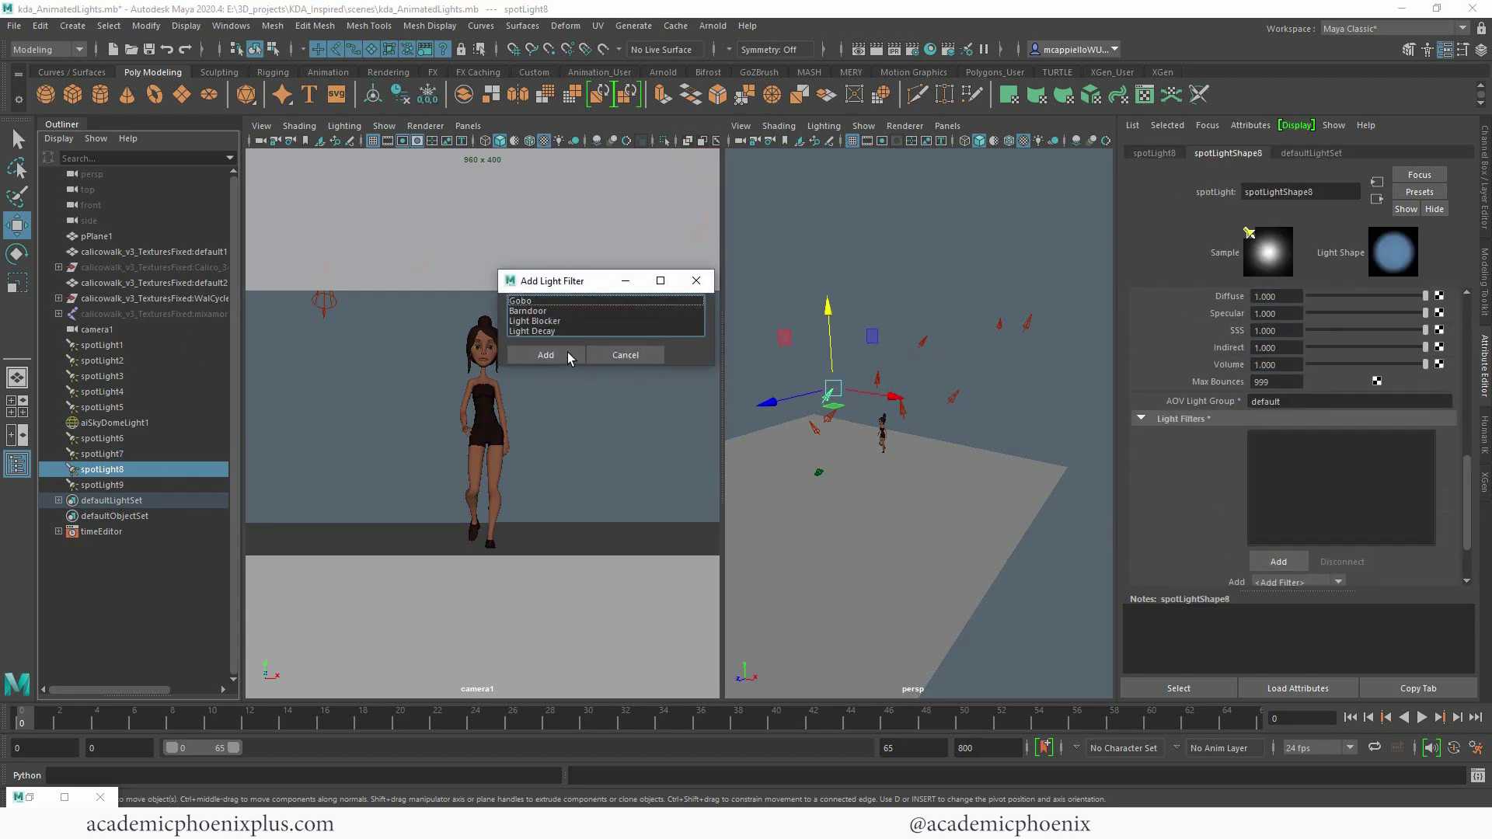
{"action": "left_click", "coordinate": [570, 331]}
{"action": "left_click", "coordinate": [546, 354]}
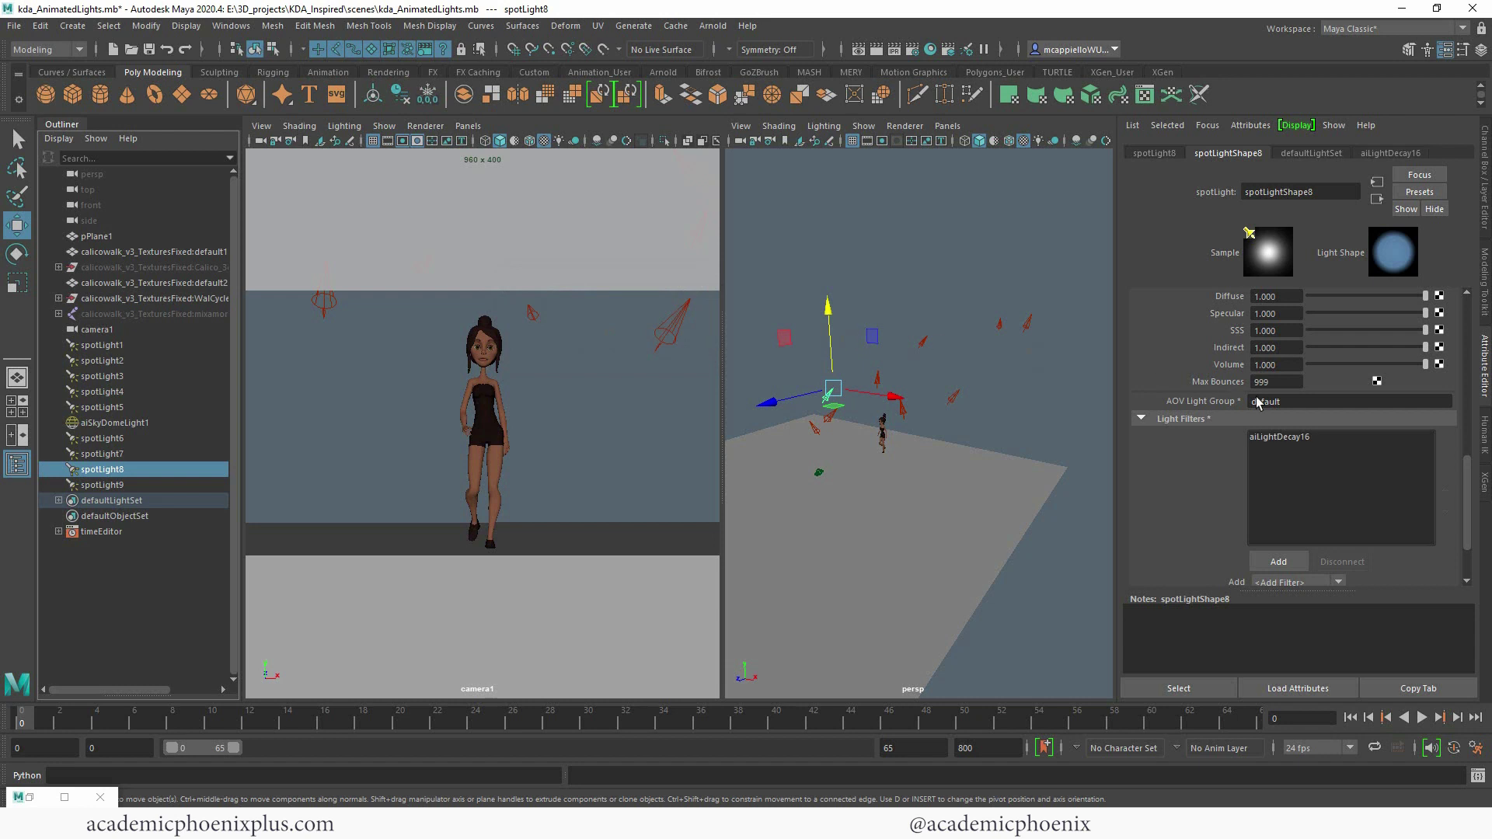
{"action": "double_click", "coordinate": [1289, 438]}
{"action": "left_click", "coordinate": [1251, 314]}
{"action": "double_click", "coordinate": [1272, 331]}
{"action": "type", "text": "3"}
{"action": "key", "text": "Return"}
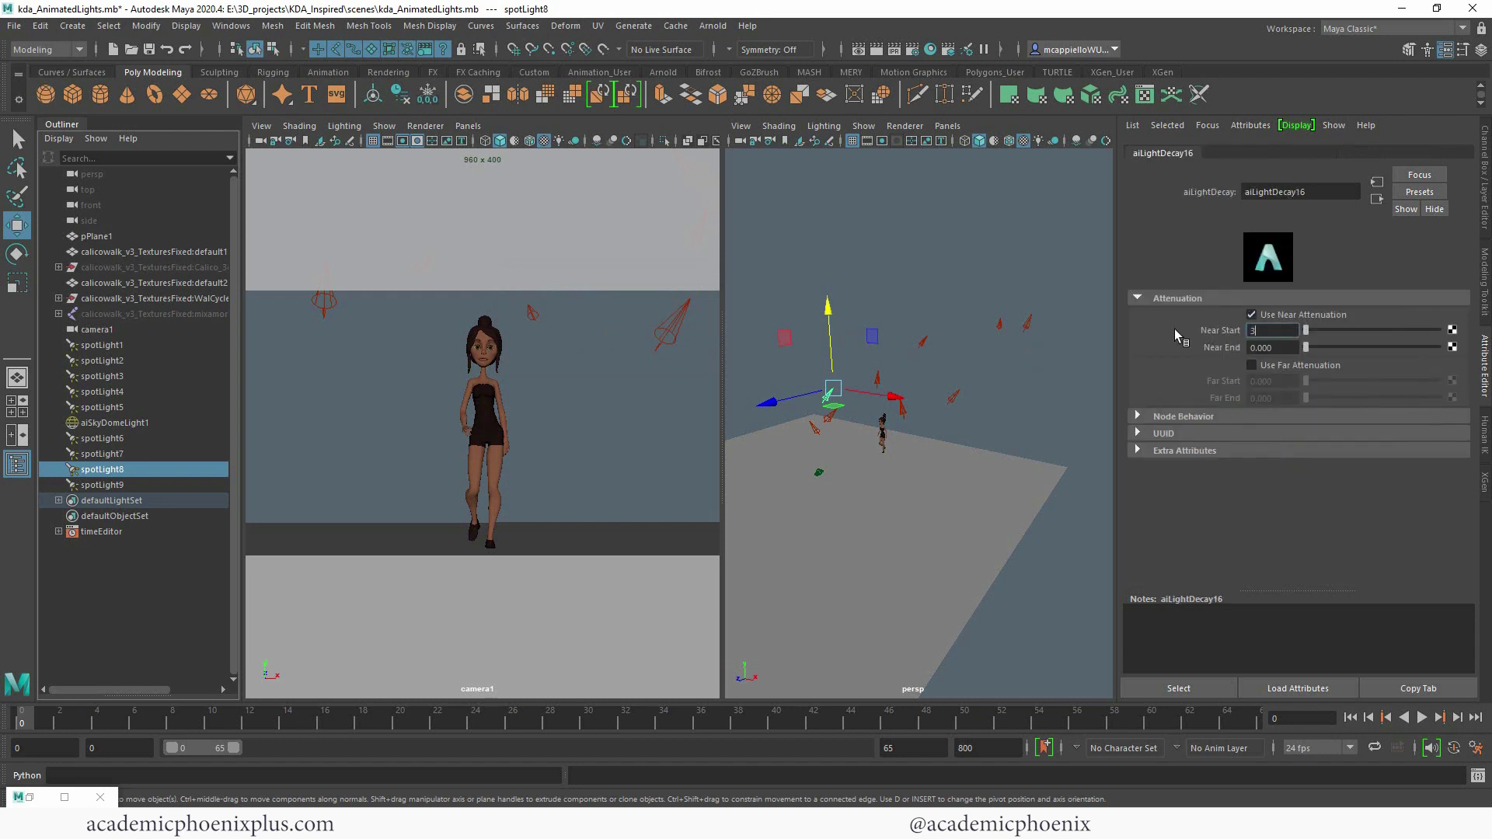
{"action": "left_click", "coordinate": [143, 482]}
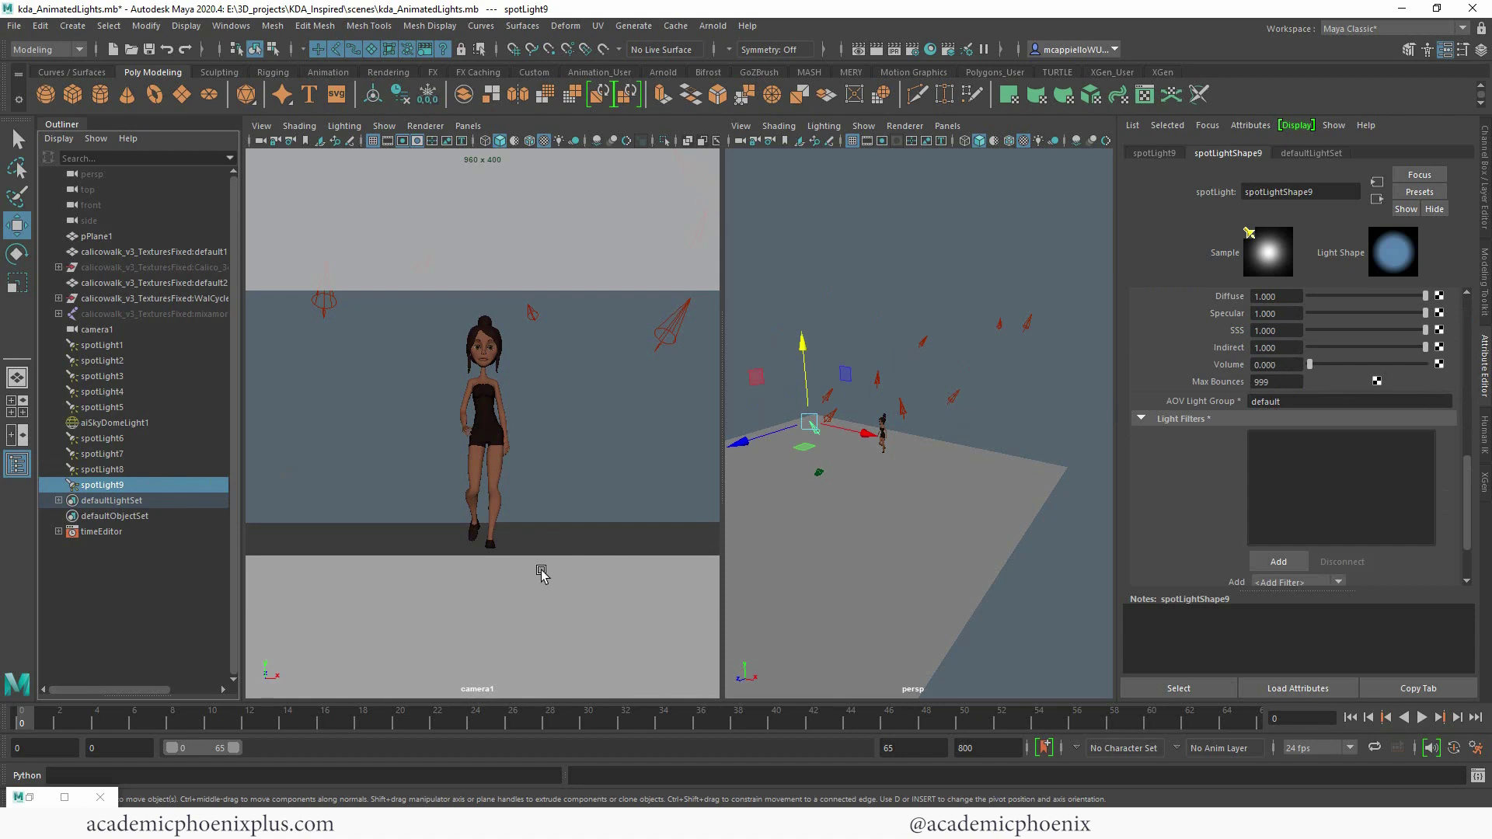
{"action": "left_click", "coordinate": [46, 799]}
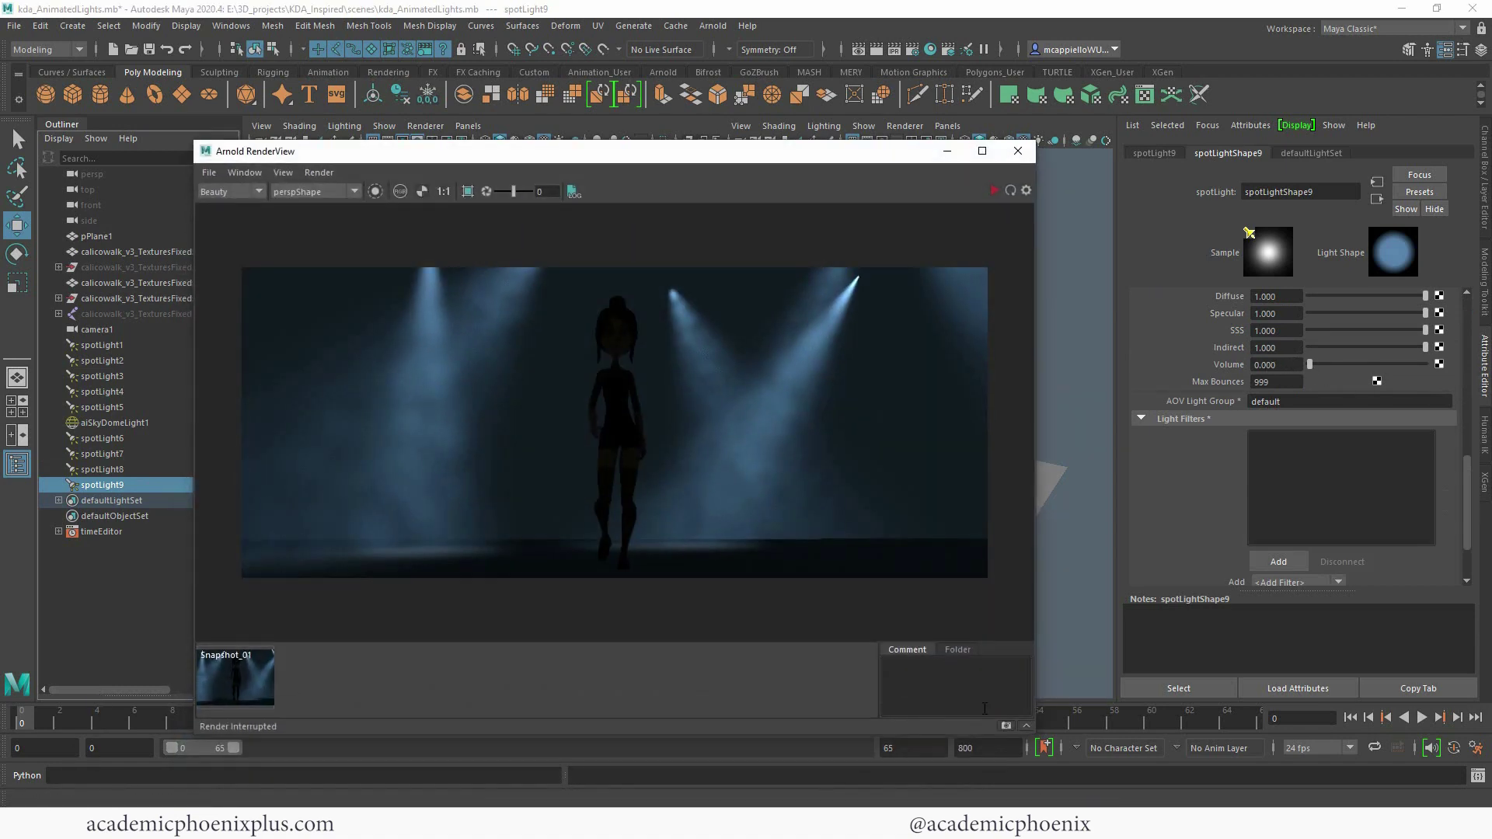
{"action": "left_click", "coordinate": [1007, 726]}
{"action": "left_click", "coordinate": [993, 190]}
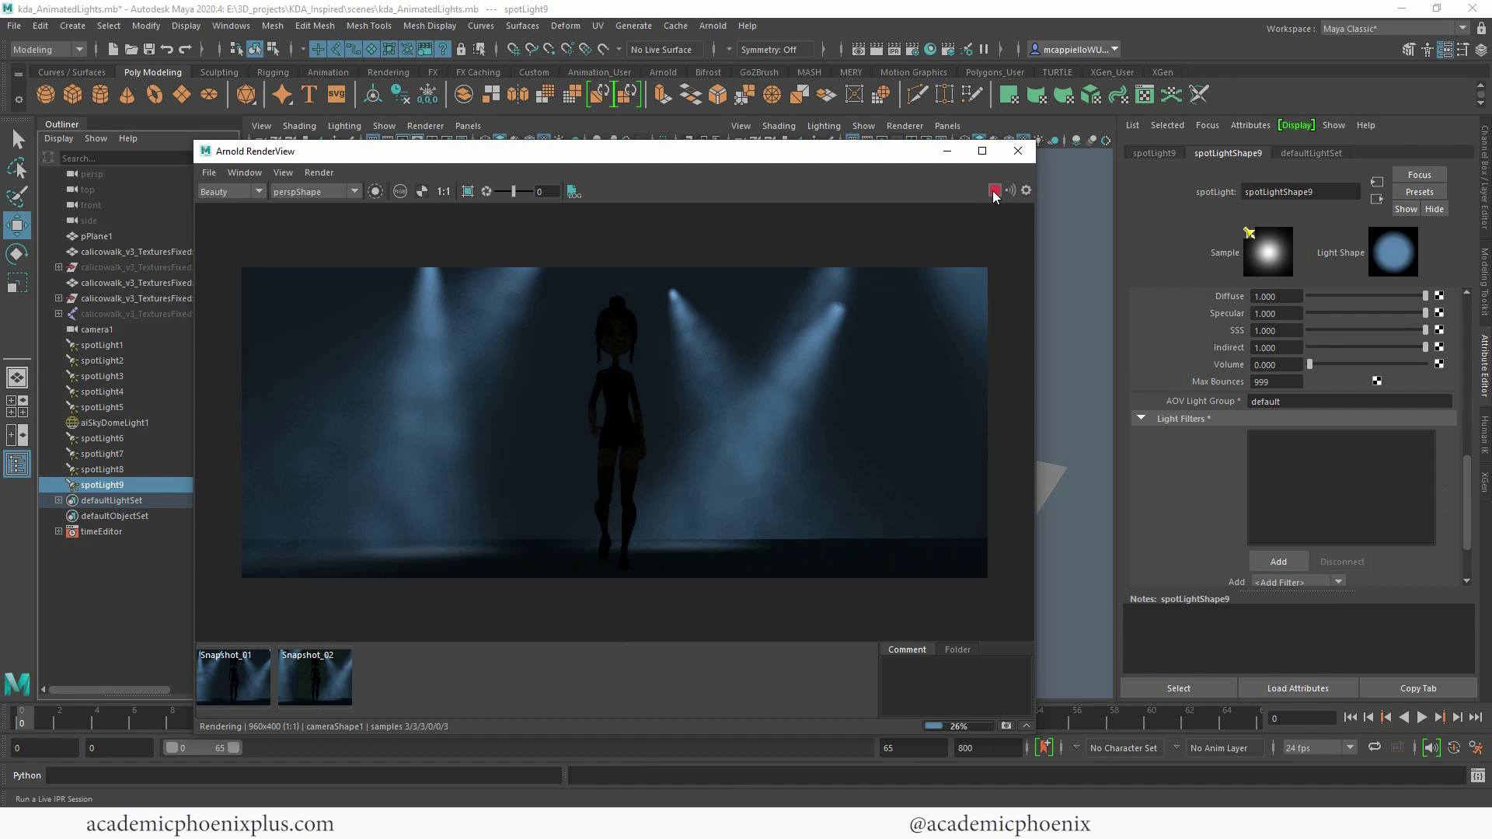
{"action": "left_click", "coordinate": [993, 191]}
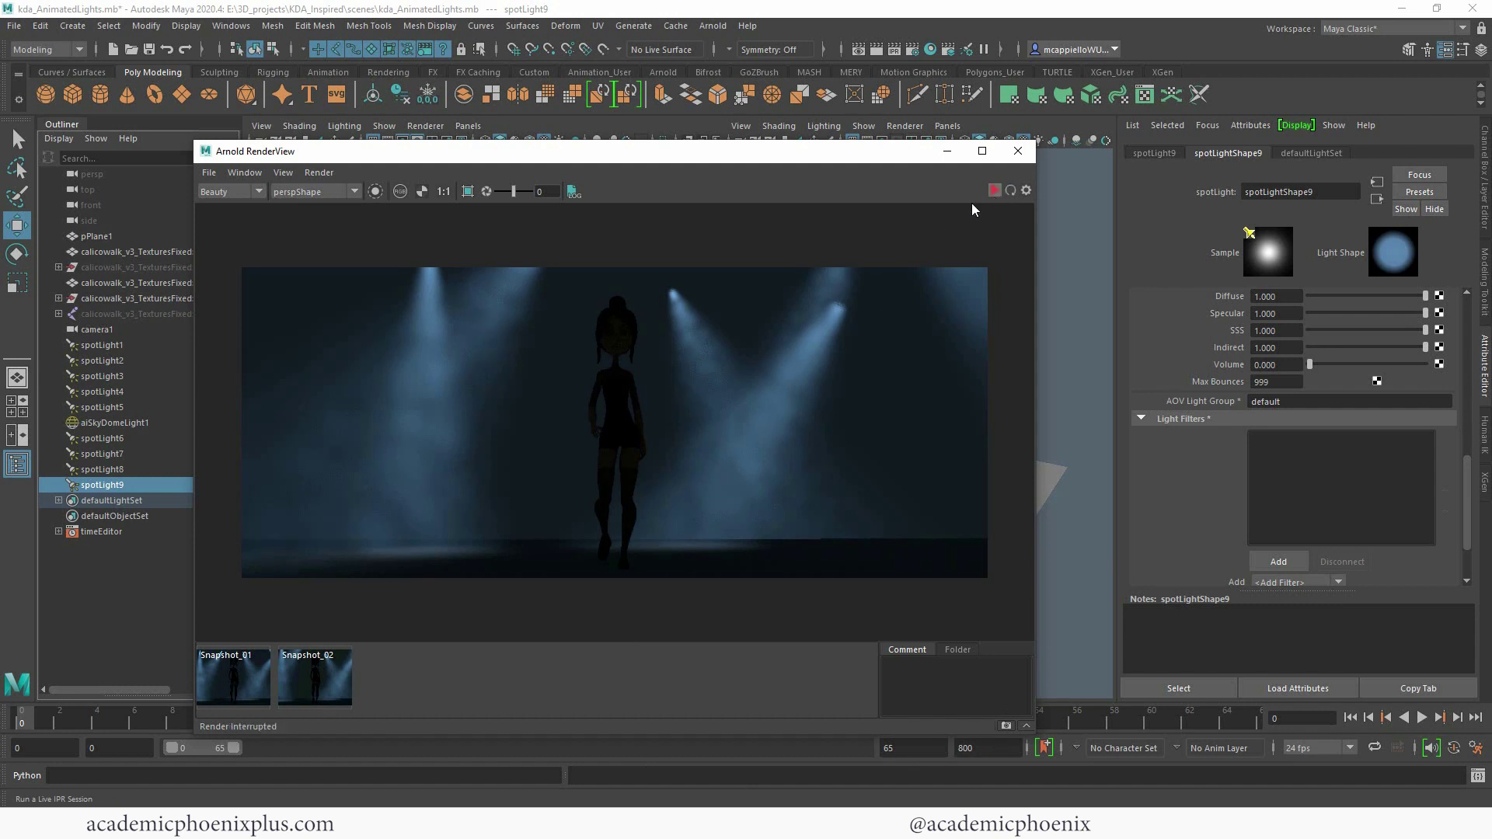
{"action": "left_click", "coordinate": [225, 685]}
{"action": "left_click", "coordinate": [293, 678]}
{"action": "left_click", "coordinate": [240, 679]}
{"action": "left_click", "coordinate": [284, 675]}
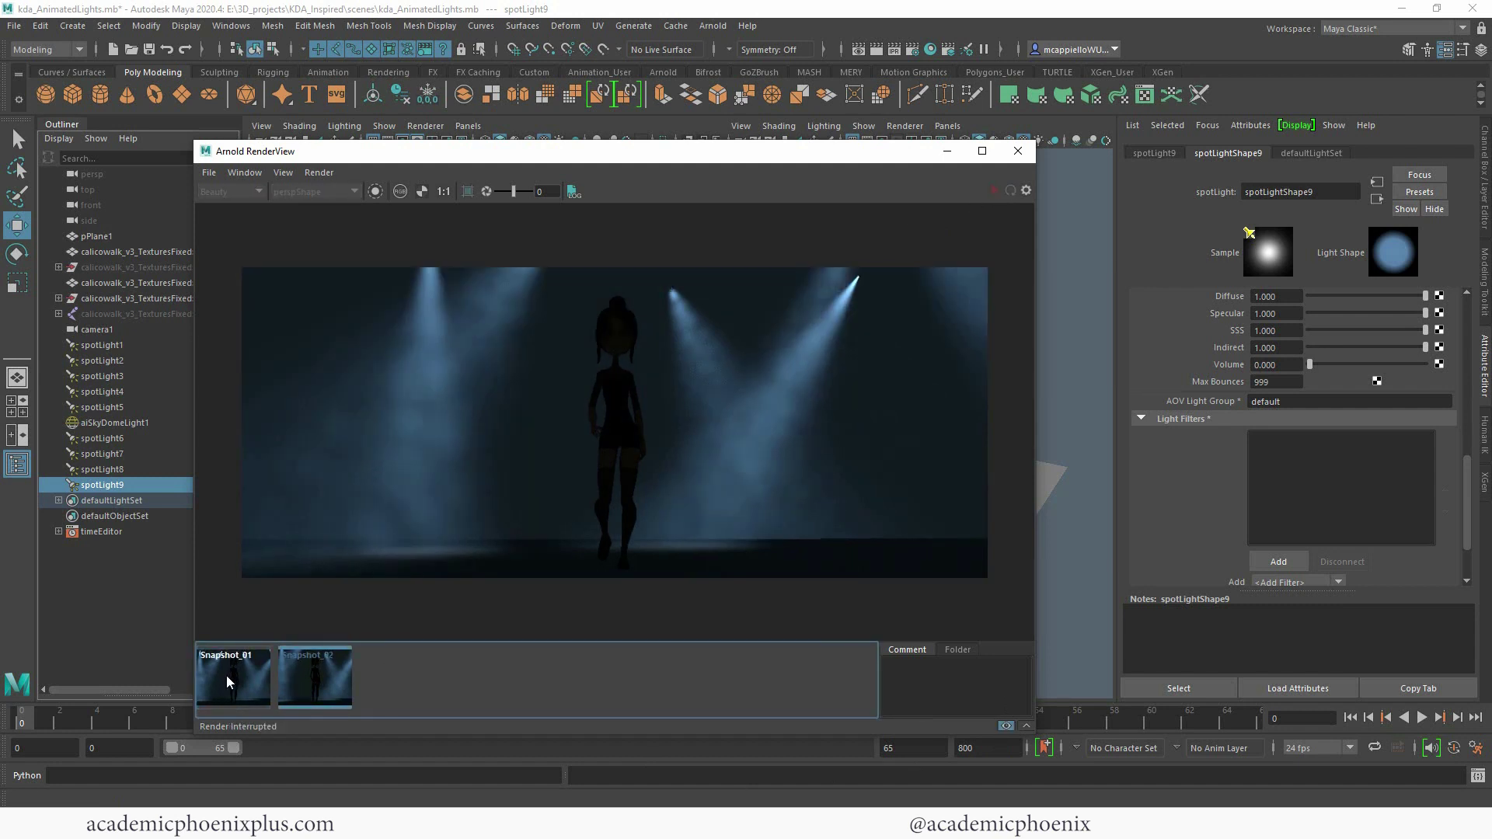
{"action": "left_click", "coordinate": [226, 674]}
{"action": "left_click", "coordinate": [286, 673]}
{"action": "left_click", "coordinate": [238, 673]}
{"action": "left_click", "coordinate": [312, 669]}
In Render Settings, open the atmosphere volume's aiNoise1 density texture
{"action": "left_click", "coordinate": [946, 151]}
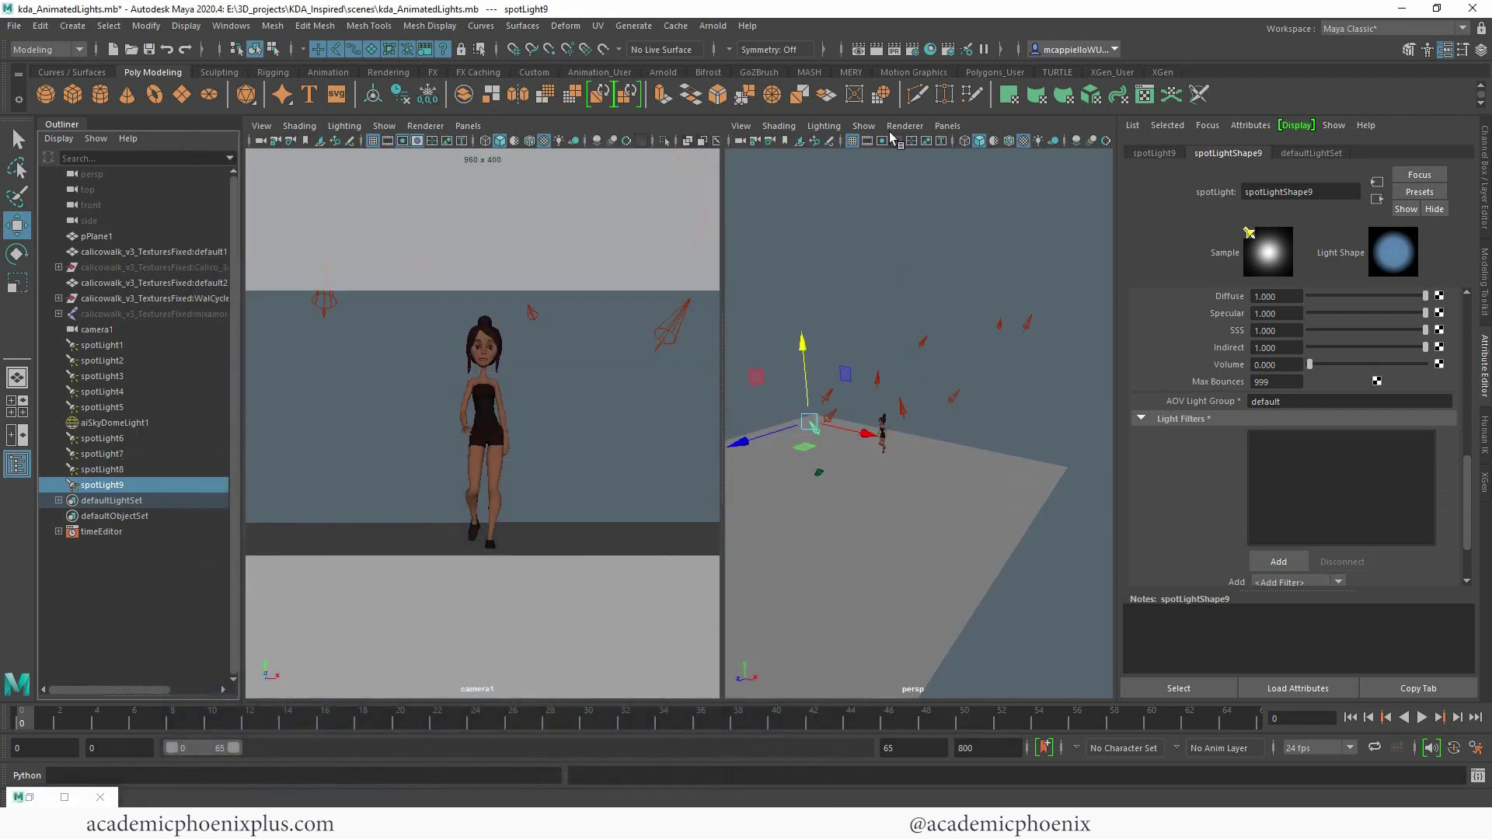
{"action": "left_click", "coordinate": [913, 50]}
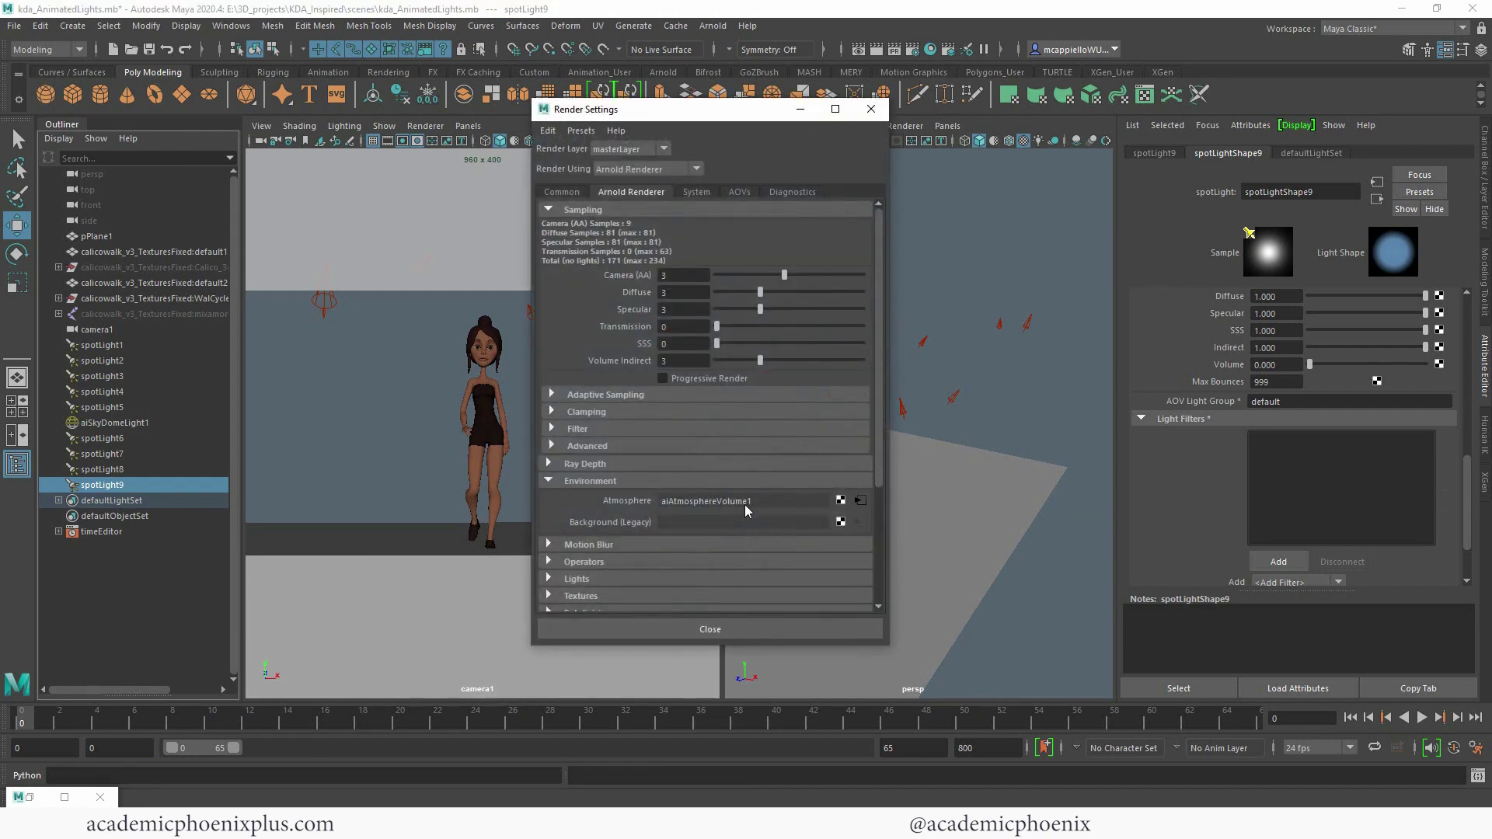
{"action": "left_click", "coordinate": [840, 500]}
{"action": "left_click", "coordinate": [861, 503]}
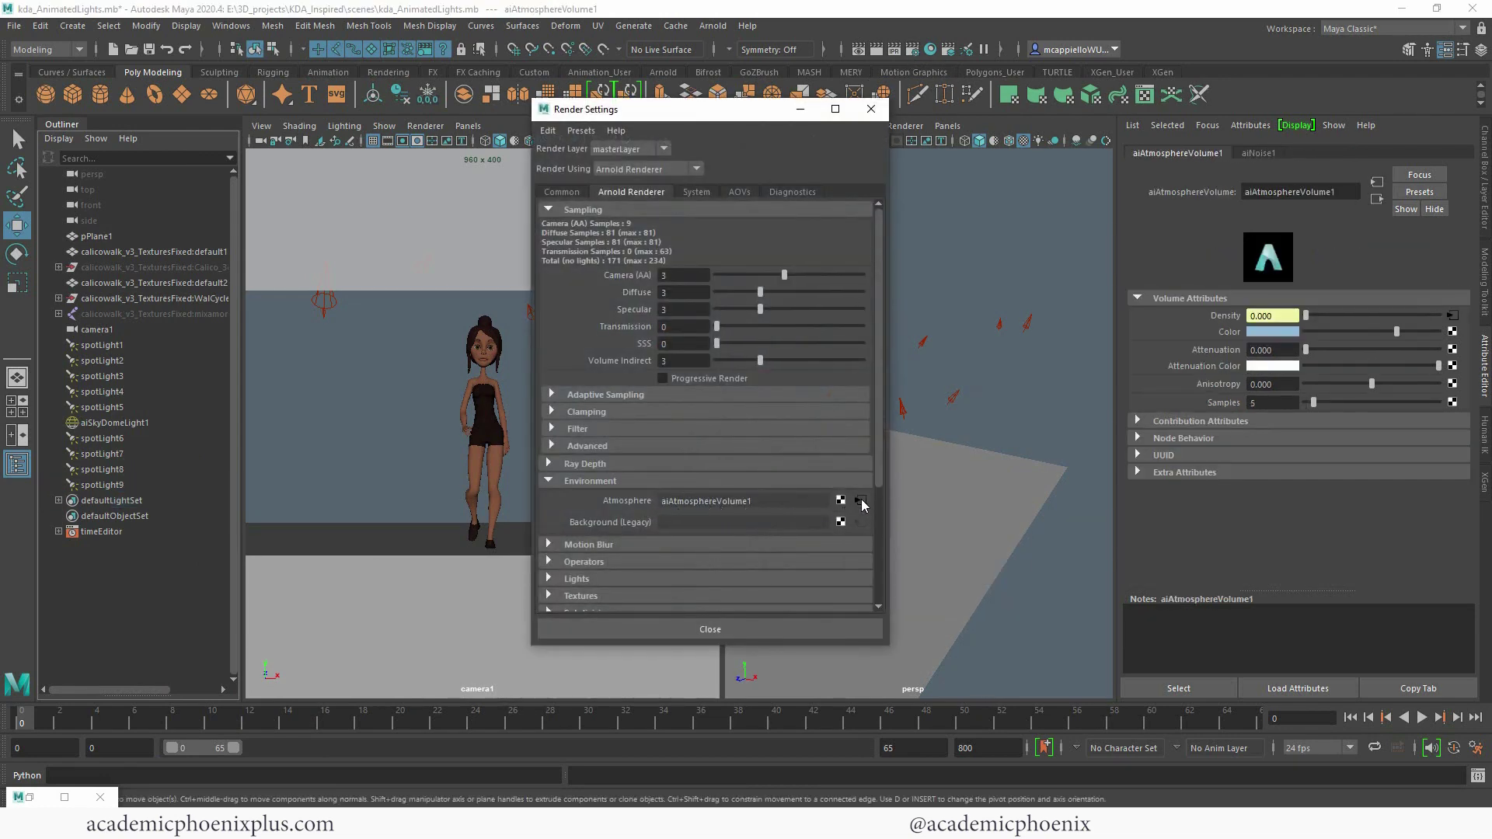
{"action": "left_click", "coordinate": [1452, 315]}
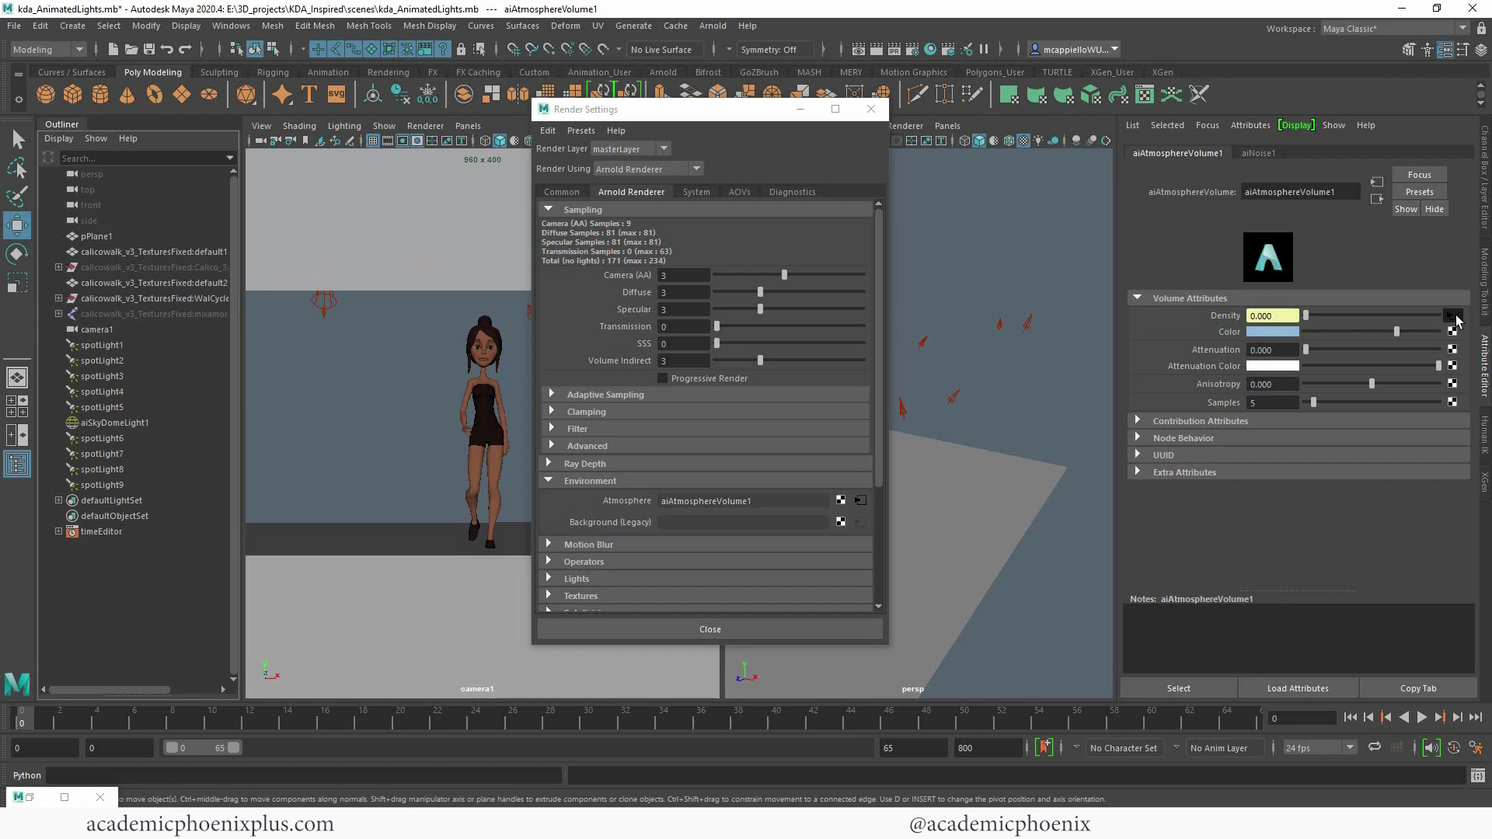
Set aiNoise1 Scale to 0.4, 0.4, 0.4 and close Render Settings
{"action": "left_click", "coordinate": [1295, 384]}
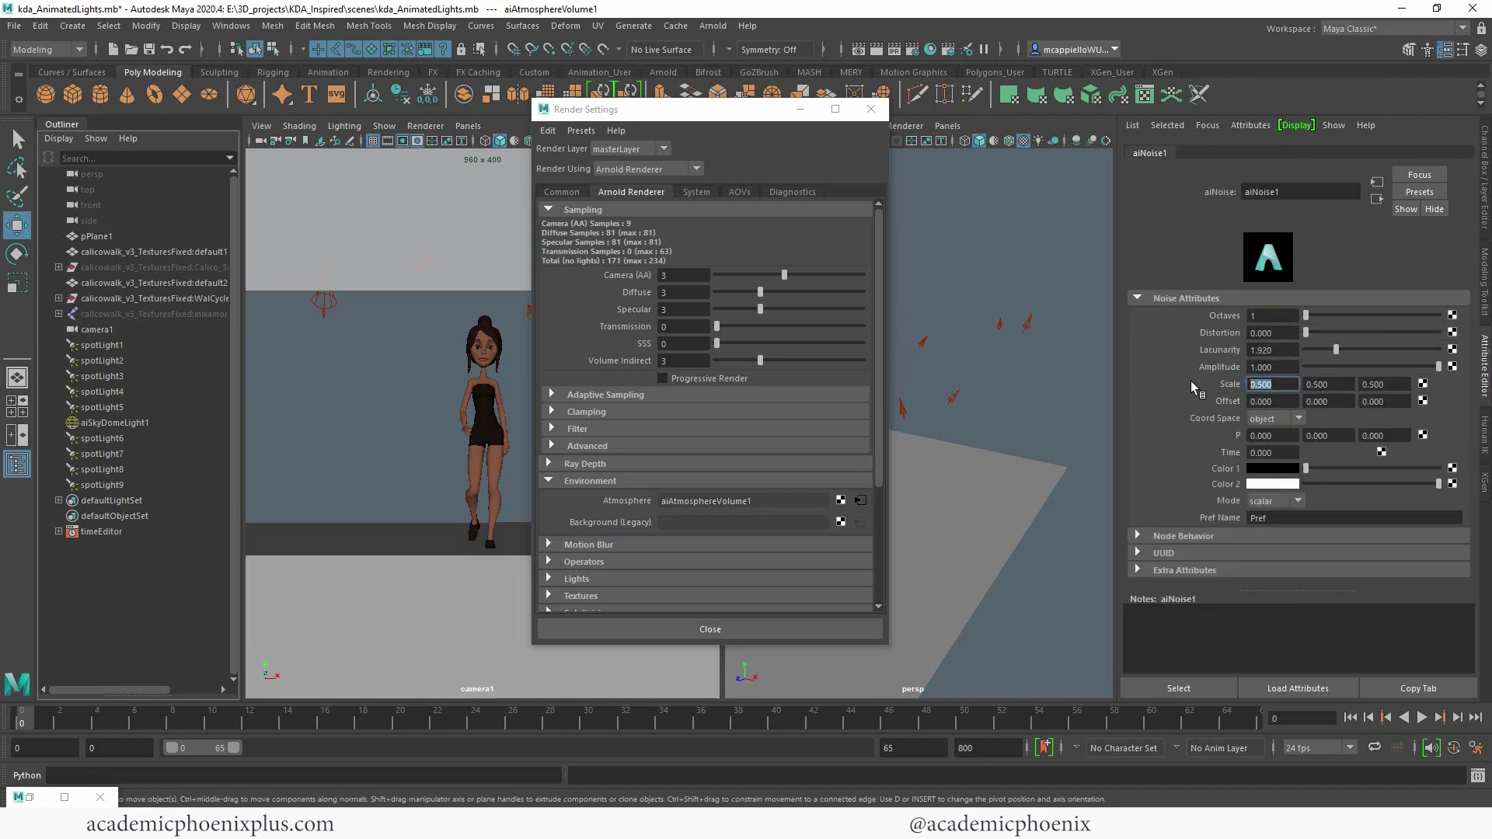
{"action": "type", "text": "0.4"}
{"action": "key", "text": "Tab"}
{"action": "type", "text": "30.4"}
{"action": "key", "text": "Tab"}
{"action": "type", "text": "0.4"}
{"action": "key", "text": "Return"}
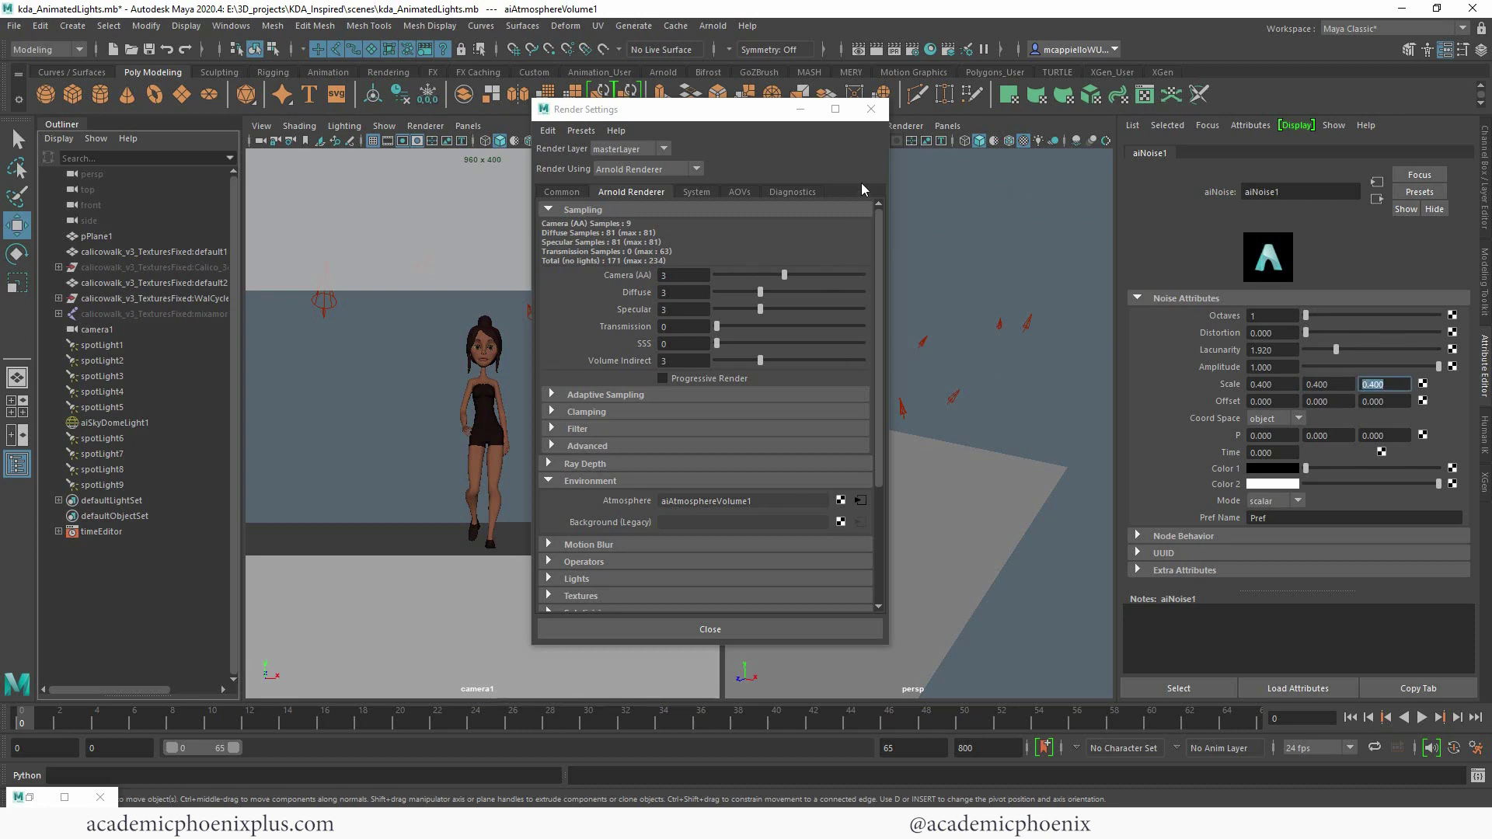
{"action": "left_click", "coordinate": [871, 109]}
Run an IPR render, compare it with the earlier snapshot, and store a new snapshot
{"action": "left_click", "coordinate": [614, 94]}
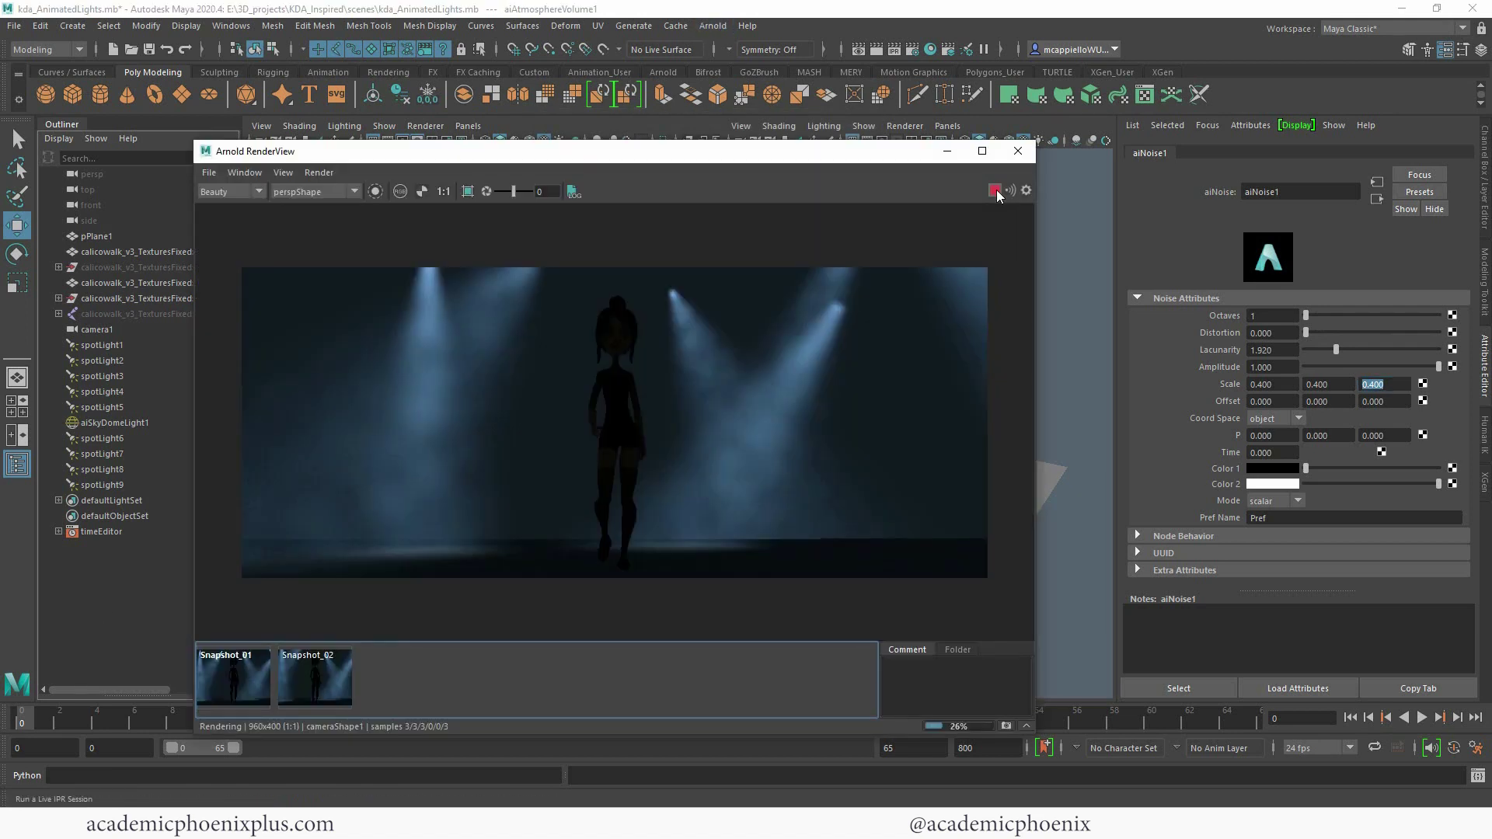
{"action": "left_click", "coordinate": [995, 192]}
{"action": "left_click", "coordinate": [337, 667]}
{"action": "left_click", "coordinate": [336, 670]}
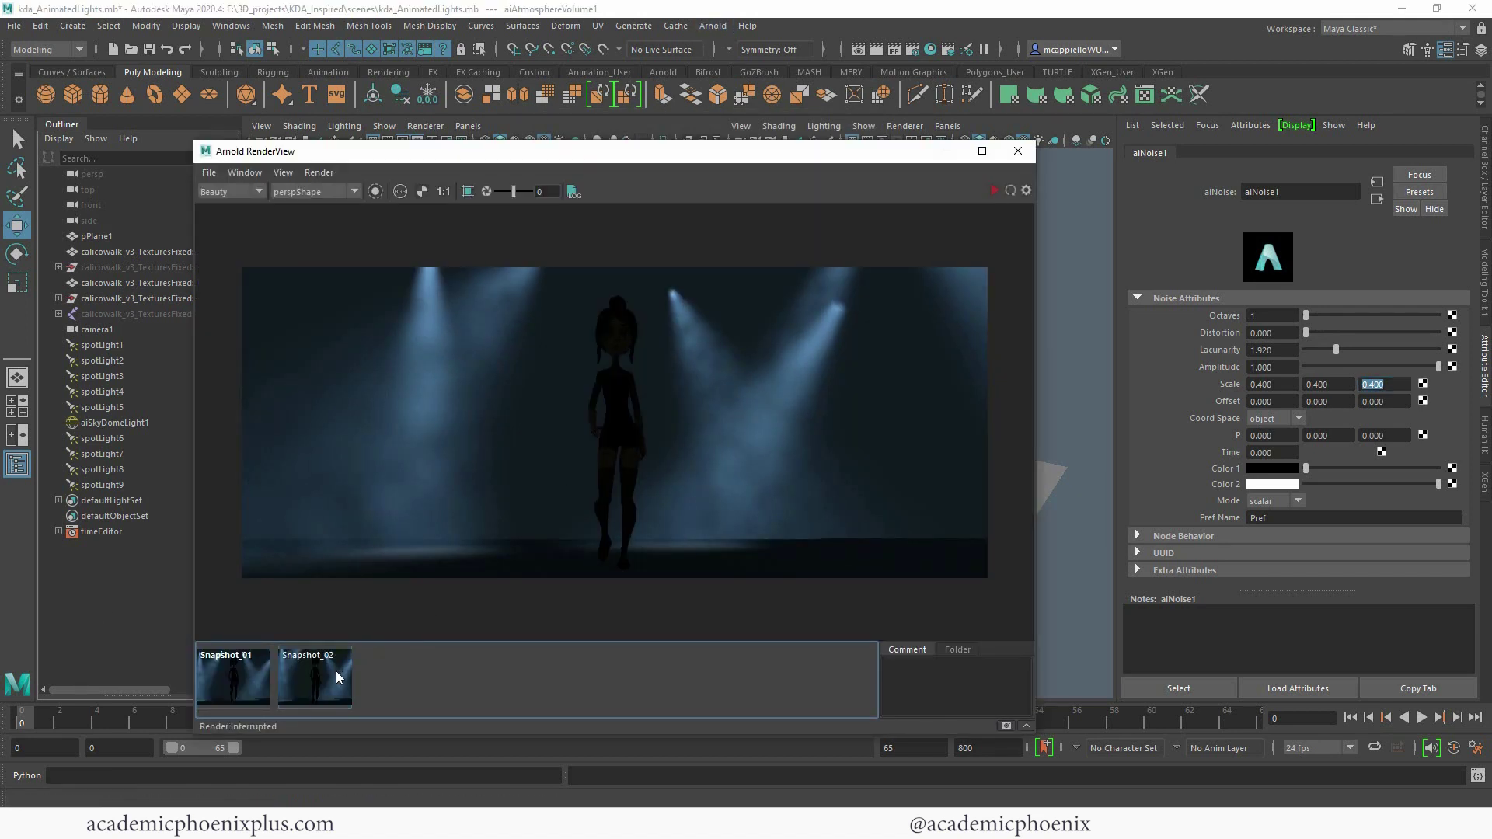
{"action": "left_click", "coordinate": [334, 672]}
{"action": "left_click", "coordinate": [334, 671]}
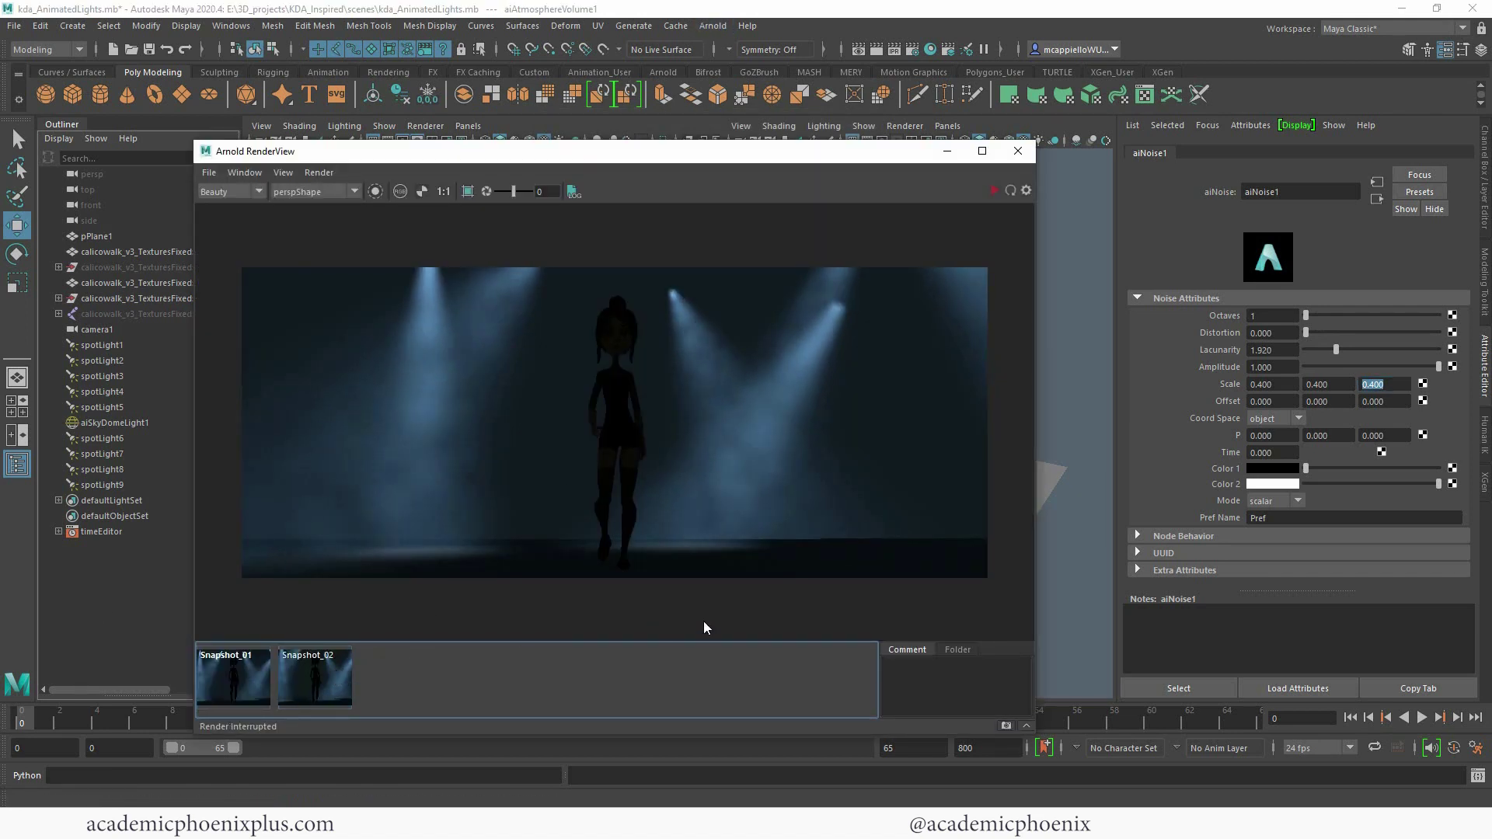
{"action": "left_click", "coordinate": [1006, 726]}
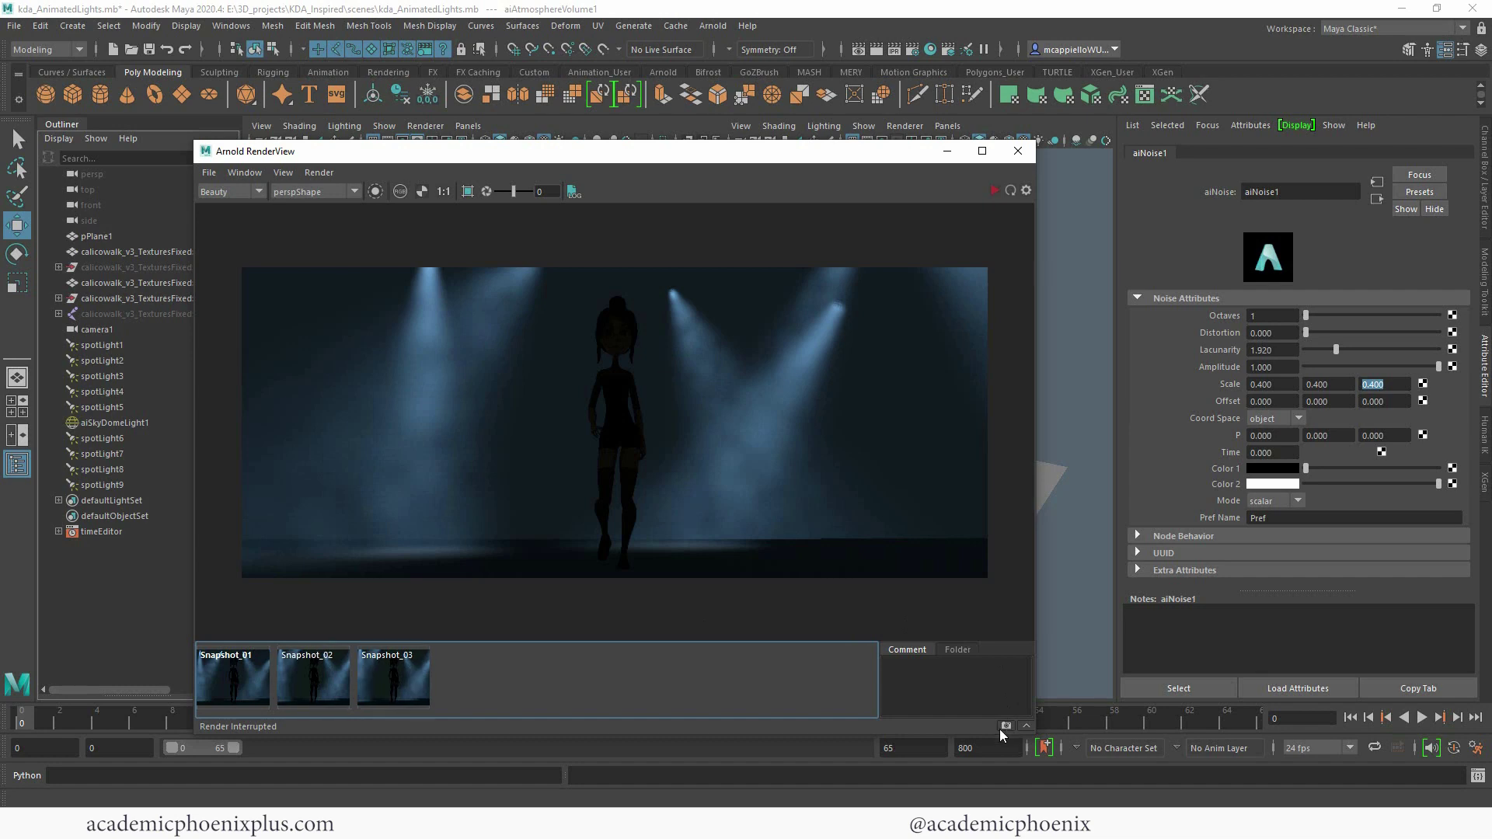
{"action": "left_click", "coordinate": [1020, 154]}
Save the scene as kda_AnimatedLights_v2.mb, play the animation, and render again
{"action": "left_click", "coordinate": [14, 26]}
{"action": "left_click", "coordinate": [69, 120]}
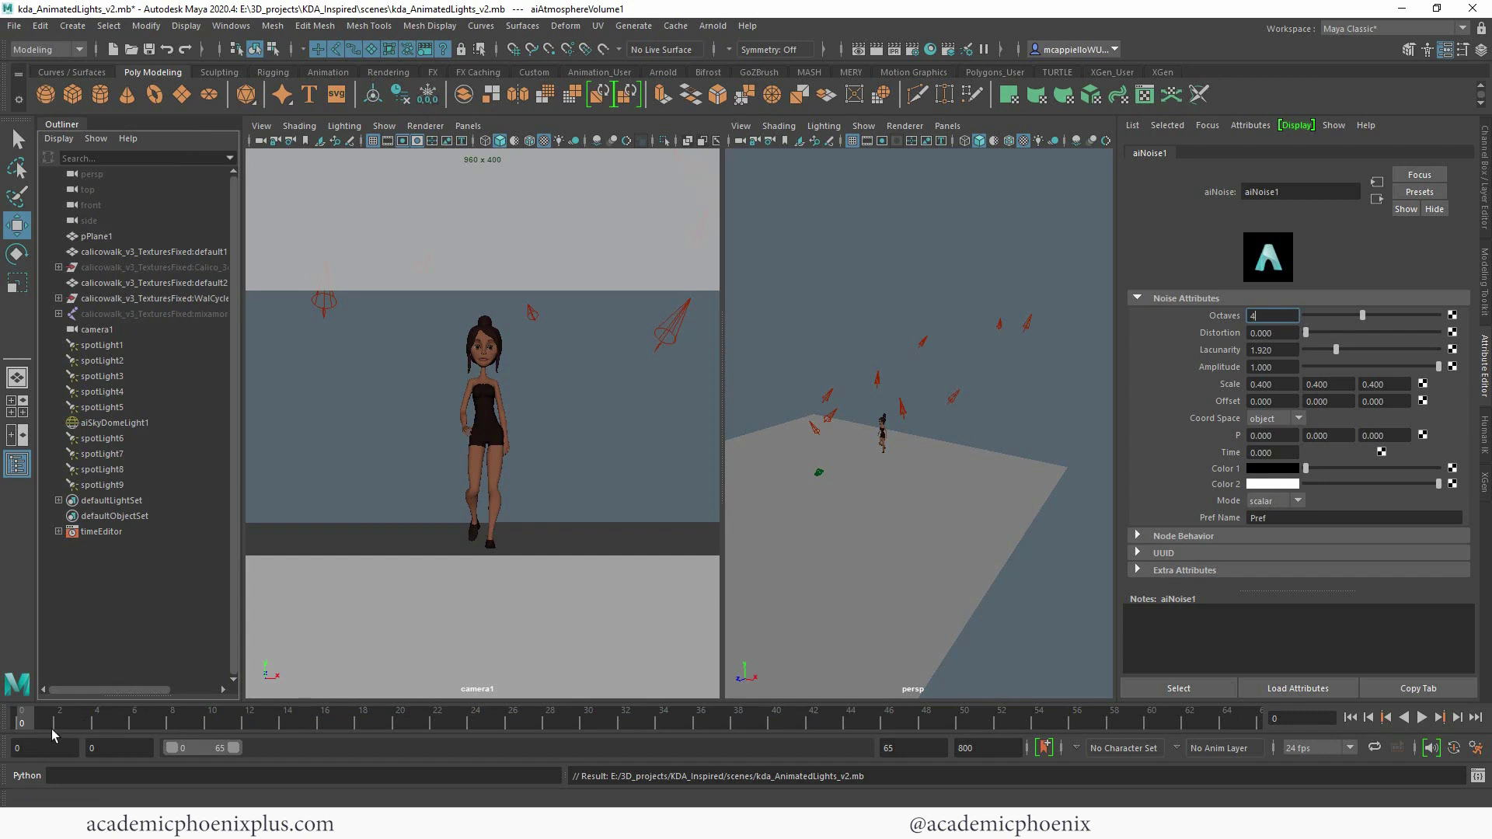
{"action": "key", "text": "alt+v"}
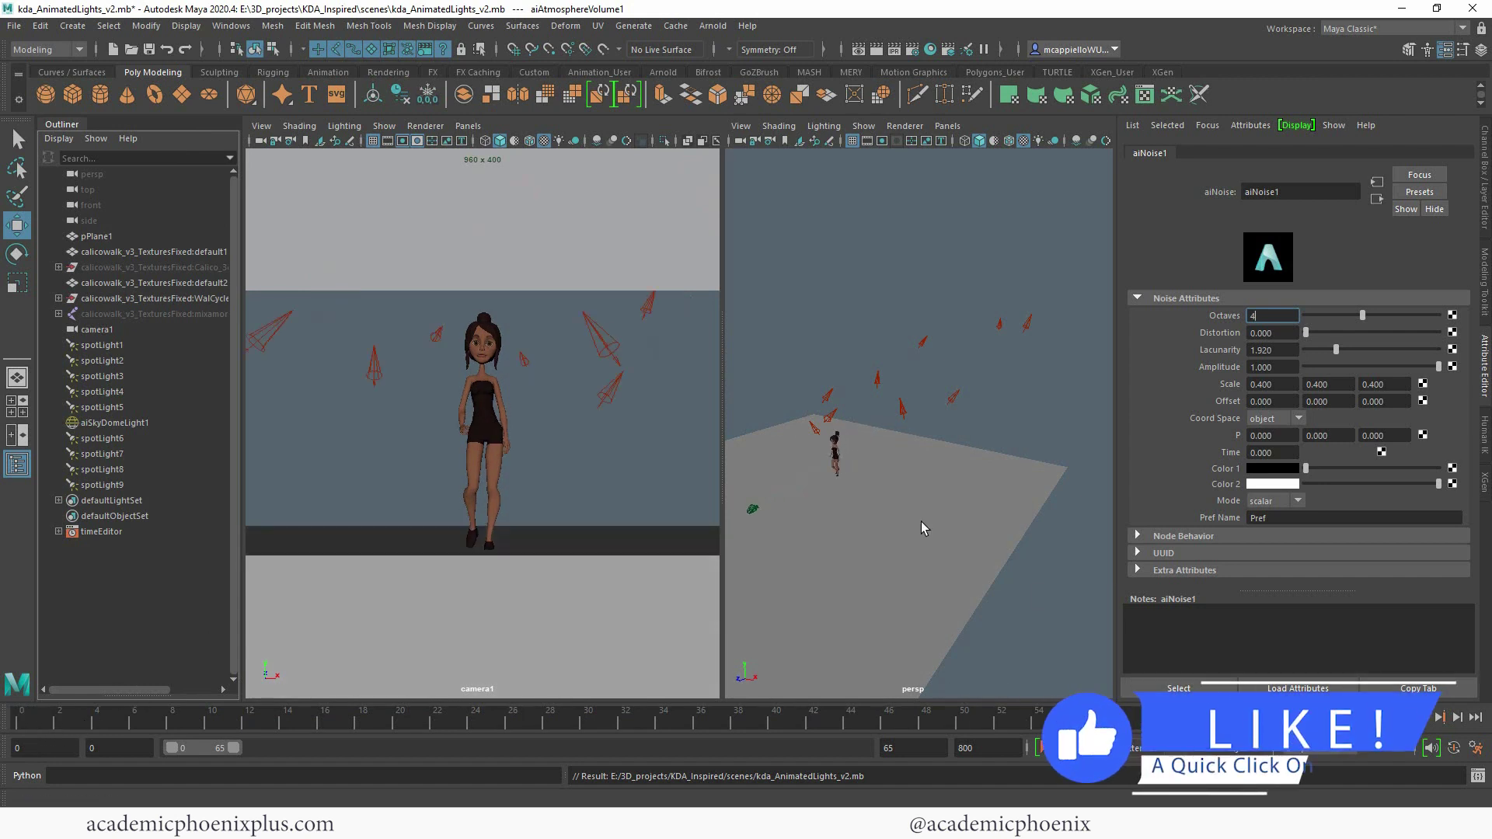
{"action": "left_click", "coordinate": [622, 92]}
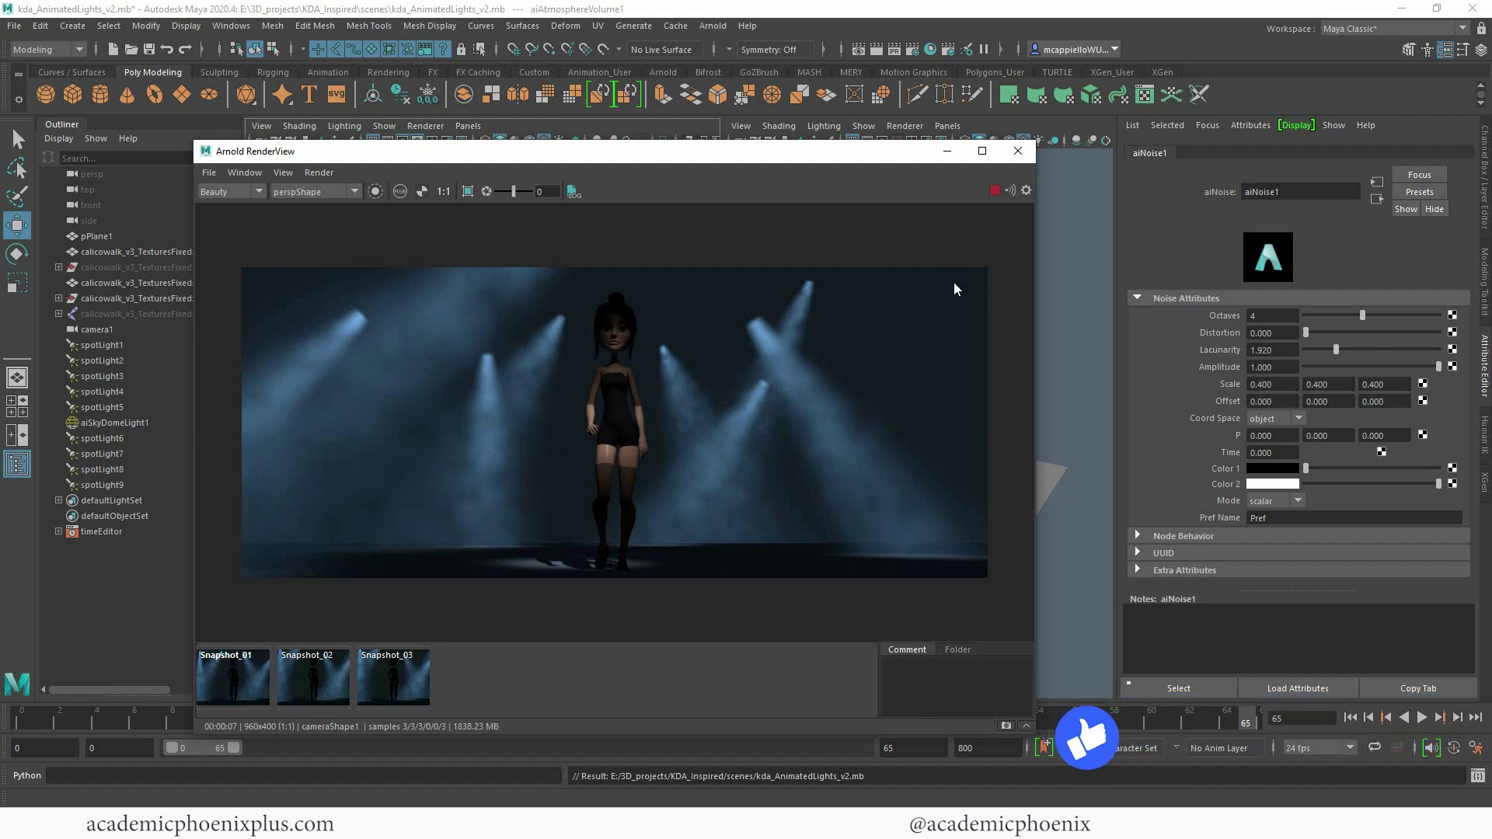
Lower aiSkyDomeLight1's intensity from 0.020 to 0.008 and restore the render view
{"action": "left_click", "coordinate": [949, 155]}
{"action": "left_click", "coordinate": [114, 423]}
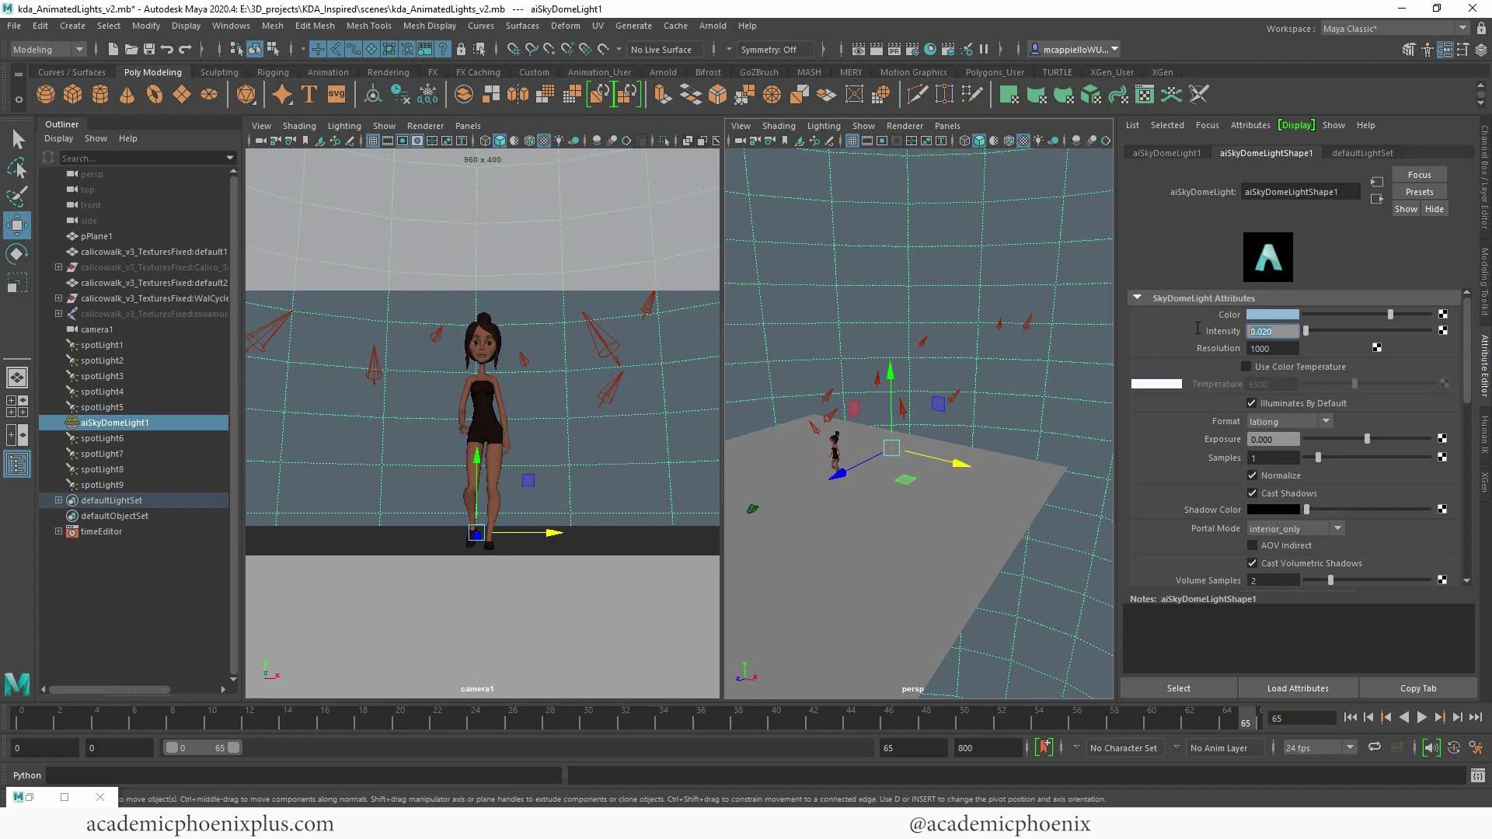
{"action": "type", "text": "1"}
{"action": "type", "text": "8"}
{"action": "key", "text": "Return"}
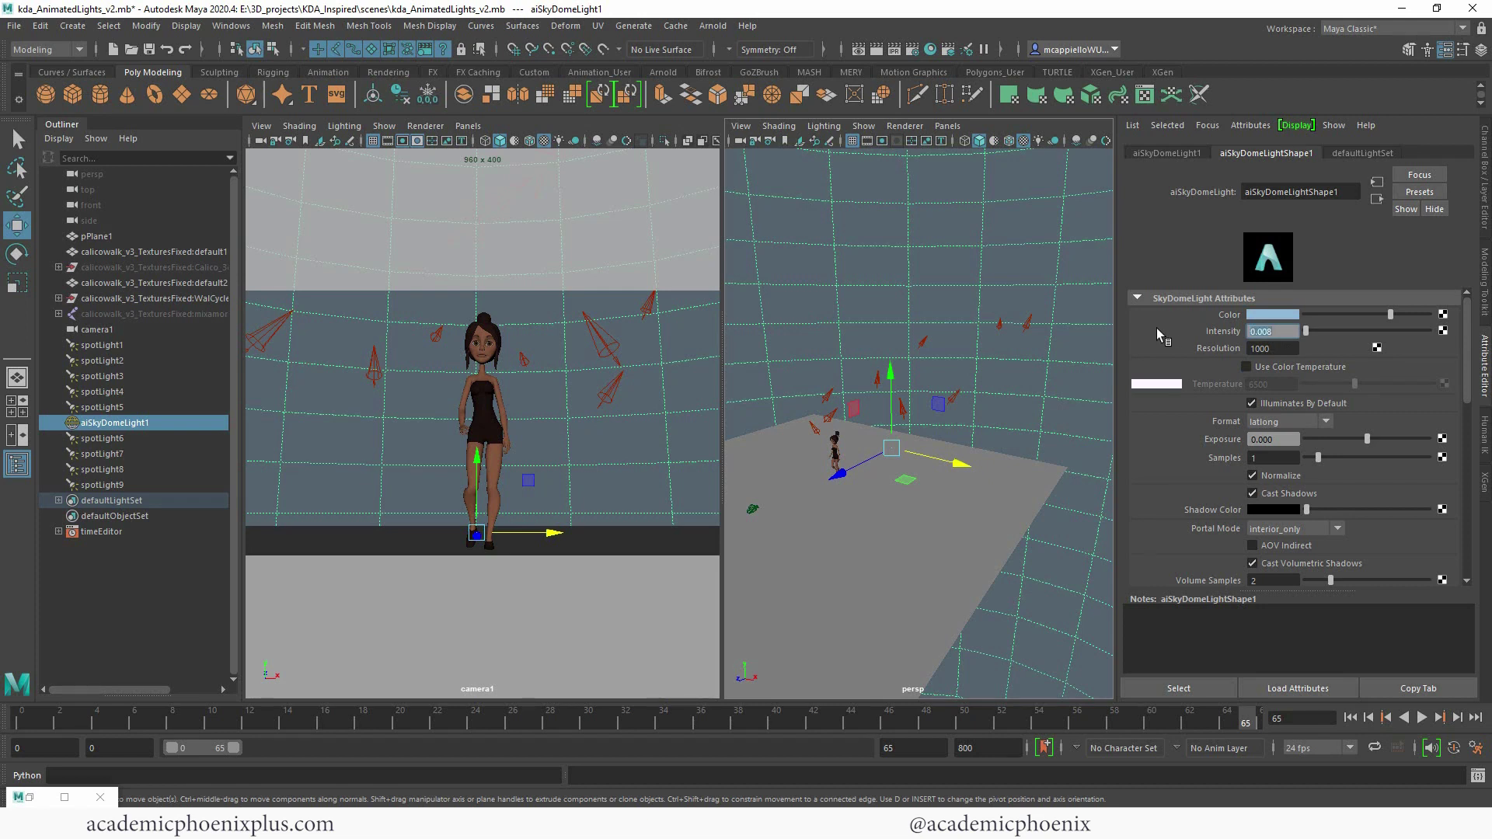
{"action": "left_click", "coordinate": [30, 797]}
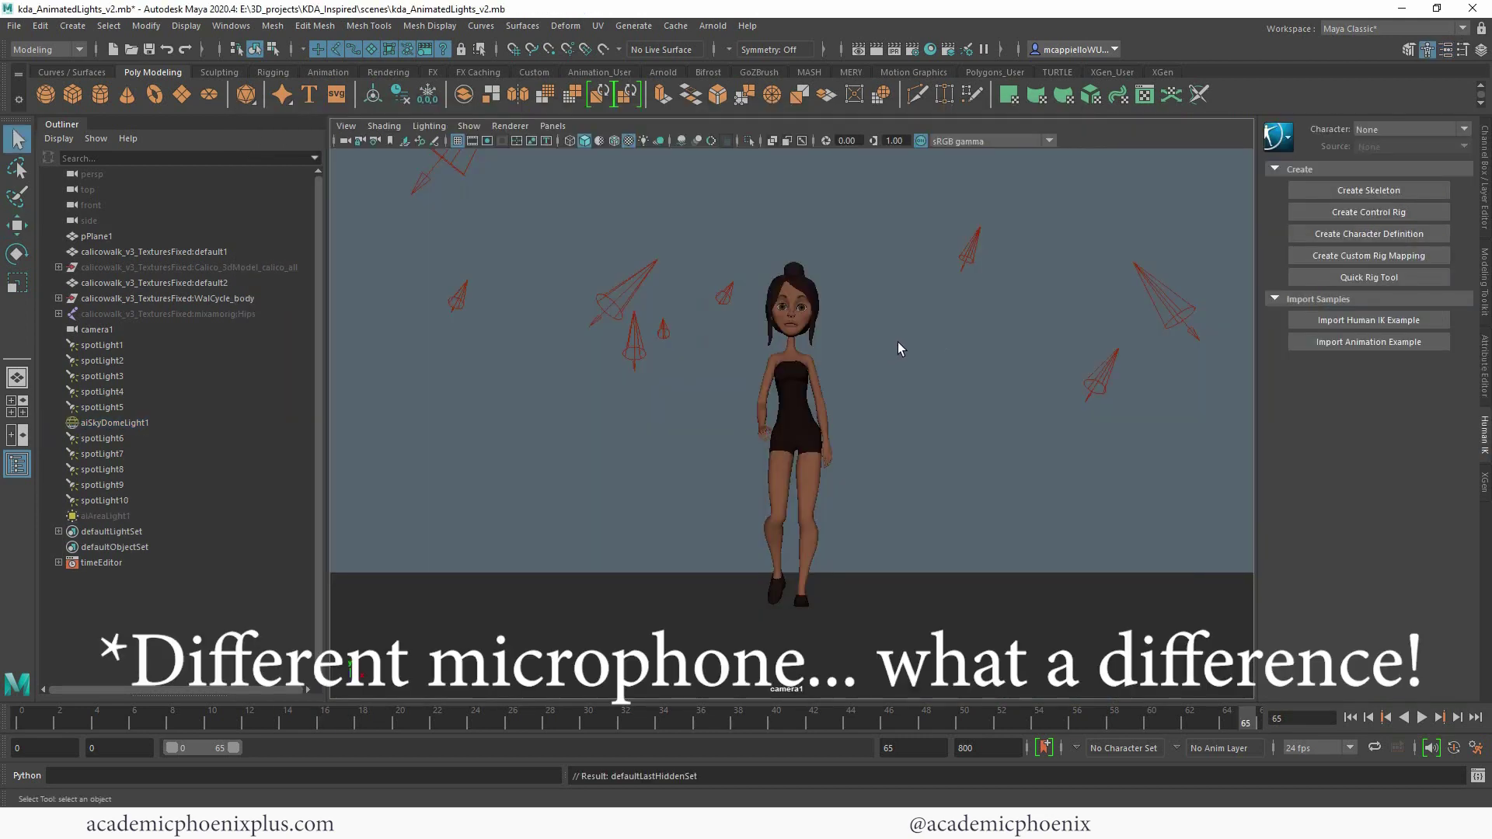
Switch the viewport to the perspective camera and play the animation from the start
{"action": "left_click", "coordinate": [550, 125]}
{"action": "mouse_move", "coordinate": [567, 143]}
{"action": "left_click", "coordinate": [723, 142]}
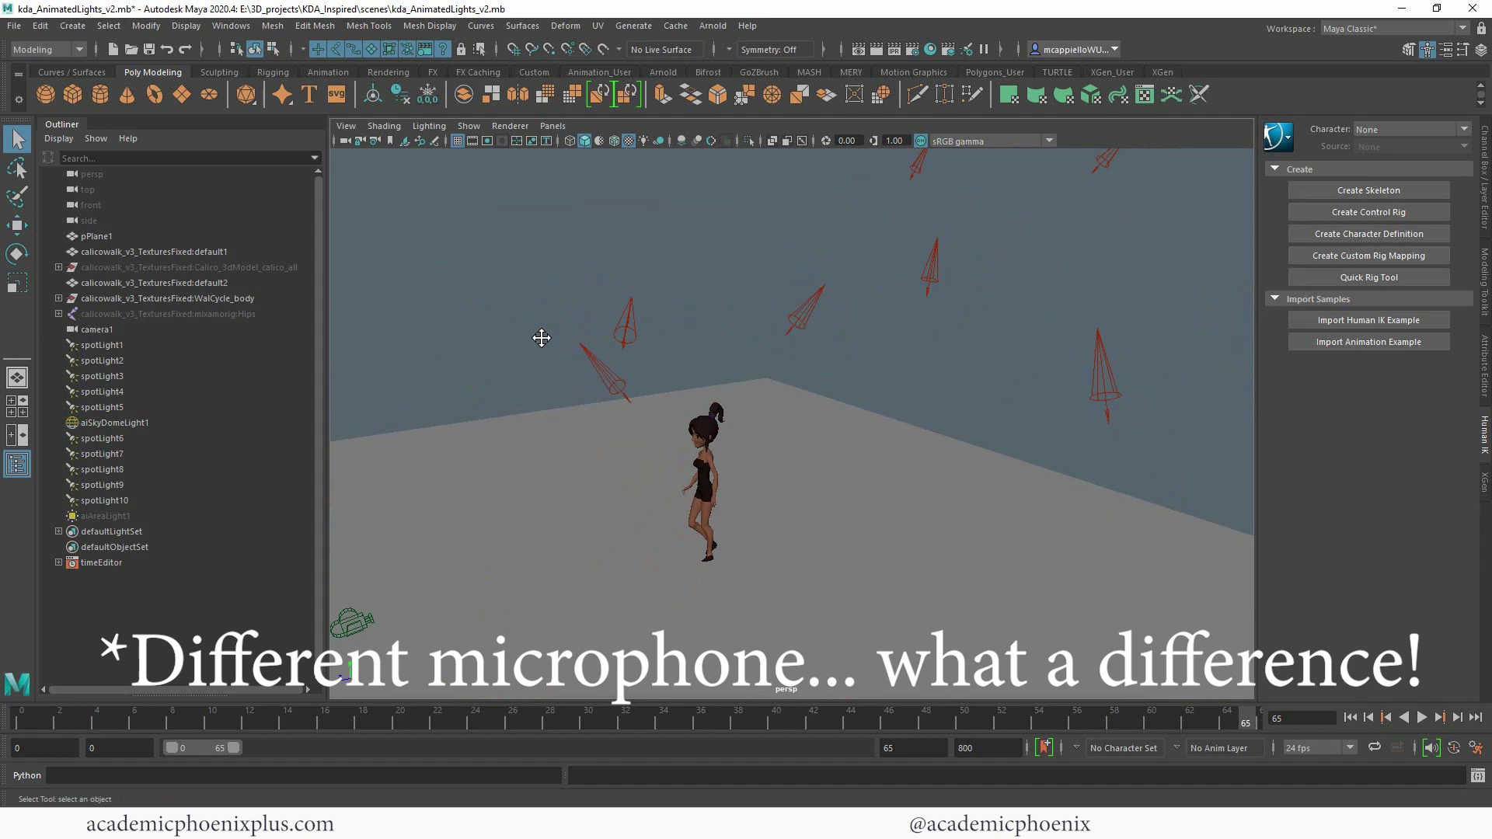
{"action": "left_click_drag", "start_coordinate": [539, 333], "coordinate": [466, 455], "text": "alt"}
{"action": "left_click", "coordinate": [72, 720]}
{"action": "key", "text": "alt+v"}
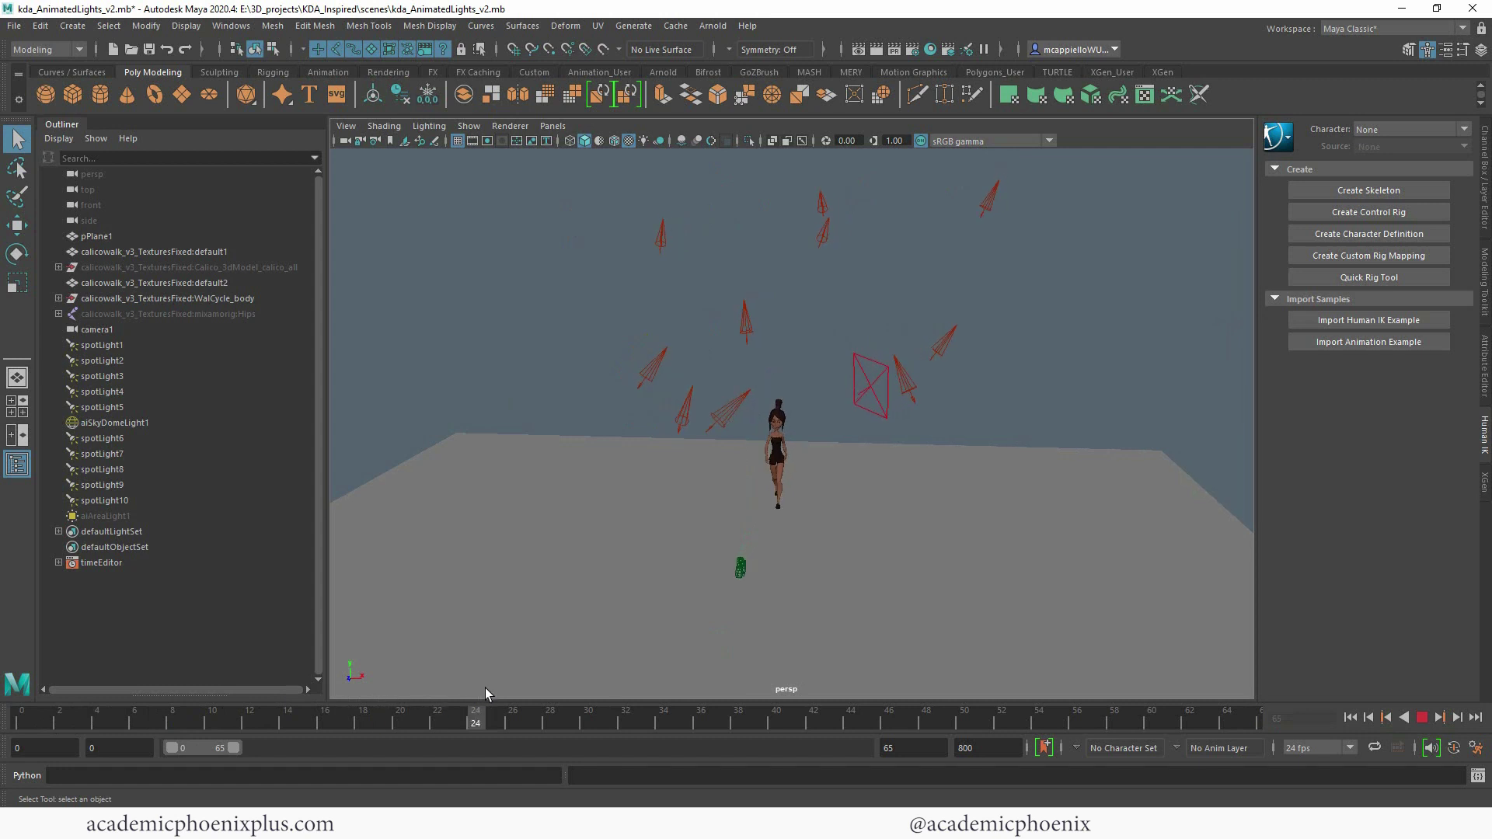
{"action": "key", "text": "alt+v"}
Select spotLight3, play the animation through, and rewind to frame 0
{"action": "left_click", "coordinate": [746, 319]}
{"action": "left_click", "coordinate": [44, 719]}
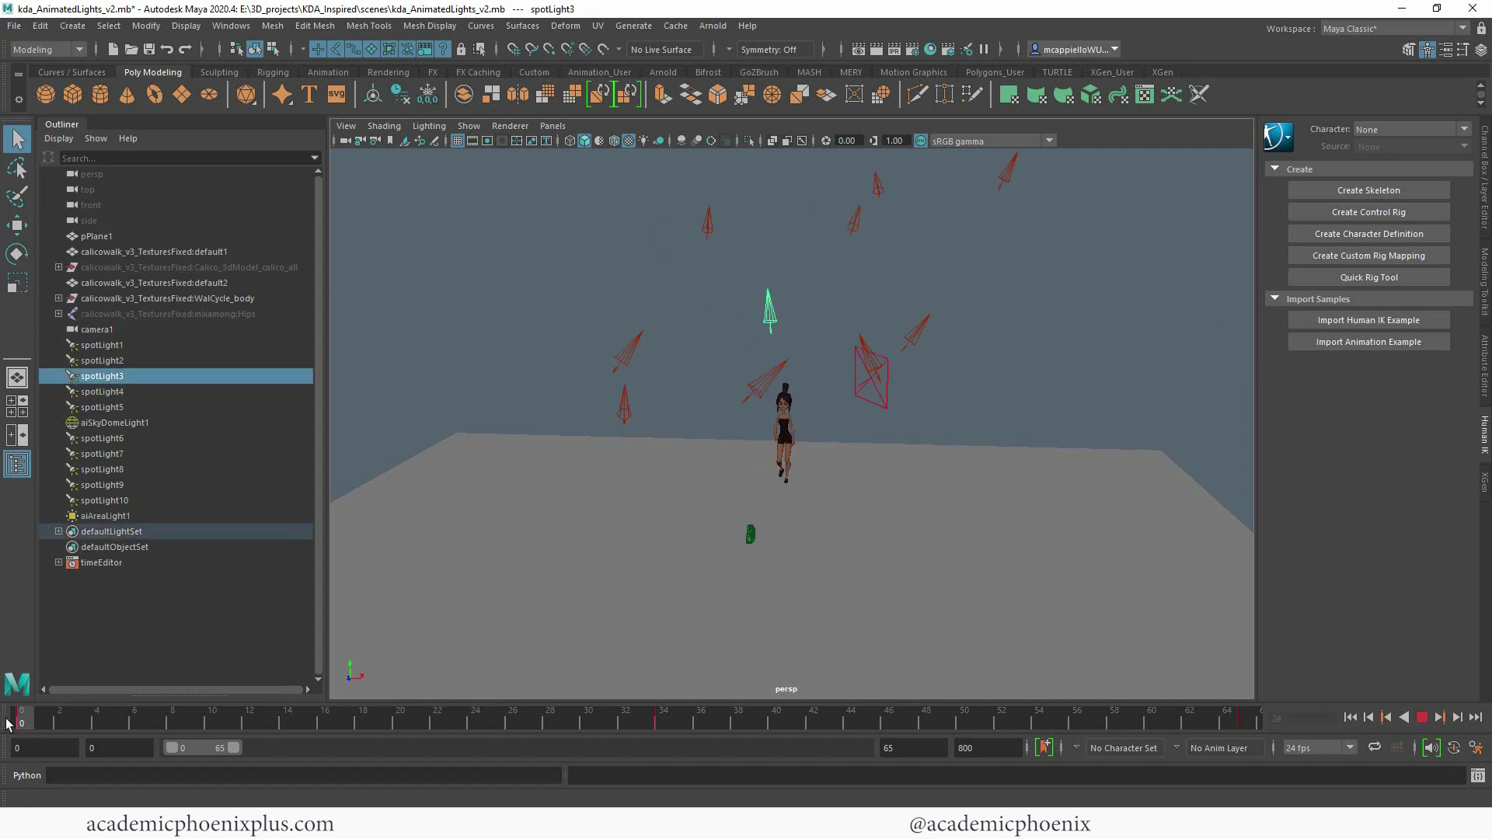
{"action": "key", "text": "alt+v"}
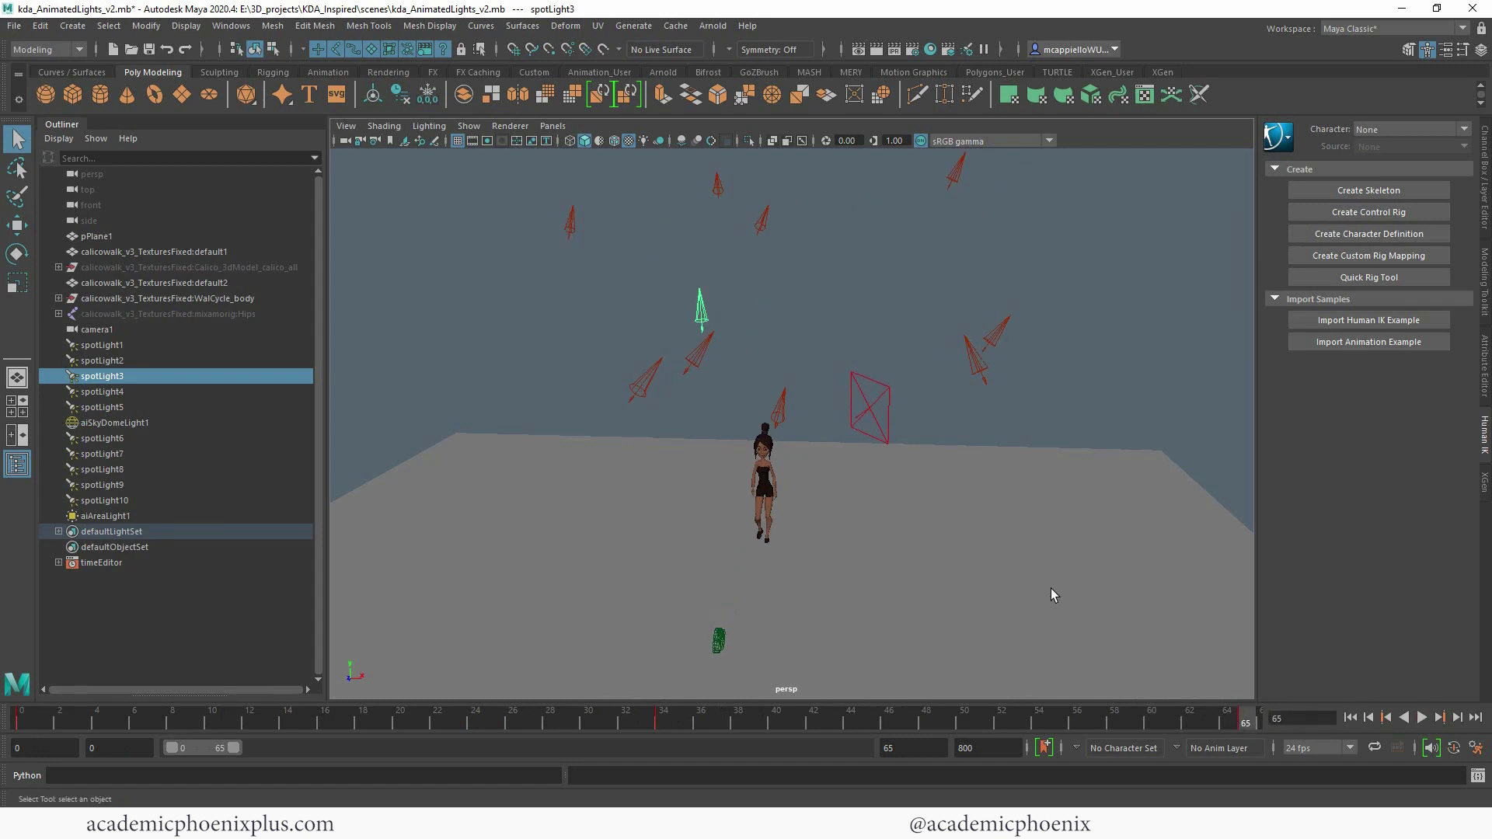
{"action": "left_click", "coordinate": [6, 720]}
{"action": "left_click", "coordinate": [6, 719]}
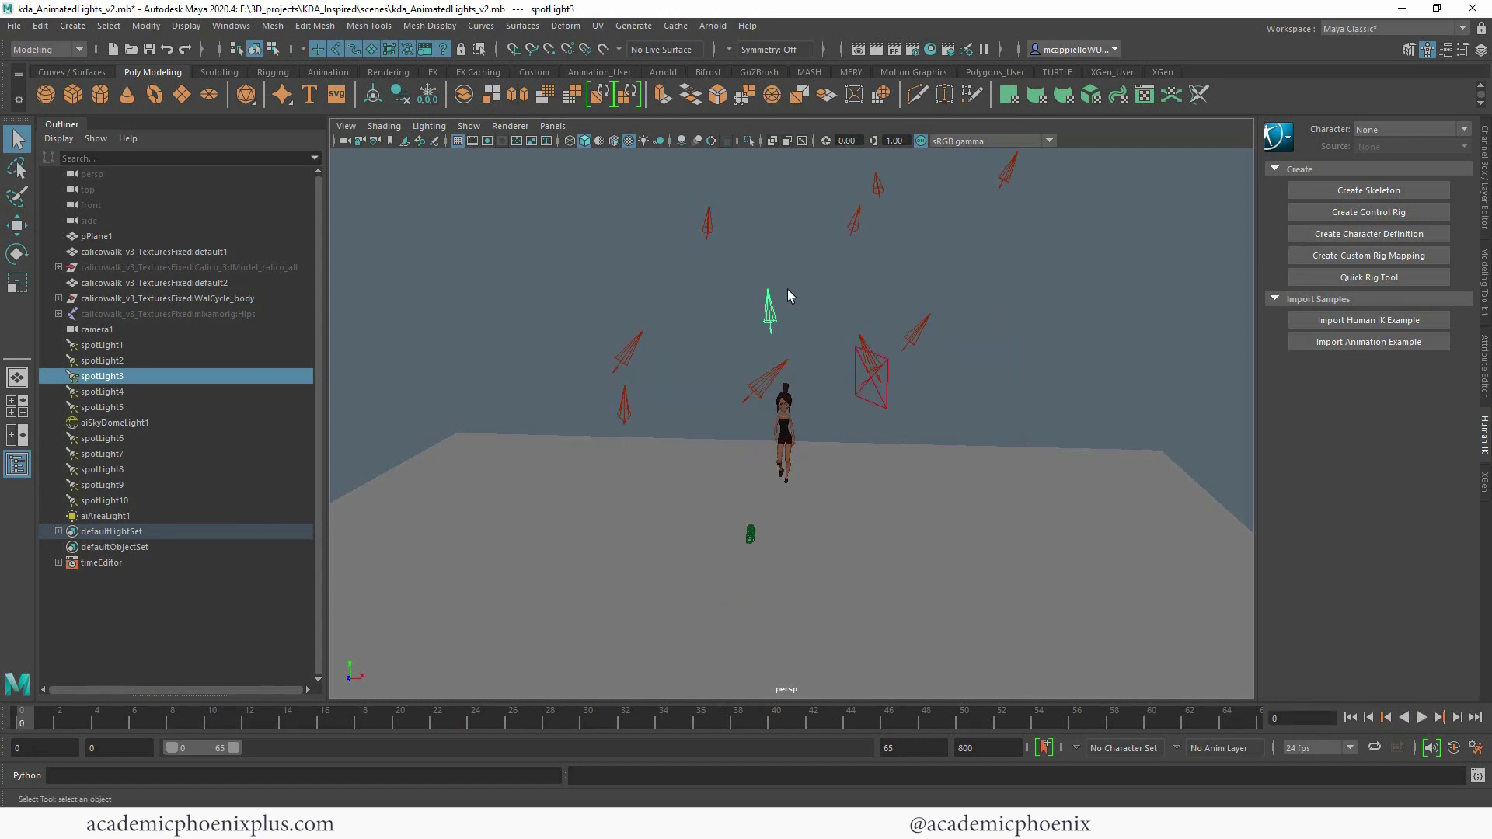
Key spotLight3's starting position, then slide it far left and key it at frame 65
{"action": "left_click", "coordinate": [1484, 182]}
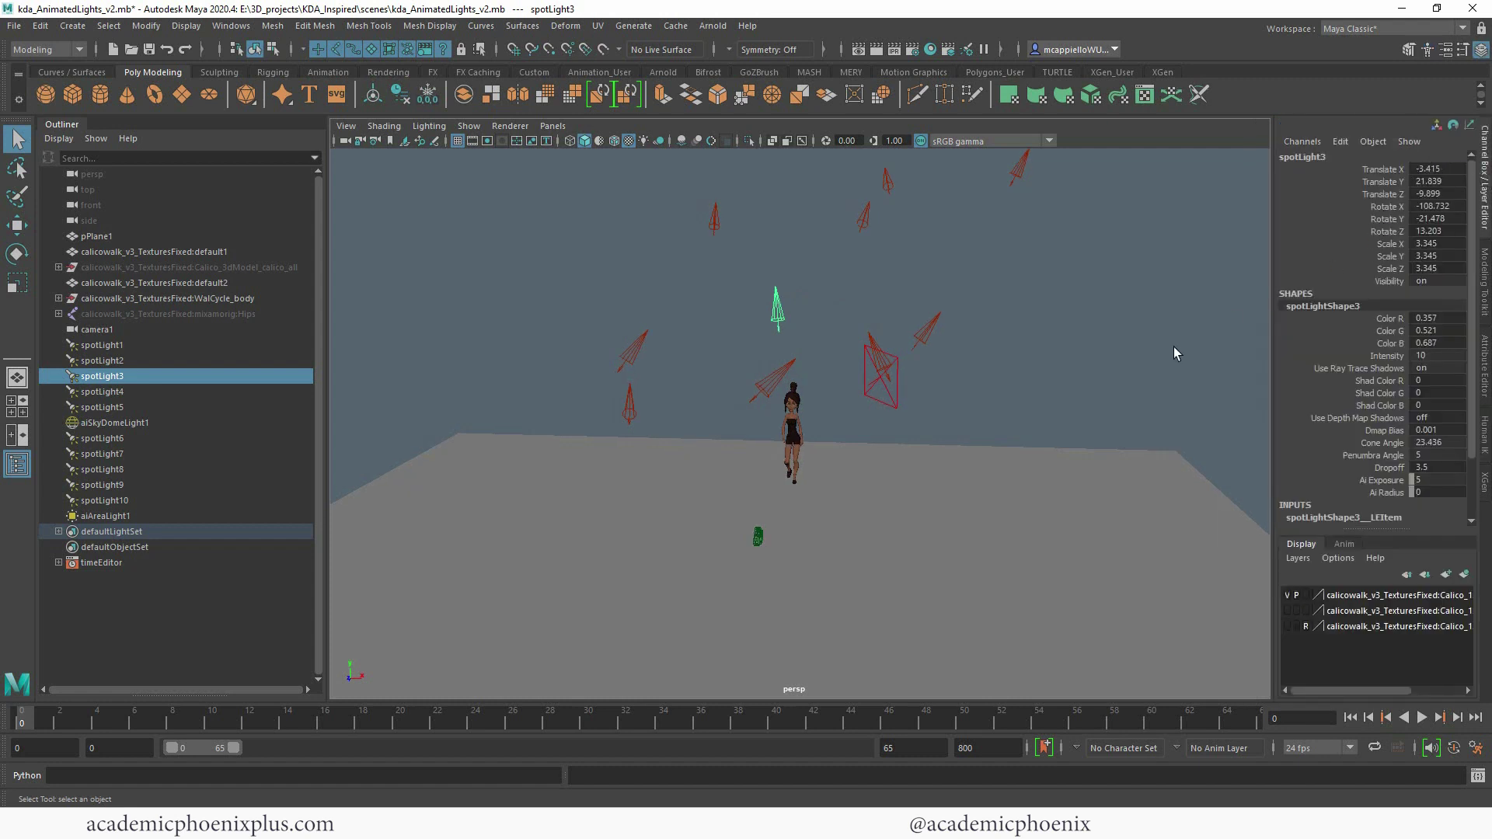
{"action": "key", "text": "s"}
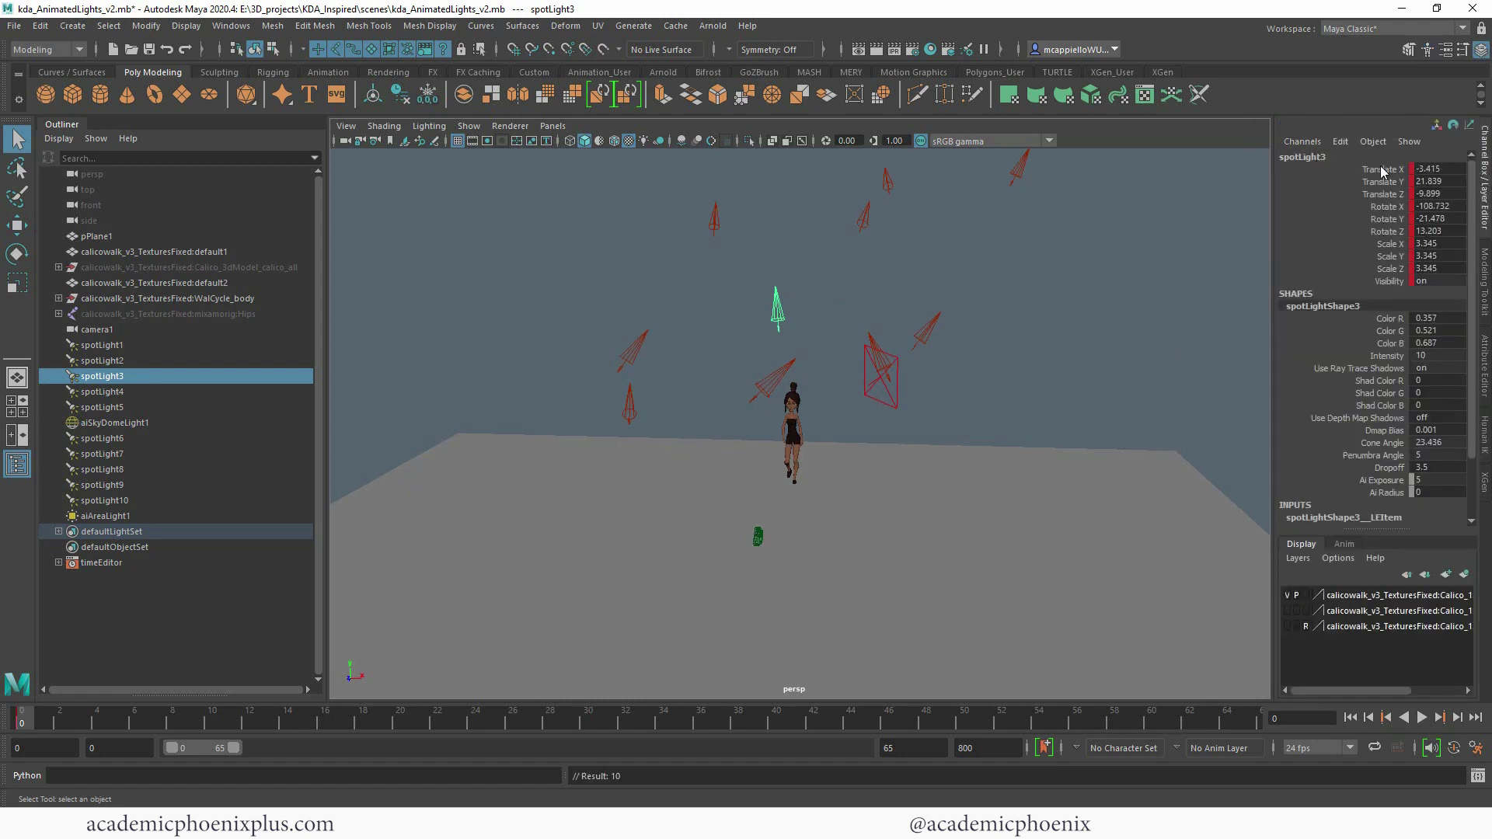
{"action": "key", "text": "alt+v"}
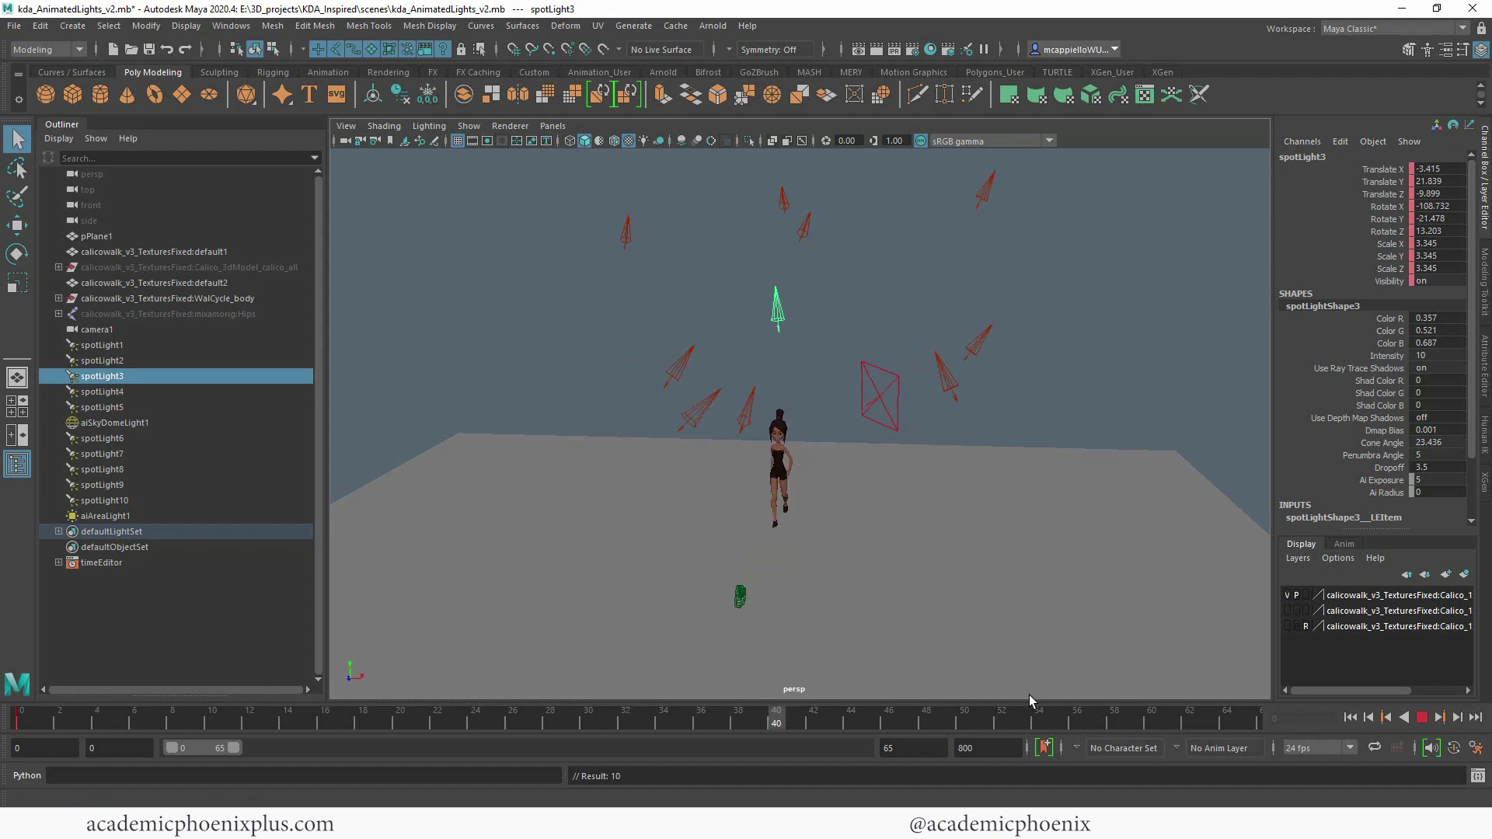
{"action": "key", "text": "alt+v"}
{"action": "key", "text": "w"}
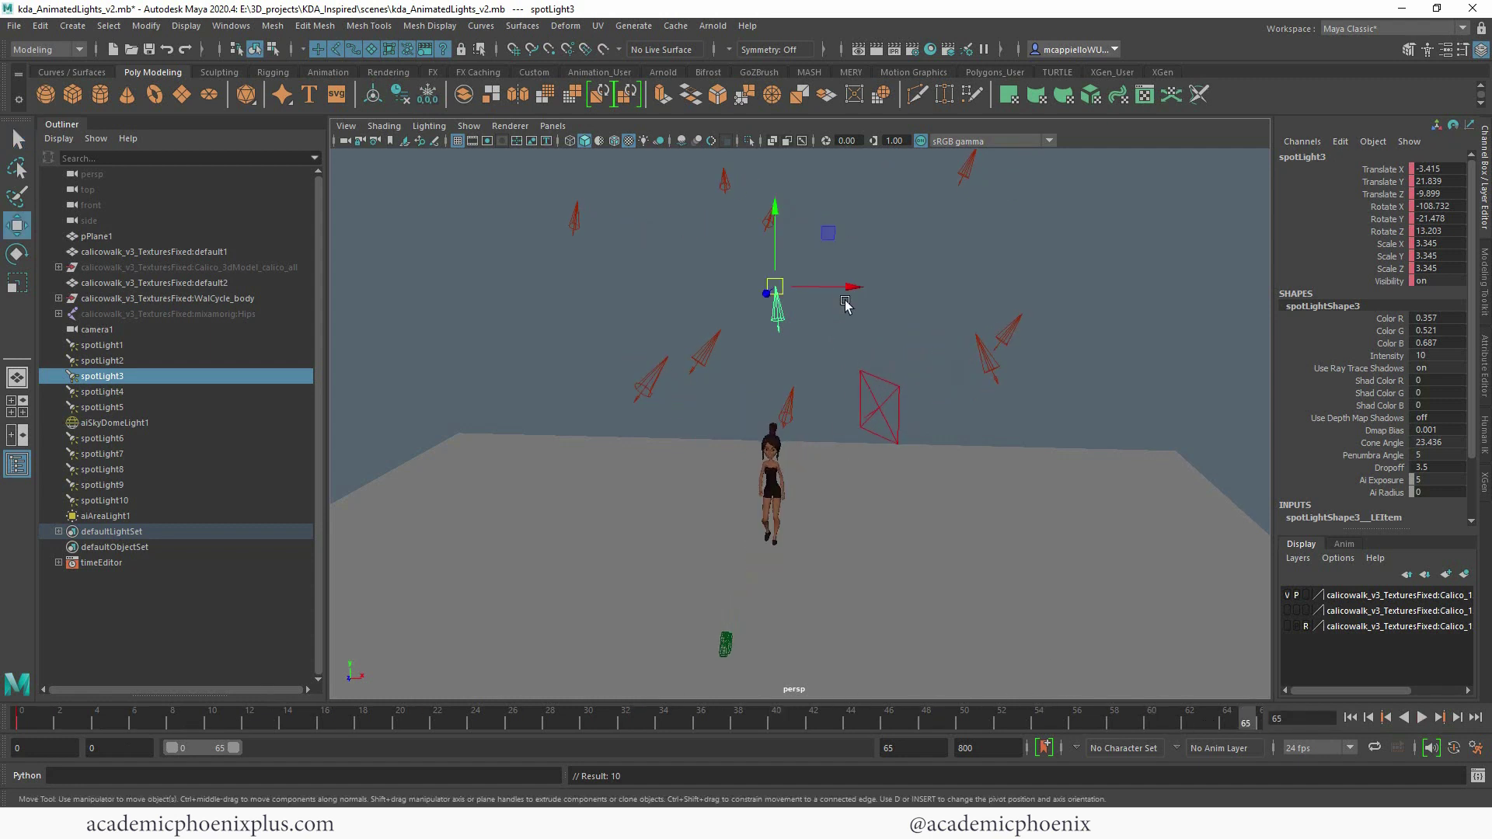
{"action": "left_click_drag", "start_coordinate": [853, 286], "coordinate": [691, 282]}
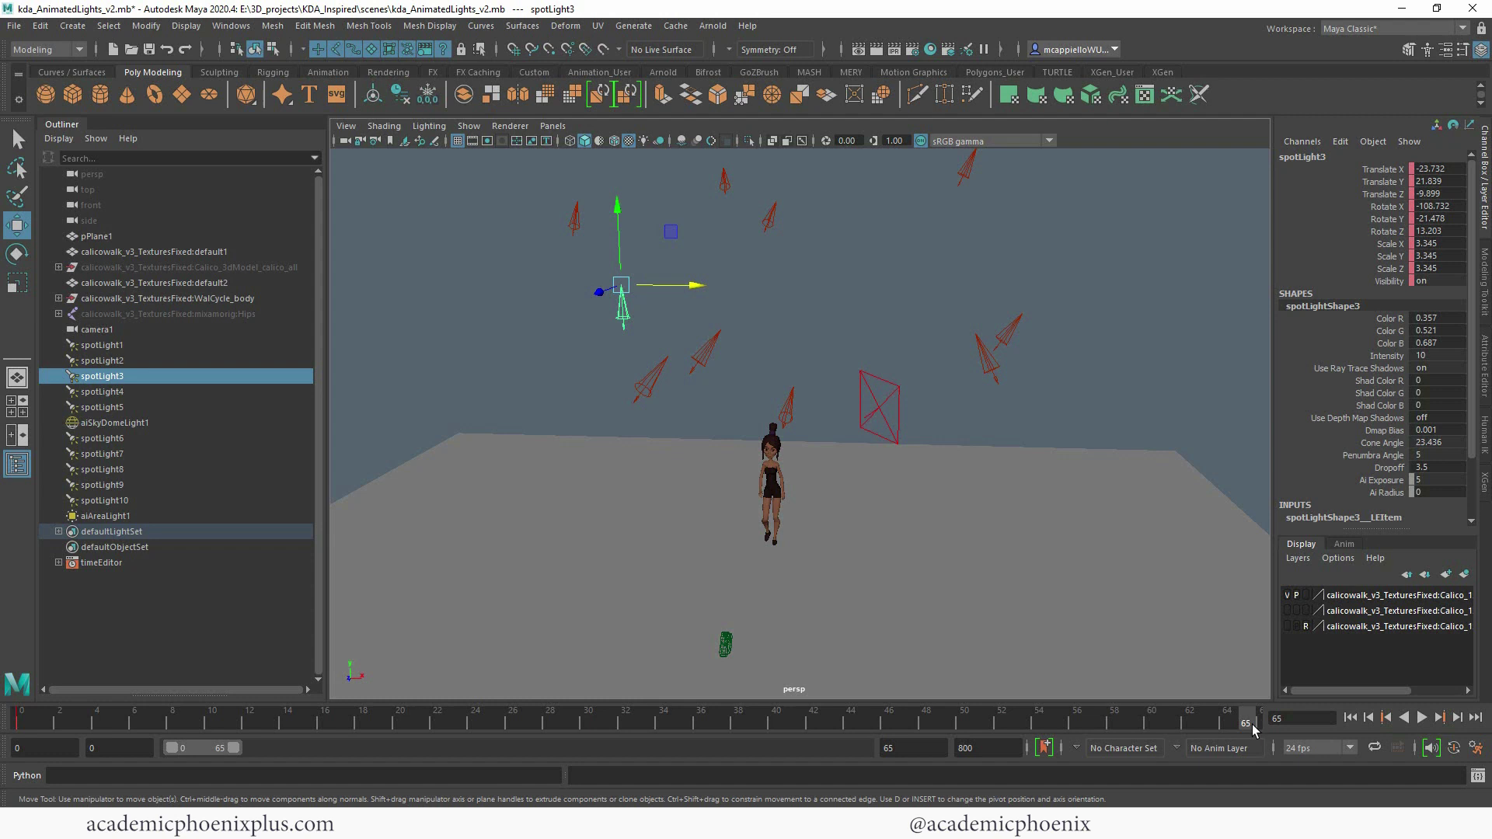
{"action": "key", "text": "s"}
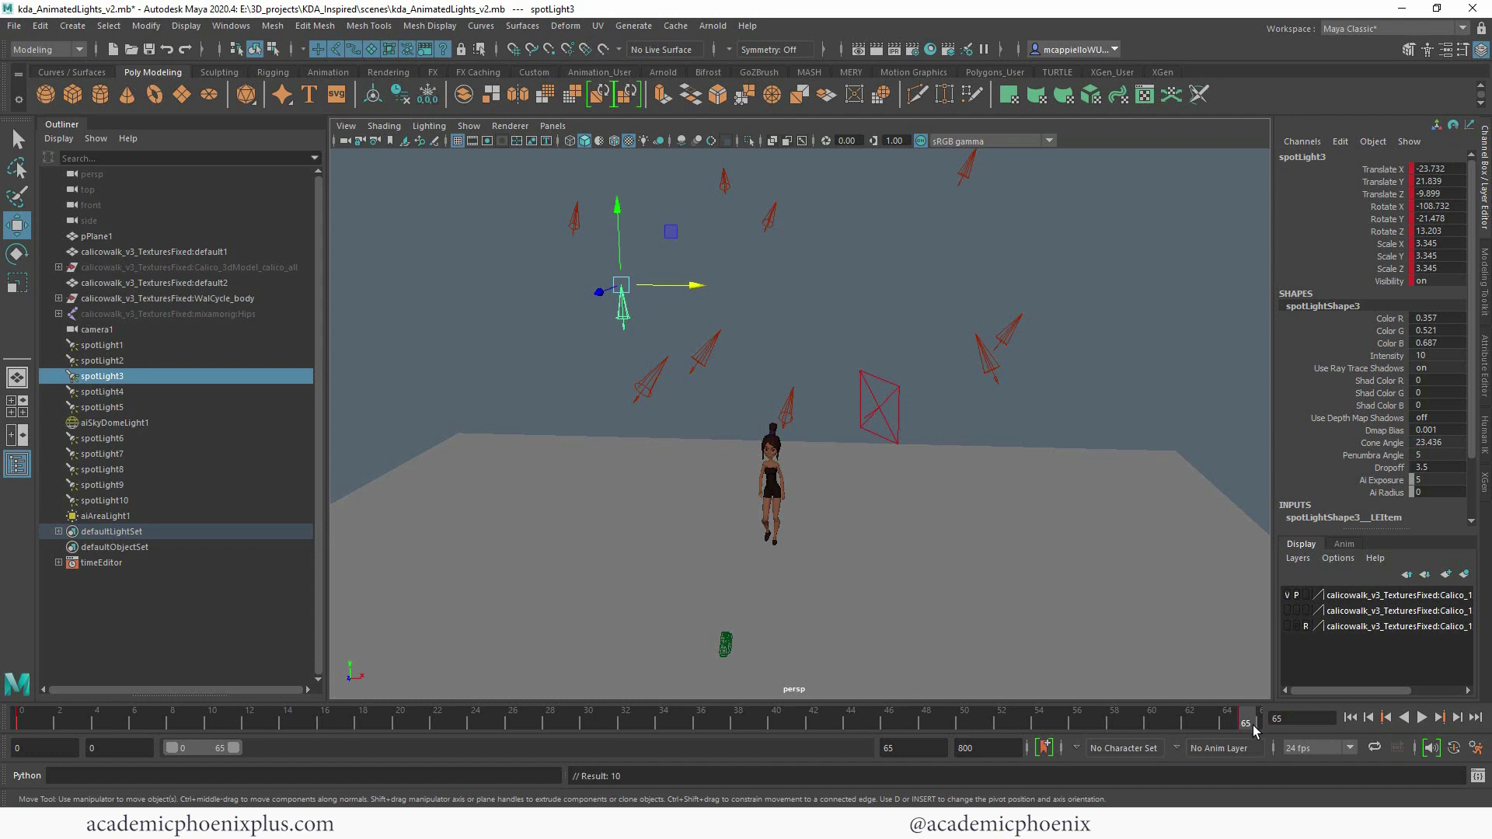
Lower spotLight3 at frame 33, key it, and replay the animation to check the sweep
{"action": "left_click", "coordinate": [645, 723]}
{"action": "left_click_drag", "start_coordinate": [692, 211], "coordinate": [693, 250]}
{"action": "key", "text": "s"}
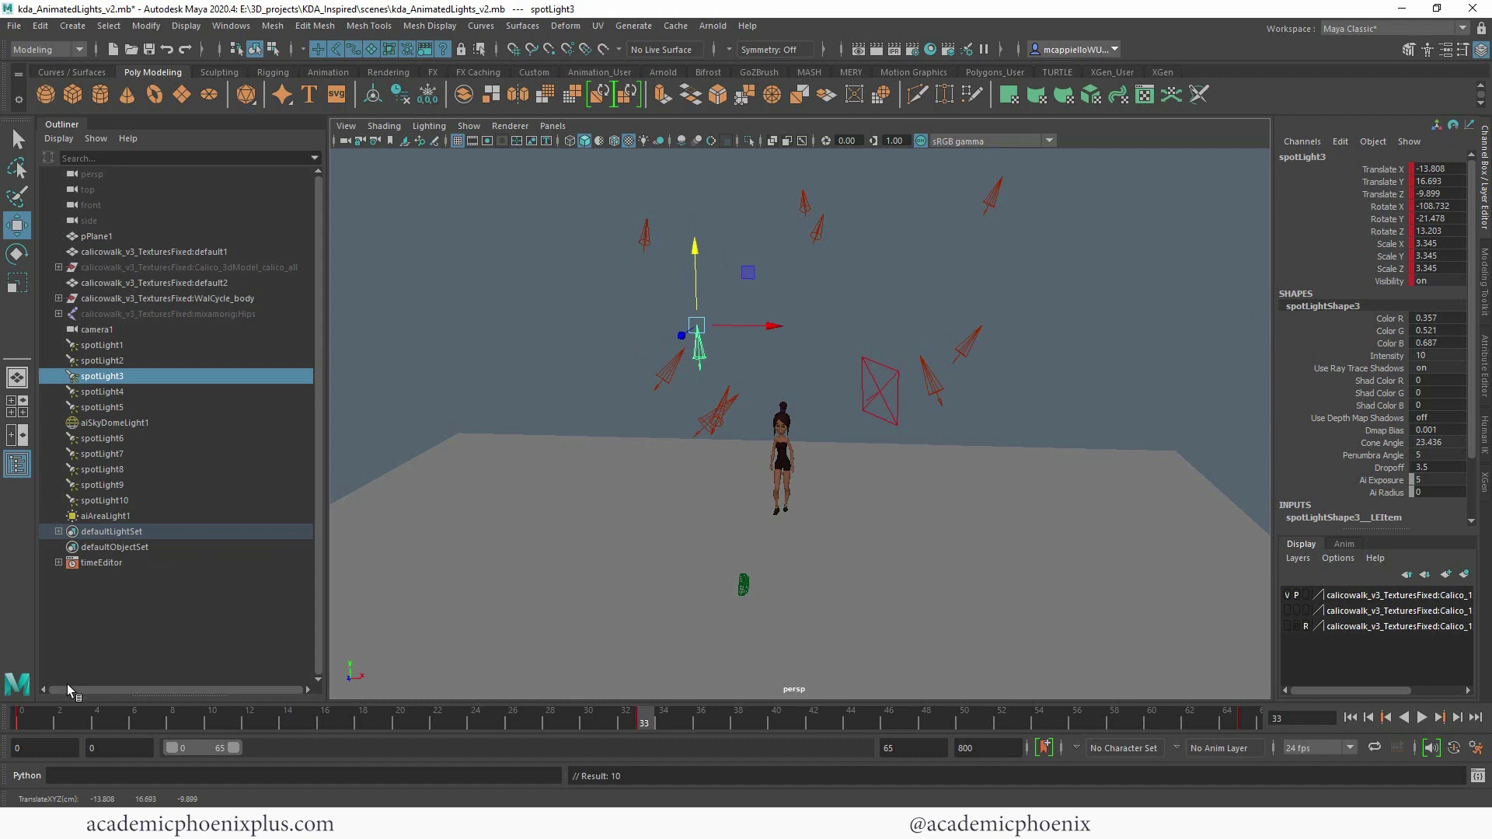
{"action": "key", "text": "alt+v"}
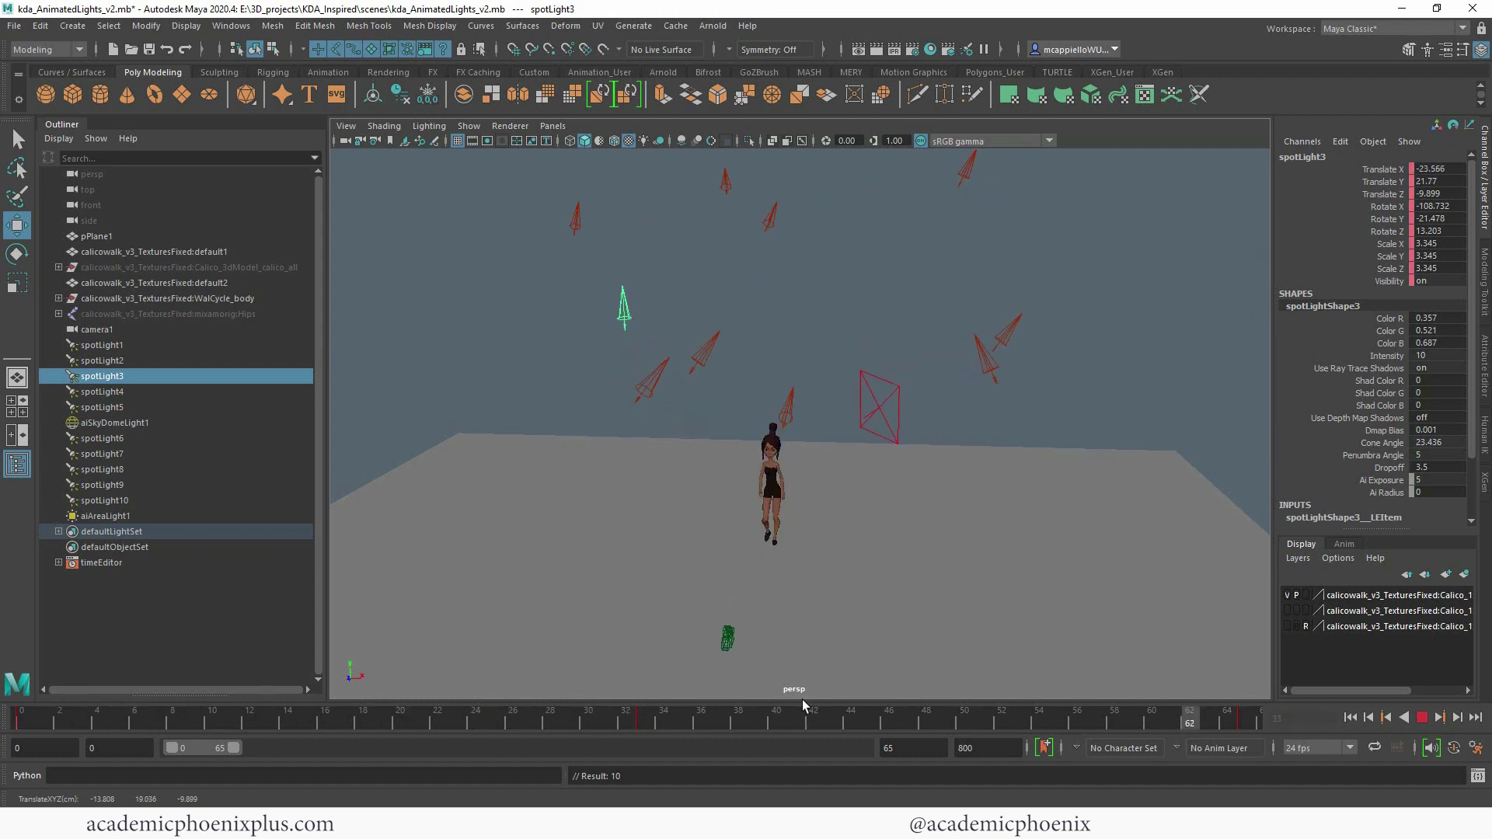
{"action": "key", "text": "Escape"}
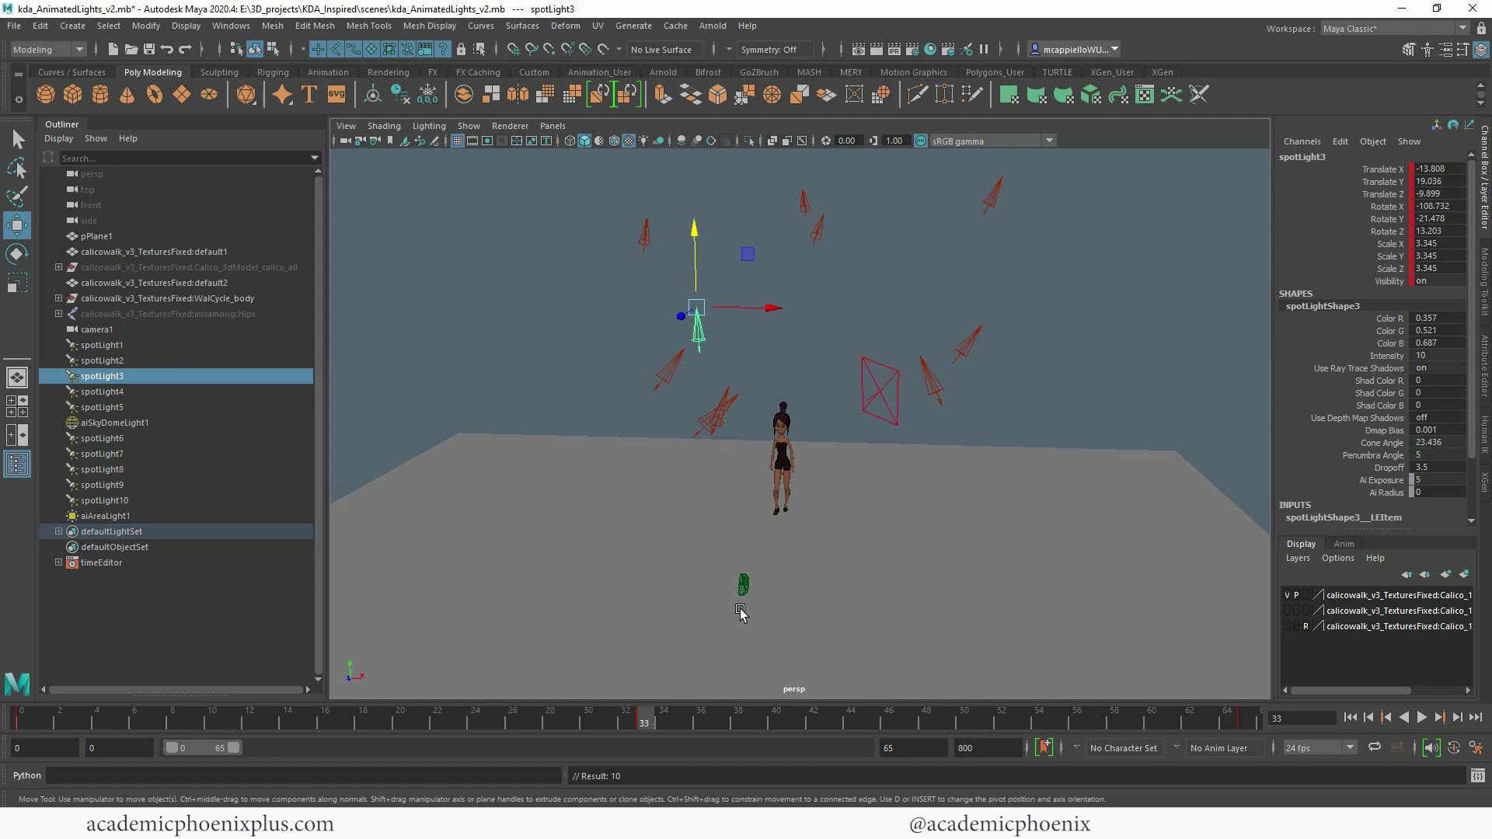
{"action": "key", "text": "alt+v"}
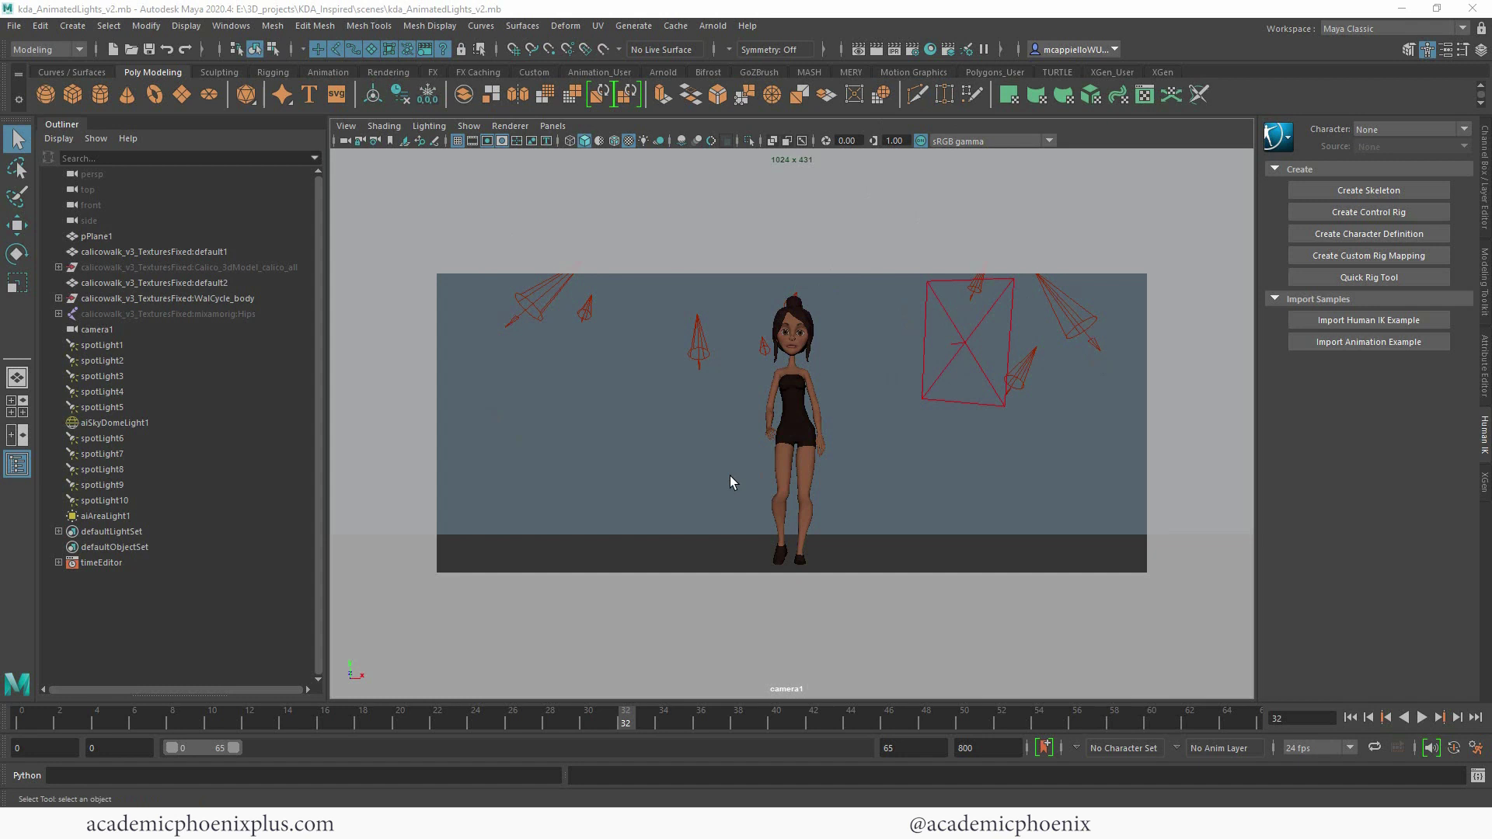
In Render Settings, change the output image format from tif to jpeg at quality 50
{"action": "left_click", "coordinate": [912, 49]}
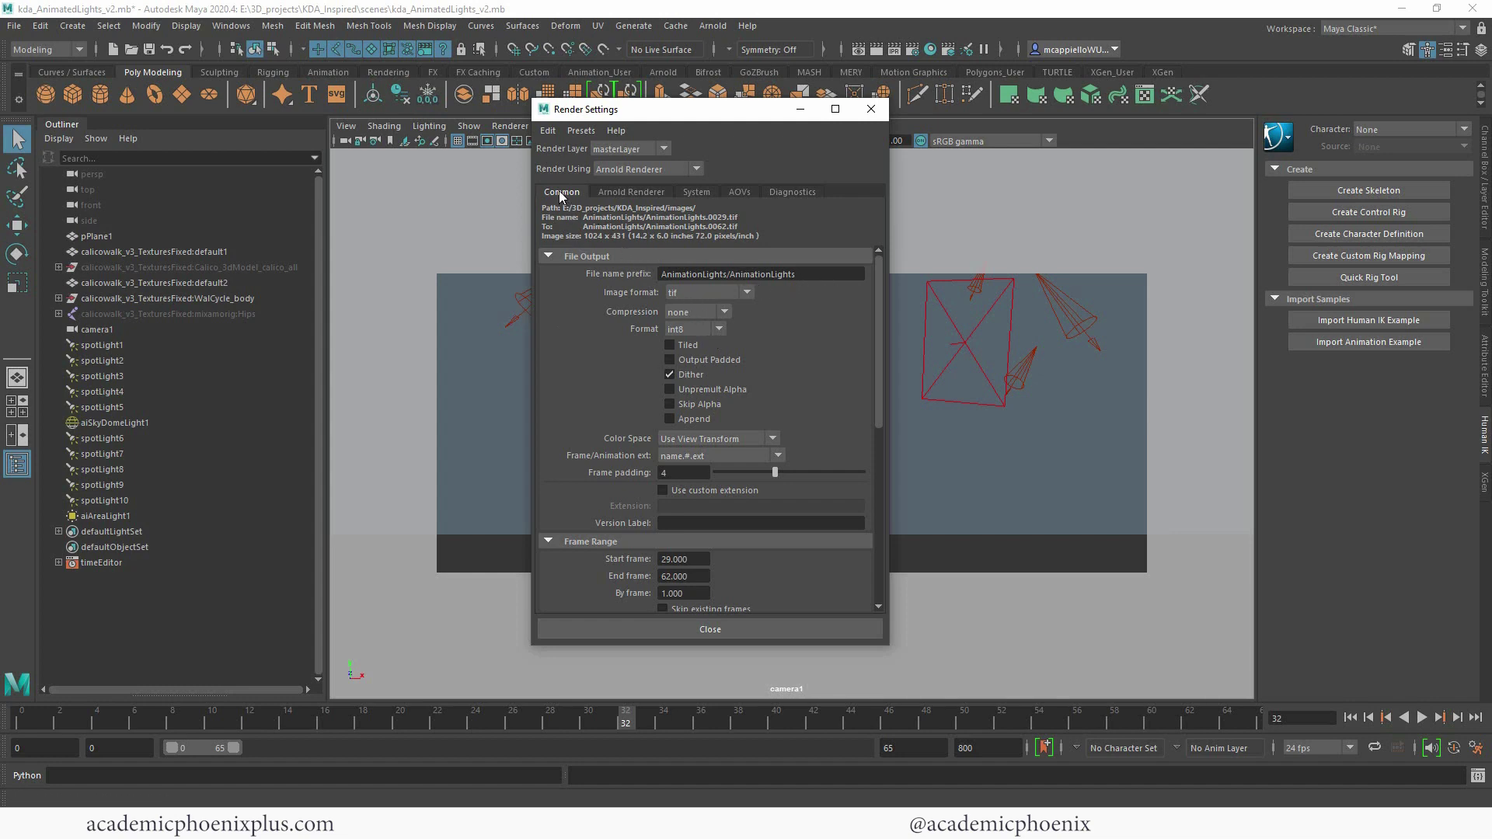
{"action": "left_click_drag", "start_coordinate": [696, 115], "coordinate": [667, 127]}
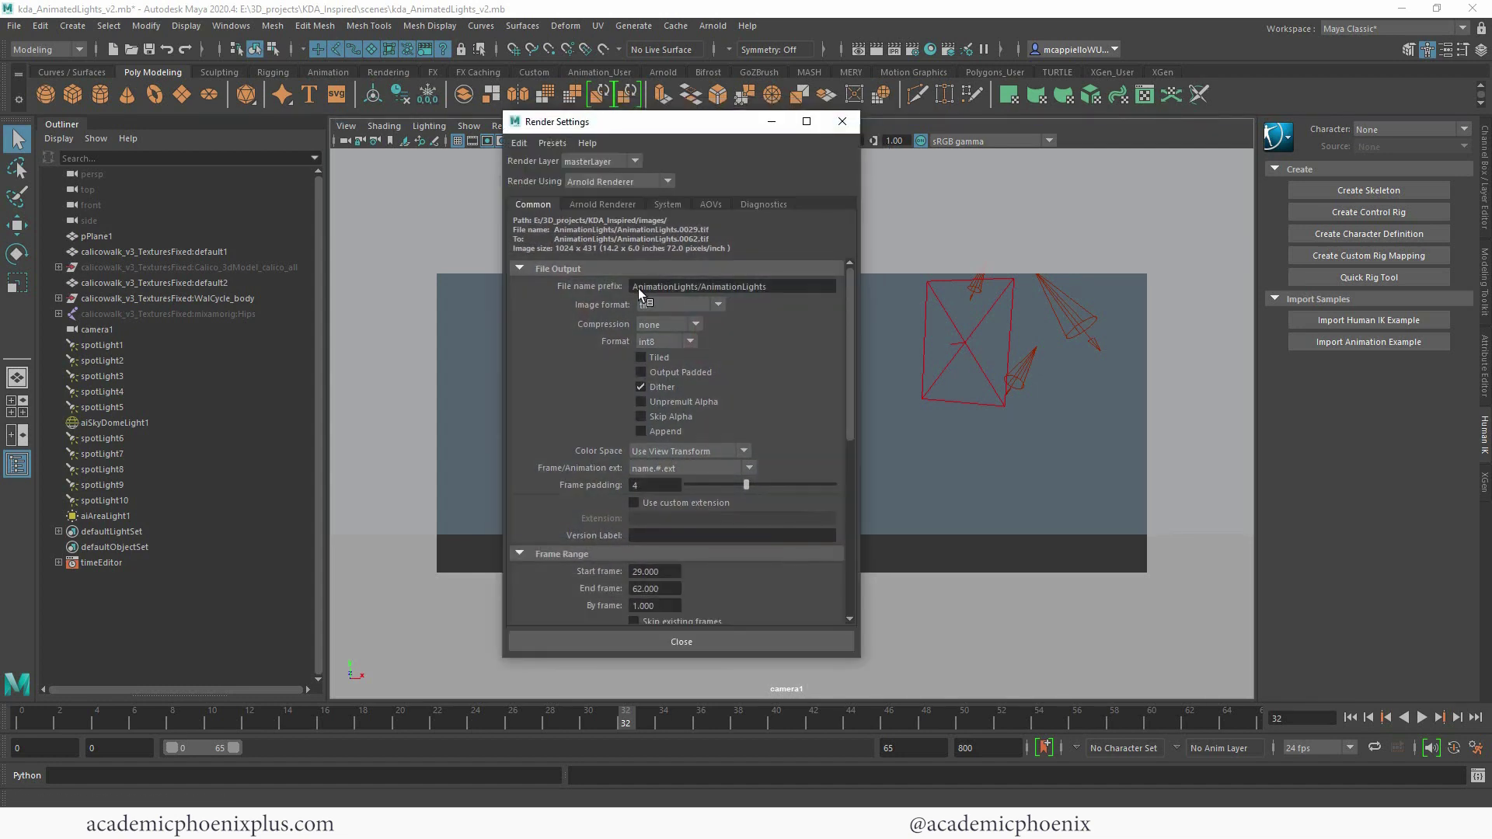
{"action": "left_click_drag", "start_coordinate": [632, 284], "coordinate": [659, 288]}
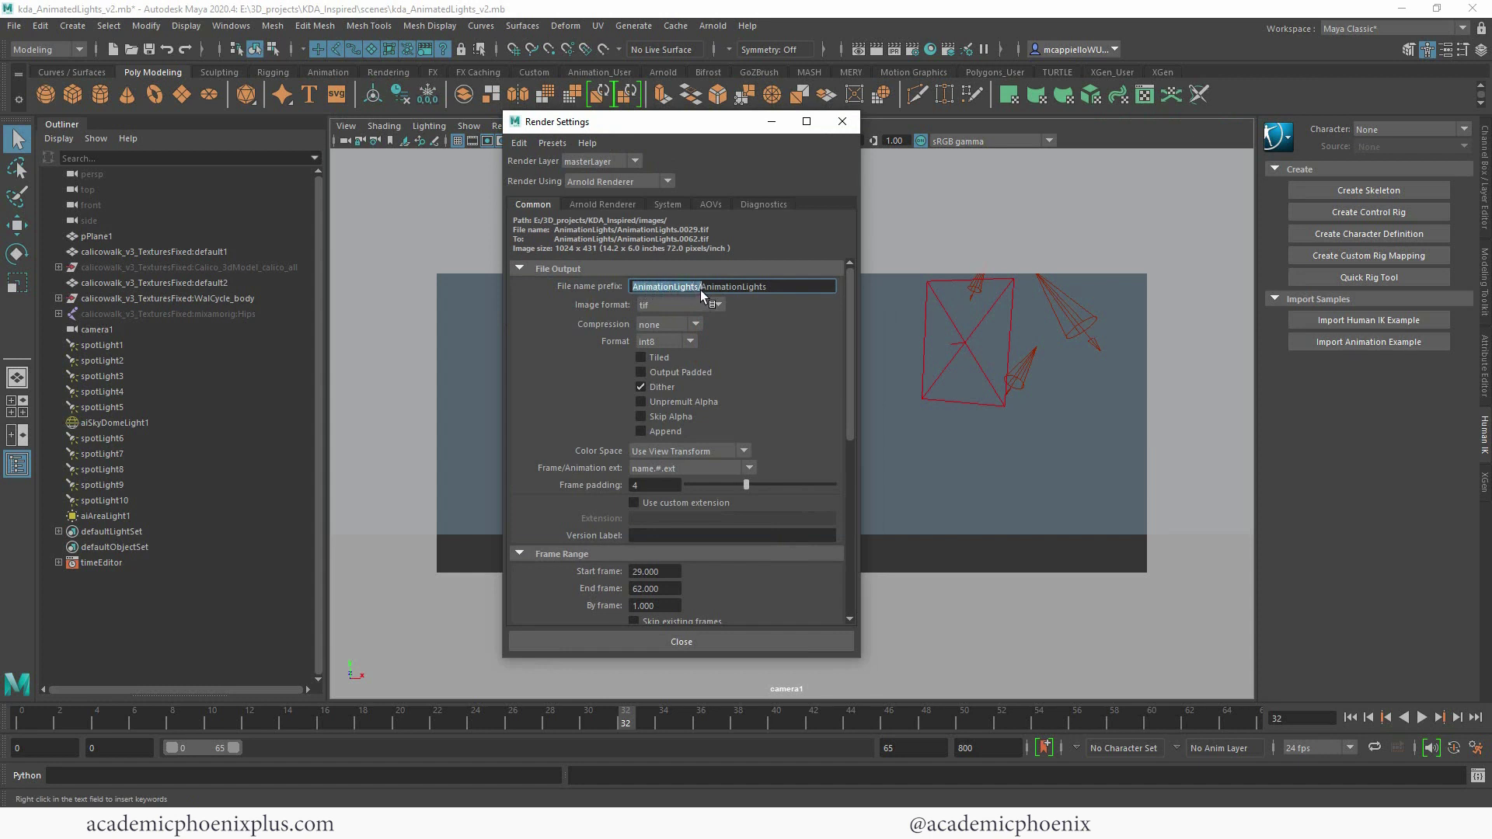
{"action": "left_click", "coordinate": [697, 287]}
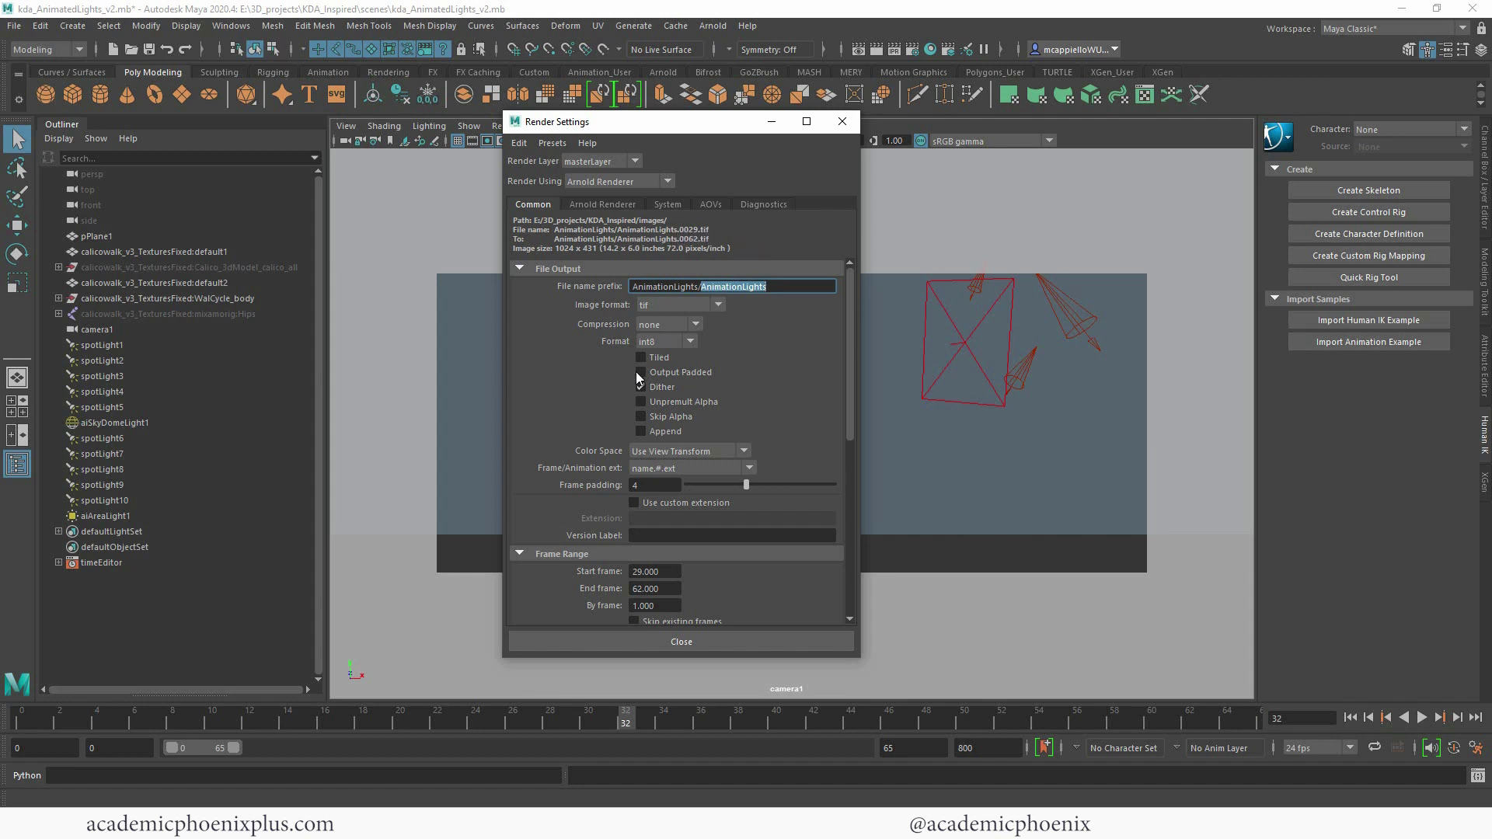
{"action": "left_click", "coordinate": [681, 305]}
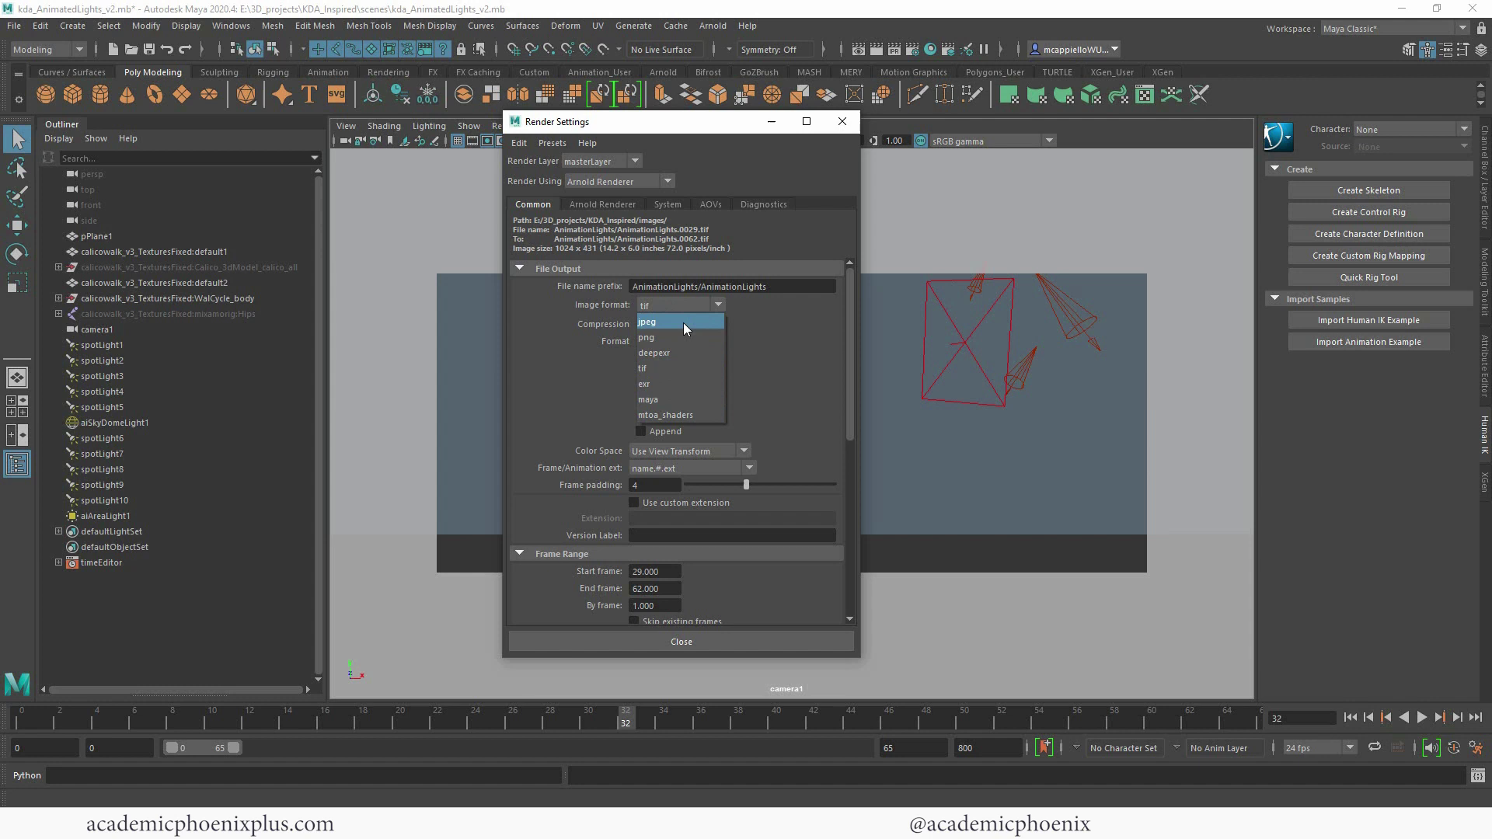
{"action": "left_click", "coordinate": [682, 323]}
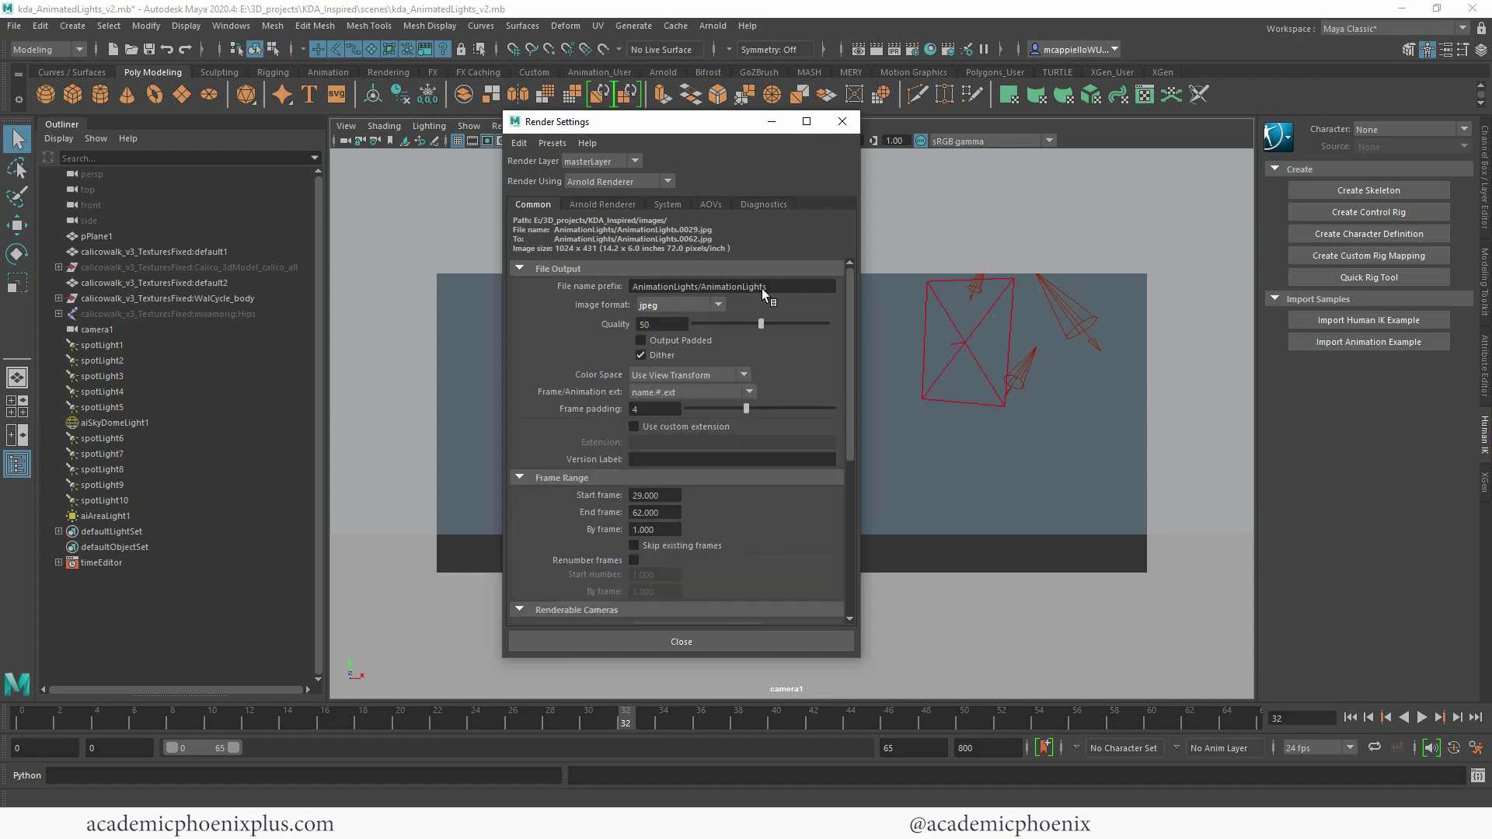
{"action": "left_click_drag", "start_coordinate": [657, 324], "coordinate": [583, 322]}
Keep name.#.ext numbering, set frame padding to 3 and the start frame to 0
{"action": "scroll", "coordinate": [671, 323], "scroll_direction": "down", "scroll_amount": 2}
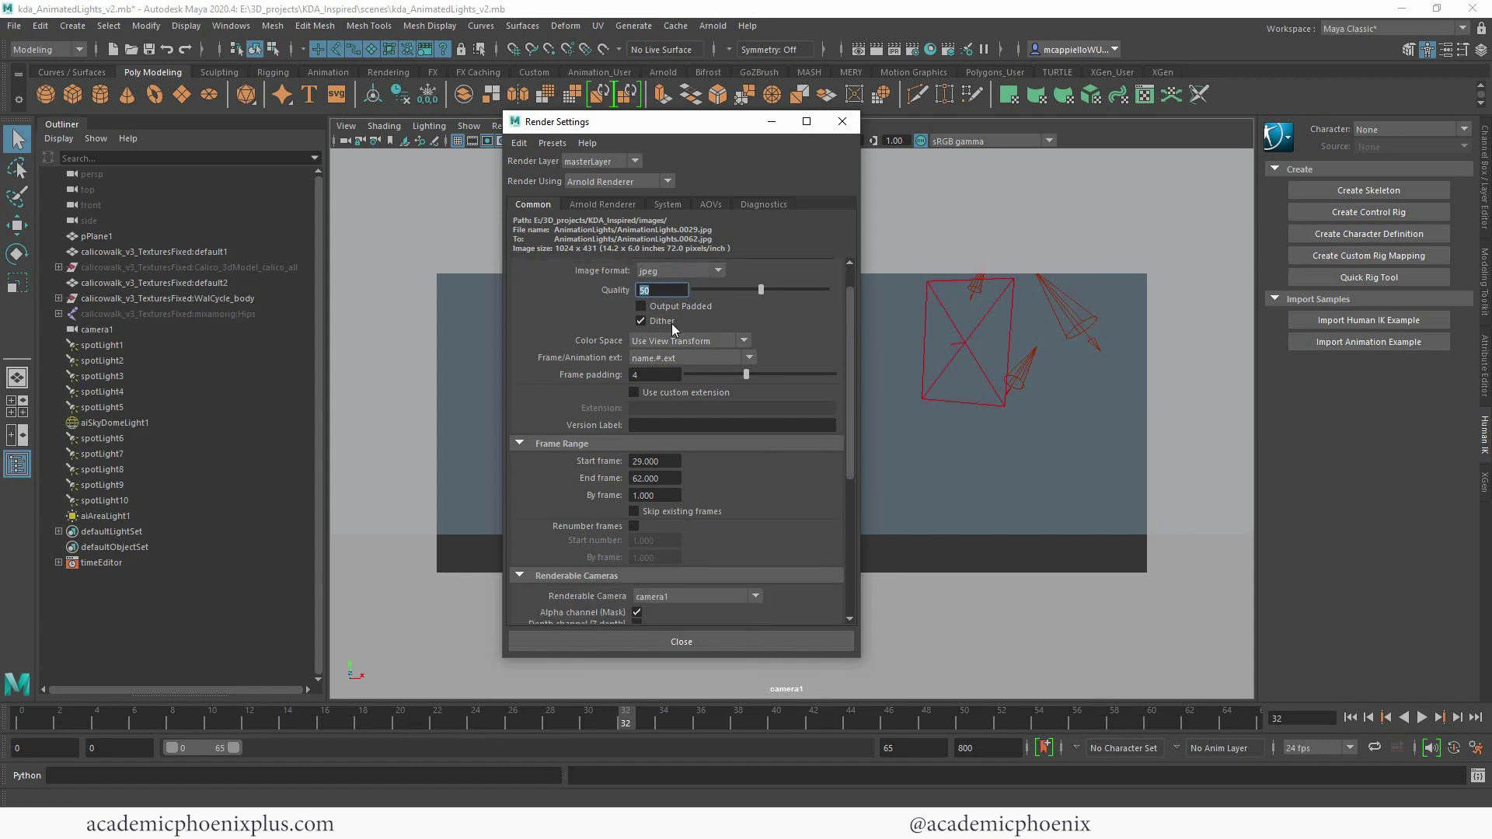
{"action": "left_click", "coordinate": [683, 358]}
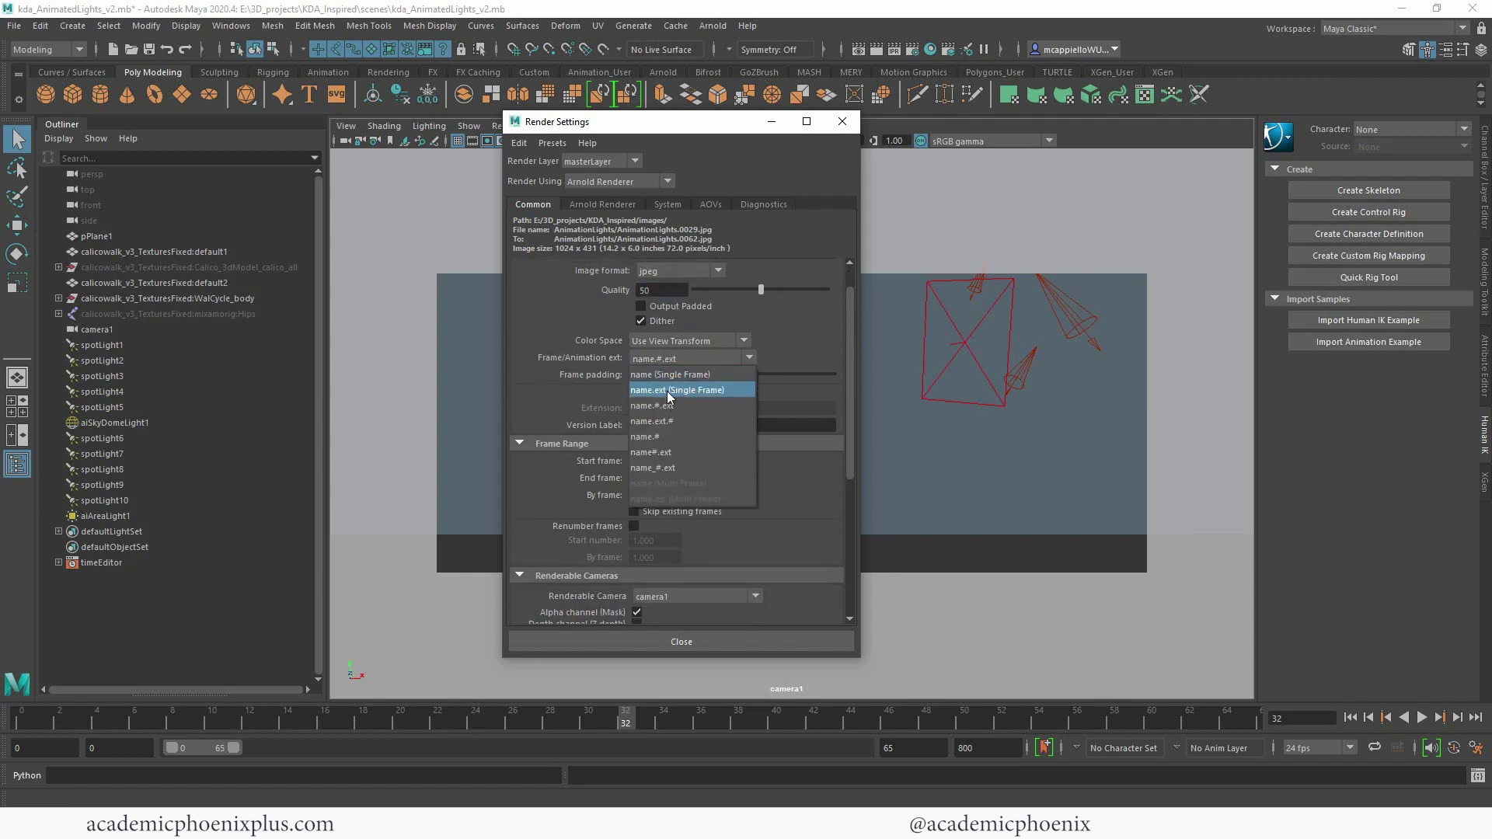
{"action": "left_click", "coordinate": [669, 404]}
{"action": "double_click", "coordinate": [657, 376]}
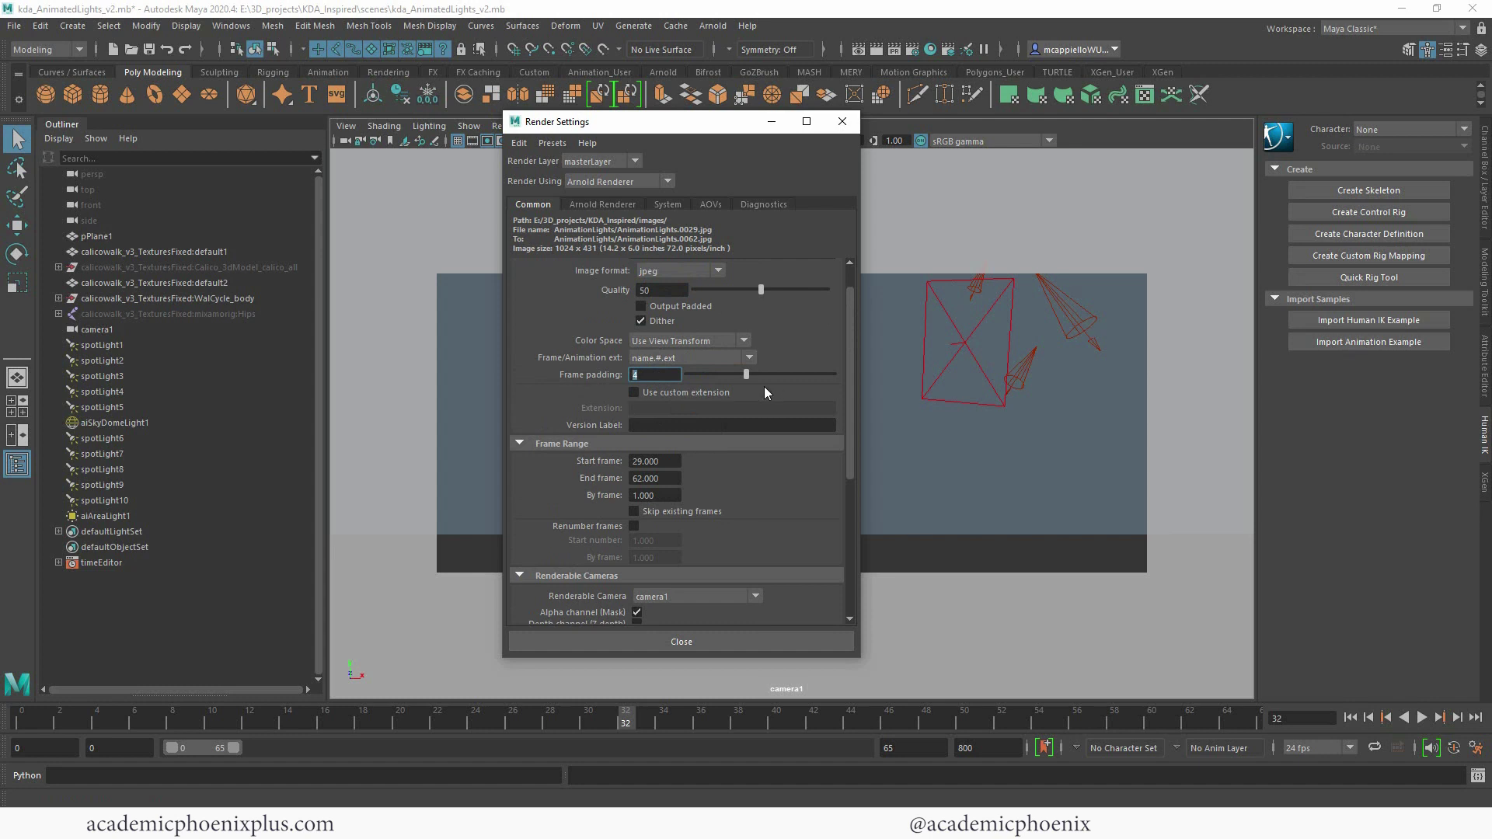
{"action": "left_click_drag", "start_coordinate": [744, 375], "coordinate": [737, 376]}
{"action": "left_click_drag", "start_coordinate": [729, 379], "coordinate": [733, 381]}
{"action": "left_click_drag", "start_coordinate": [661, 462], "coordinate": [622, 459]}
{"action": "type", "text": "0"}
{"action": "key", "text": "Return"}
Check the renderable camera list and keep camera1 as the render camera
{"action": "left_click_drag", "start_coordinate": [678, 478], "coordinate": [582, 477]}
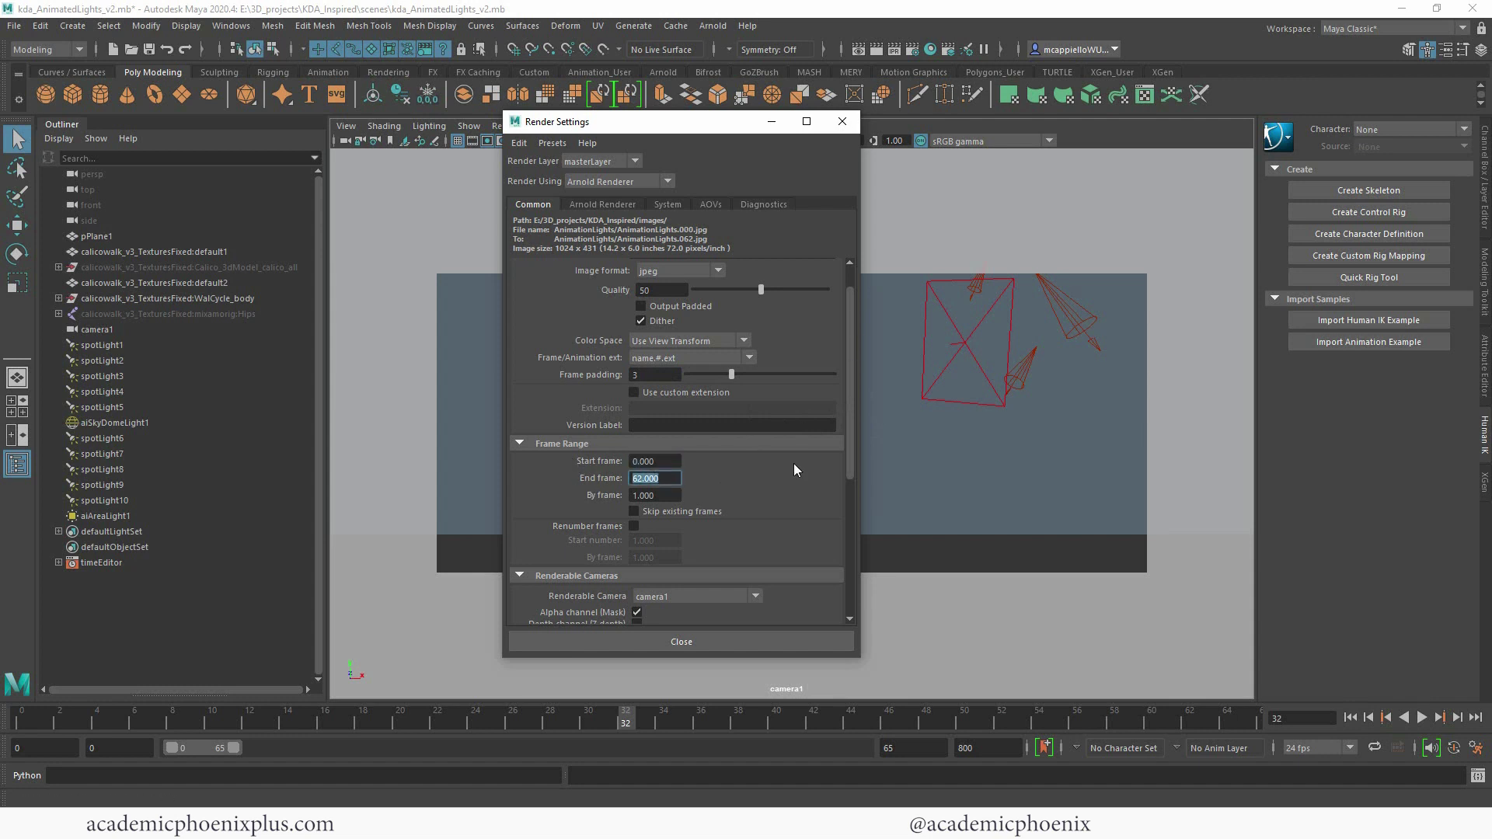
{"action": "left_click_drag", "start_coordinate": [854, 443], "coordinate": [867, 510]}
{"action": "left_click", "coordinate": [681, 456]}
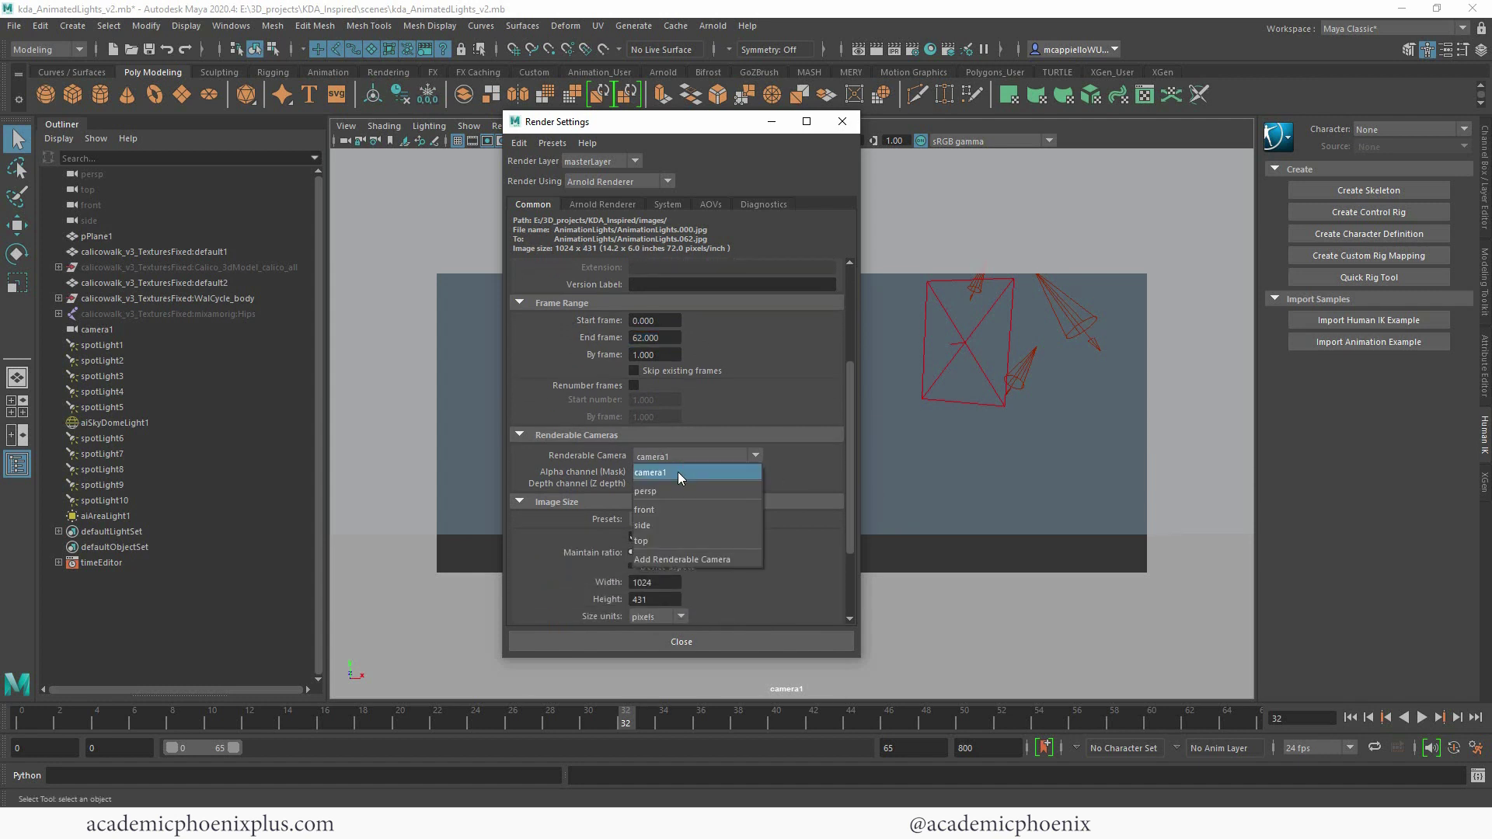
{"action": "left_click", "coordinate": [677, 470]}
{"action": "left_click", "coordinate": [645, 457]}
{"action": "left_click", "coordinate": [666, 471]}
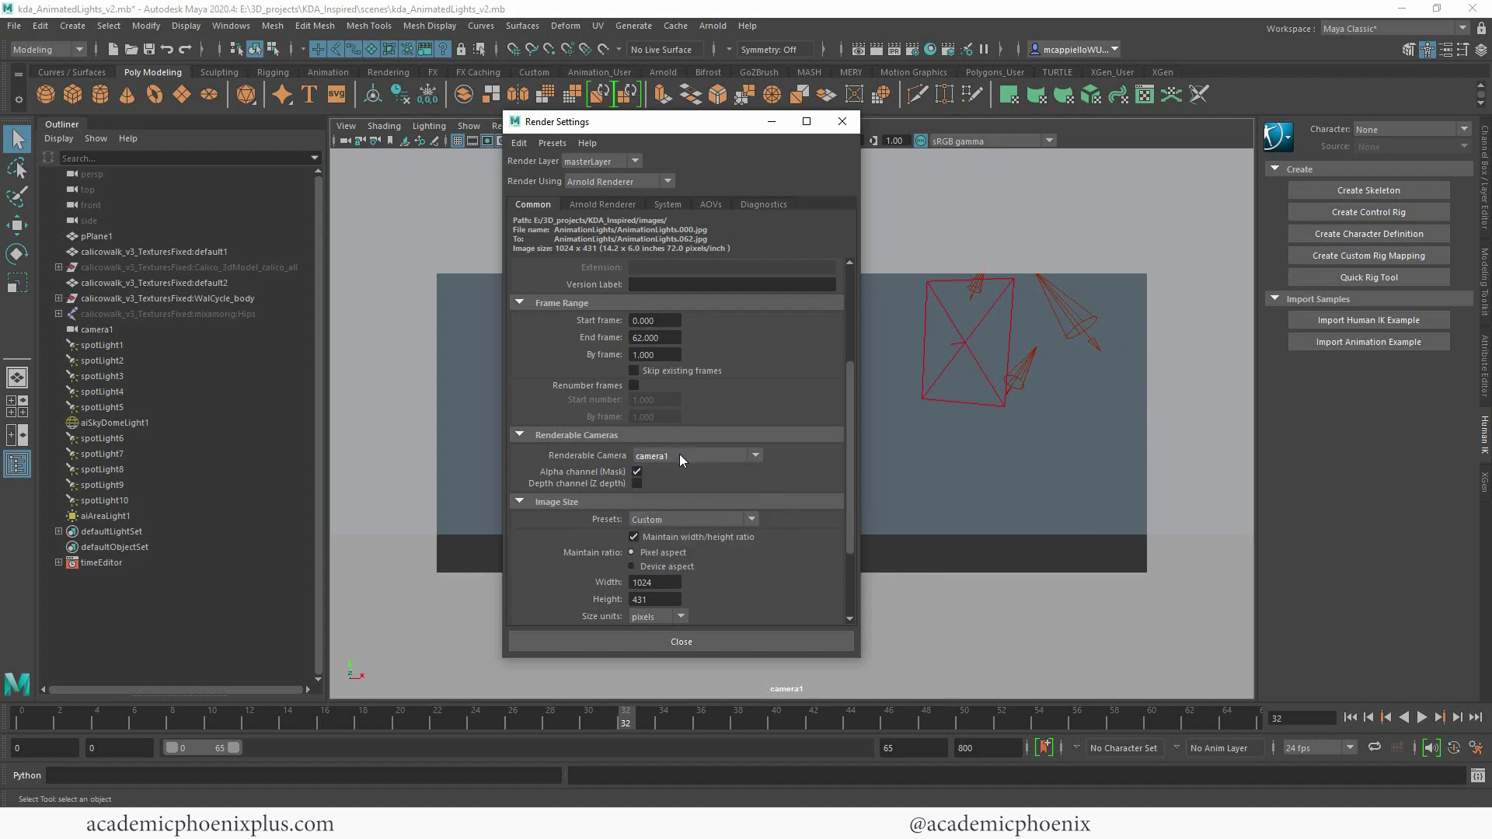
{"action": "left_click", "coordinate": [675, 456]}
{"action": "left_click", "coordinate": [671, 472]}
{"action": "left_click", "coordinate": [679, 460]}
{"action": "left_click", "coordinate": [680, 491]}
{"action": "left_click", "coordinate": [683, 458]}
{"action": "left_click", "coordinate": [686, 490]}
Try the HD_1080, HD_720 and HD_540 presets, settling on a 540 × 304 image size
{"action": "left_click_drag", "start_coordinate": [853, 507], "coordinate": [851, 571]}
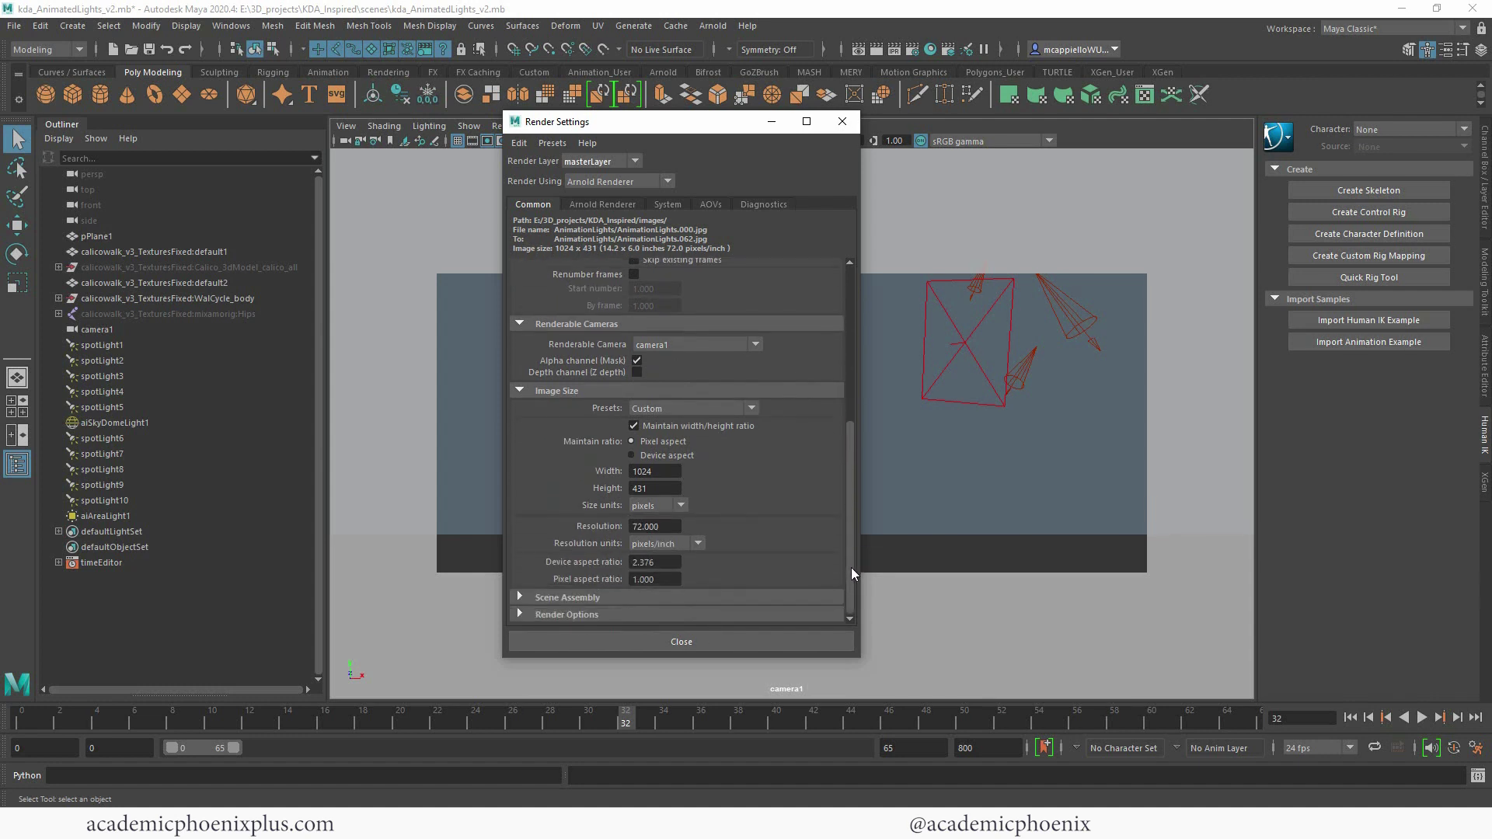
{"action": "left_click_drag", "start_coordinate": [656, 473], "coordinate": [634, 470]}
{"action": "left_click", "coordinate": [703, 412]}
{"action": "left_click_drag", "start_coordinate": [749, 448], "coordinate": [763, 487]}
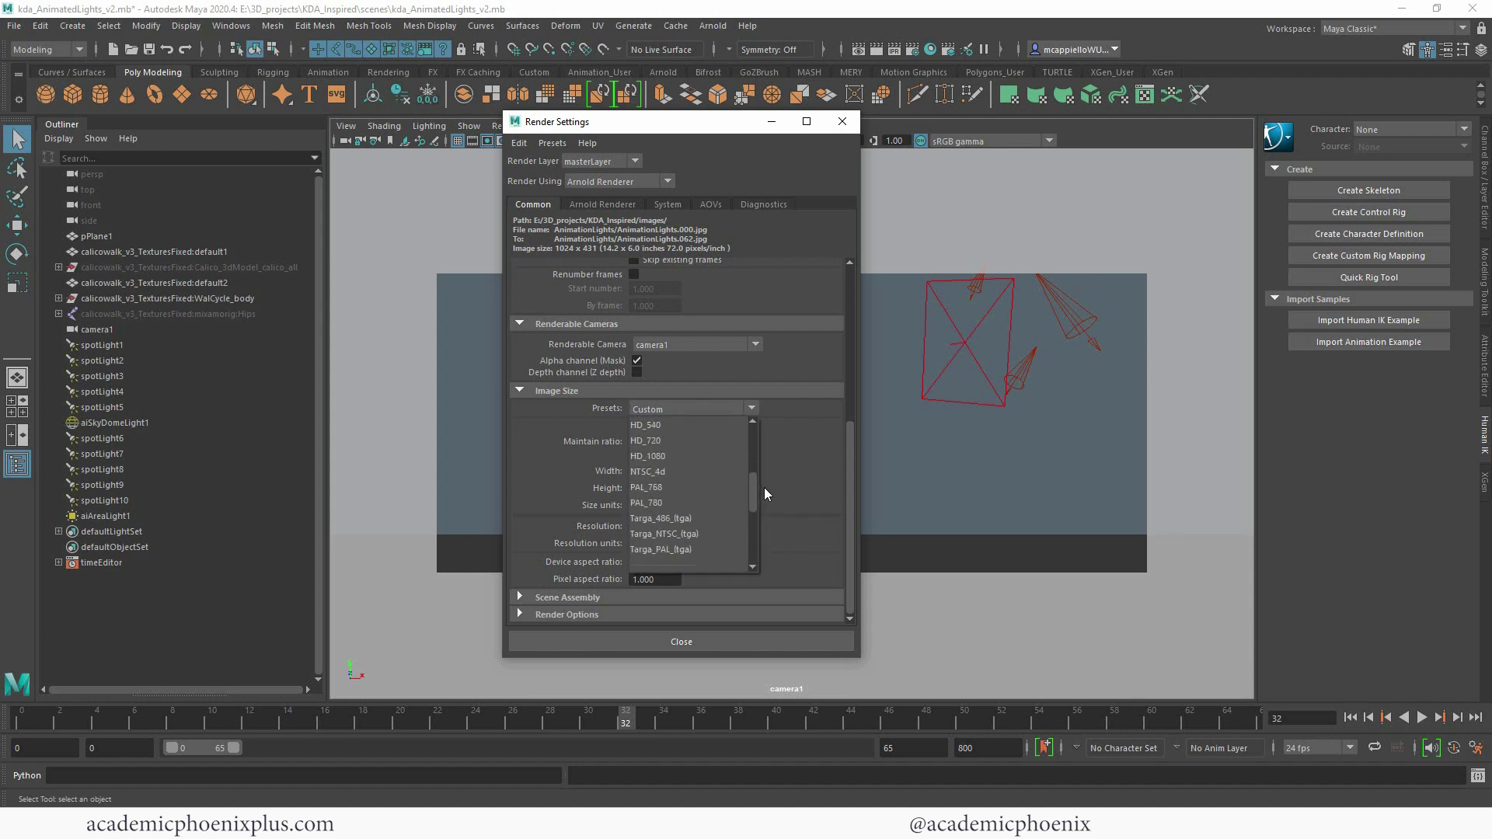
{"action": "left_click", "coordinate": [716, 455]}
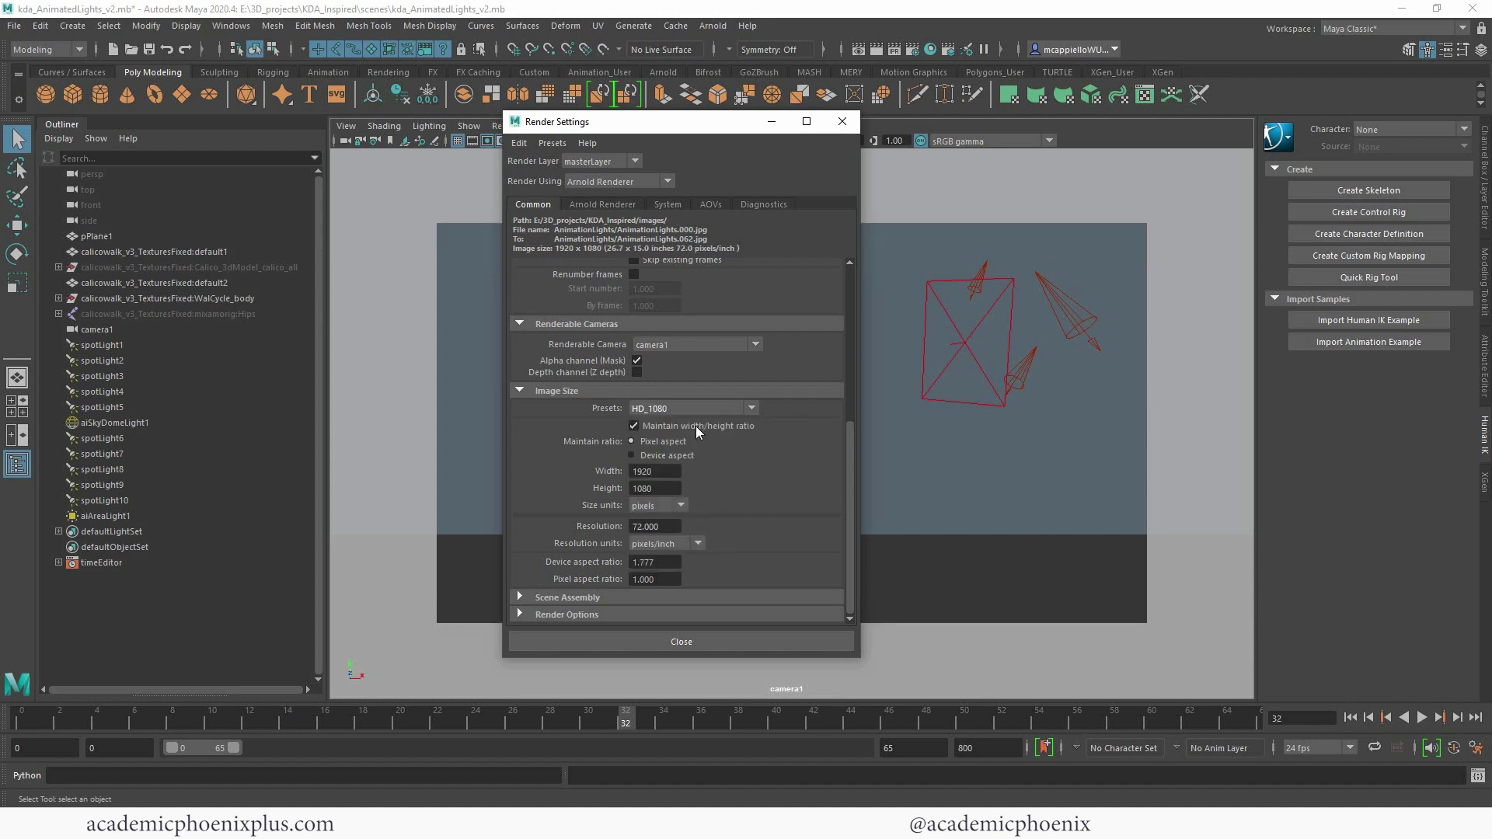
{"action": "left_click", "coordinate": [692, 412]}
{"action": "left_click", "coordinate": [688, 441]}
{"action": "left_click", "coordinate": [703, 414]}
{"action": "left_click", "coordinate": [697, 427]}
{"action": "double_click", "coordinate": [657, 473]}
{"action": "key", "text": "Return"}
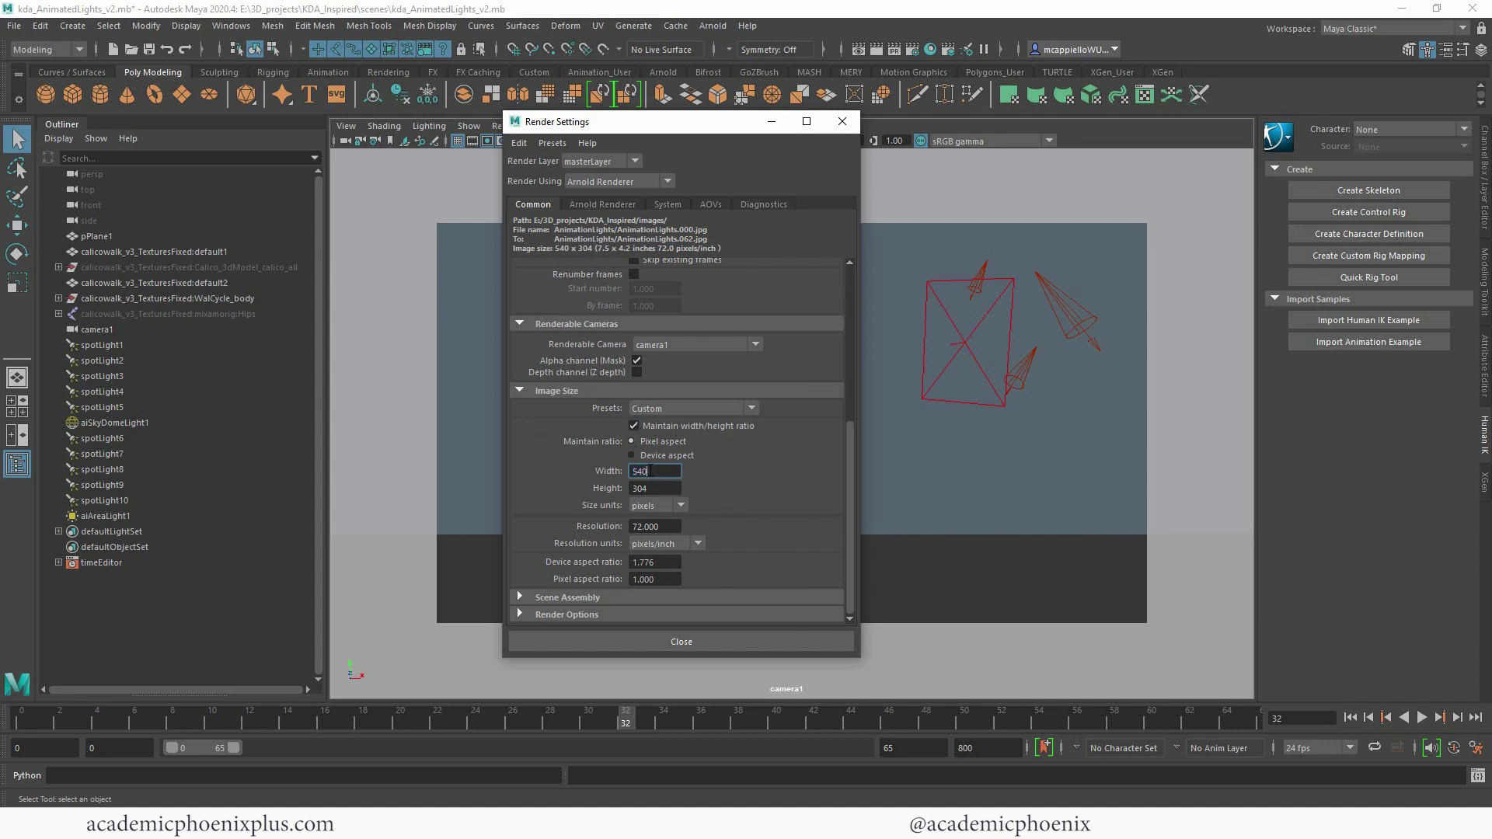
{"action": "double_click", "coordinate": [634, 487]}
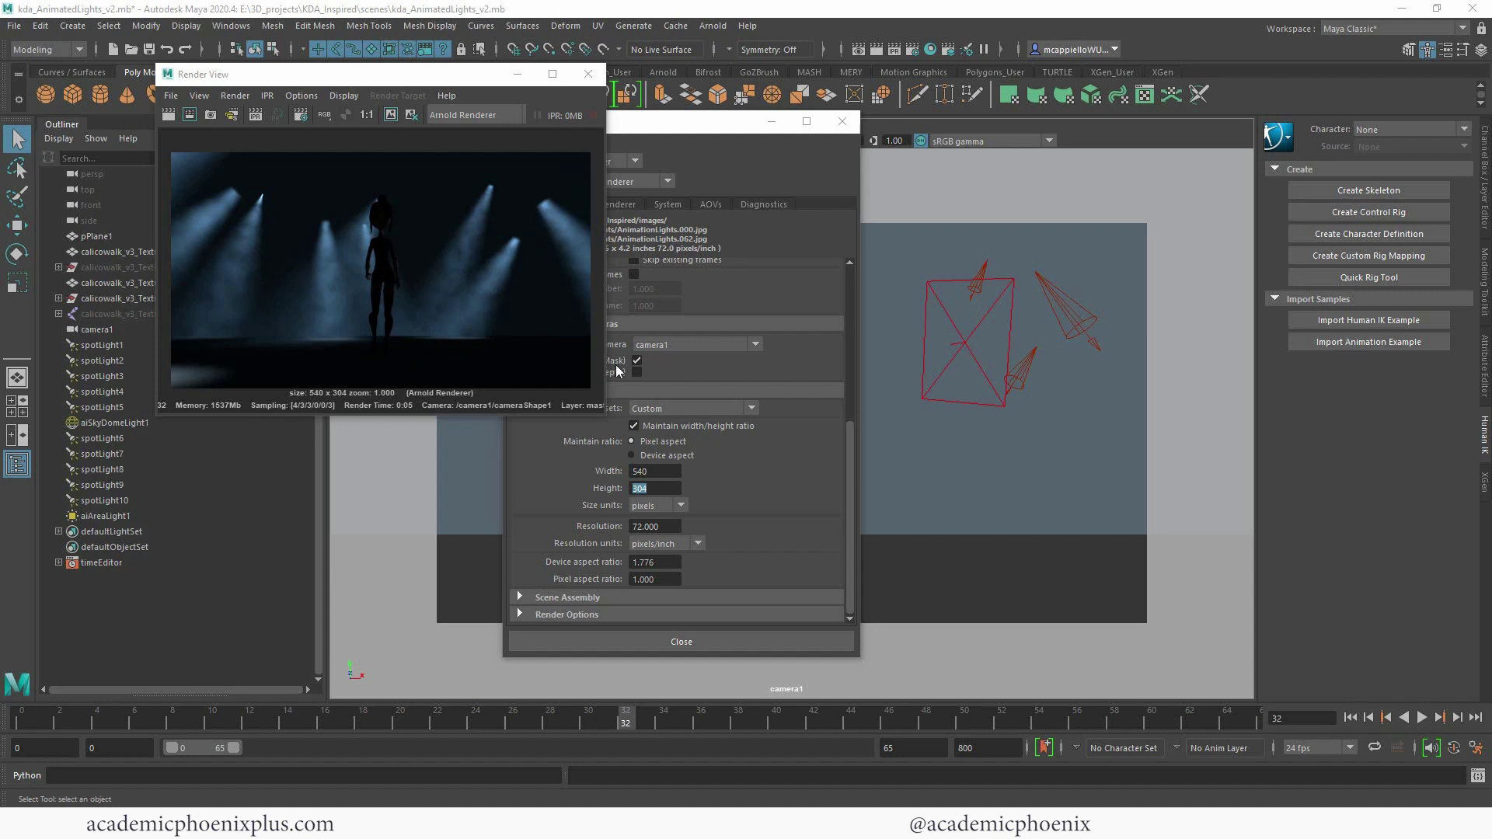
Widen the Render View to inspect the test frame, then close it and Render Settings
{"action": "left_click_drag", "start_coordinate": [608, 366], "coordinate": [781, 362]}
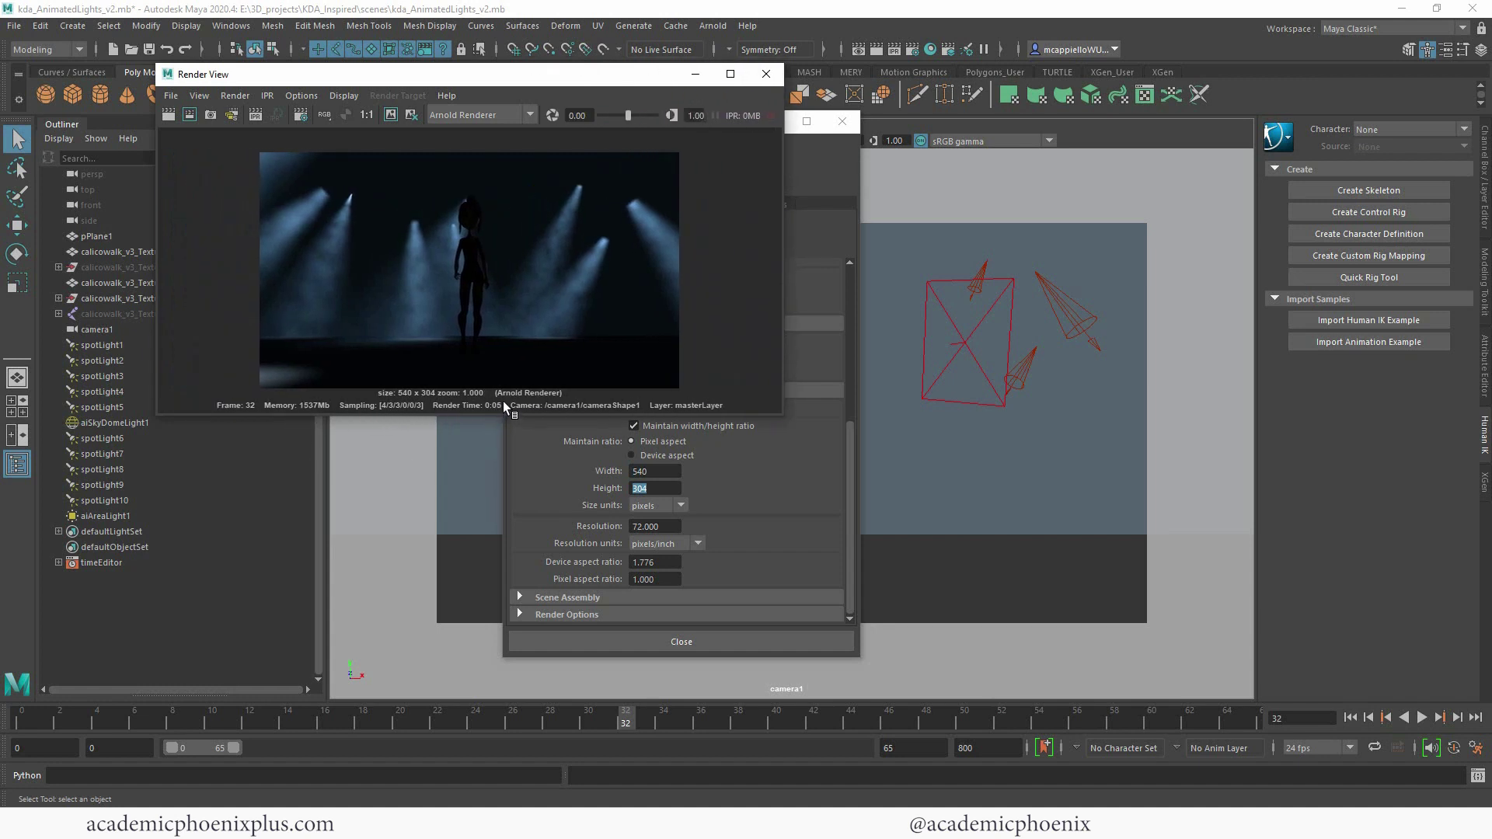
{"action": "left_click", "coordinate": [765, 74]}
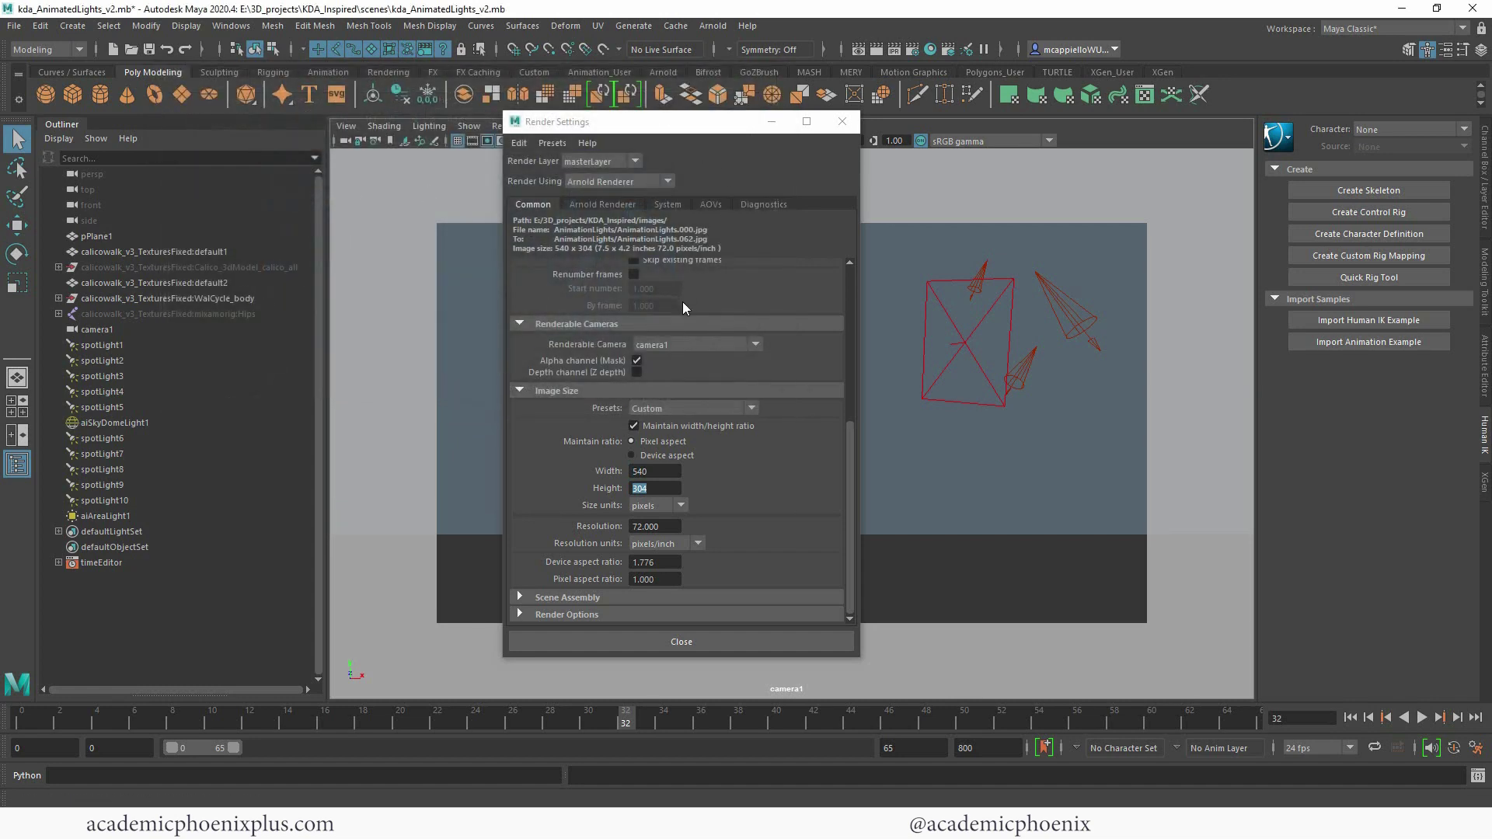
{"action": "left_click", "coordinate": [842, 121]}
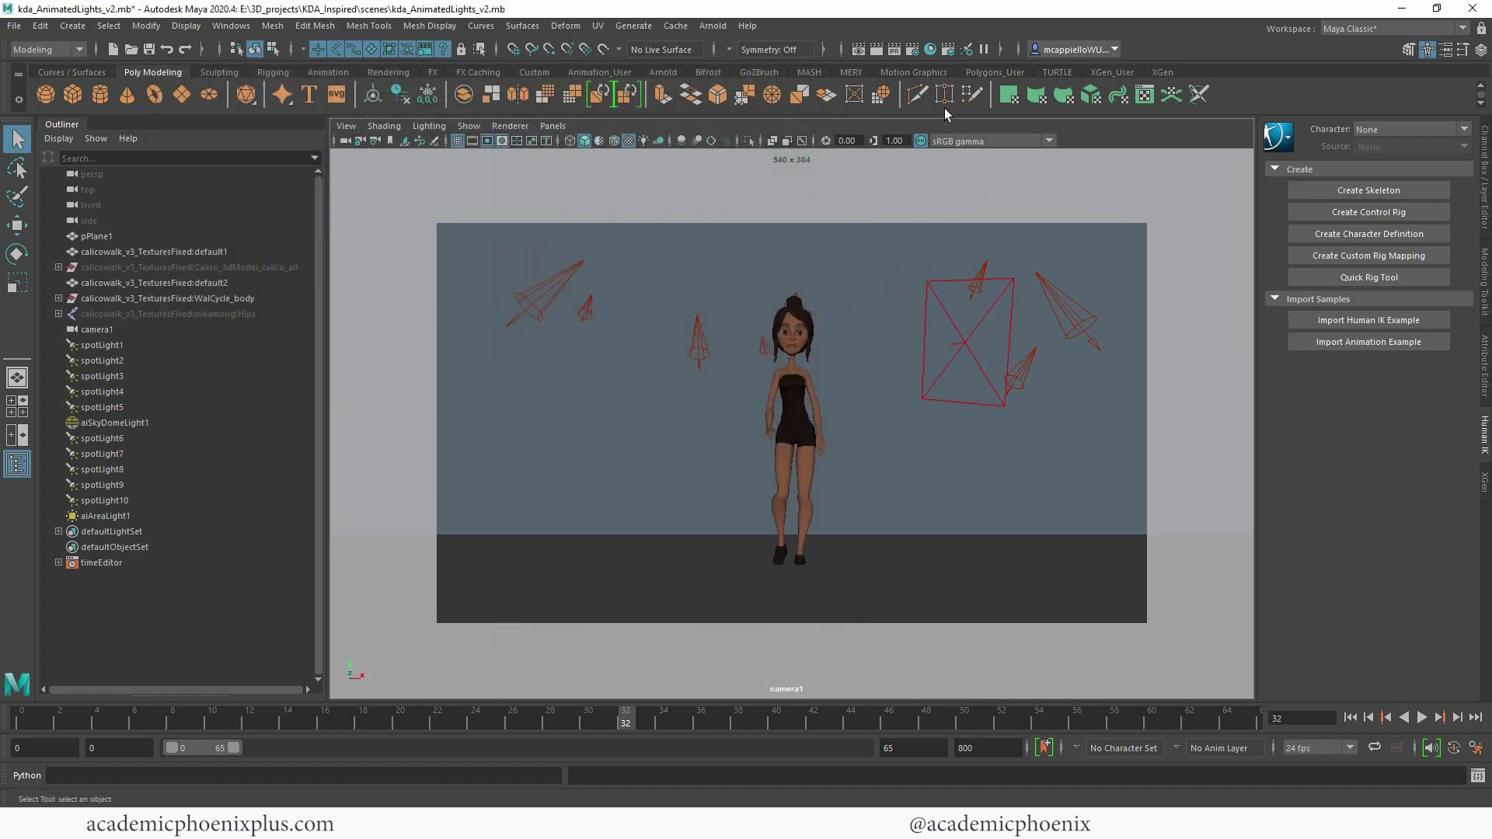
In Arnold sampling, lower Volume Indirect samples from 3 to 2 and set Transmission to 0
{"action": "left_click", "coordinate": [911, 49]}
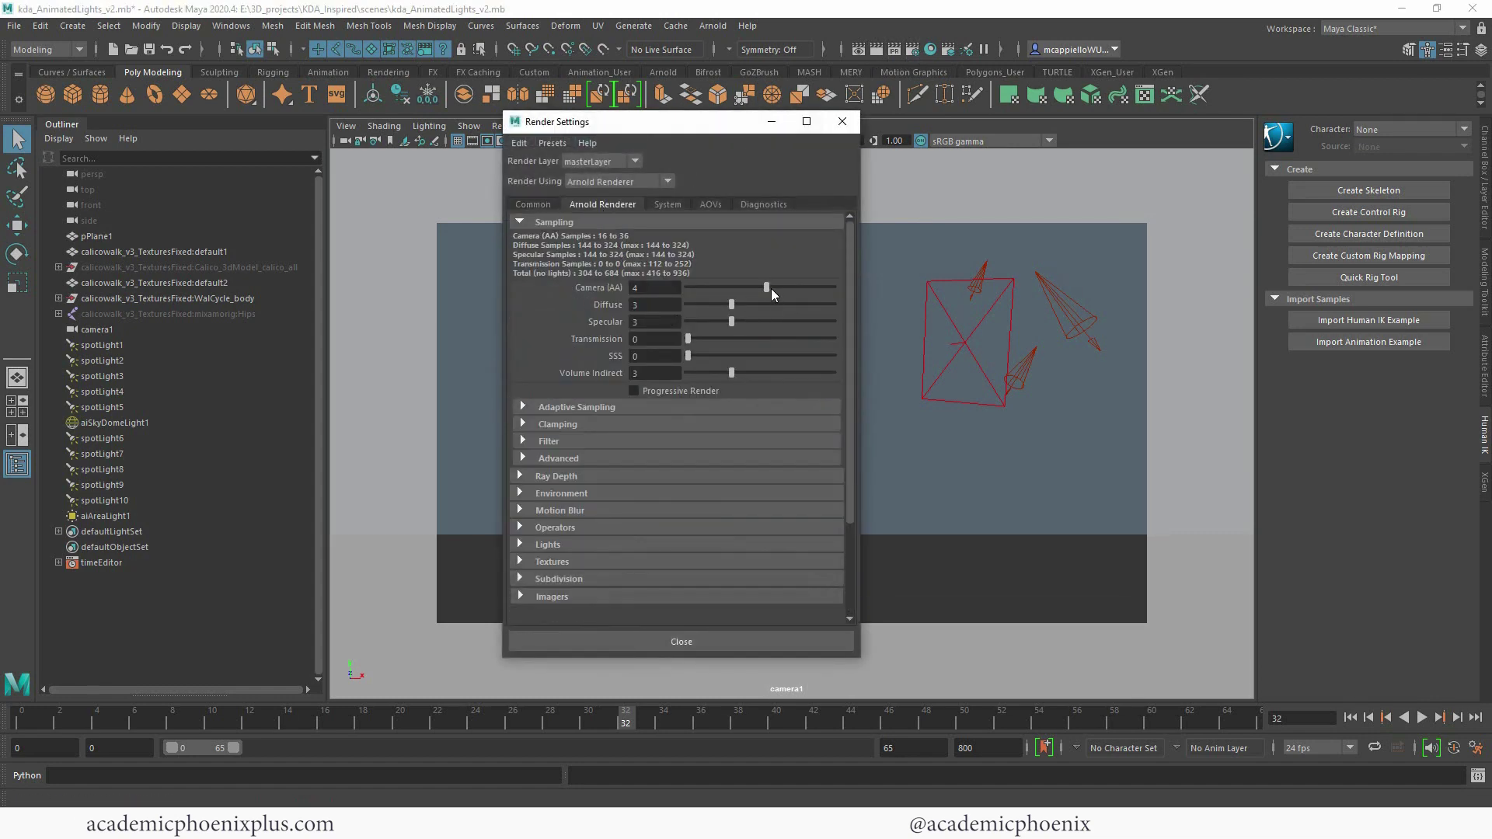
{"action": "left_click_drag", "start_coordinate": [748, 287], "coordinate": [716, 322]}
{"action": "left_click", "coordinate": [660, 288]}
{"action": "left_click", "coordinate": [630, 305]}
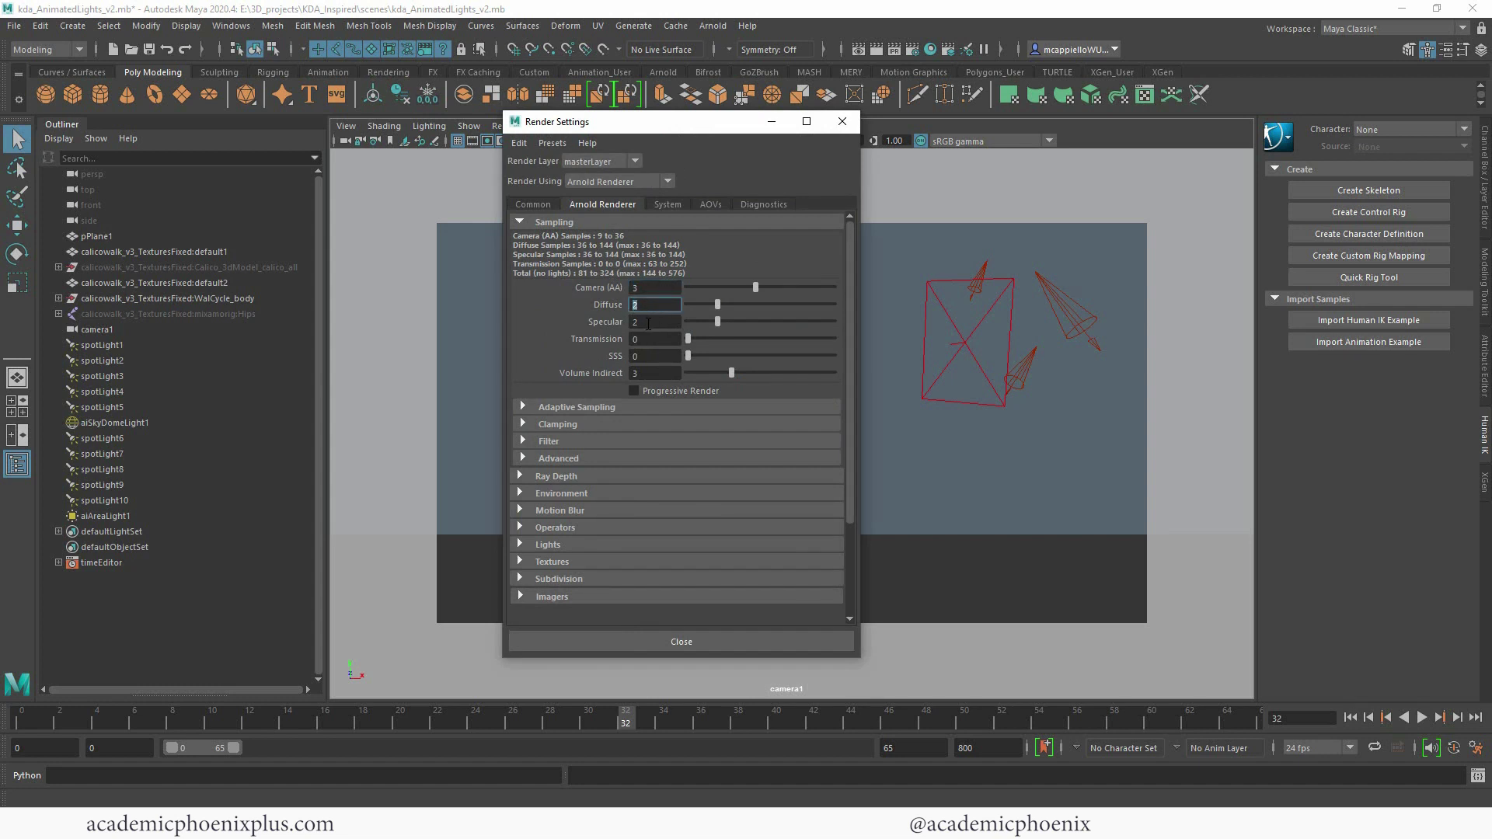
{"action": "left_click", "coordinate": [648, 321]}
{"action": "left_click", "coordinate": [636, 339]}
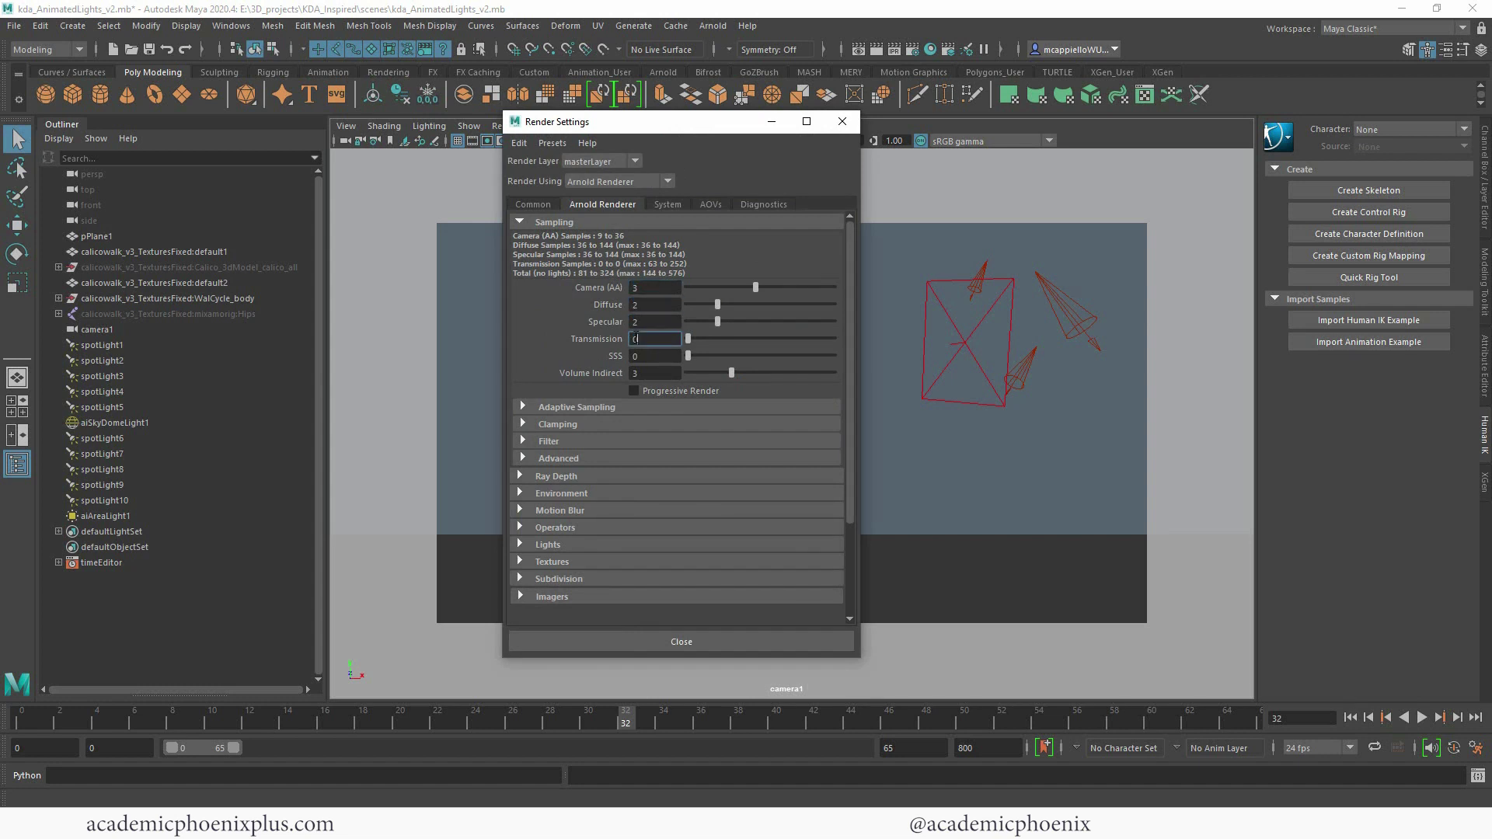
{"action": "left_click", "coordinate": [642, 357]}
{"action": "left_click", "coordinate": [644, 375]}
{"action": "left_click_drag", "start_coordinate": [732, 373], "coordinate": [704, 371]}
{"action": "left_click", "coordinate": [635, 340]}
{"action": "type", "text": "0"}
{"action": "scroll", "coordinate": [538, 238], "scroll_direction": "down", "scroll_amount": 3}
Close Render Settings and switch to the Rendering menu set to render the sequence
{"action": "left_click", "coordinate": [842, 121]}
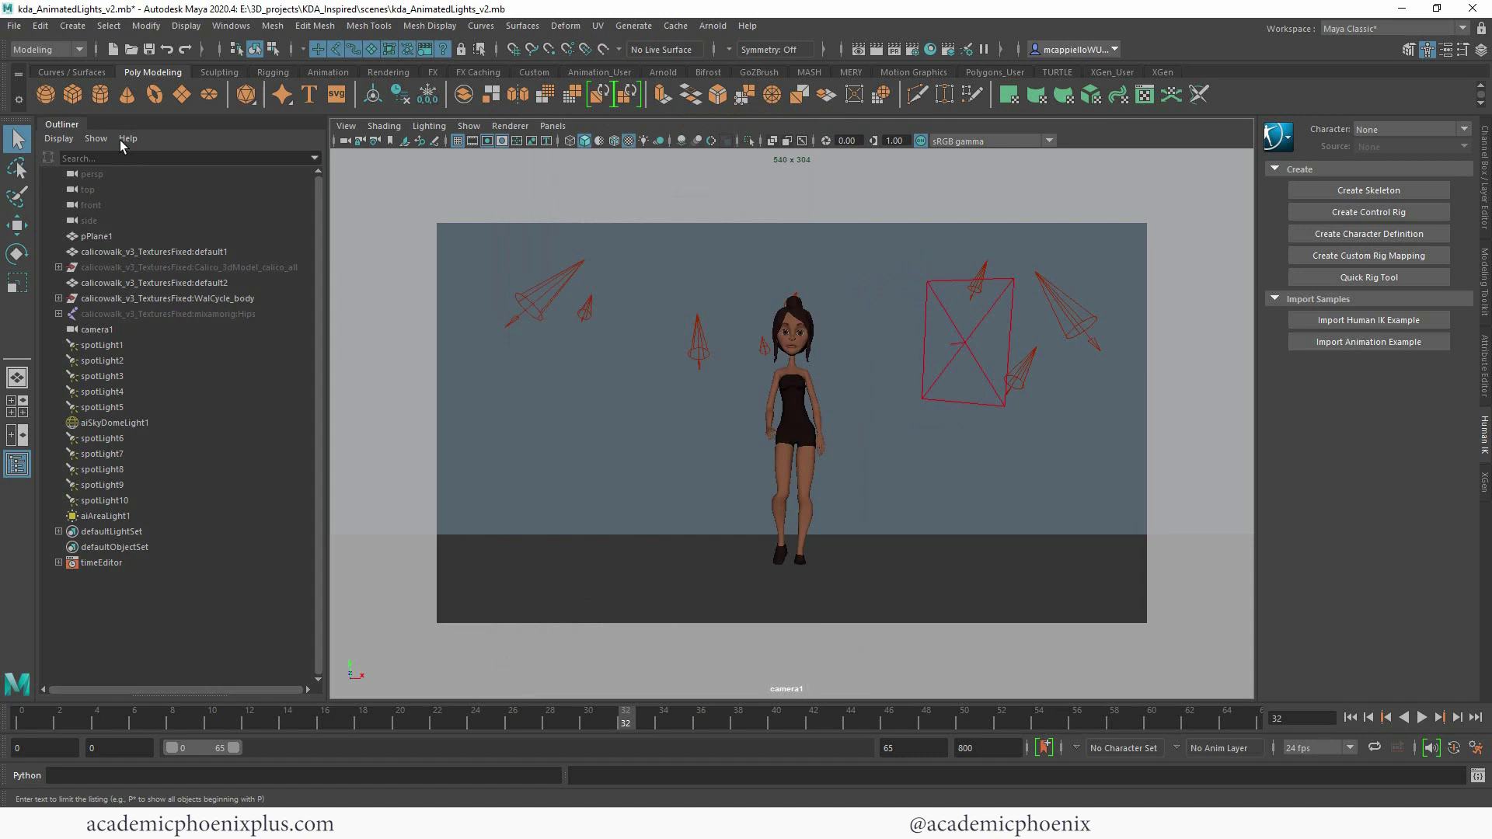
{"action": "left_click", "coordinate": [63, 49]}
{"action": "left_click", "coordinate": [46, 117]}
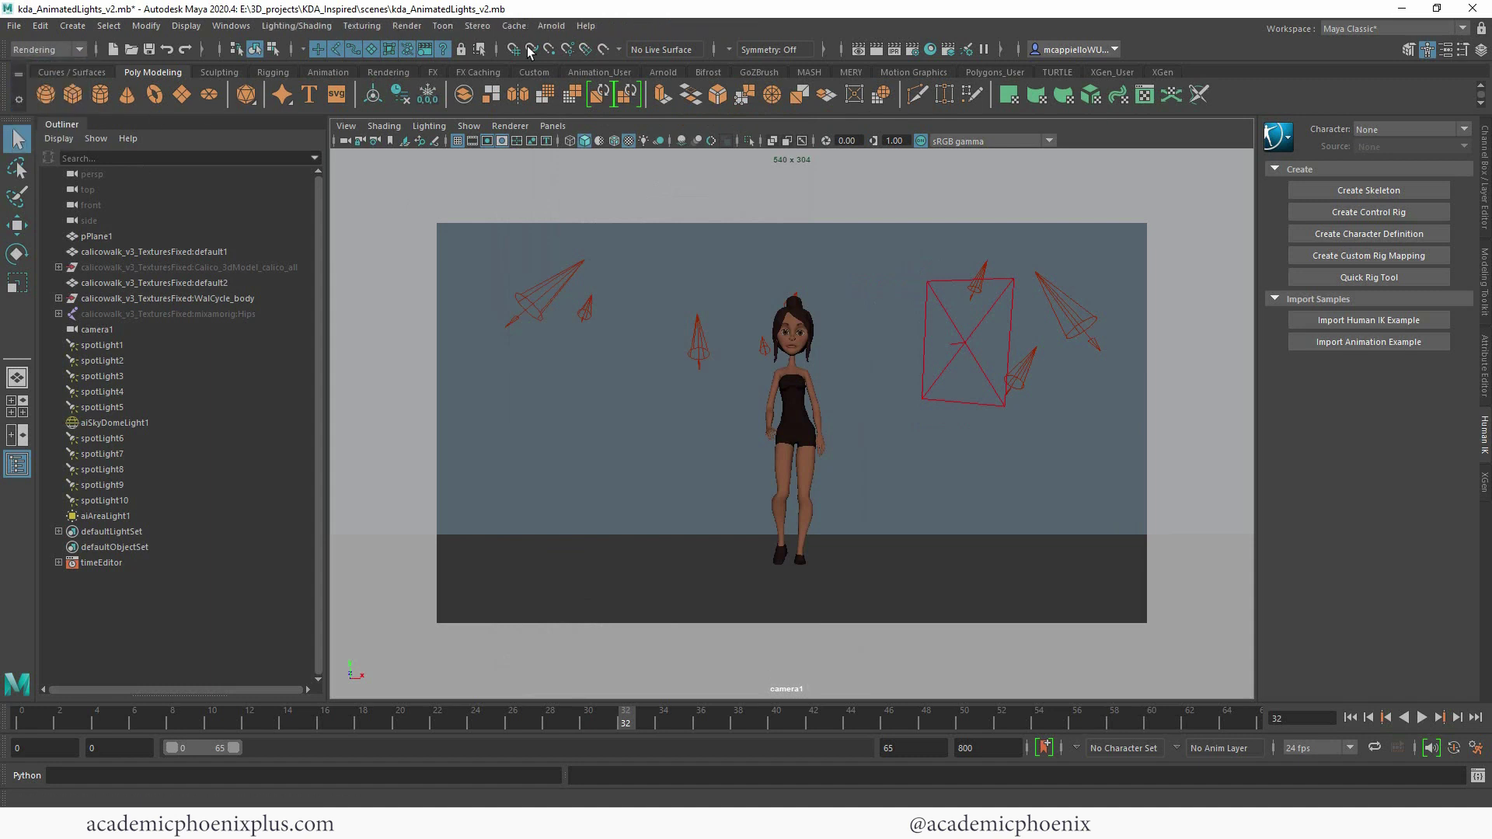
{"action": "left_click", "coordinate": [404, 26]}
{"action": "left_click", "coordinate": [591, 542]}
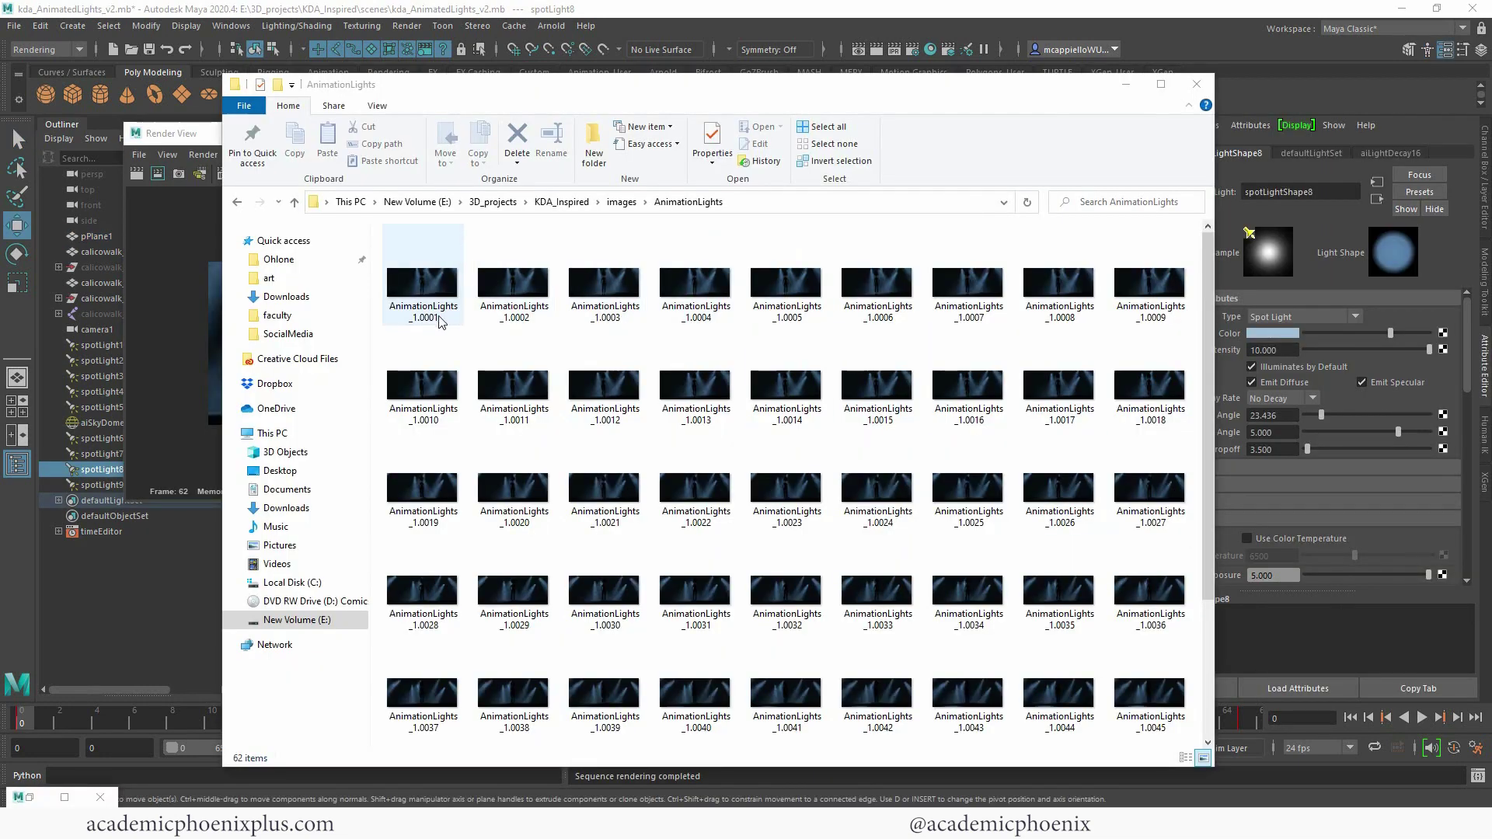
Open AnimationLights_1.0001 in Photos and step through the rendered frames
{"action": "double_click", "coordinate": [434, 315]}
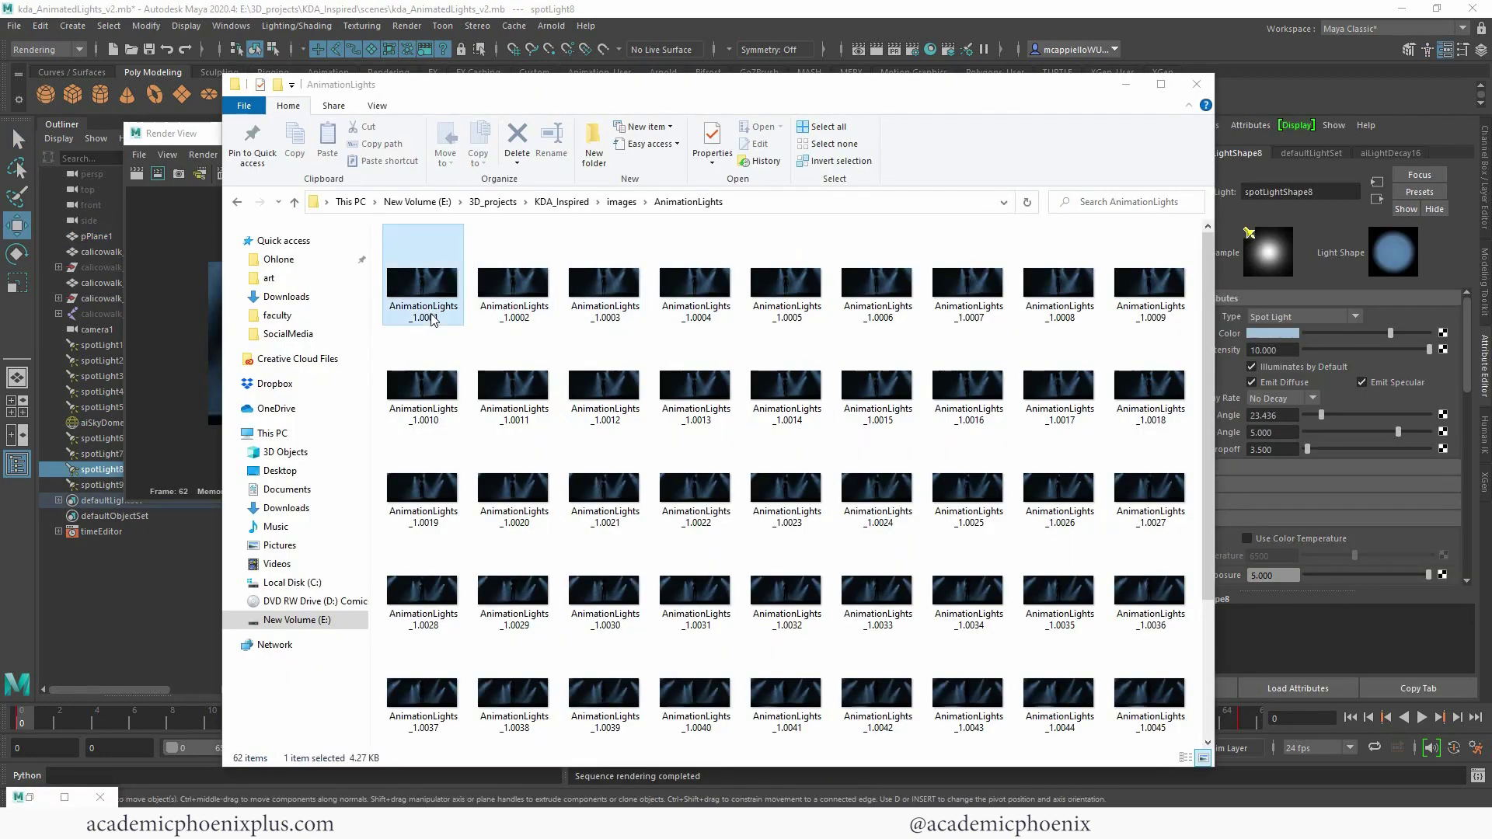
{"action": "scroll", "coordinate": [569, 452], "scroll_direction": "down", "scroll_amount": 7}
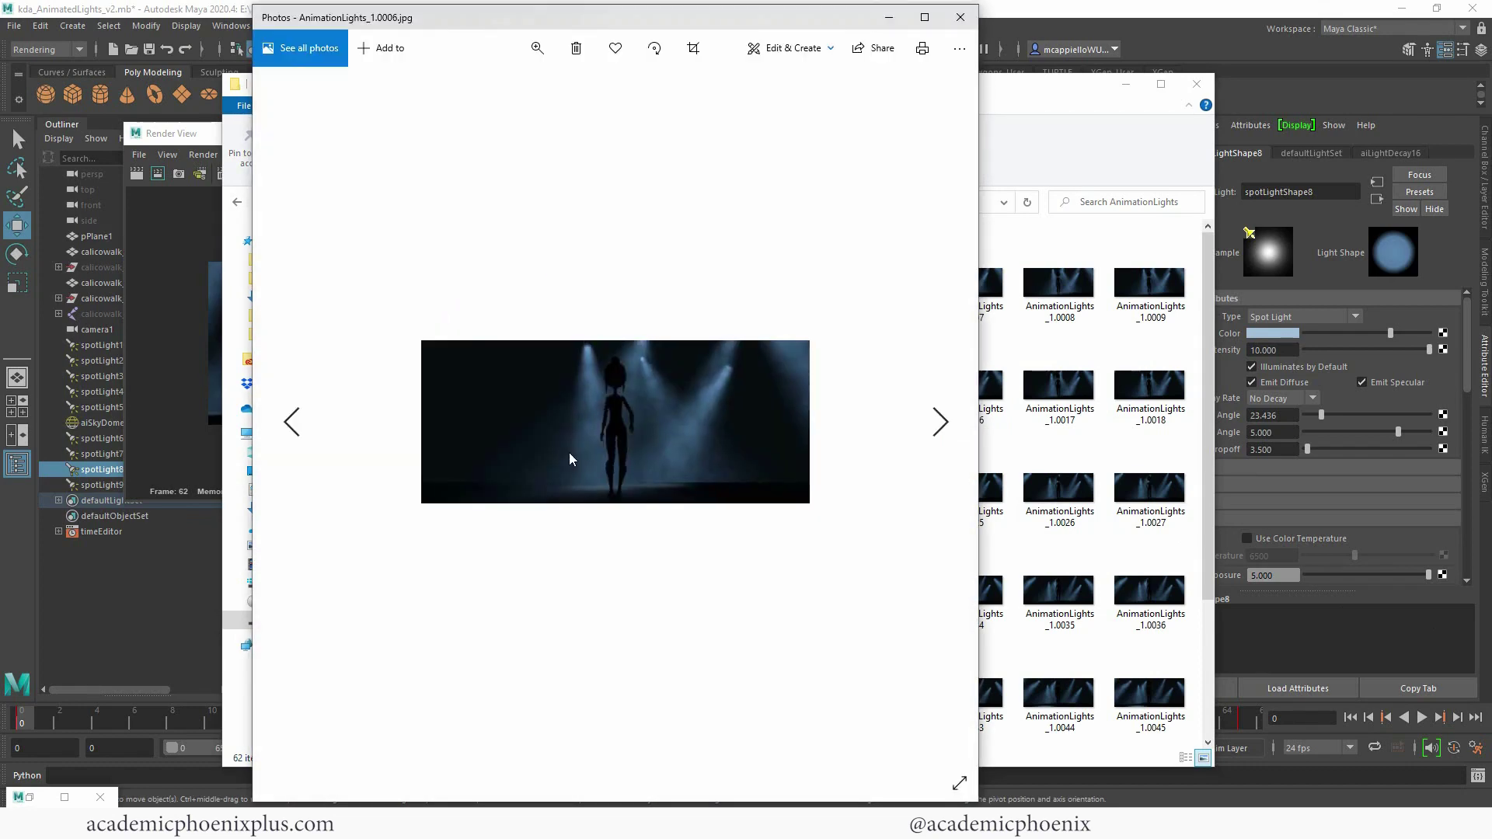
{"action": "scroll", "coordinate": [568, 452], "scroll_direction": "down", "scroll_amount": 1}
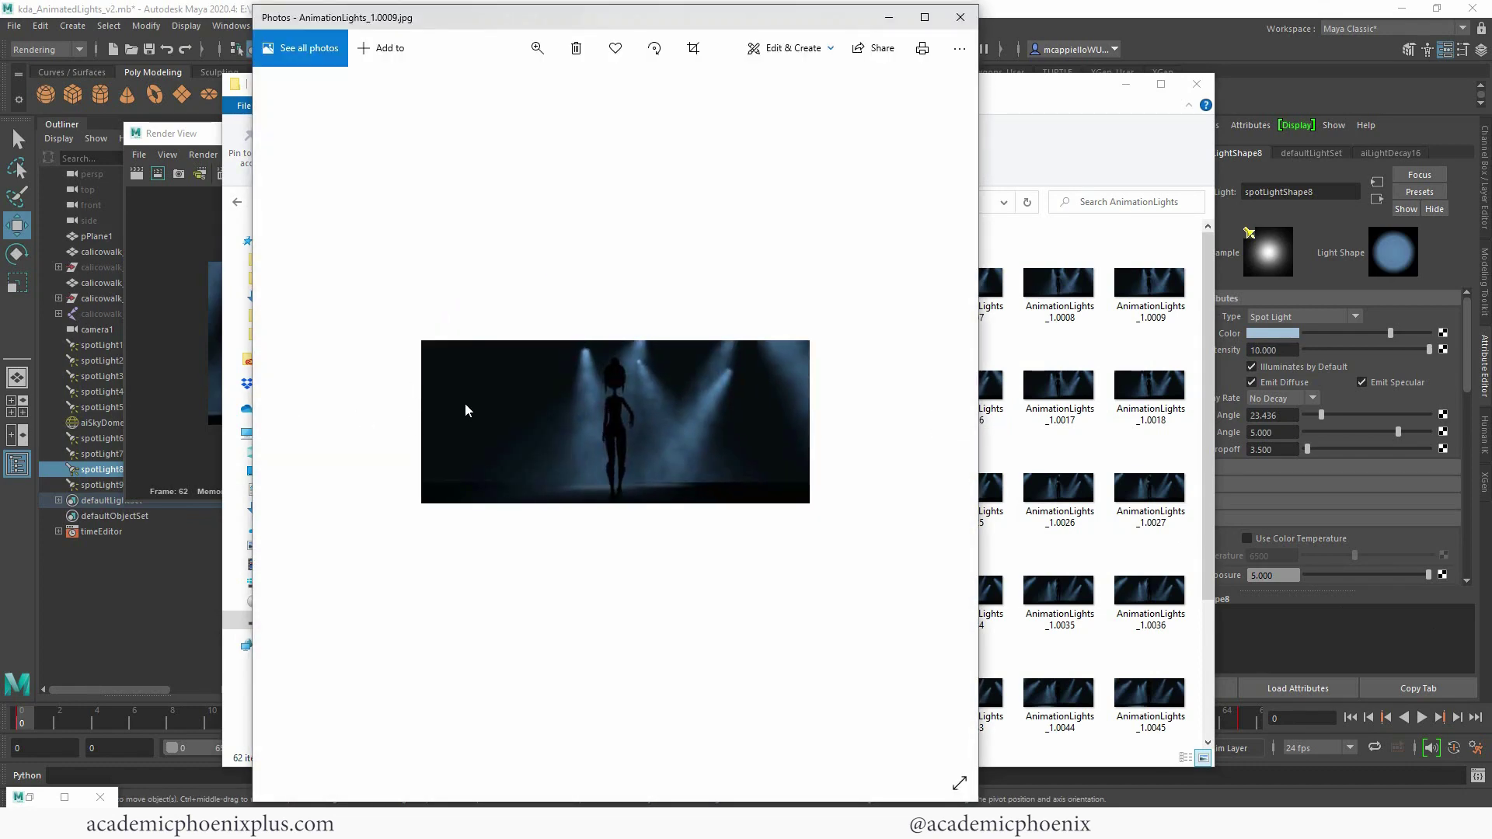
{"action": "scroll", "coordinate": [465, 404], "scroll_direction": "down", "scroll_amount": 5}
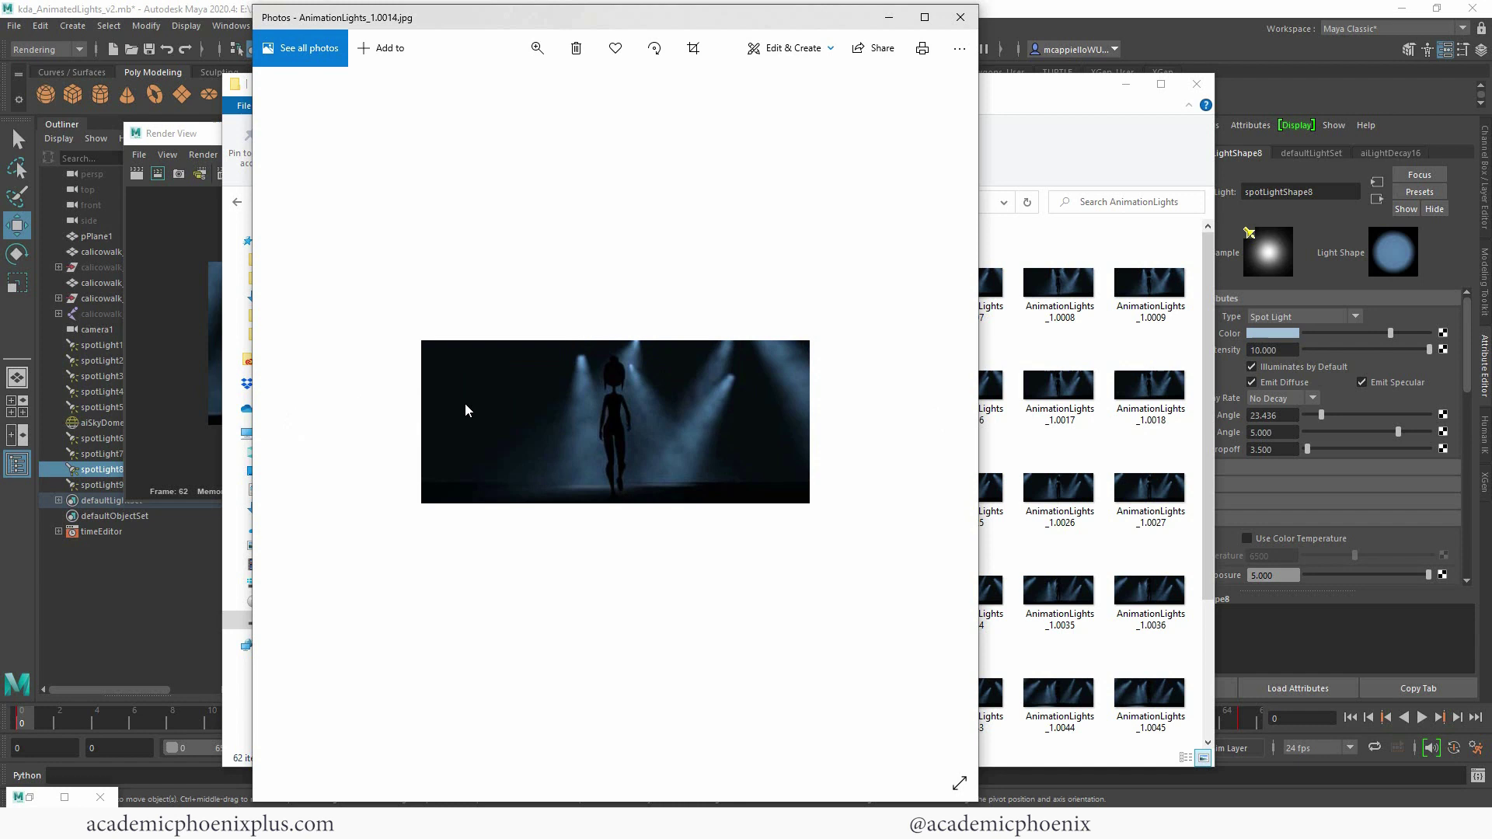
{"action": "scroll", "coordinate": [465, 404], "scroll_direction": "down", "scroll_amount": 8}
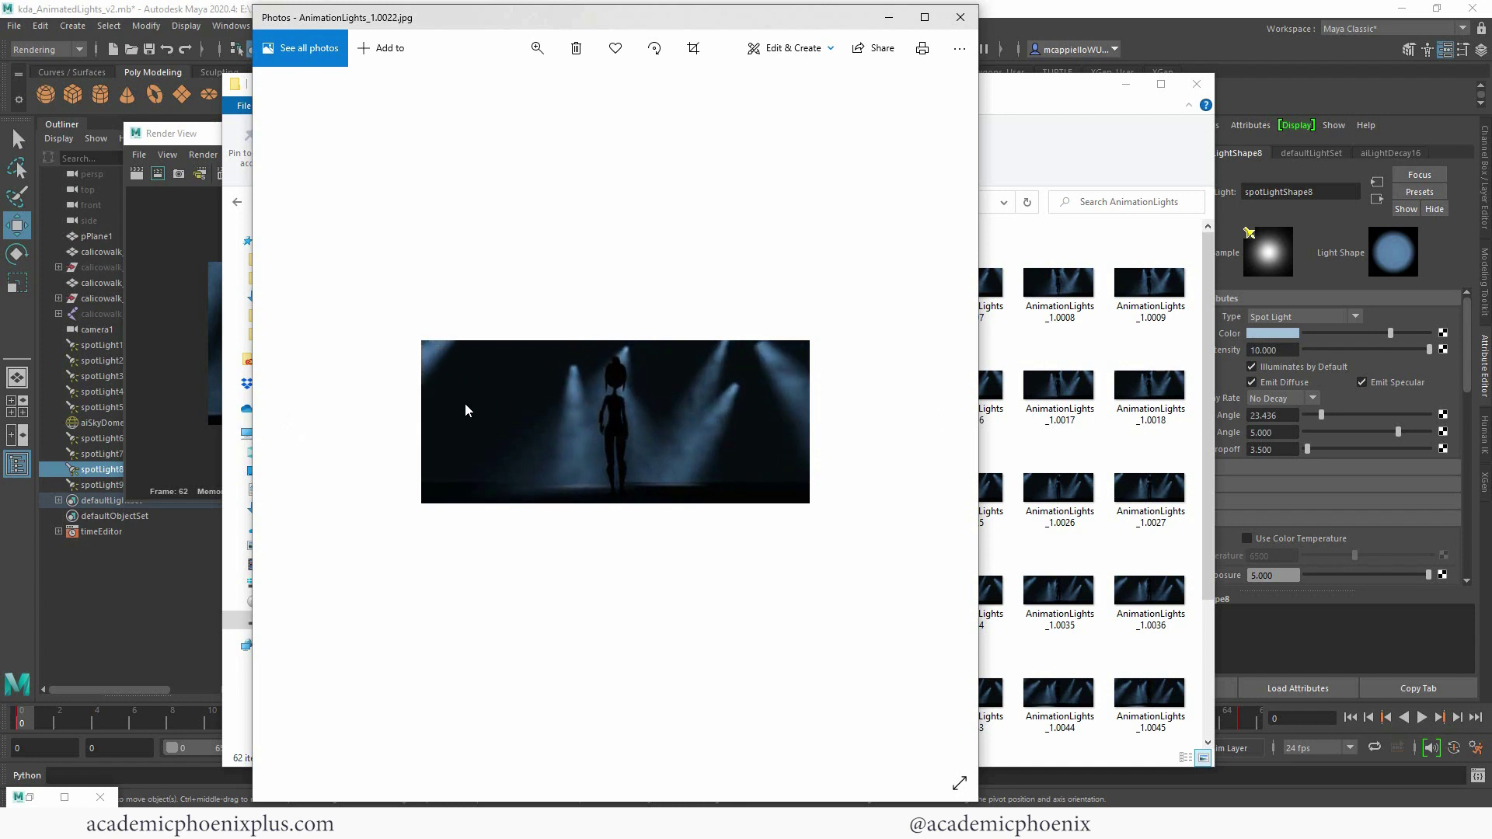
{"action": "scroll", "coordinate": [466, 404], "scroll_direction": "down", "scroll_amount": 7}
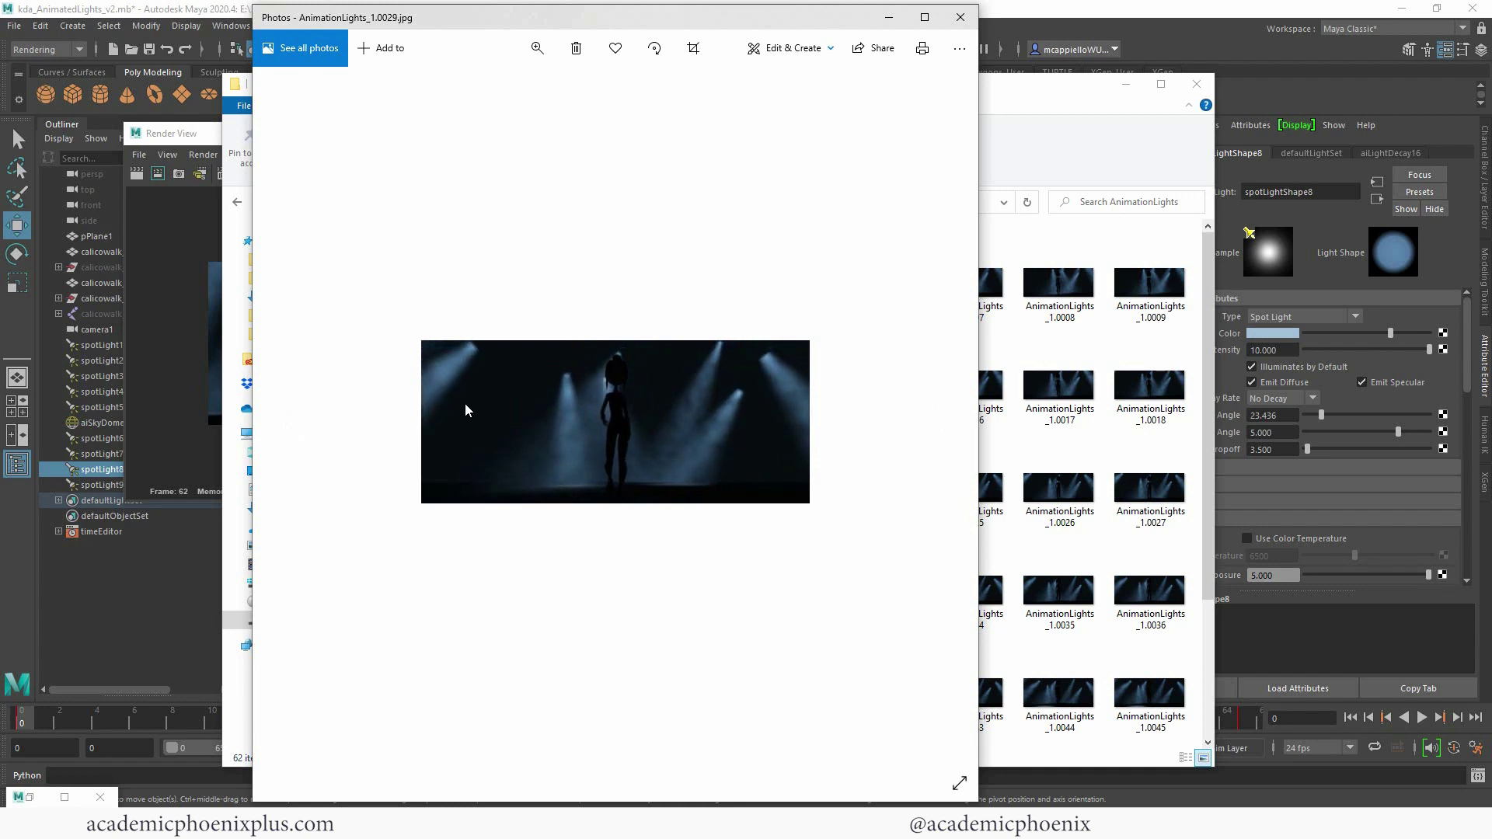
{"action": "scroll", "coordinate": [464, 409], "scroll_direction": "down", "scroll_amount": 8}
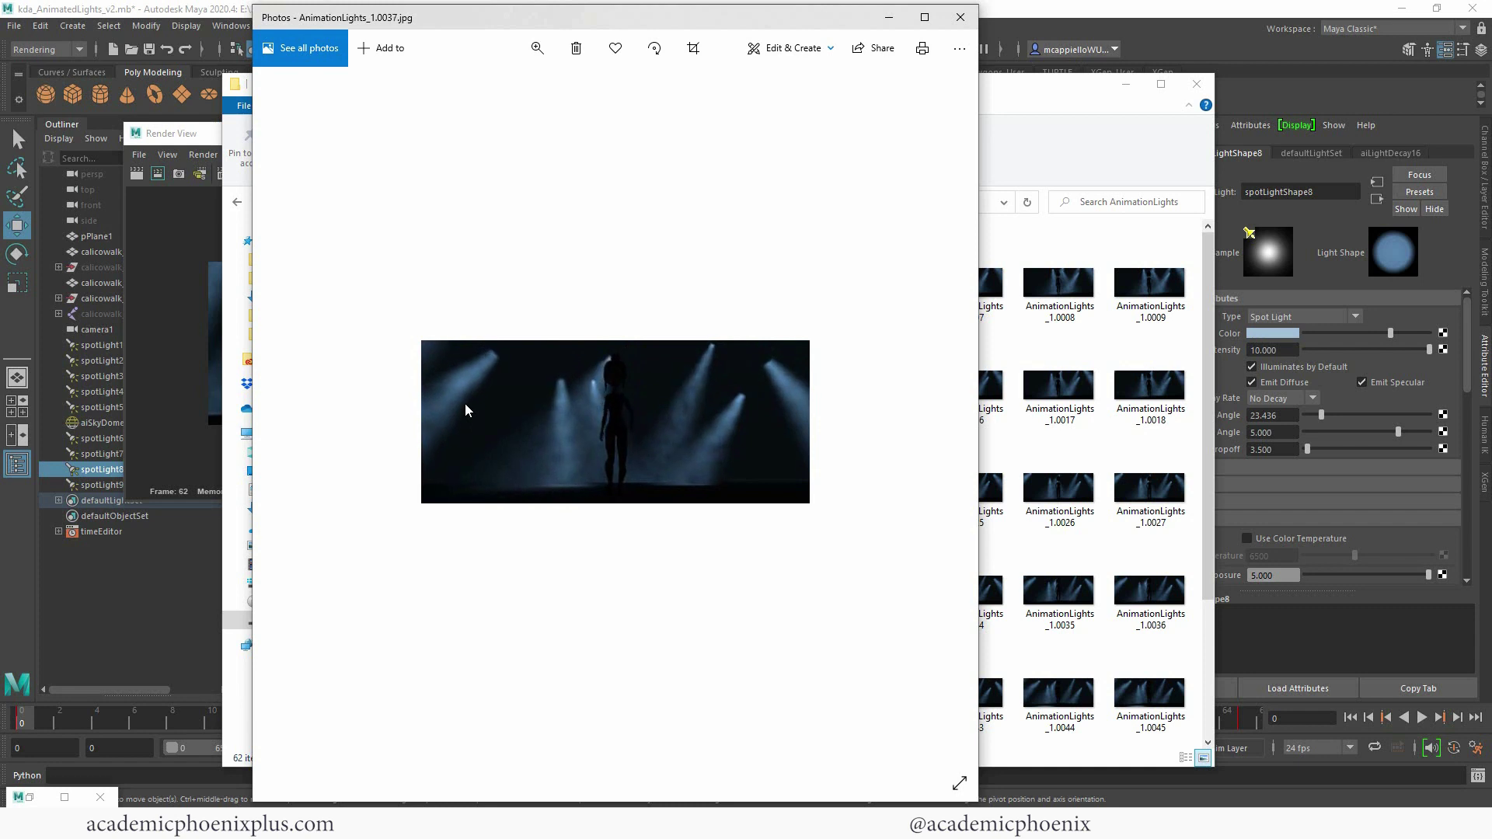
{"action": "scroll", "coordinate": [464, 410], "scroll_direction": "down", "scroll_amount": 8}
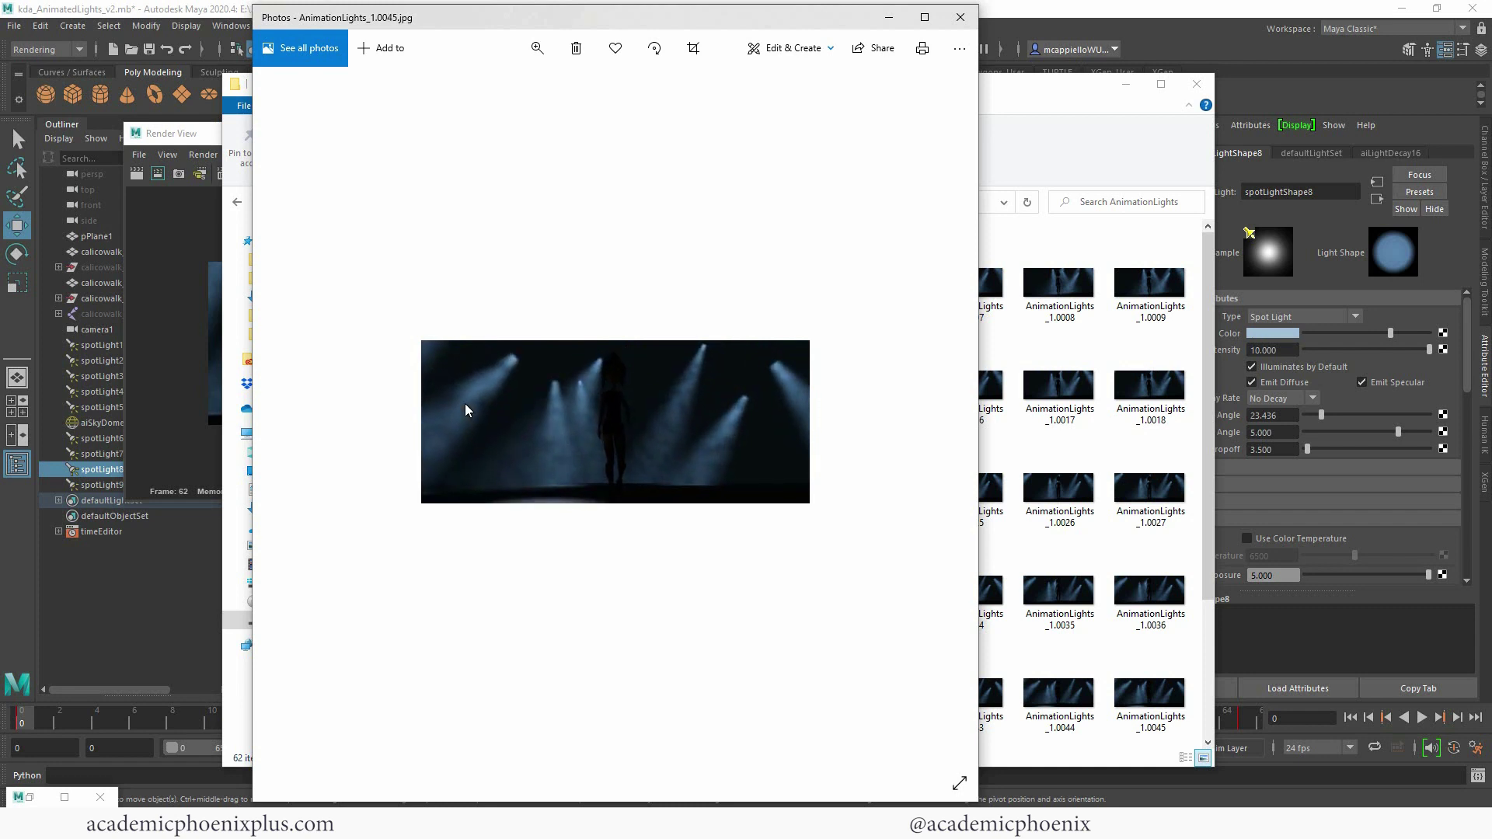
{"action": "scroll", "coordinate": [464, 410], "scroll_direction": "down", "scroll_amount": 7}
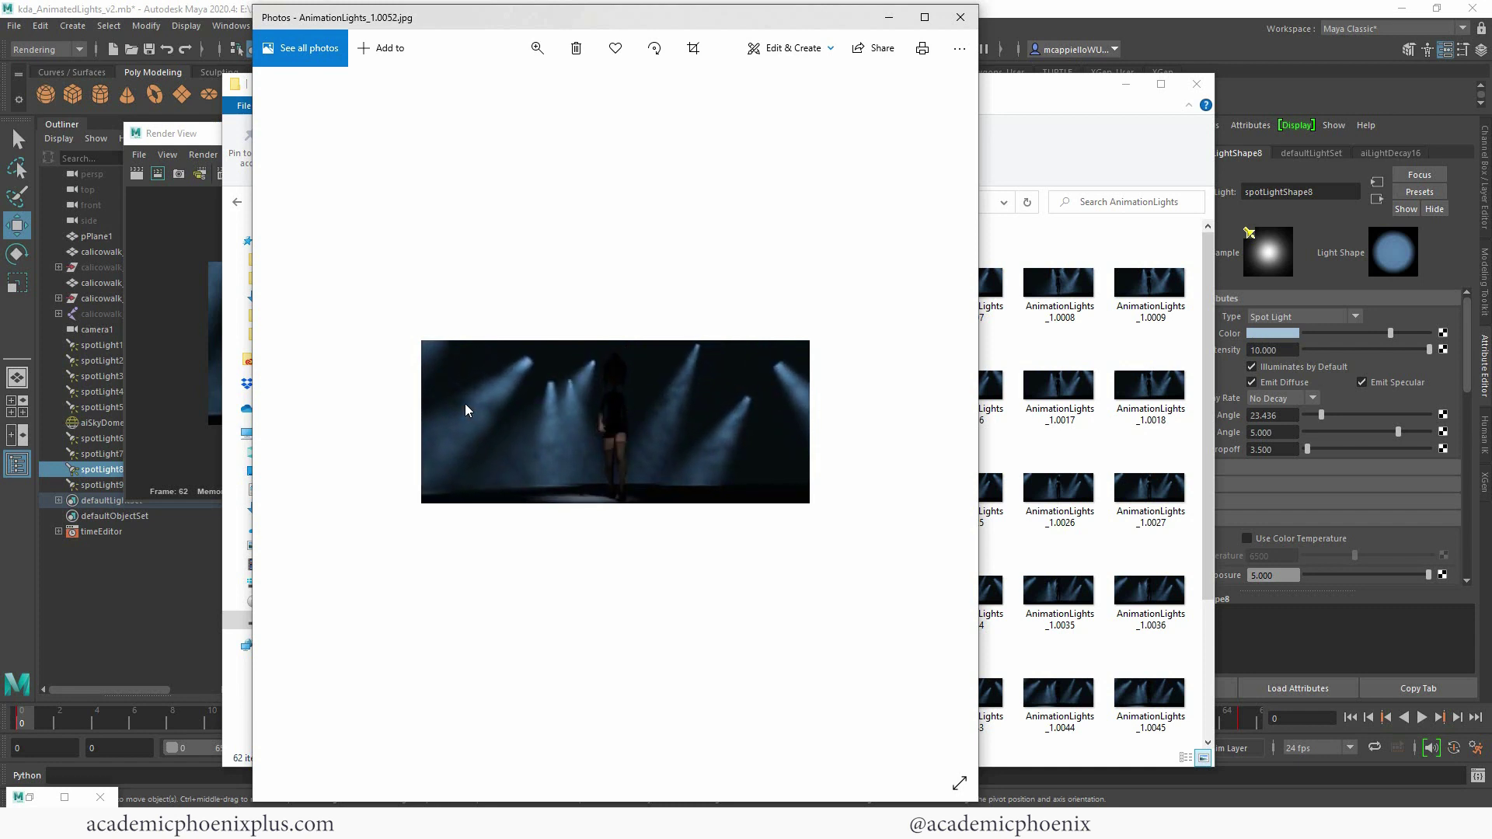
{"action": "scroll", "coordinate": [465, 405], "scroll_direction": "down", "scroll_amount": 4}
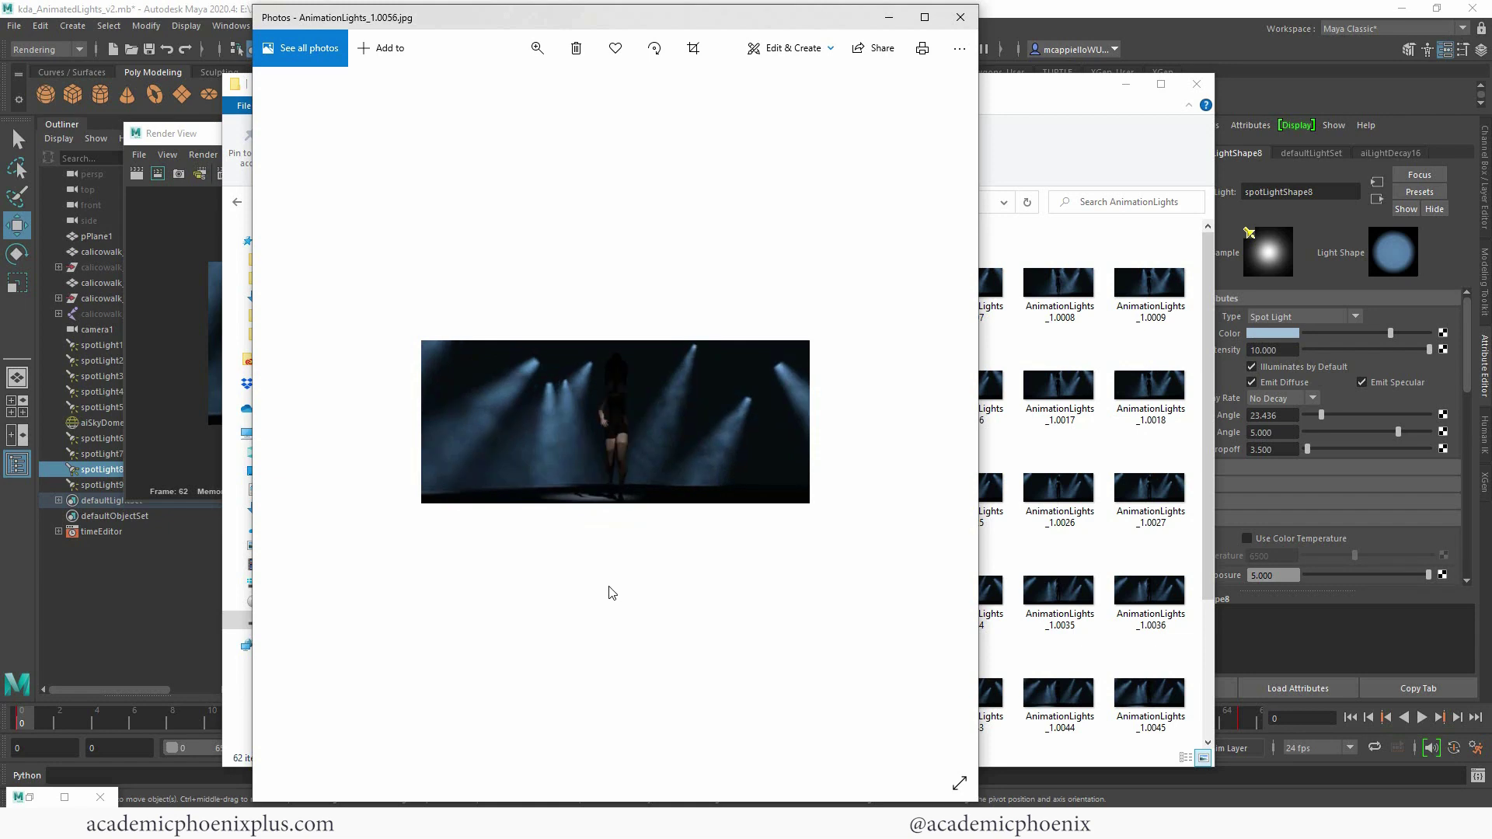
{"action": "left_click", "coordinate": [961, 17]}
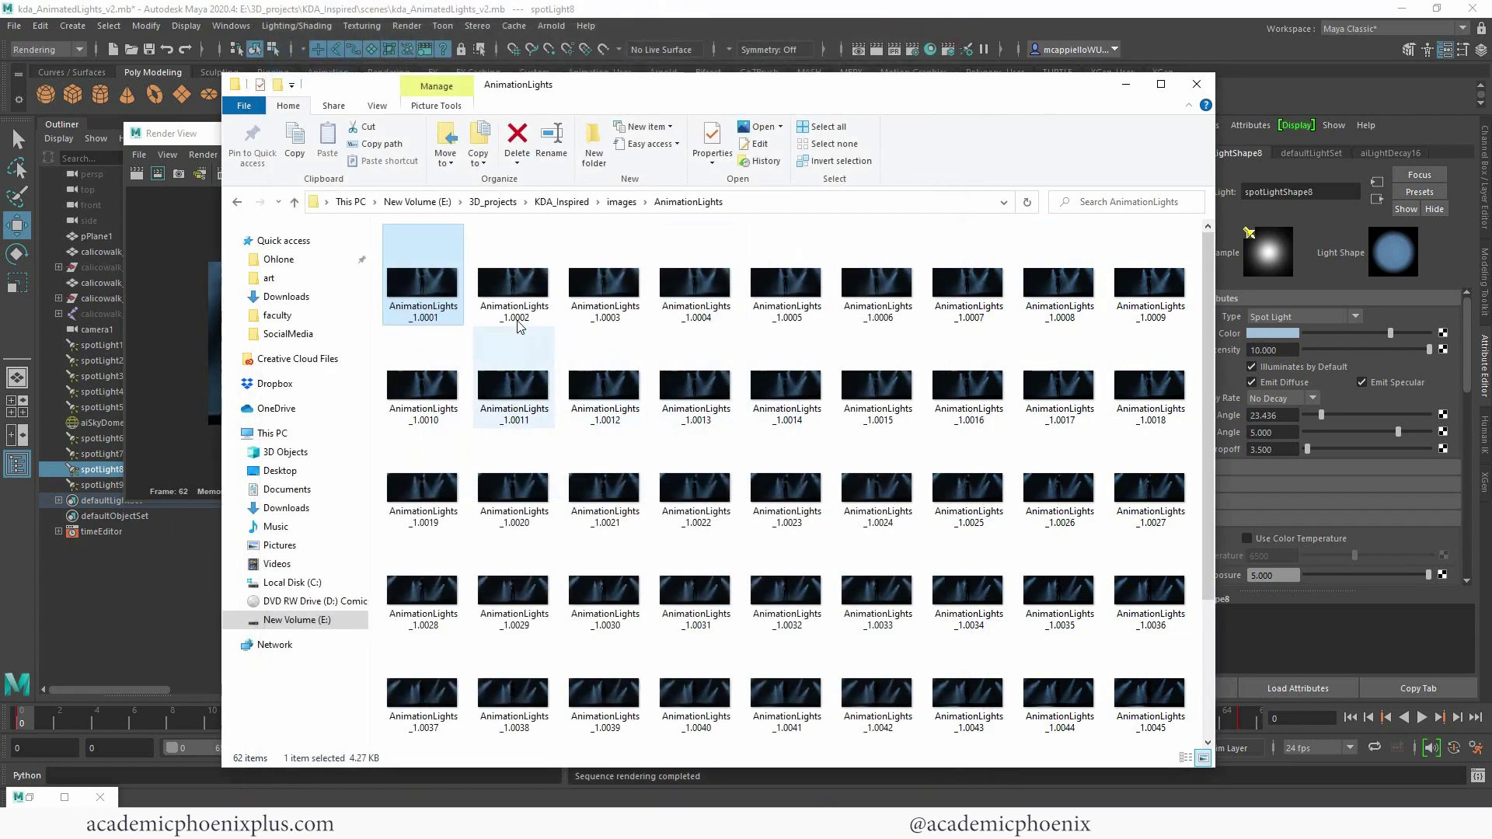
Reopen the first frame for another look, close Photos and minimize File Explorer
{"action": "double_click", "coordinate": [447, 311]}
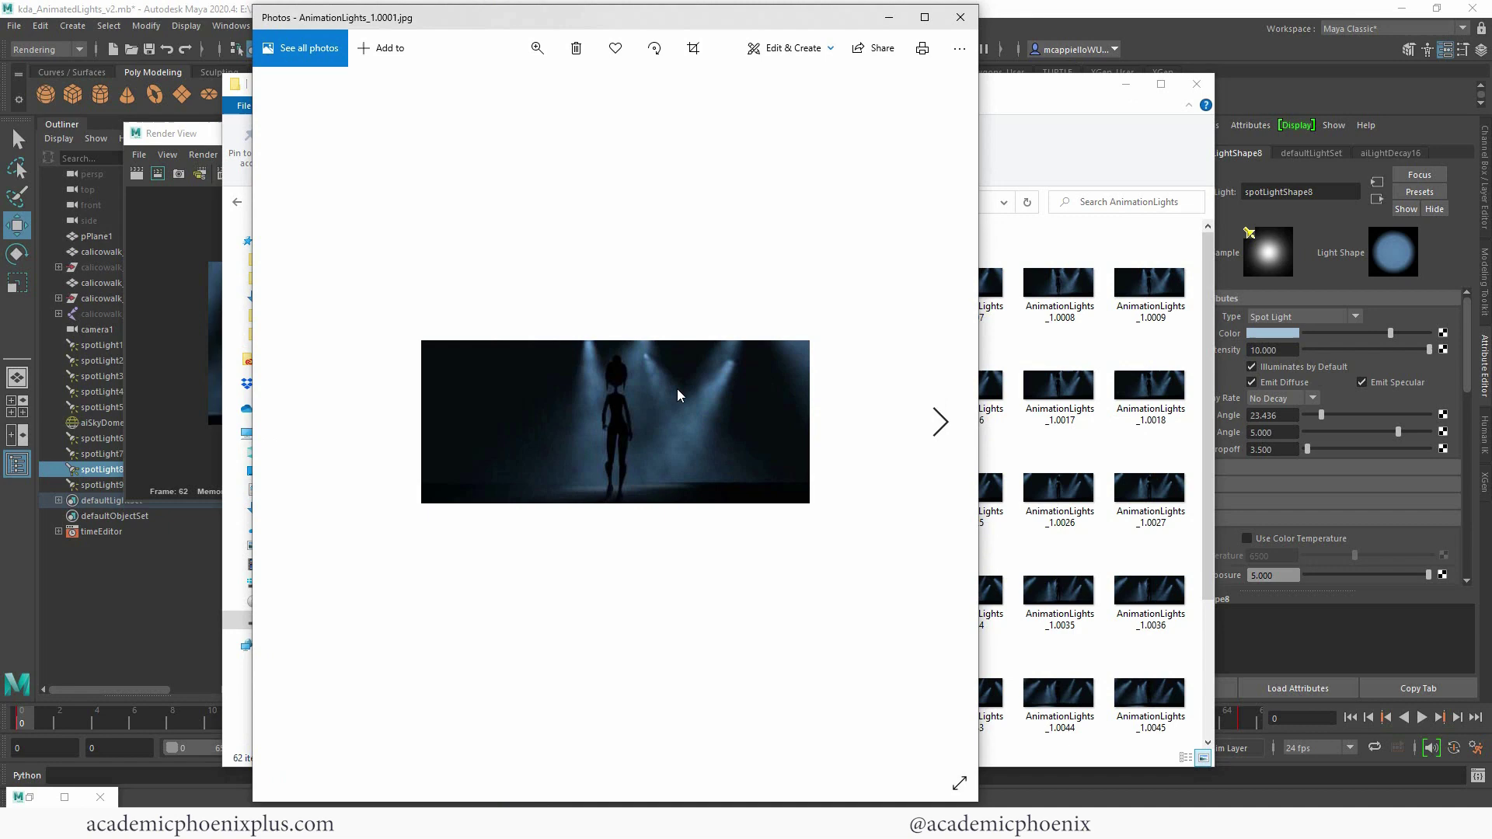
{"action": "scroll", "coordinate": [678, 395], "scroll_direction": "down", "scroll_amount": 6}
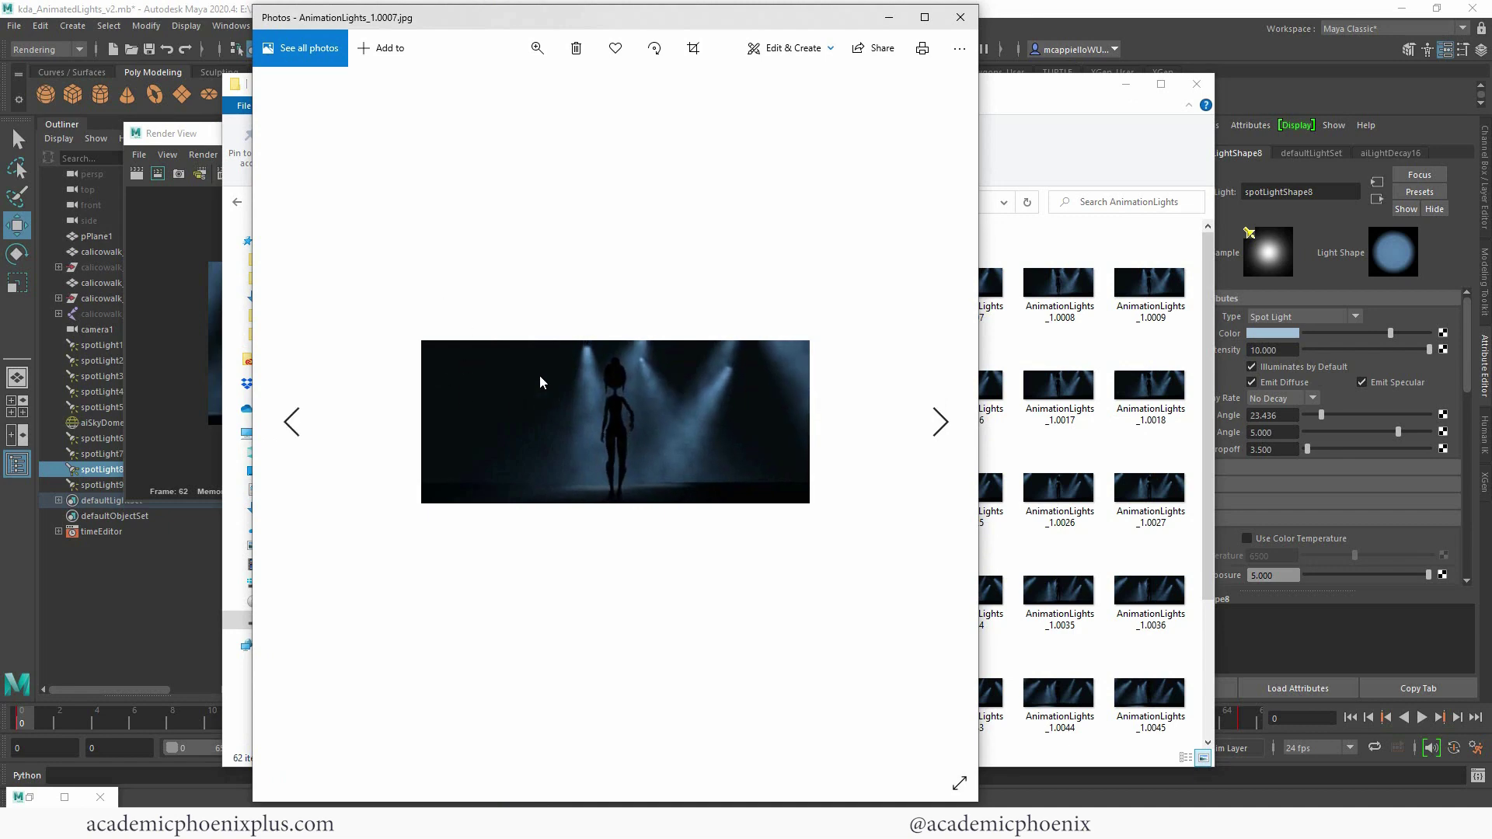
{"action": "key", "text": "Escape"}
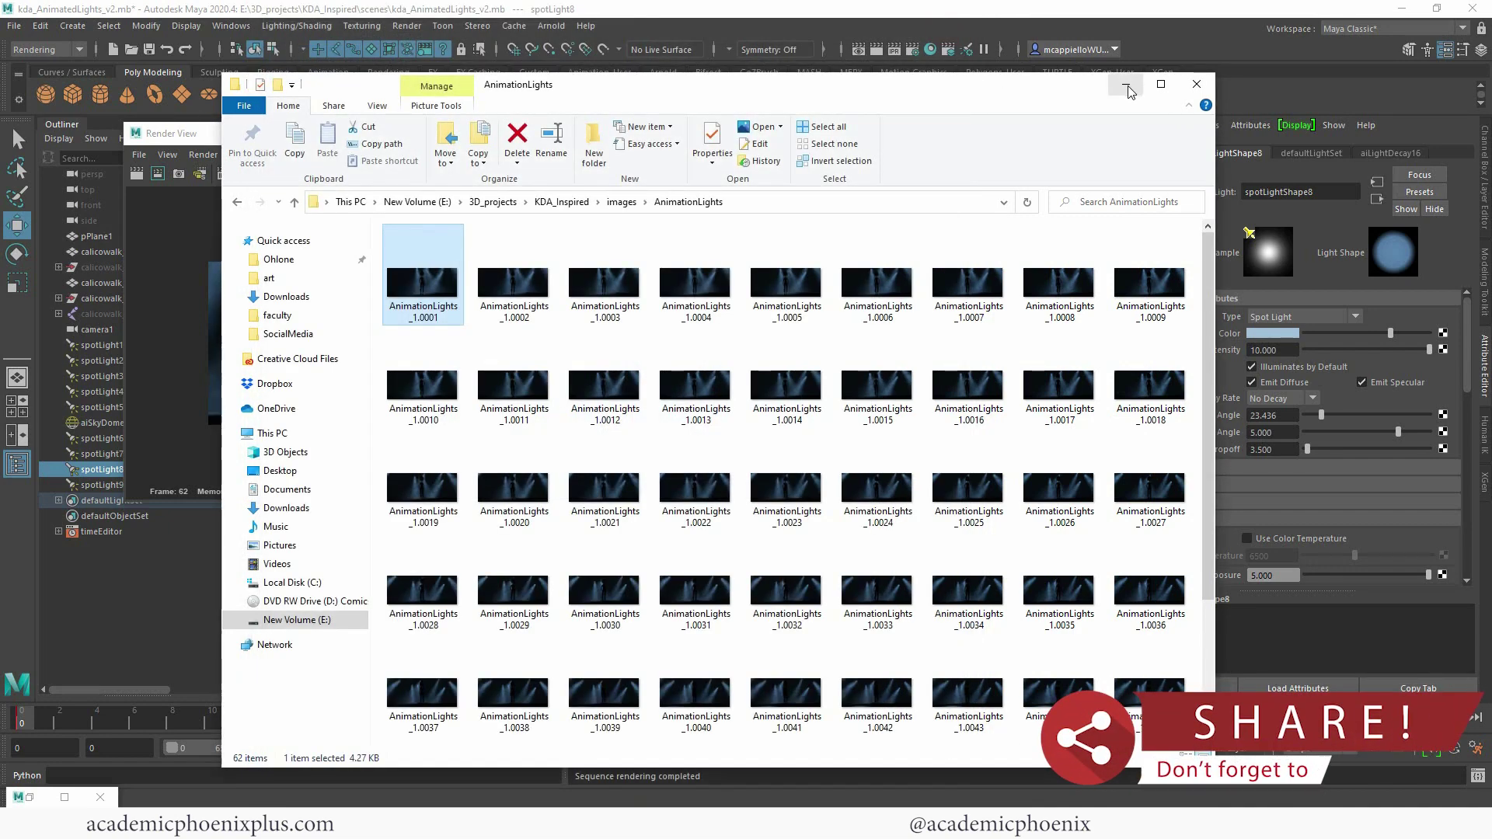
{"action": "left_click", "coordinate": [1129, 92]}
Close the old render preview and show camera1 and persp side by side in two panes
{"action": "left_click", "coordinate": [670, 132]}
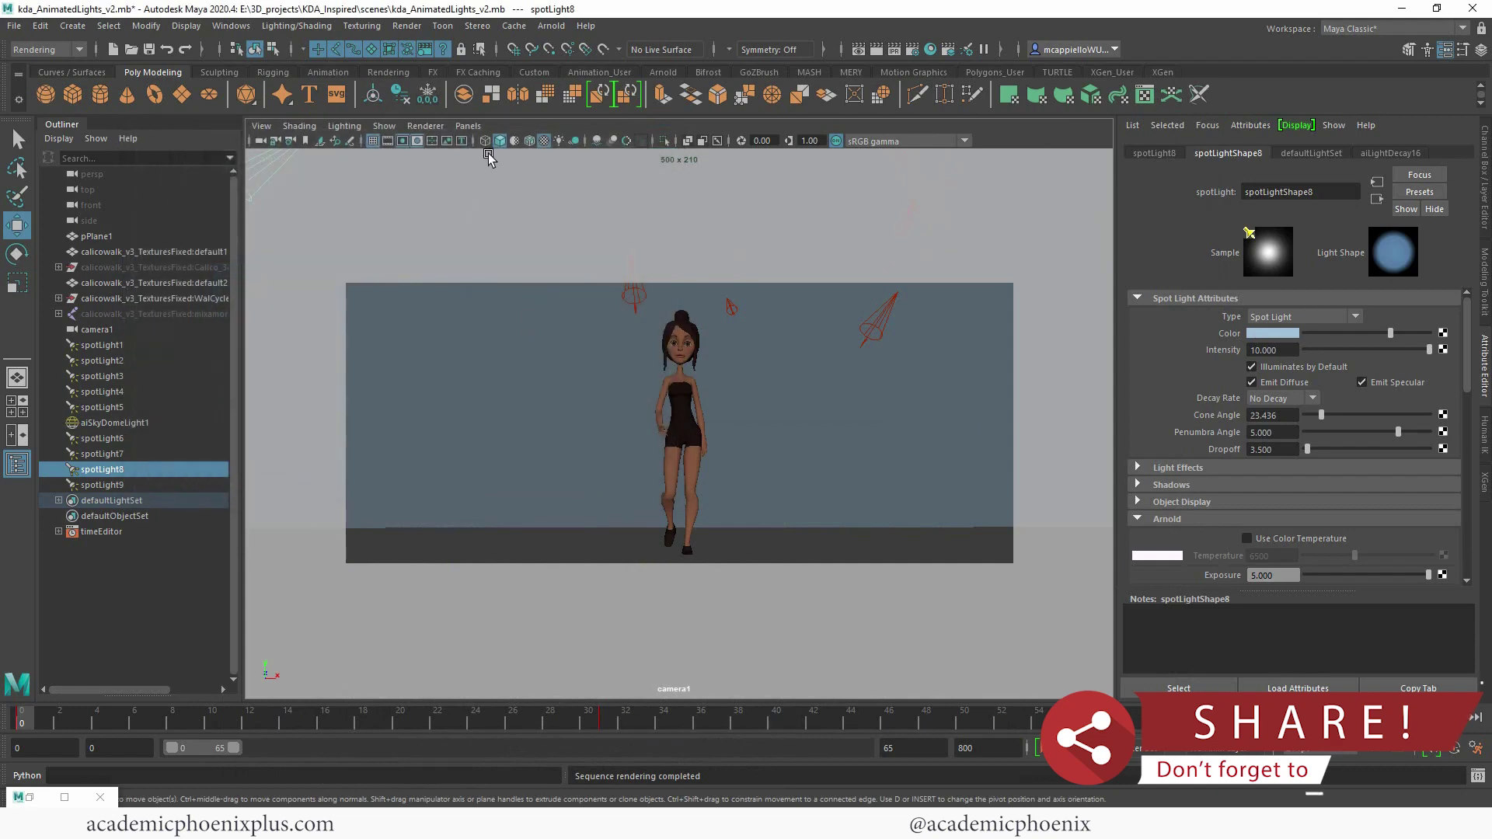
{"action": "left_click", "coordinate": [468, 125]}
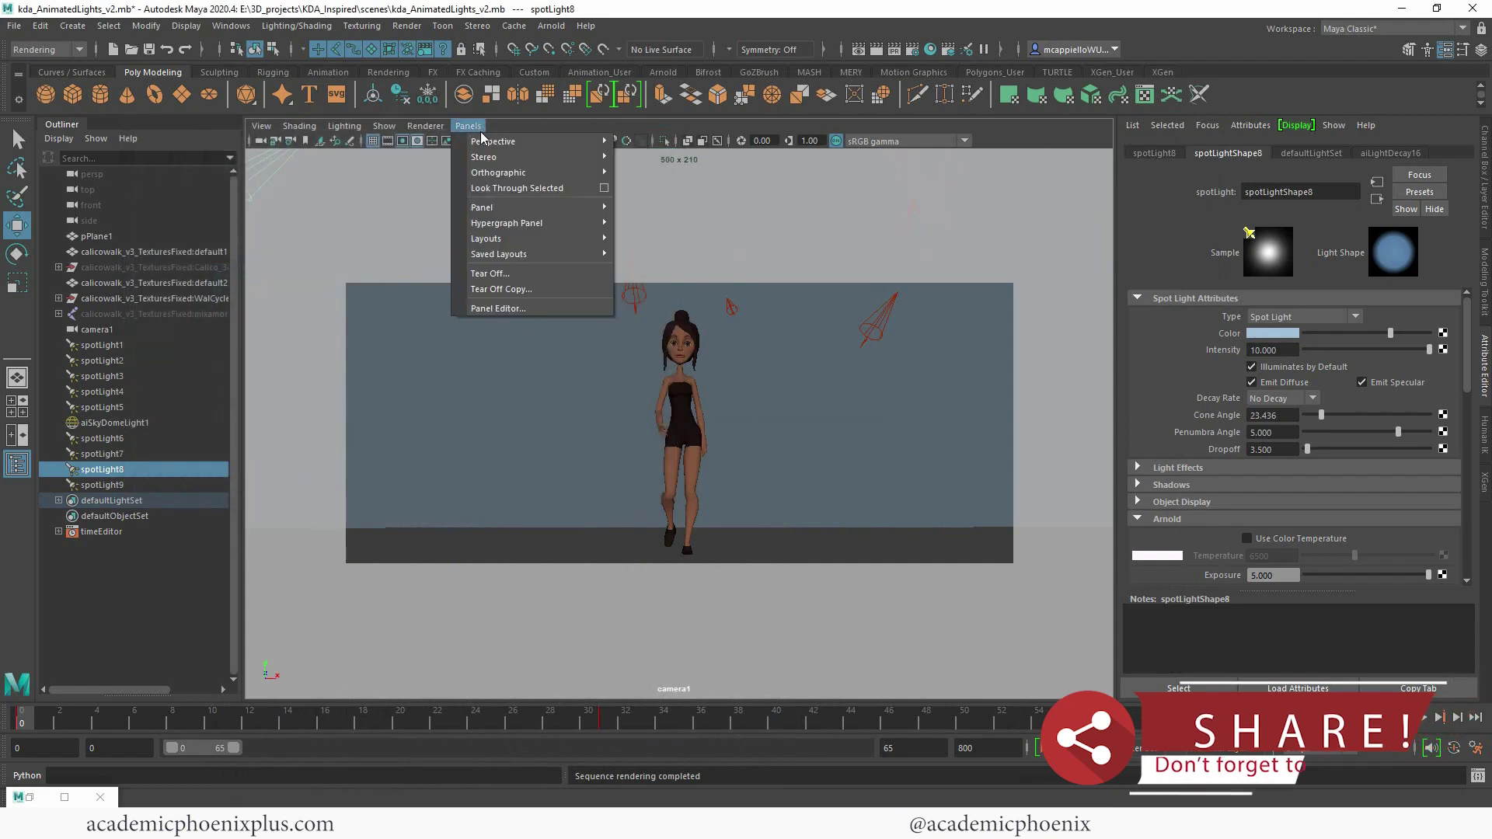
{"action": "left_click", "coordinate": [22, 433]}
{"action": "left_click", "coordinate": [22, 433]}
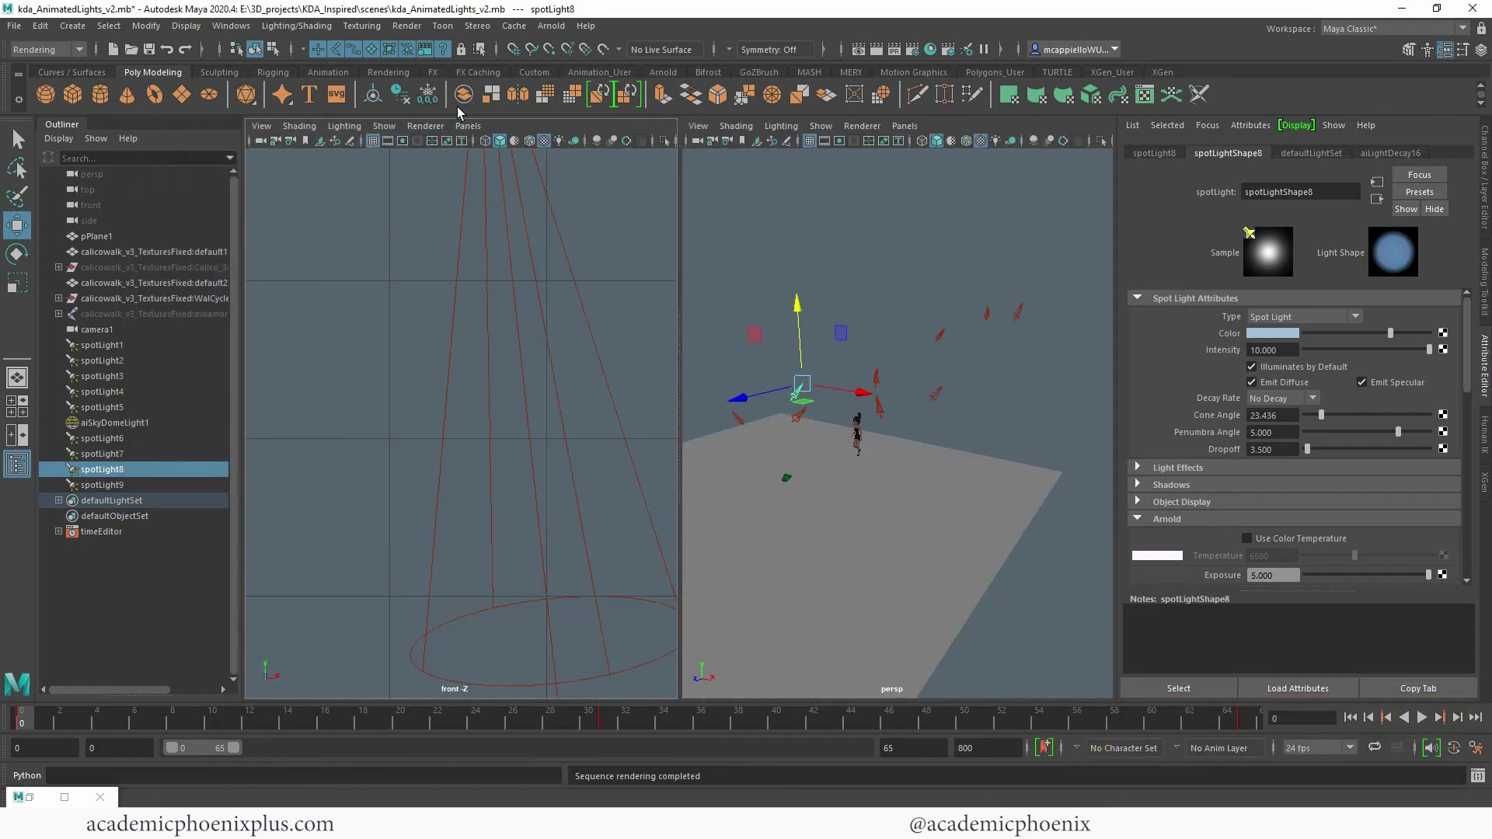
{"action": "left_click", "coordinate": [468, 125]}
{"action": "mouse_move", "coordinate": [497, 140]}
{"action": "left_click", "coordinate": [645, 155]}
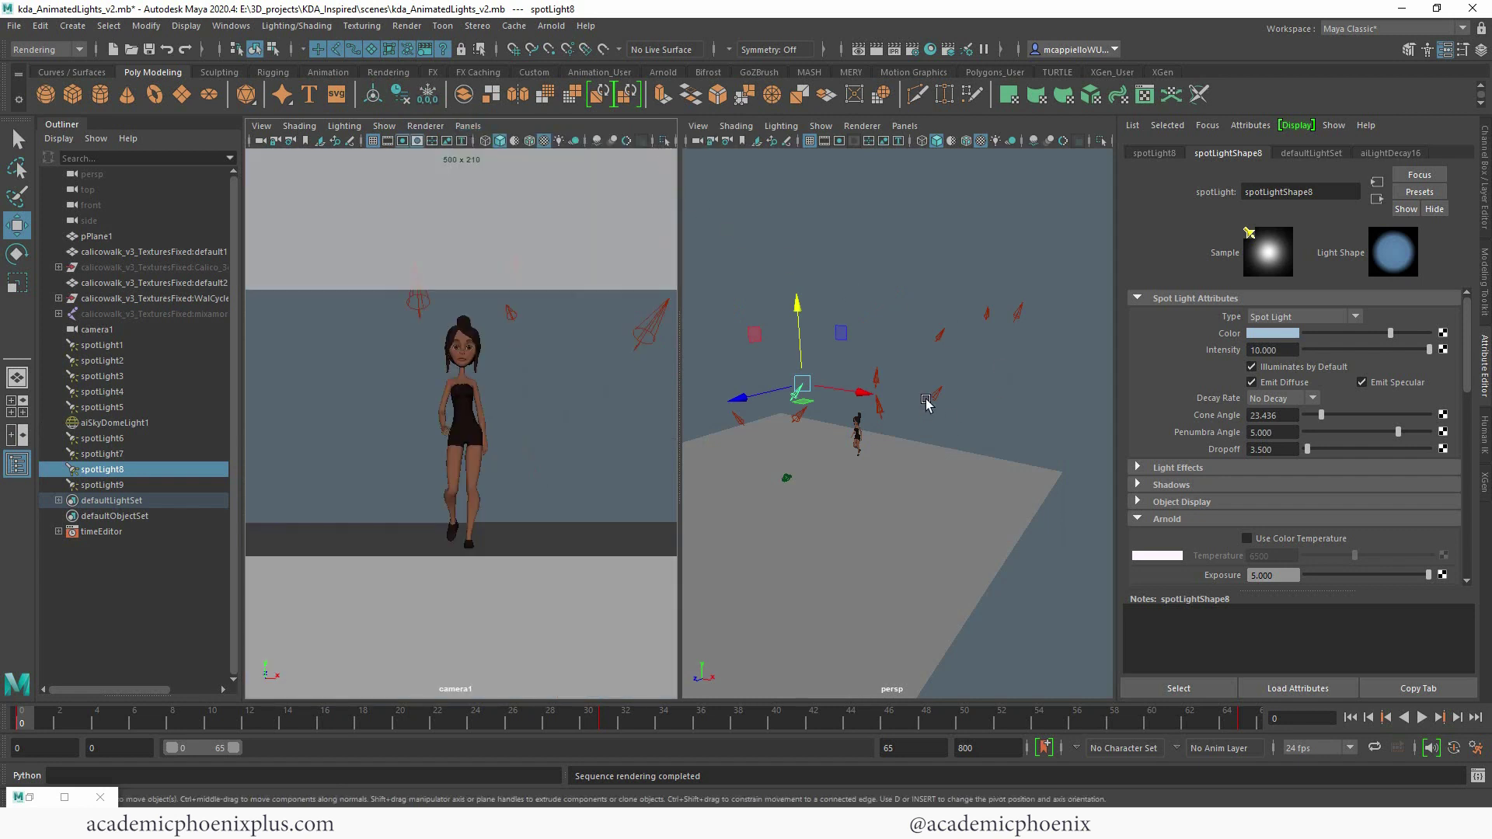
{"action": "left_click_drag", "start_coordinate": [899, 352], "coordinate": [935, 327], "text": "alt"}
Duplicate spotLight1 as spotLight10 and tilt the copy so its cone points up-right
{"action": "left_click", "coordinate": [923, 322]}
{"action": "key", "text": "ctrl+d"}
{"action": "key", "text": "t"}
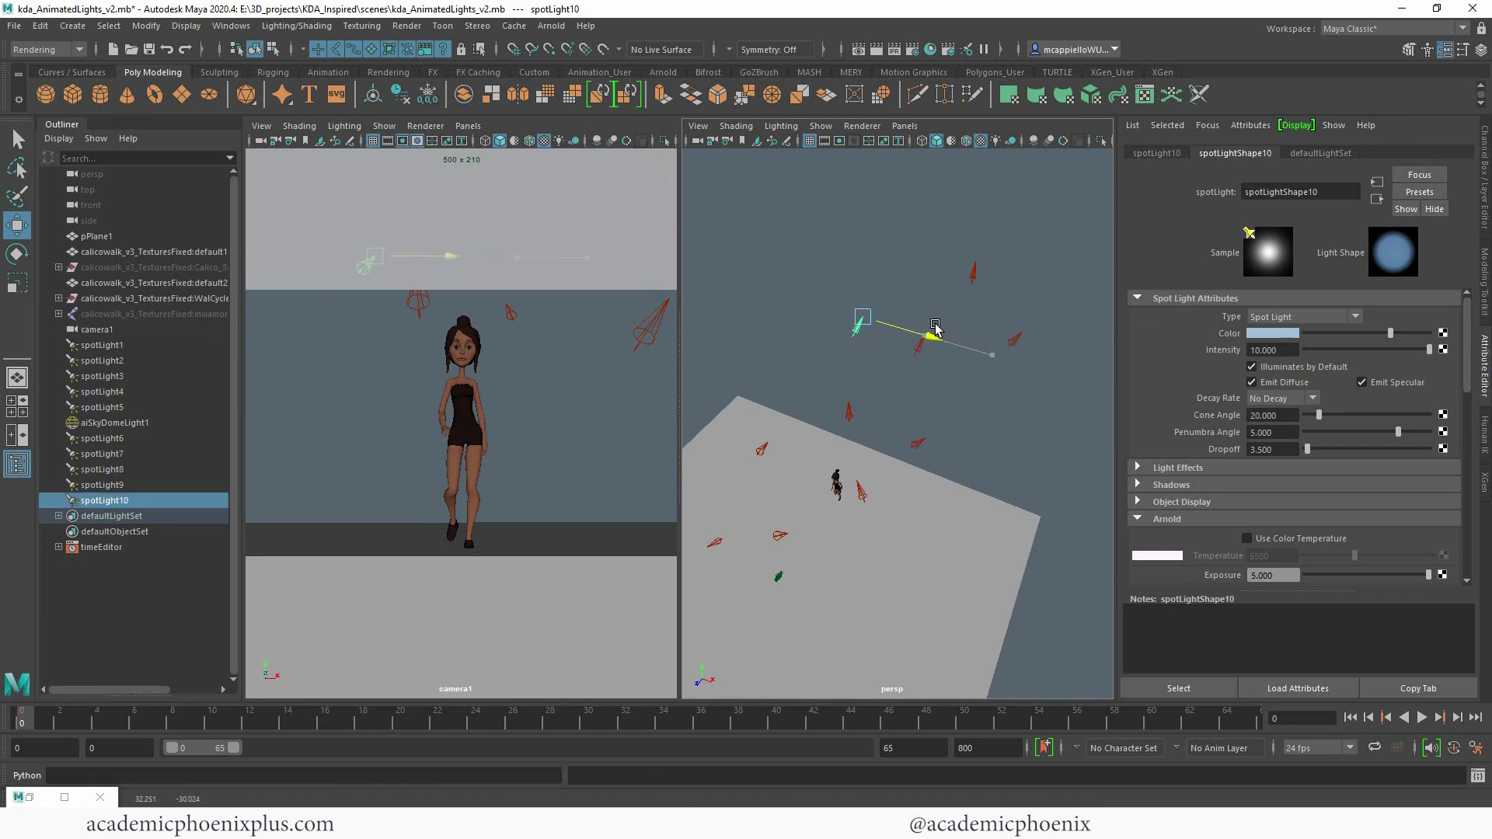
{"action": "key", "text": "e"}
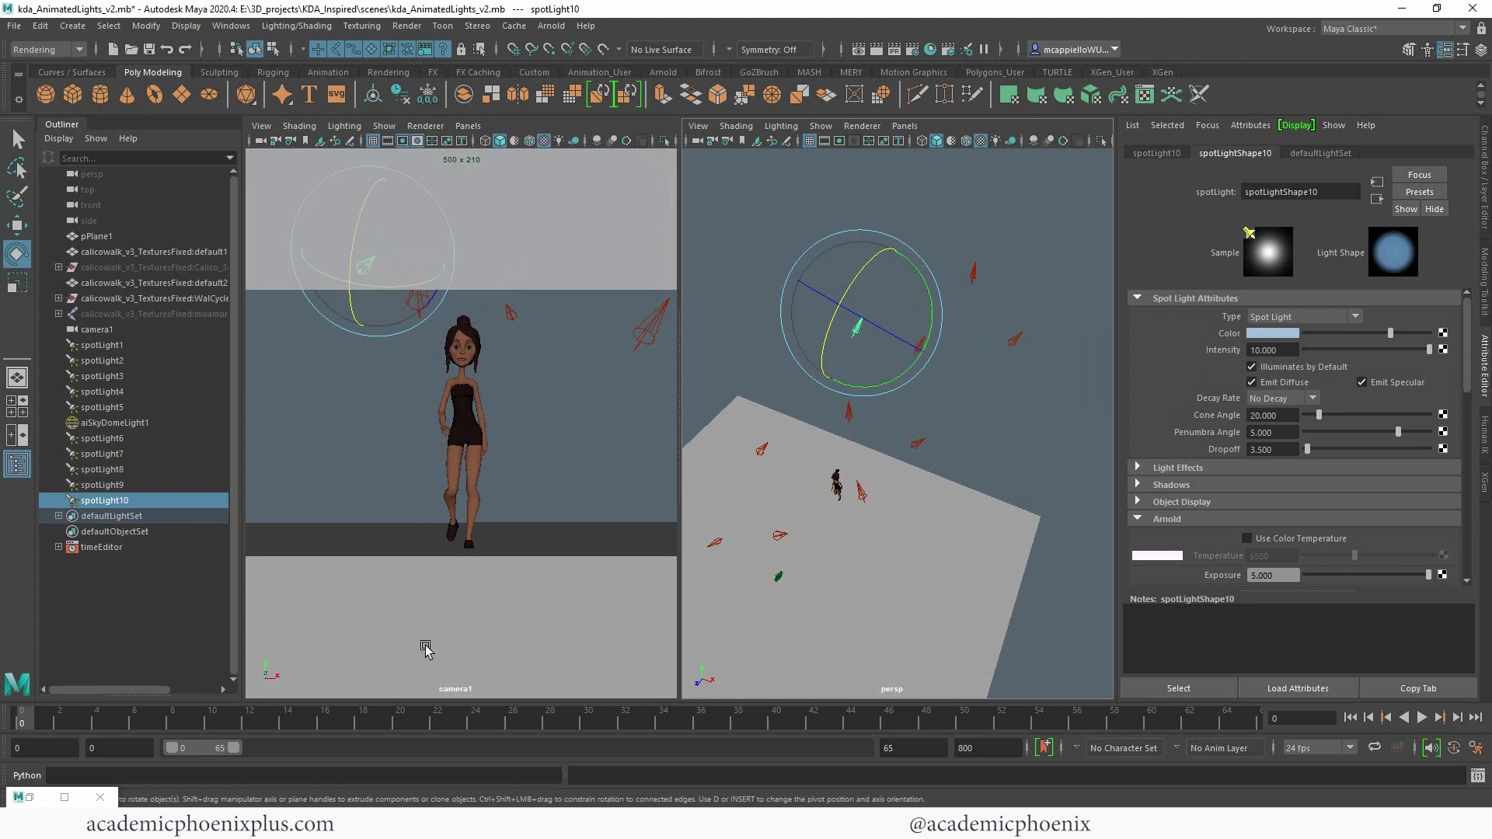
{"action": "left_click", "coordinate": [1239, 721]}
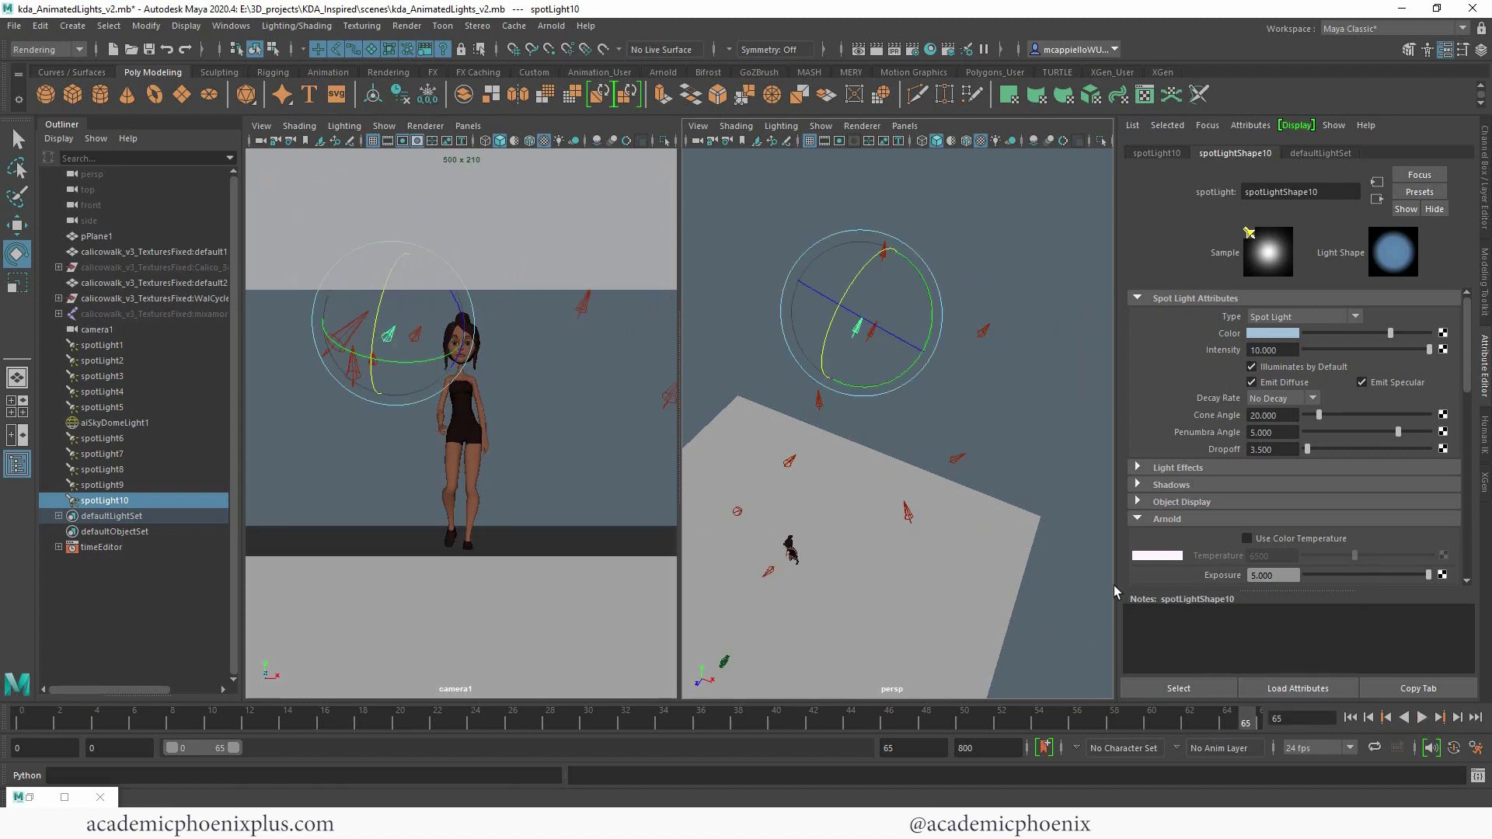
{"action": "key", "text": "w"}
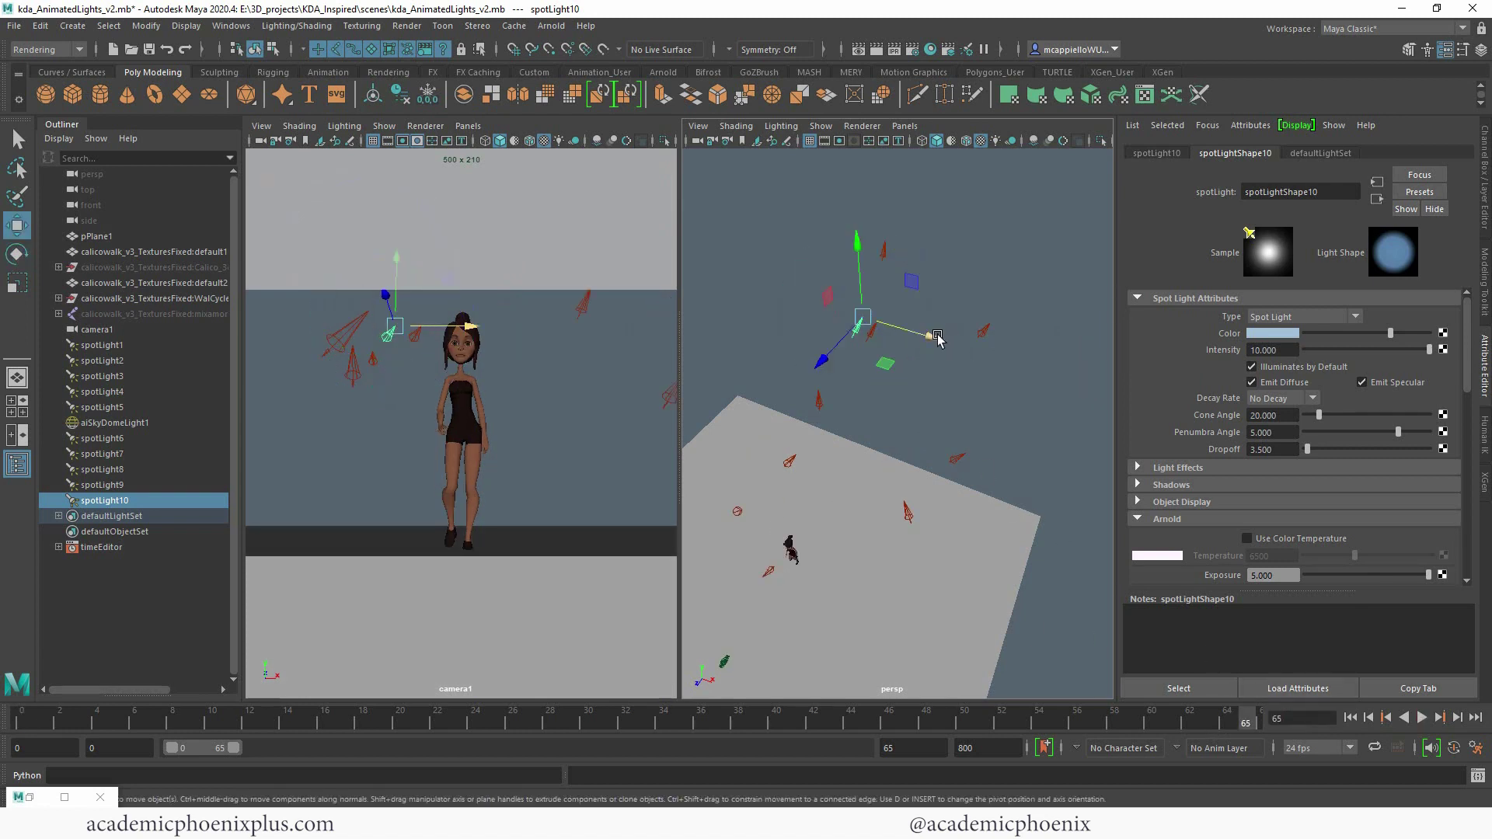
{"action": "key", "text": "alt+v"}
{"action": "key", "text": "alt+v"}
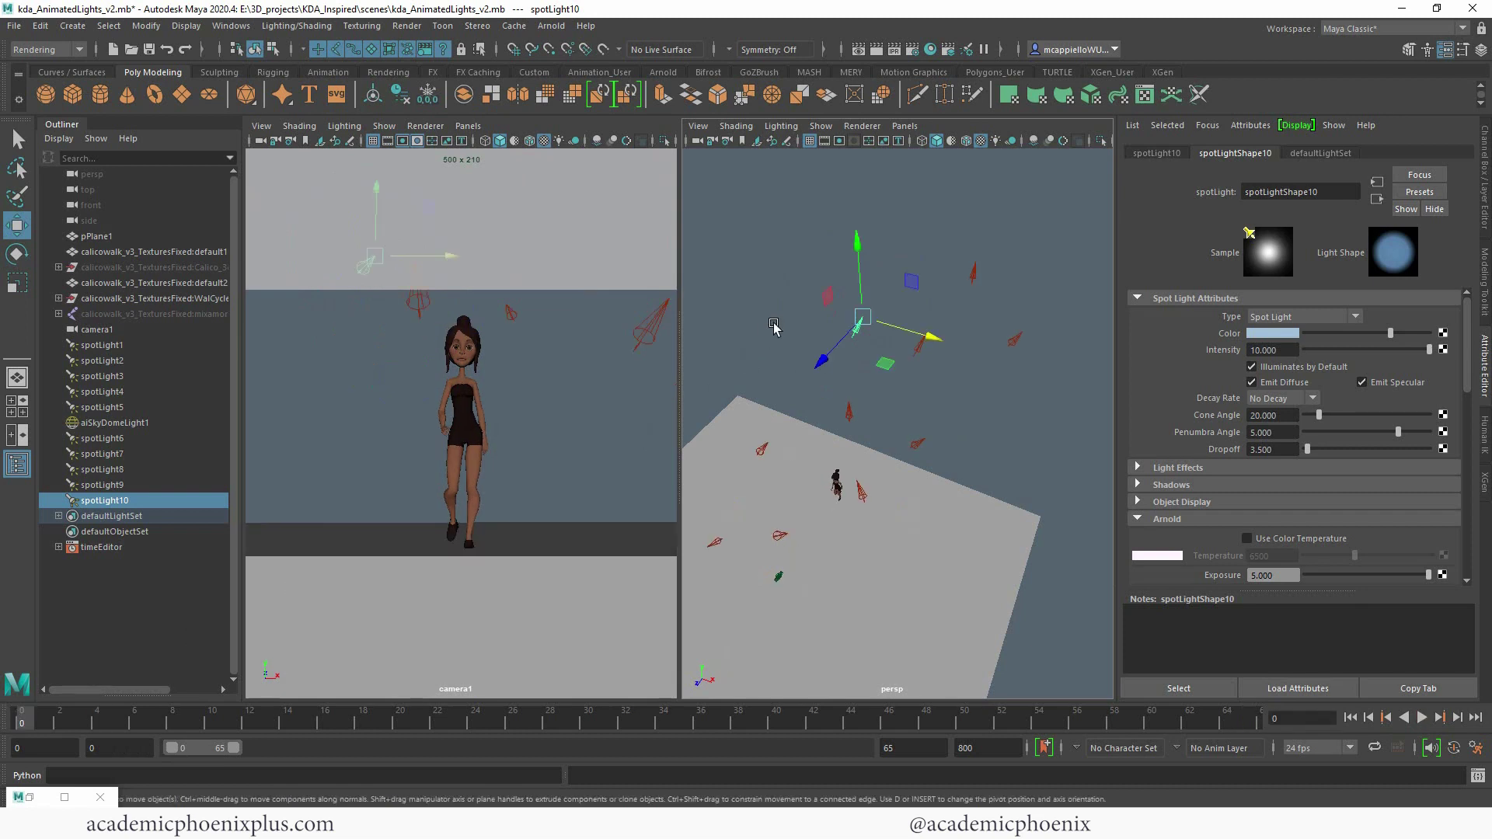
{"action": "key", "text": "e"}
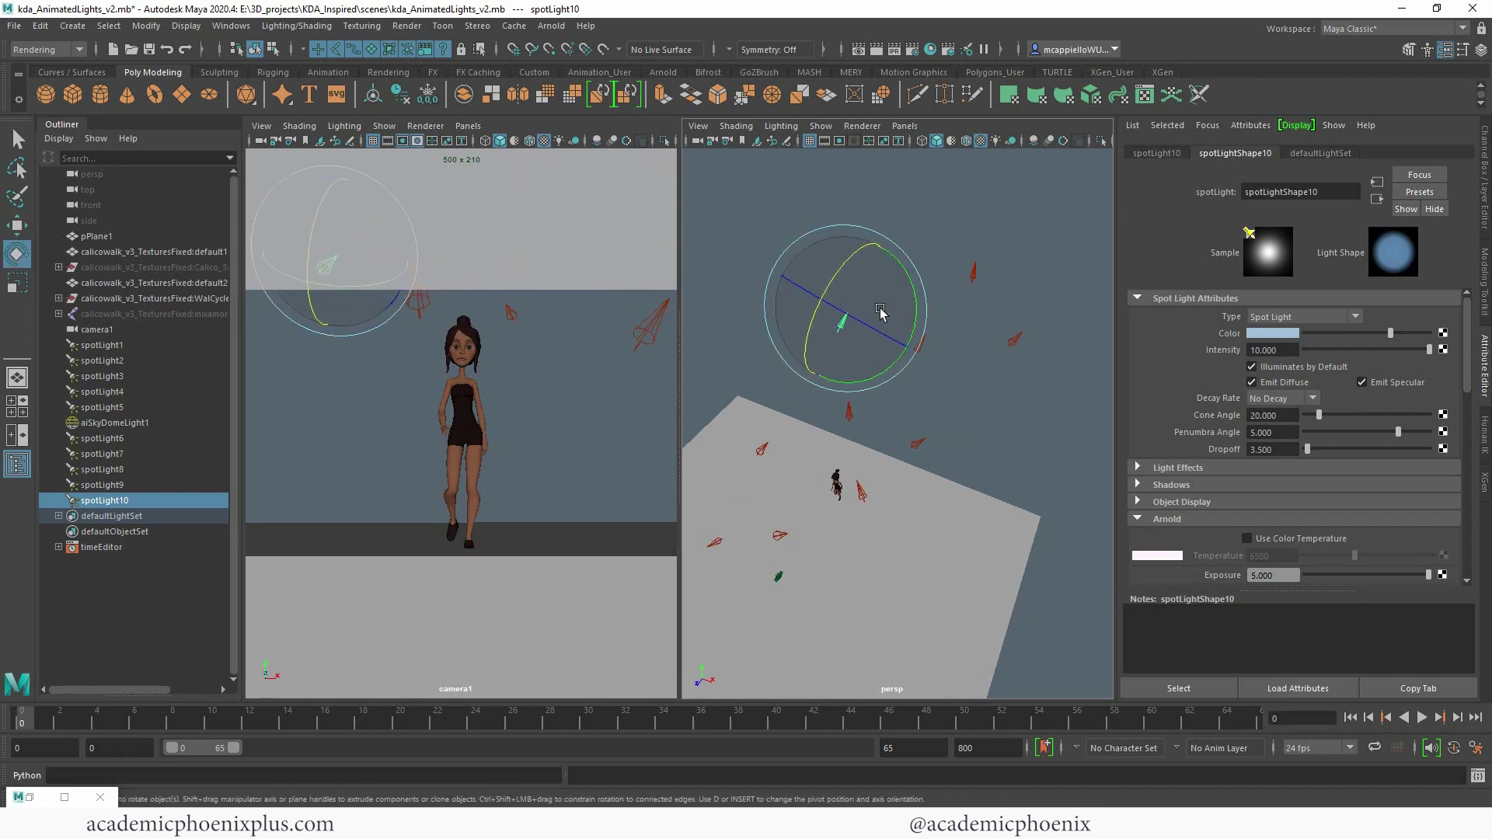
{"action": "left_click_drag", "start_coordinate": [877, 288], "coordinate": [843, 271]}
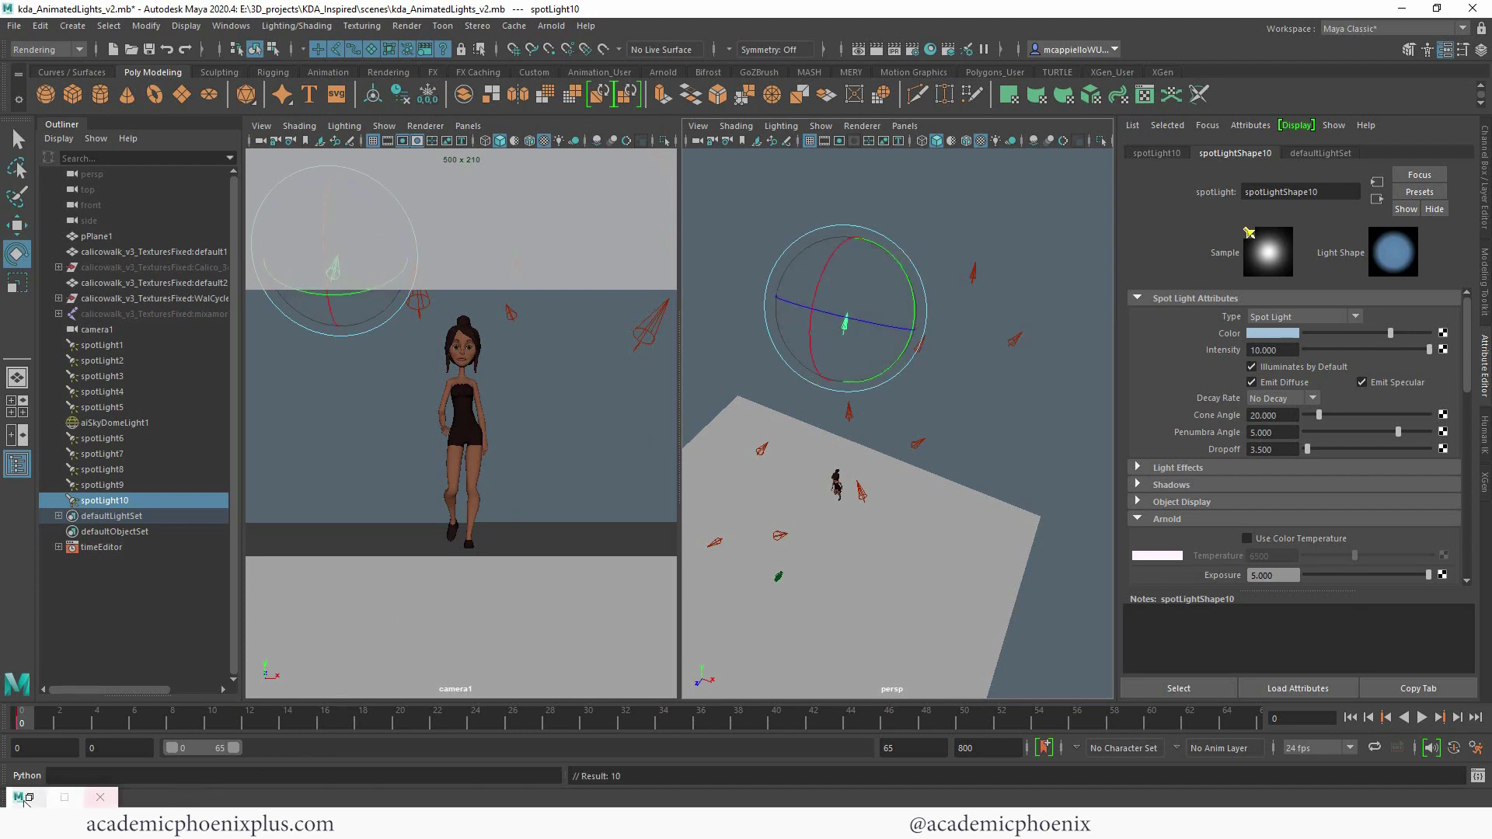
{"action": "right_click", "coordinate": [45, 800]}
{"action": "left_click", "coordinate": [44, 683]}
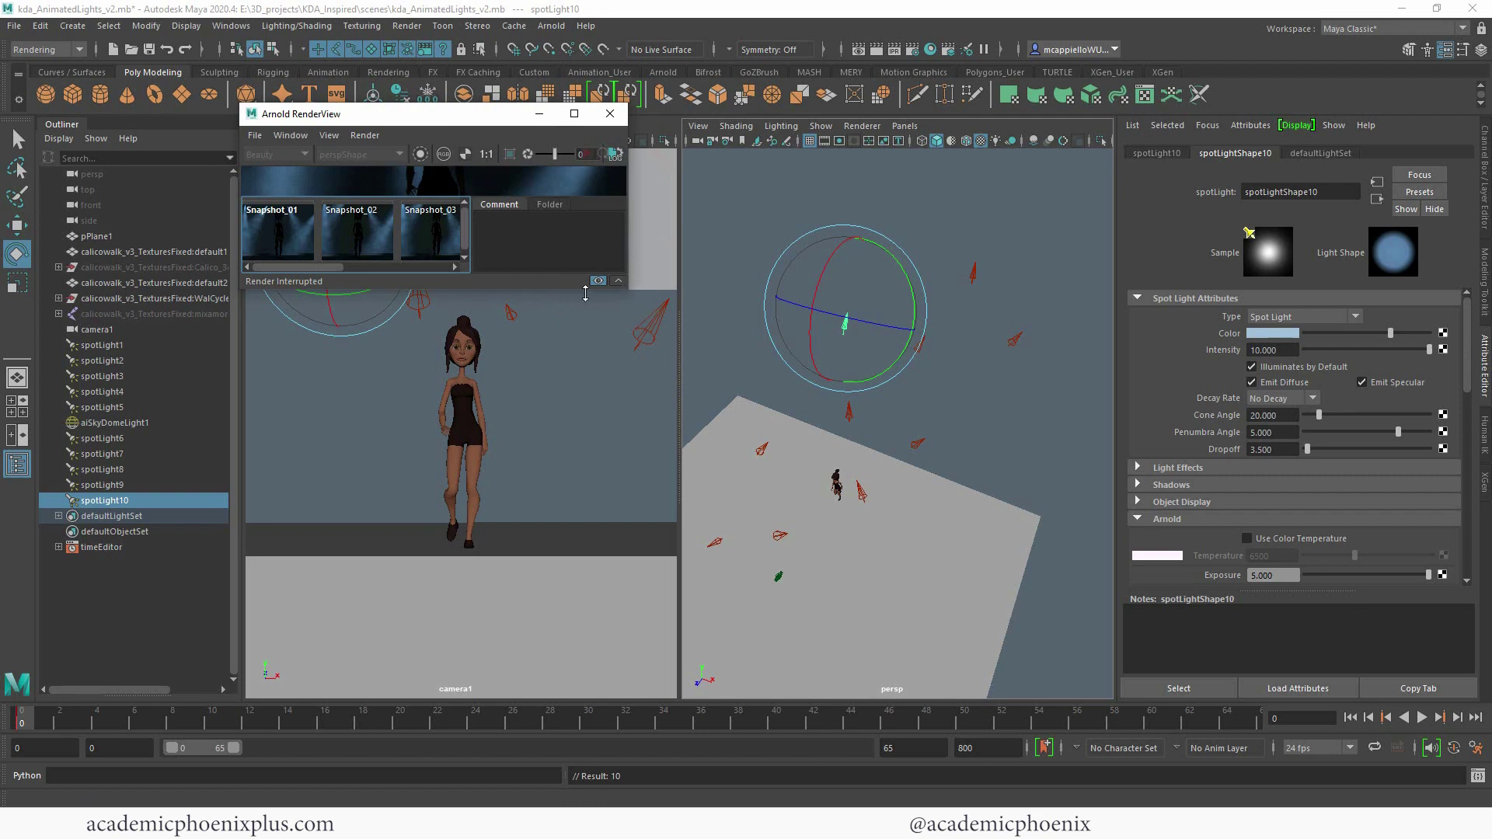
{"action": "left_click_drag", "start_coordinate": [626, 289], "coordinate": [1107, 649]}
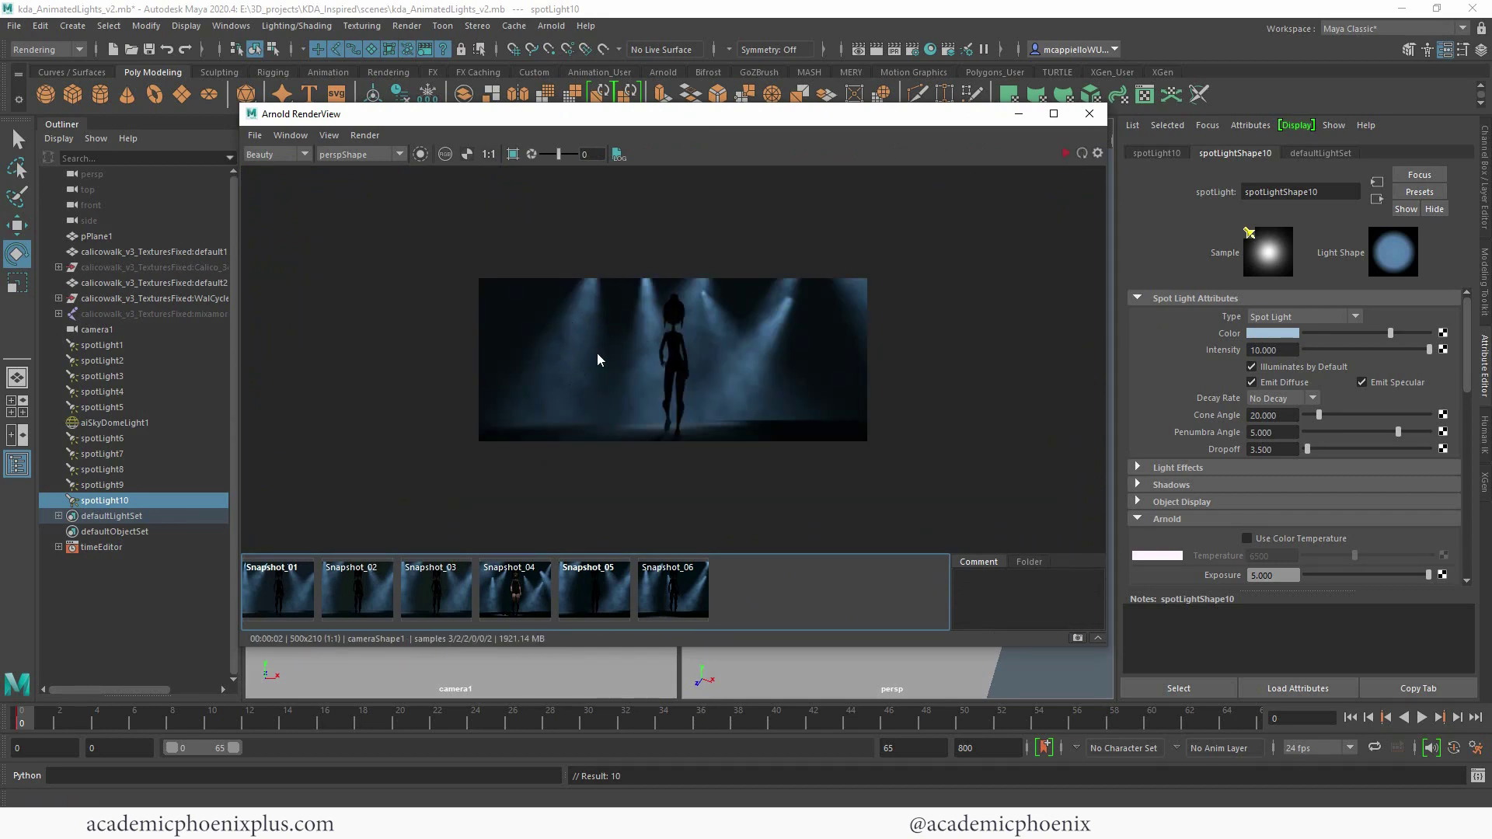
{"action": "key", "text": "super+Down"}
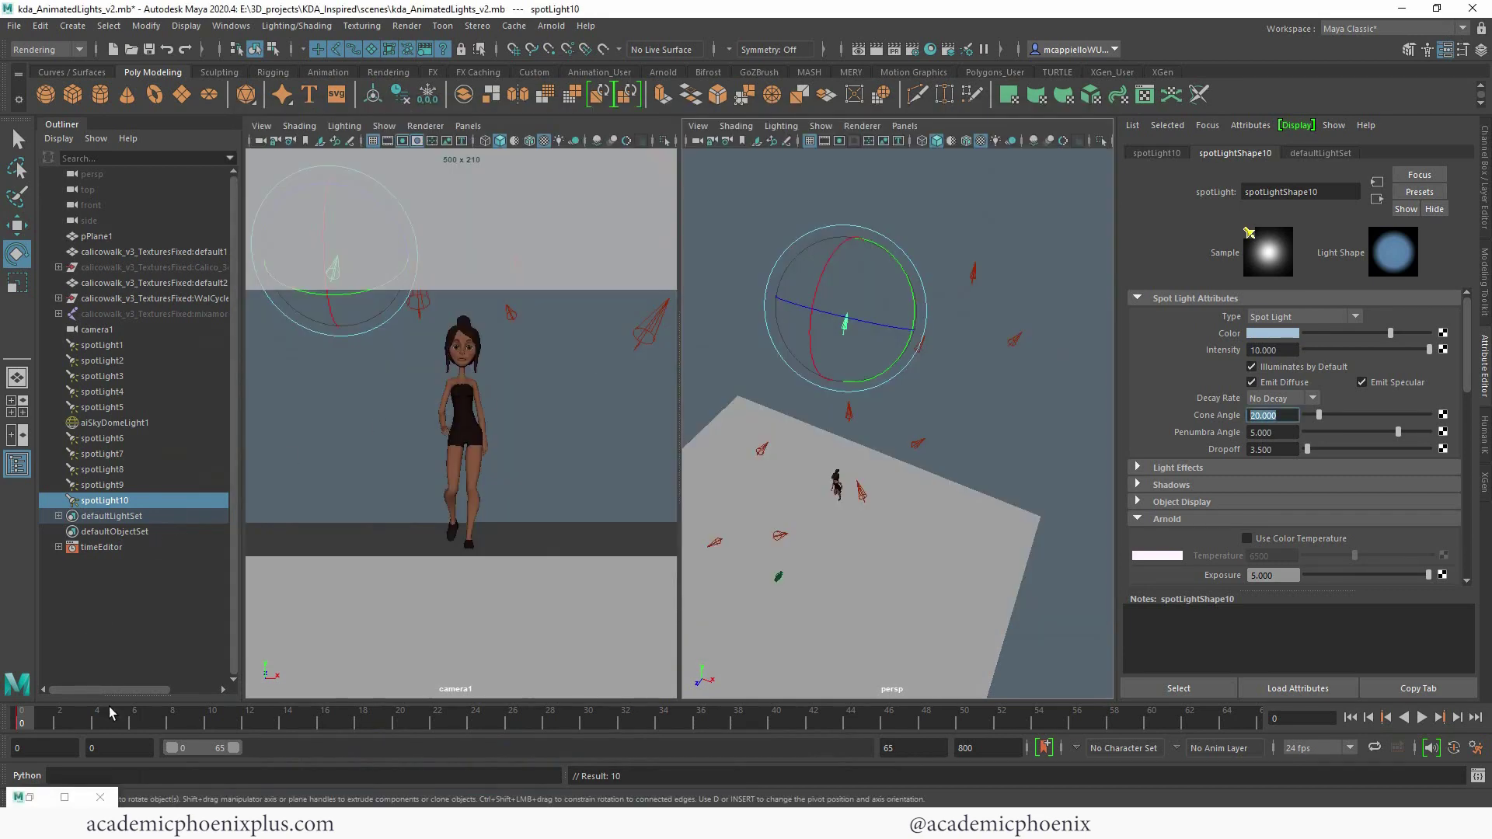
Move spotLight10 left at frame 65, then play back the animation from frame 31
{"action": "left_click", "coordinate": [1242, 723]}
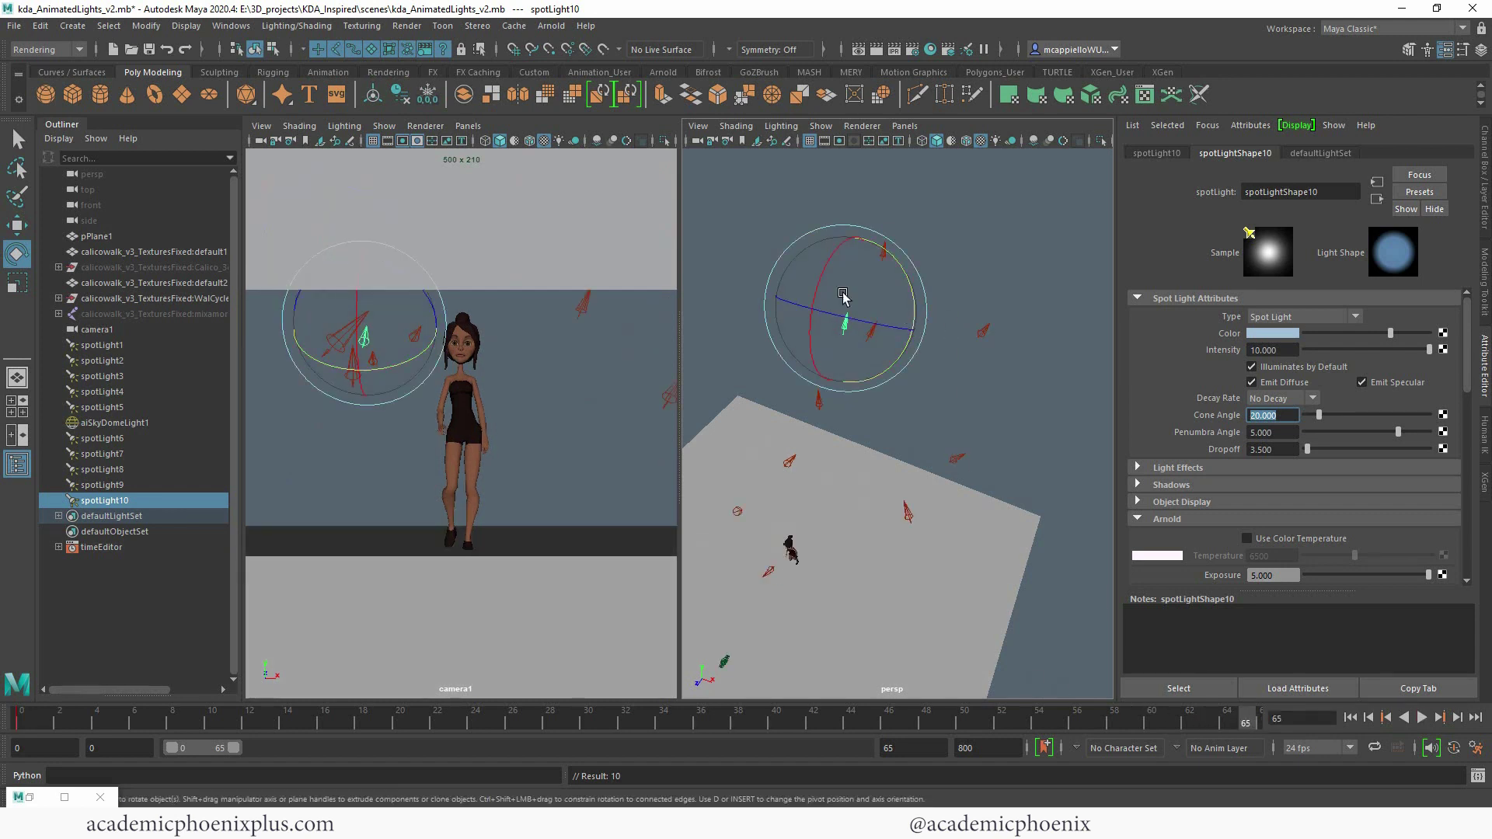
{"action": "key", "text": "w"}
{"action": "left_click_drag", "start_coordinate": [914, 329], "coordinate": [845, 315]}
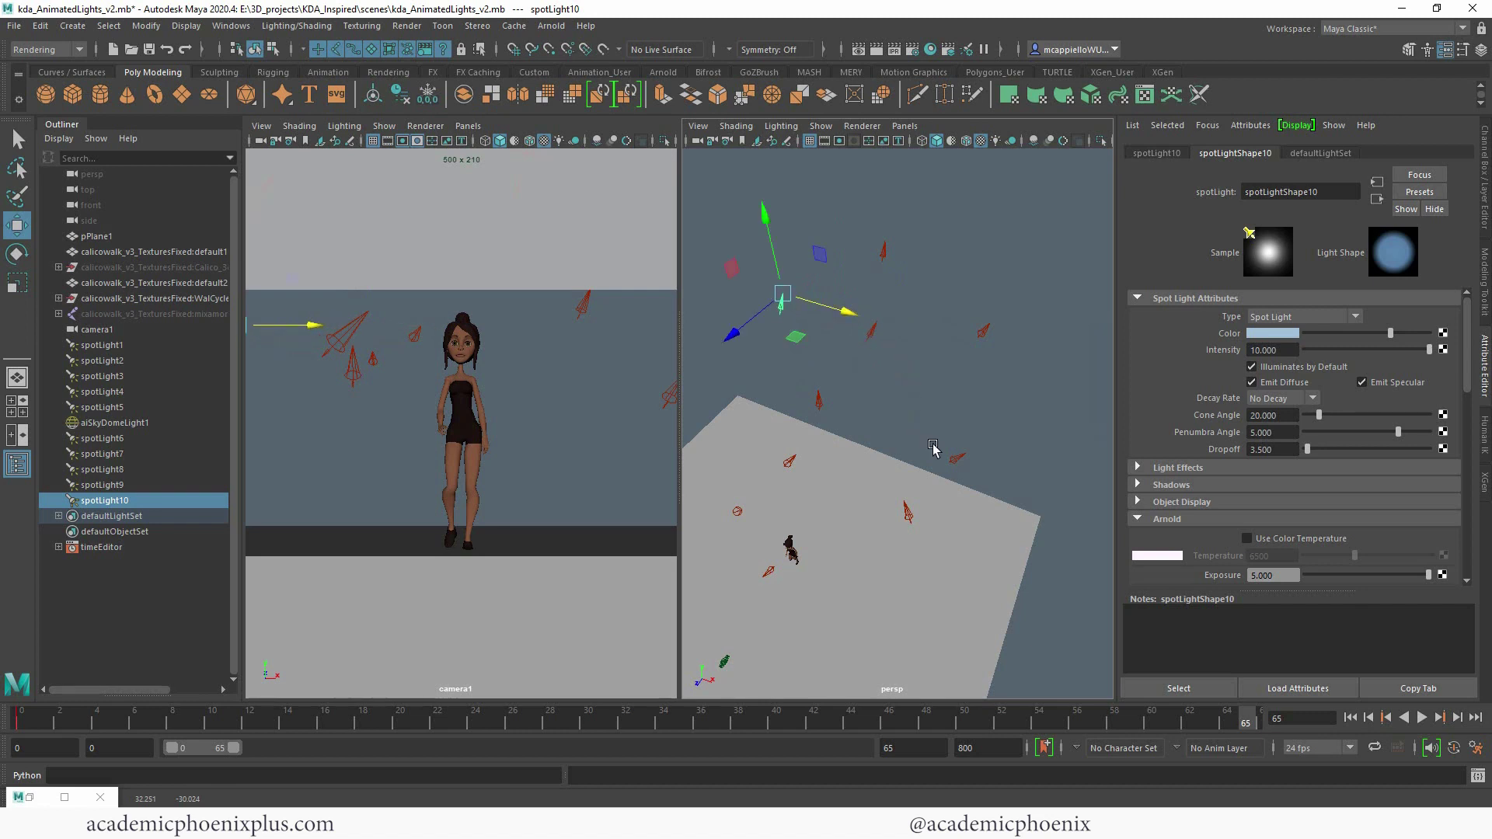
{"action": "left_click", "coordinate": [614, 721]}
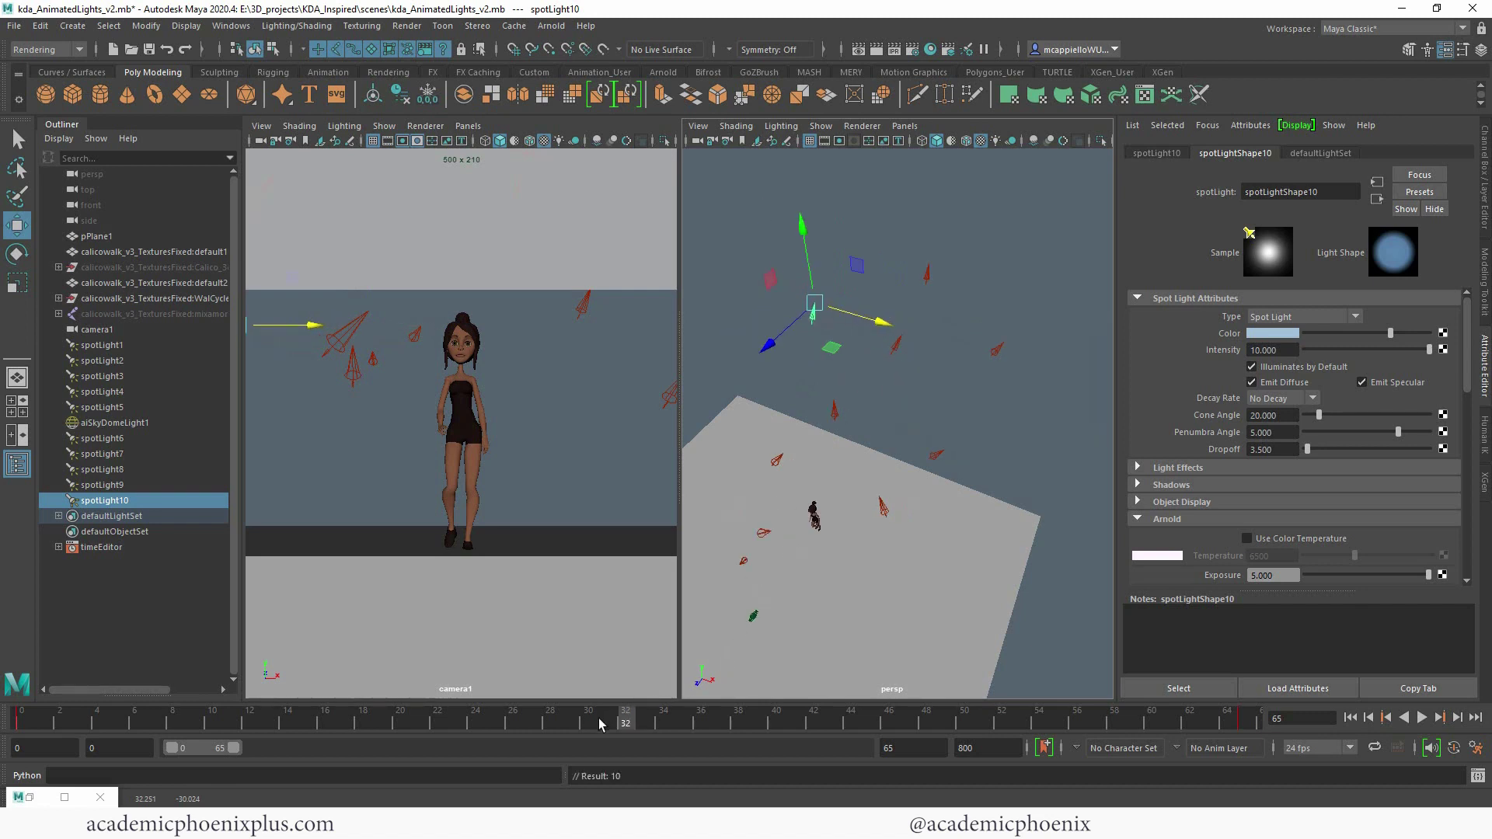
{"action": "key", "text": "alt+v"}
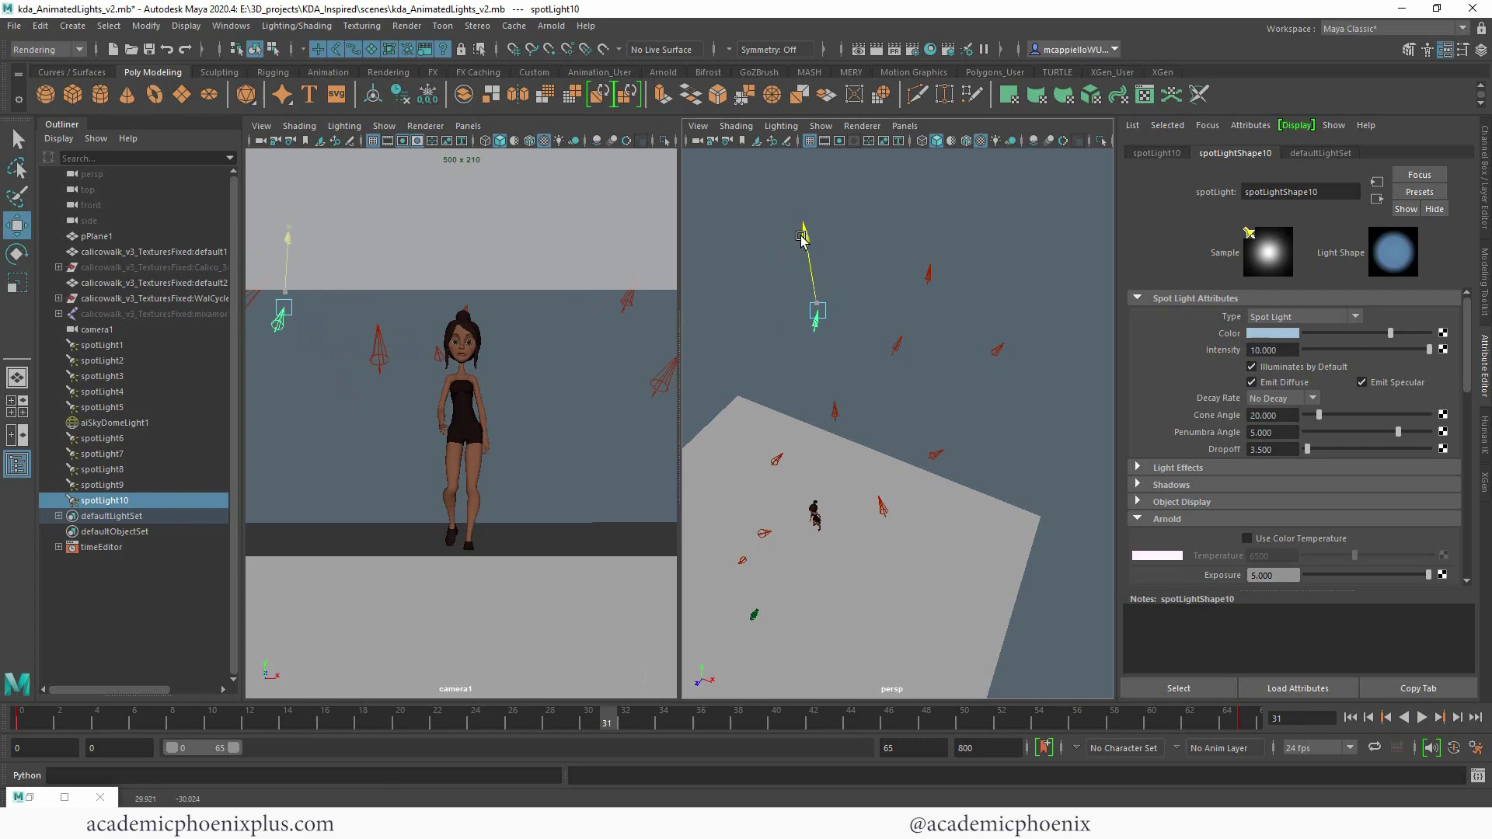
{"action": "key", "text": "alt+v"}
{"action": "left_click", "coordinate": [77, 721]}
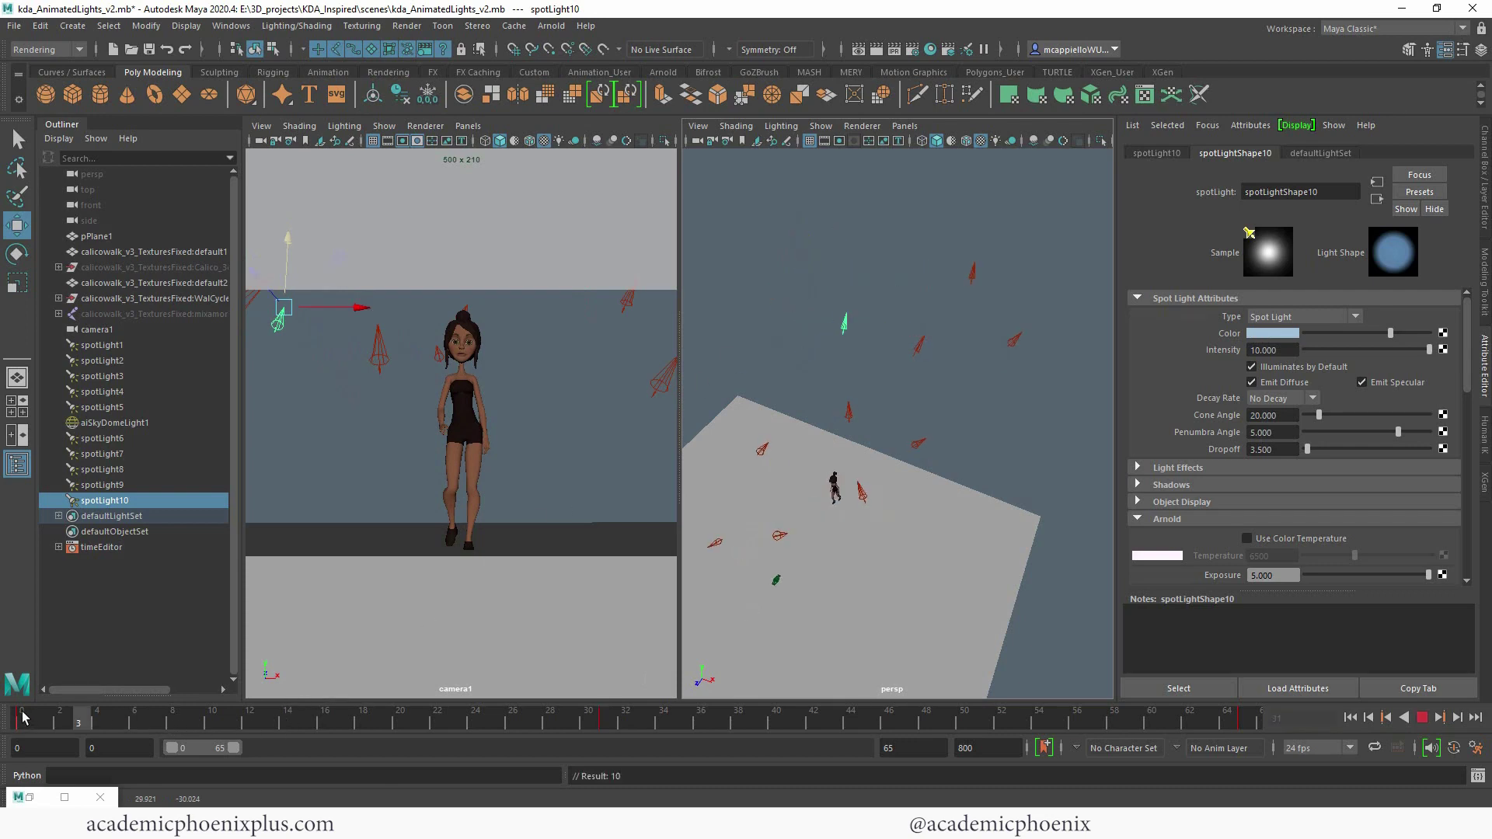
Restore the Arnold RenderView to check the silhouette render at frame 64, then close it
{"action": "left_click", "coordinate": [21, 721]}
{"action": "left_click", "coordinate": [29, 798]}
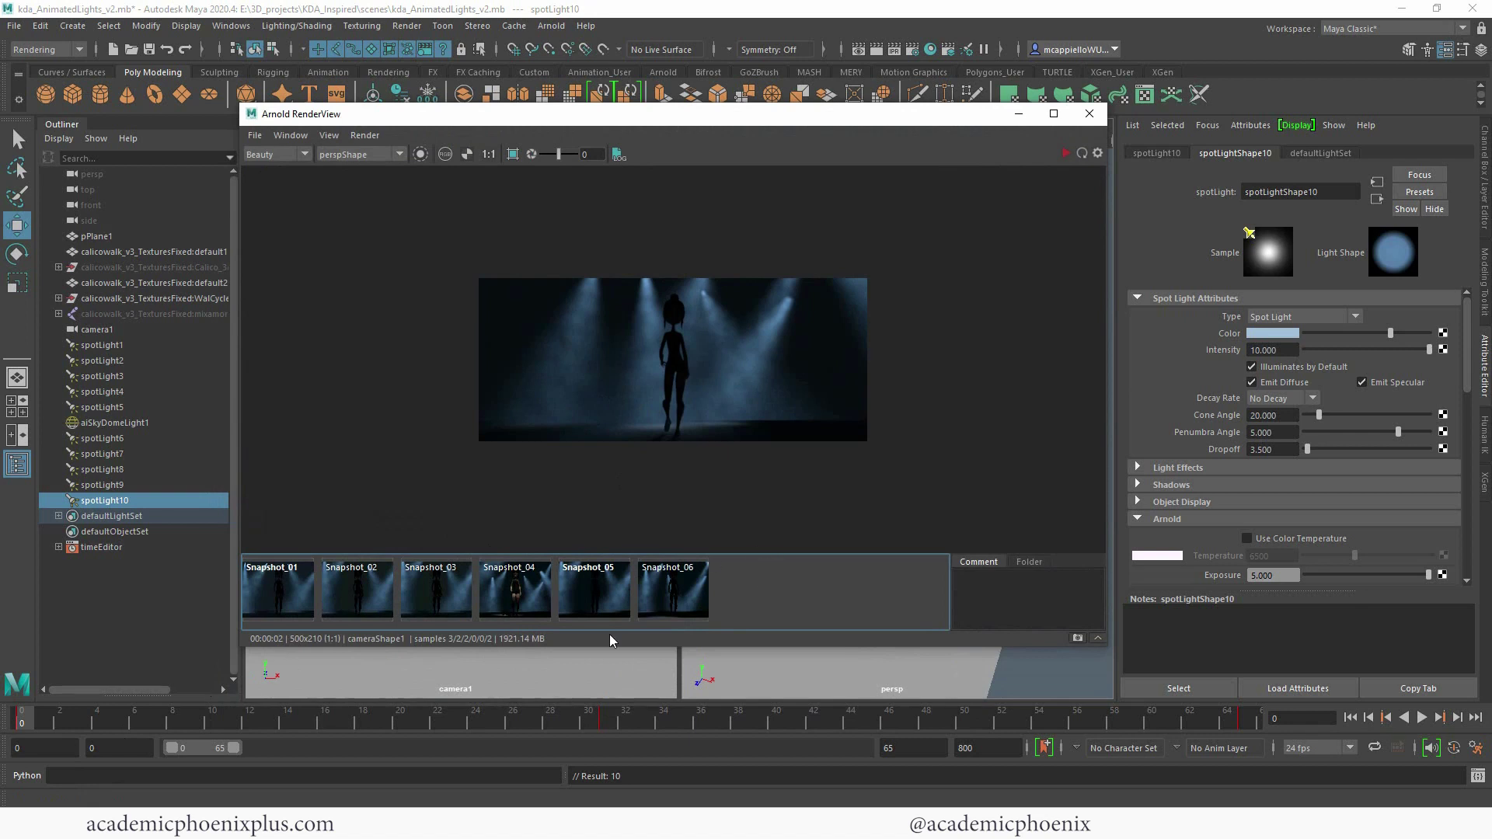
{"action": "left_click", "coordinate": [1229, 722]}
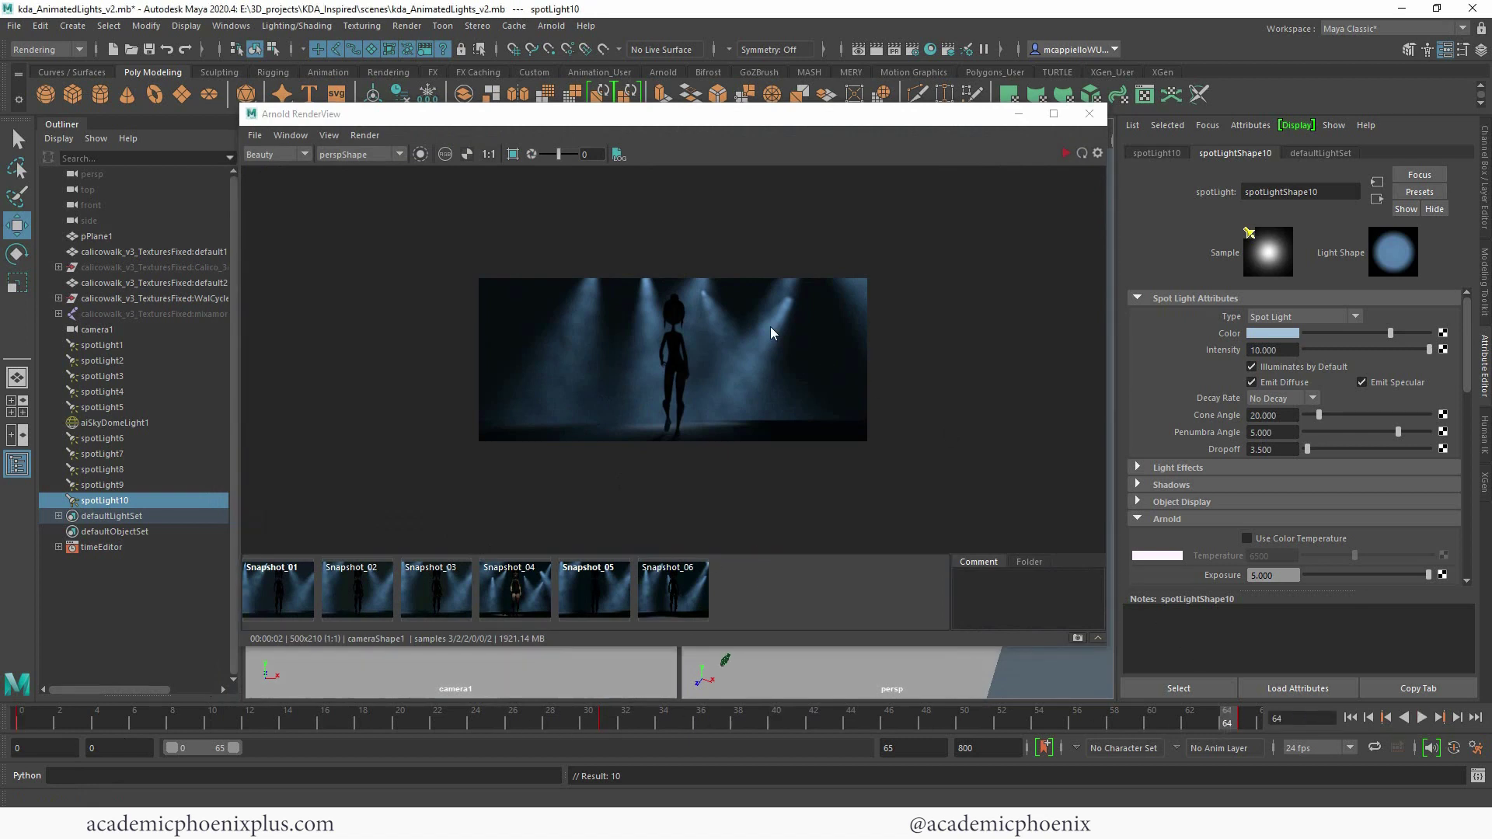
{"action": "left_click", "coordinate": [1089, 114]}
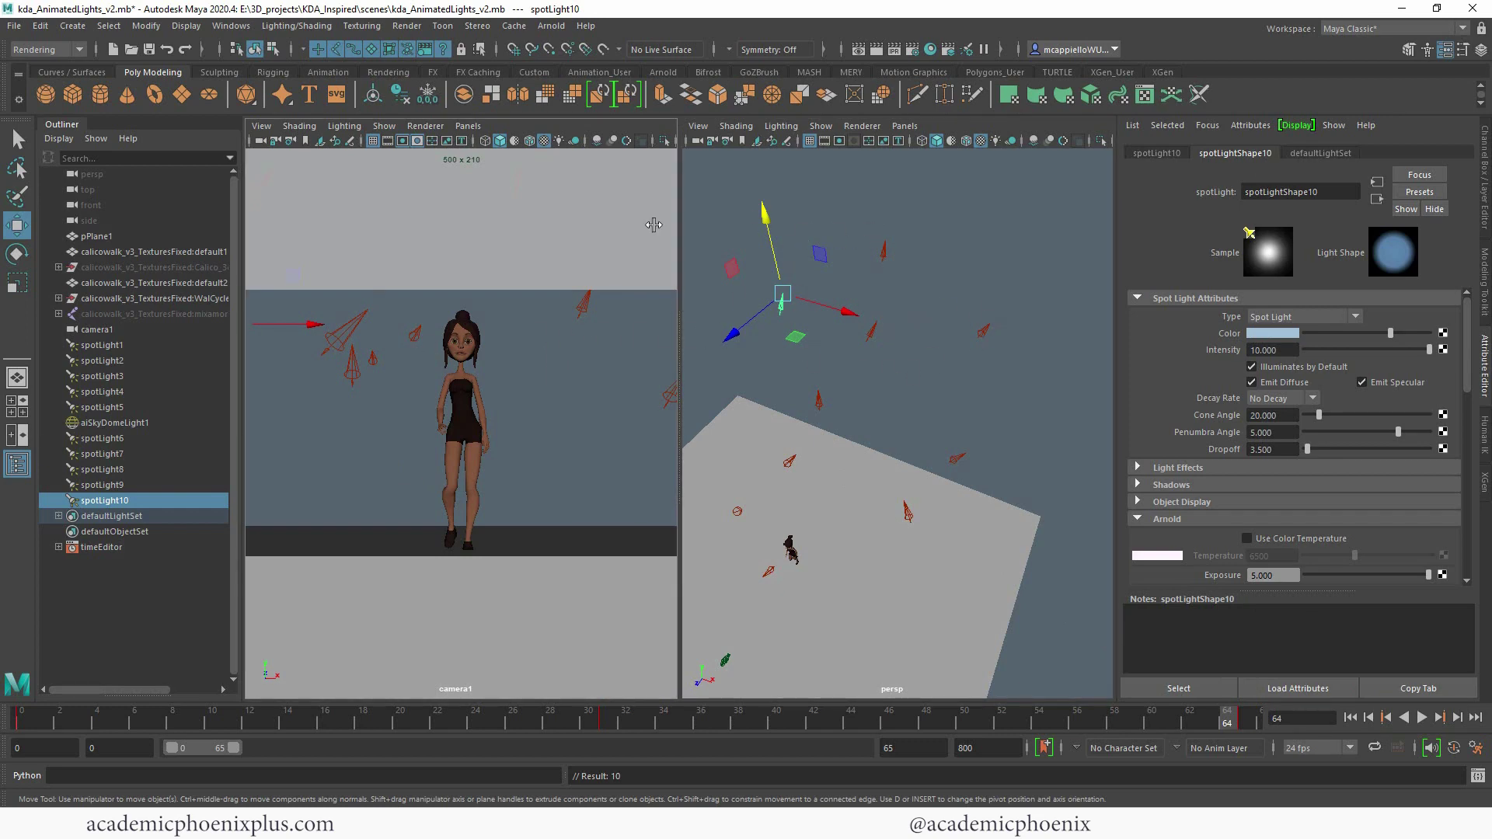
Create an Arnold area light and raise it to the character's head height
{"action": "left_click", "coordinate": [146, 26]}
{"action": "mouse_move", "coordinate": [610, 109]}
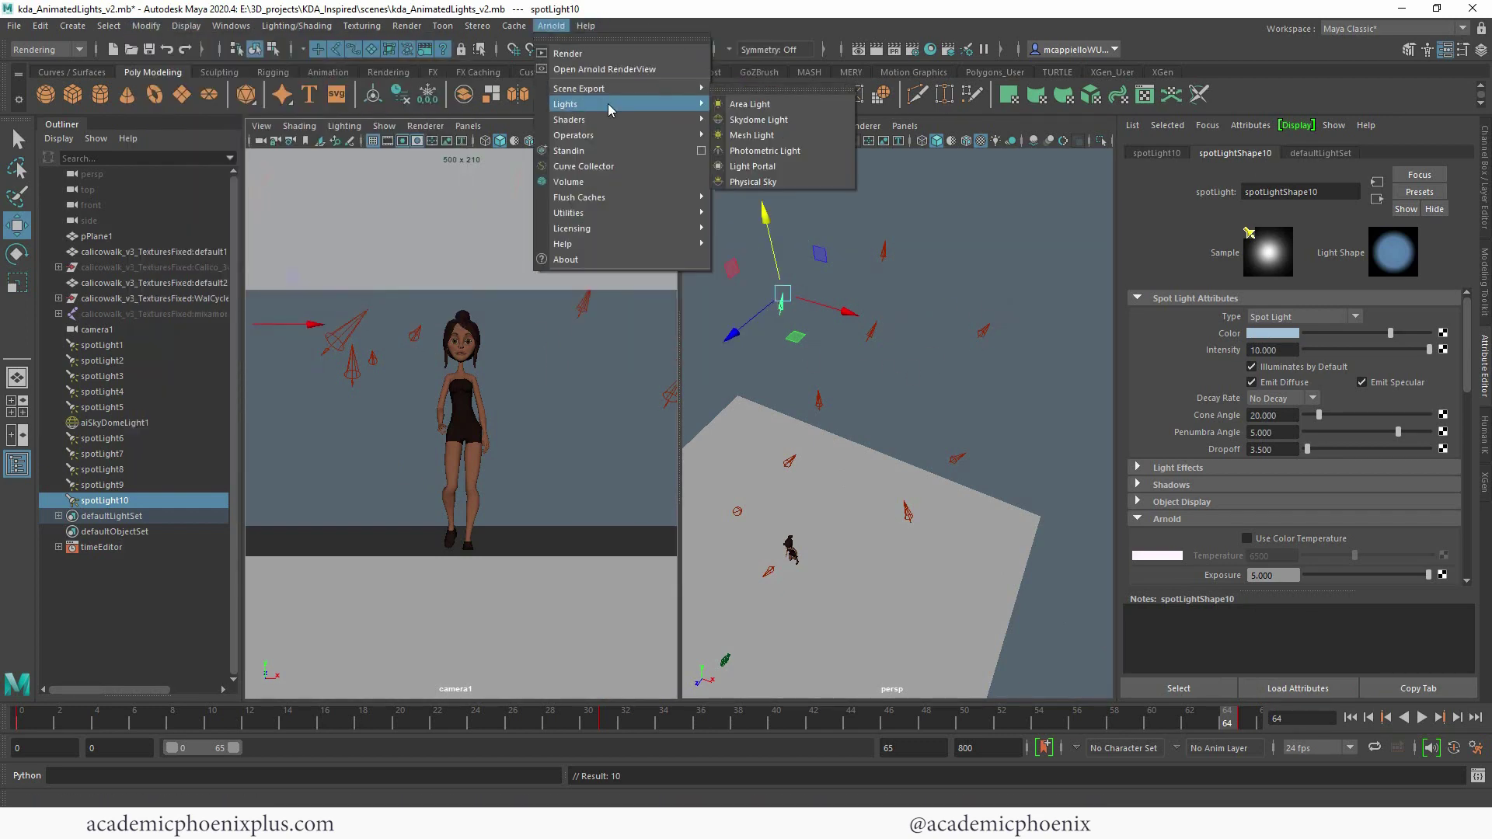
{"action": "left_click", "coordinate": [777, 112]}
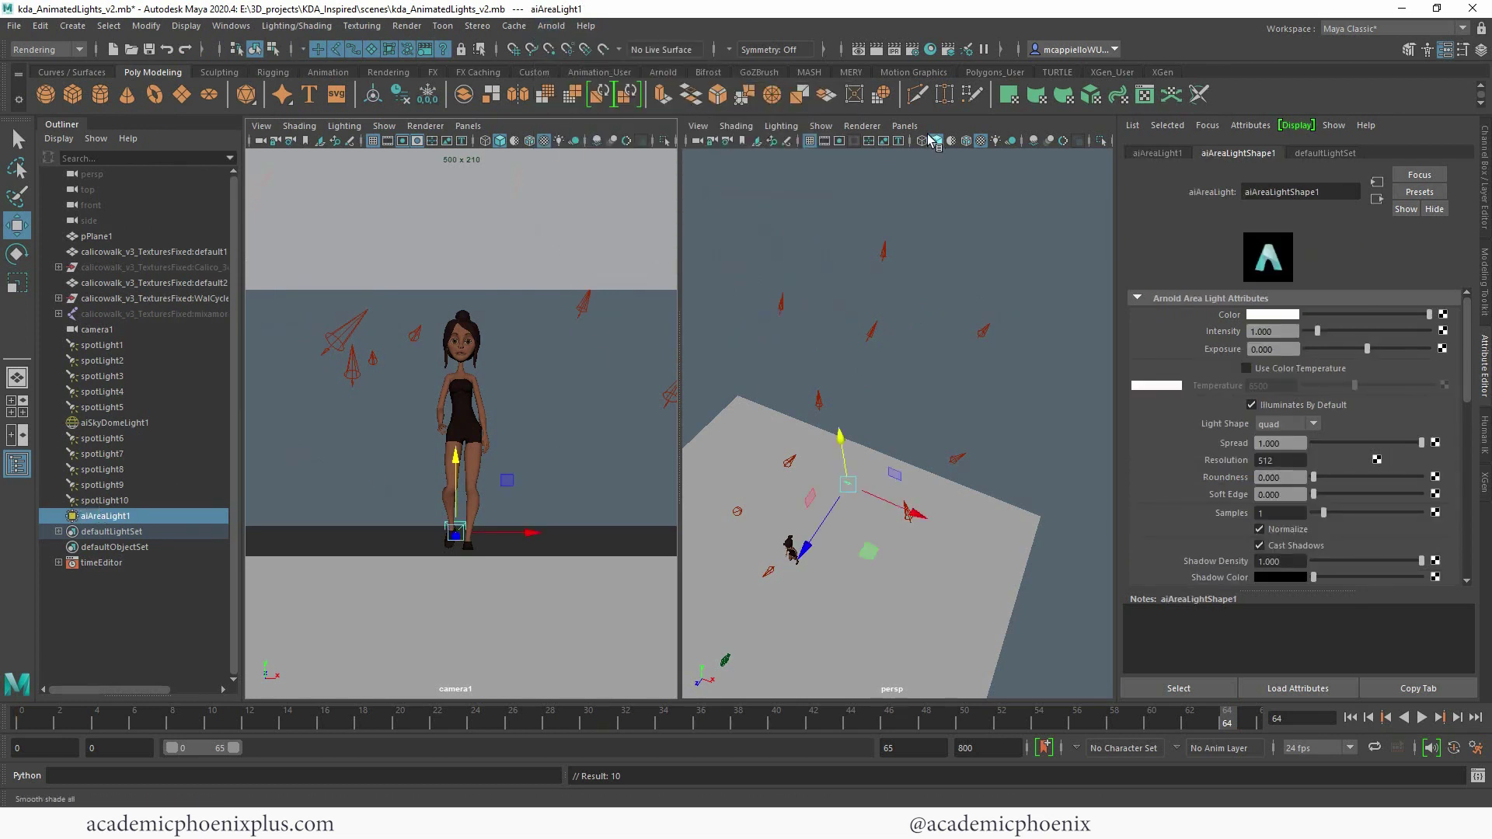
{"action": "left_click", "coordinate": [906, 126]}
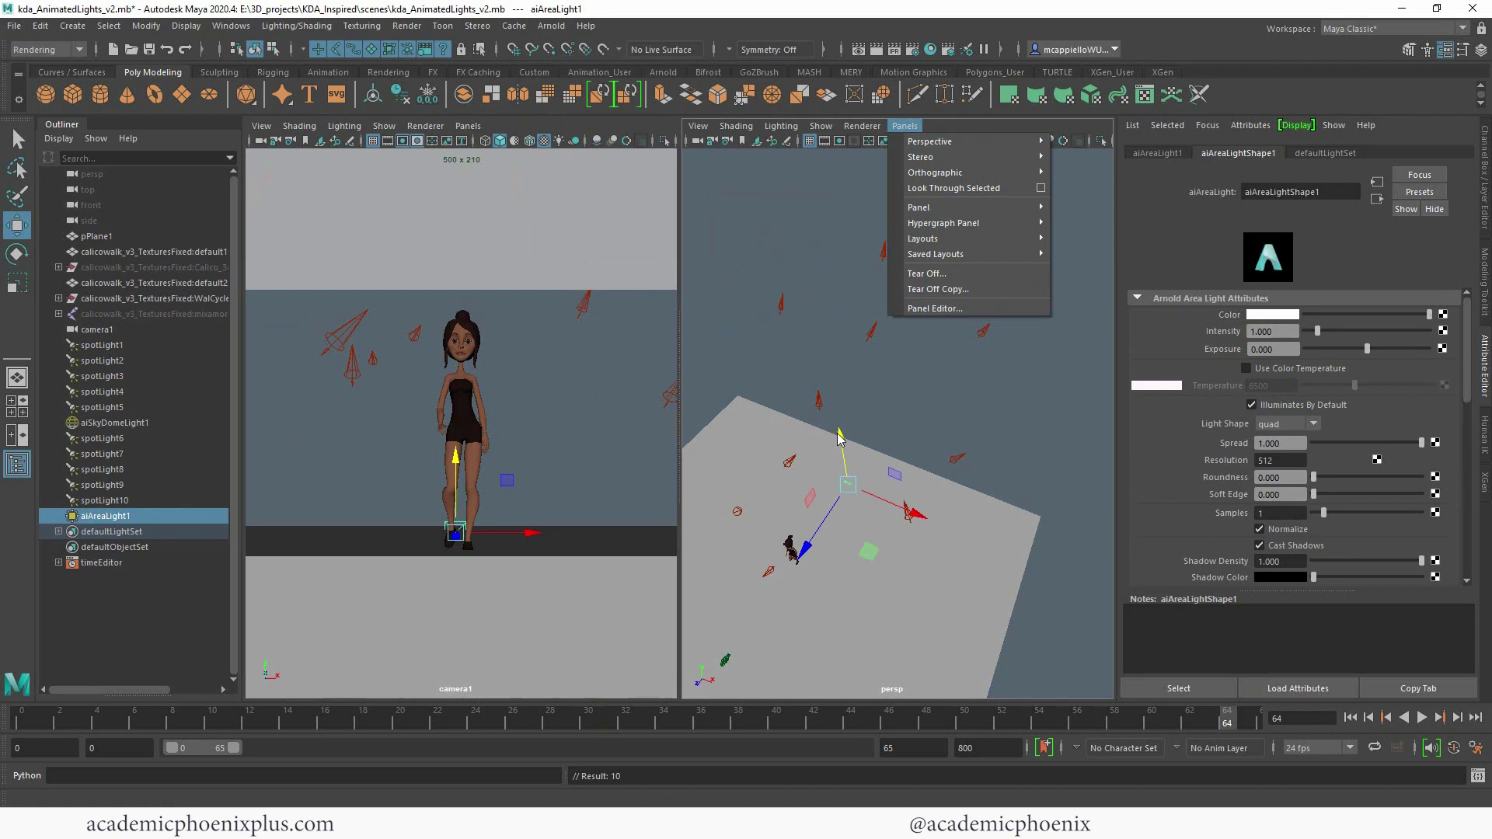
{"action": "left_click_drag", "start_coordinate": [839, 439], "coordinate": [837, 398]}
Rotate aiAreaLight1 to angle toward the character and scale it up beside her head
{"action": "key", "text": "e"}
{"action": "key", "text": "w"}
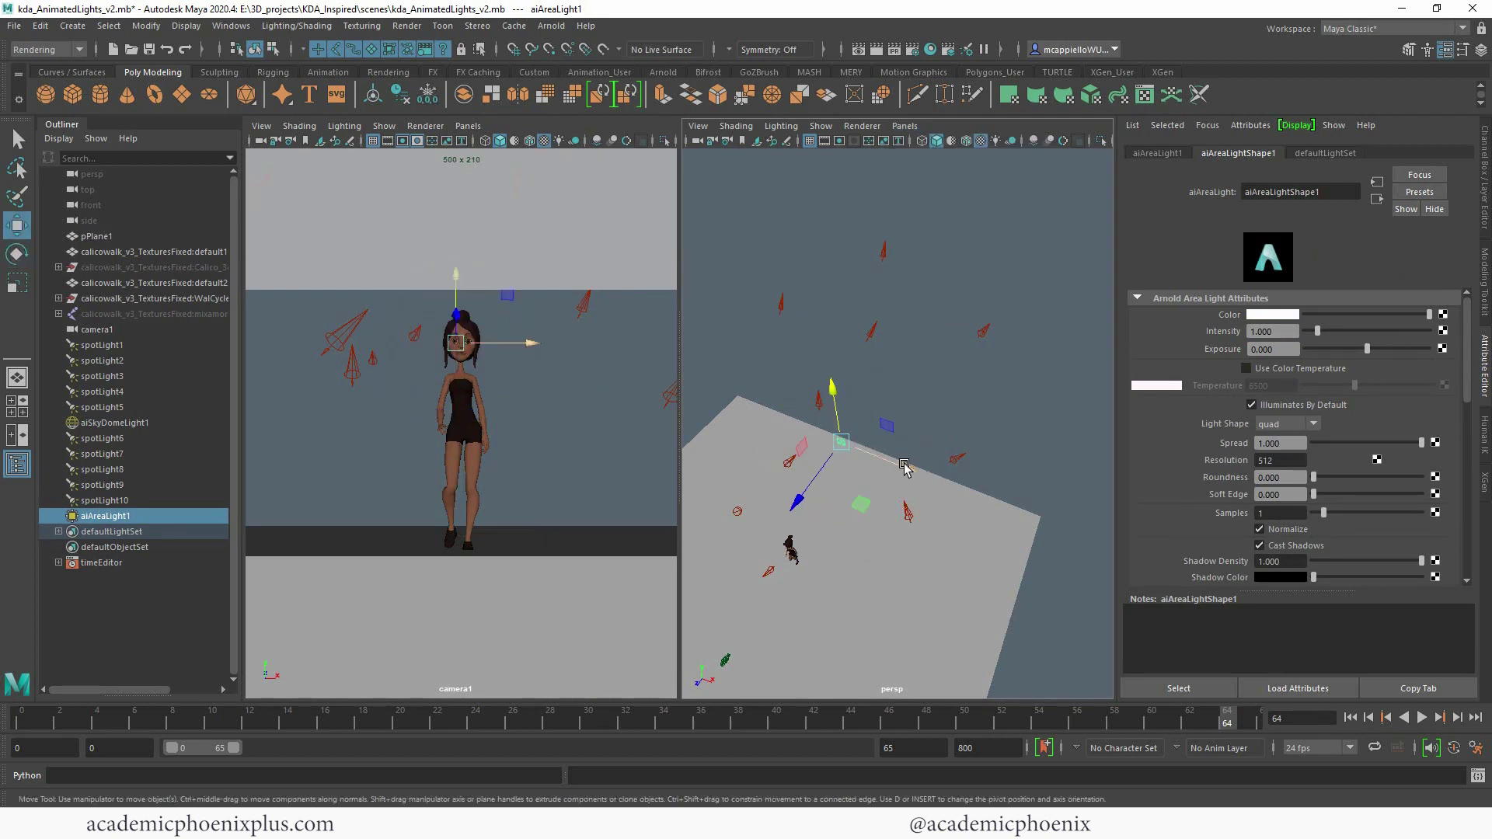
{"action": "key", "text": "e"}
{"action": "left_click_drag", "start_coordinate": [925, 478], "coordinate": [893, 500]}
{"action": "right_click_drag", "start_coordinate": [893, 499], "coordinate": [808, 427], "text": "alt"}
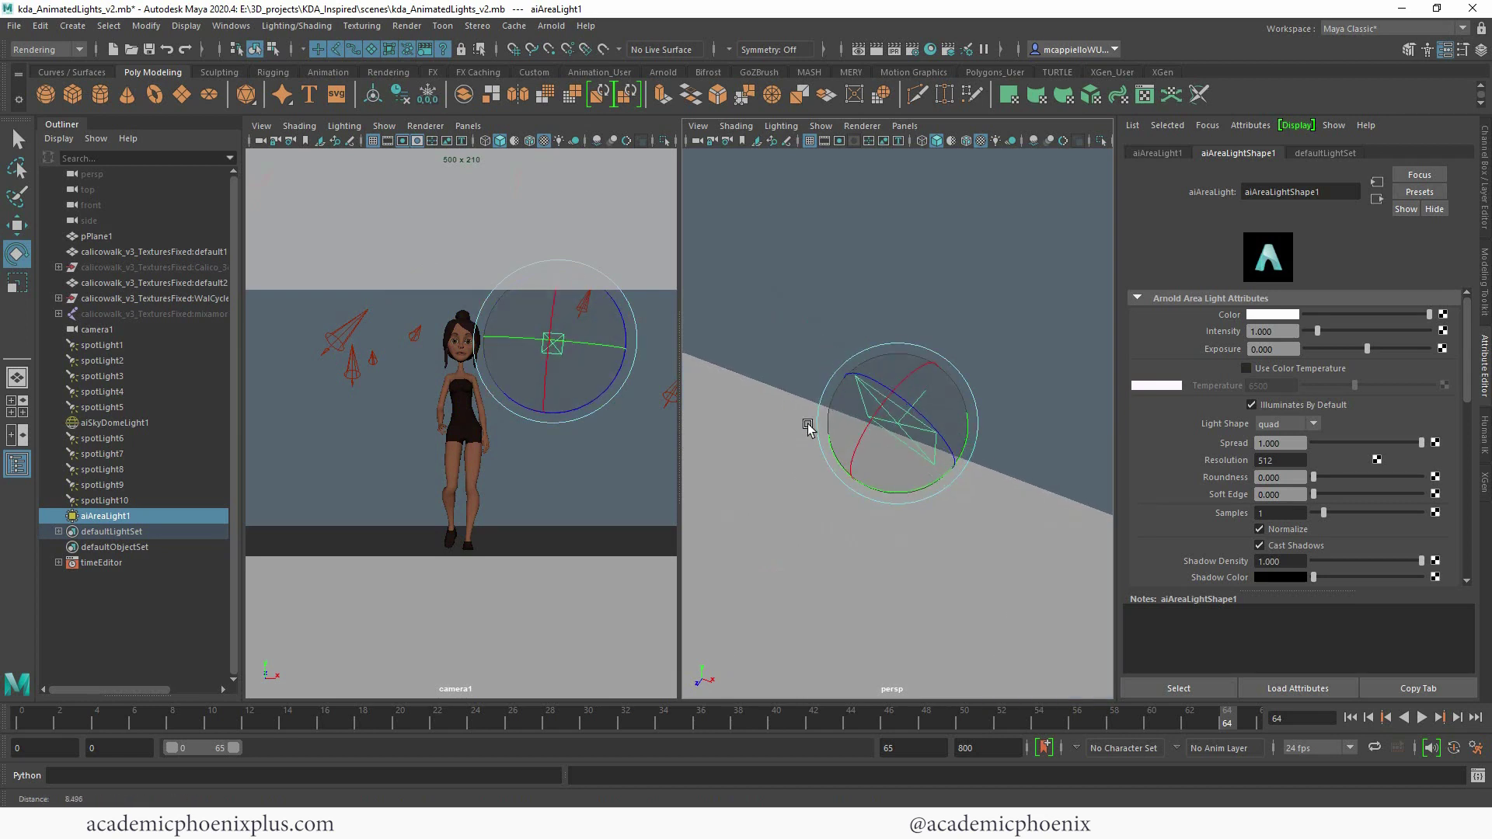
{"action": "left_click_drag", "start_coordinate": [808, 427], "coordinate": [980, 379], "text": "alt"}
{"action": "key", "text": "r"}
{"action": "key", "text": "w"}
{"action": "key", "text": "e"}
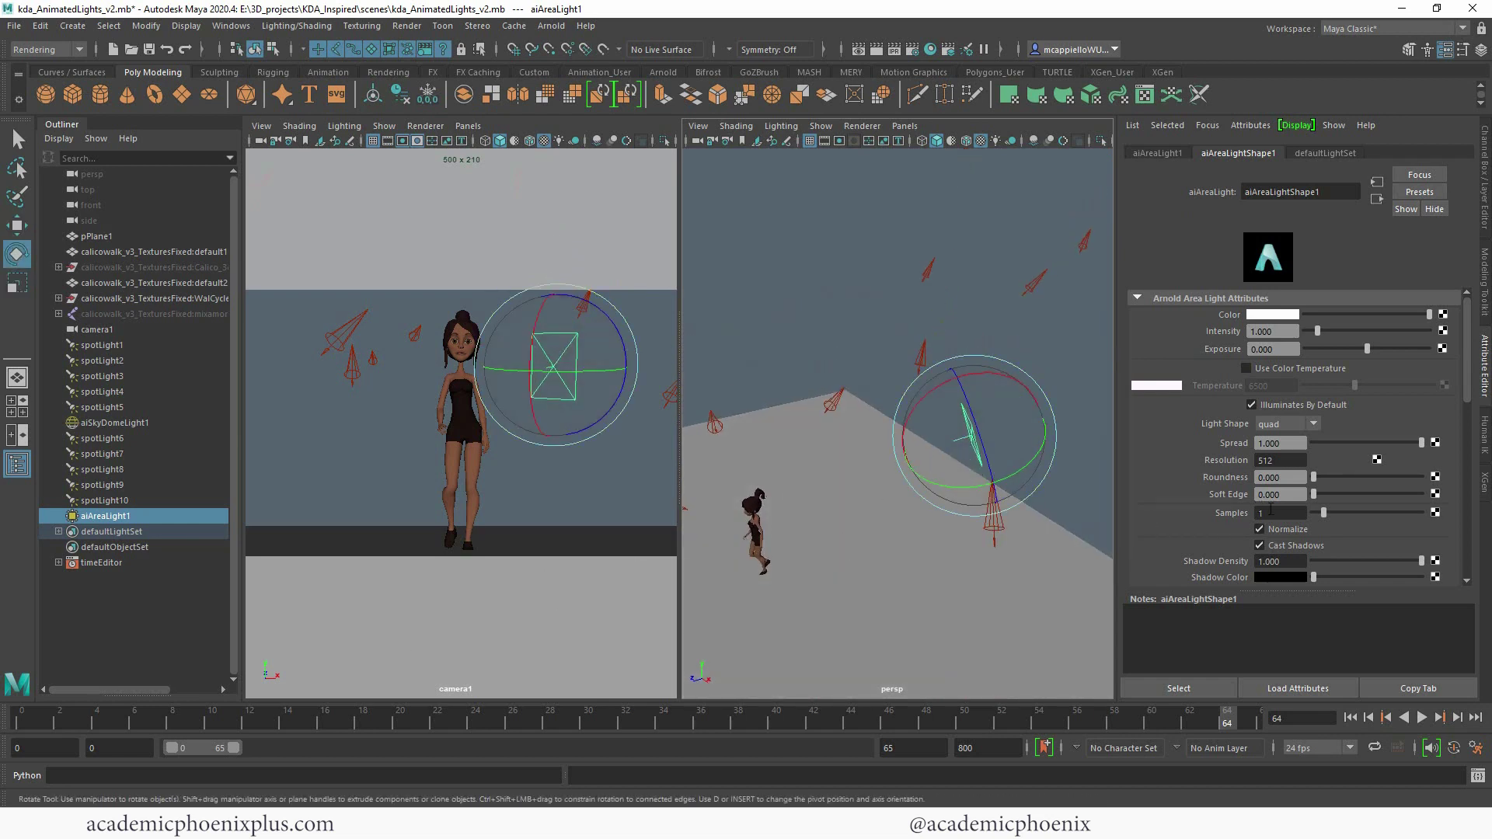
Run an Arnold render of the stage, stopping and restarting IPR, then minimize RenderView
{"action": "left_click", "coordinate": [554, 27]}
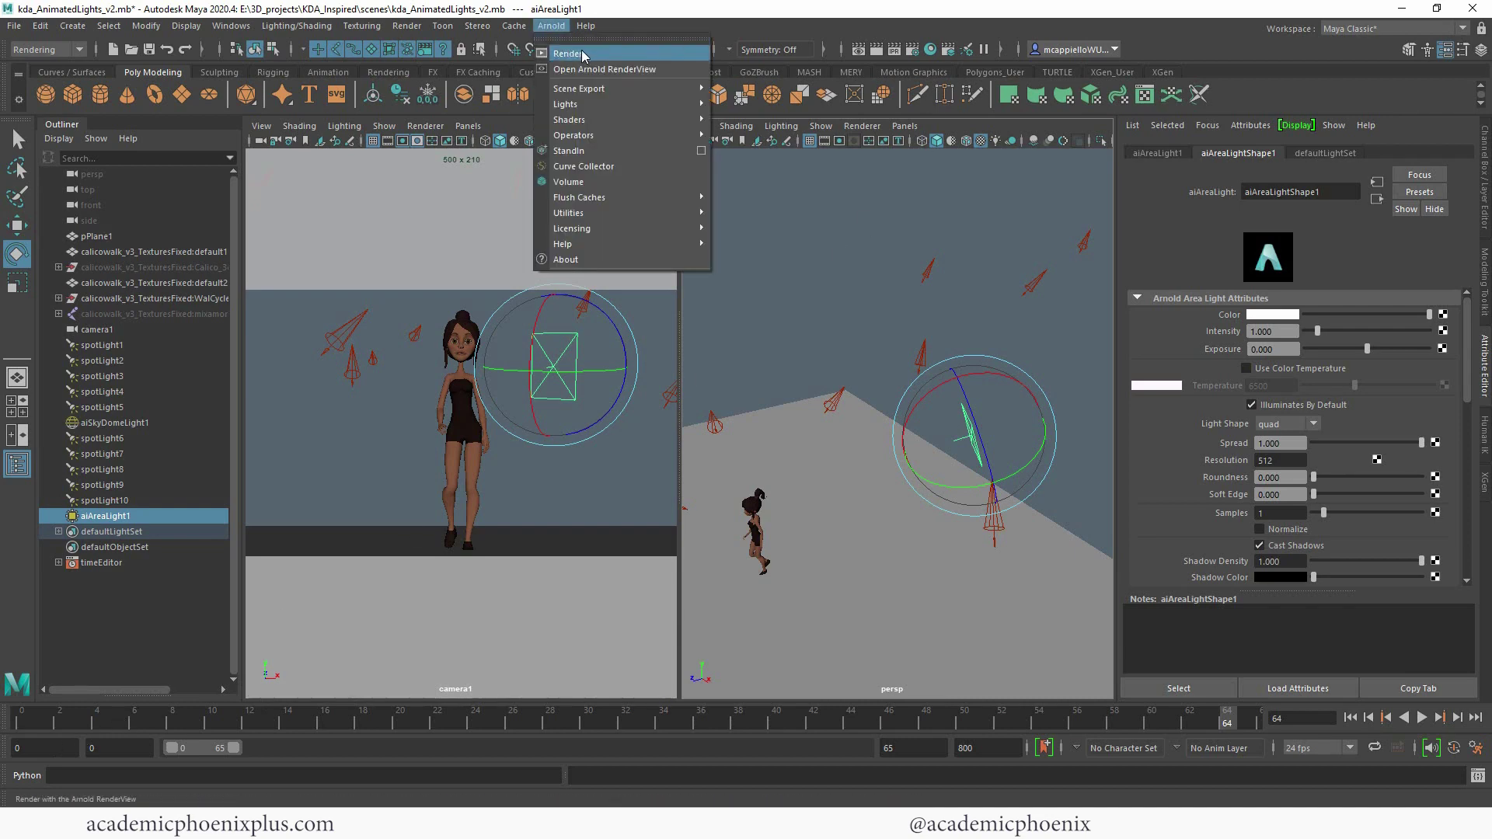
{"action": "left_click", "coordinate": [577, 54]}
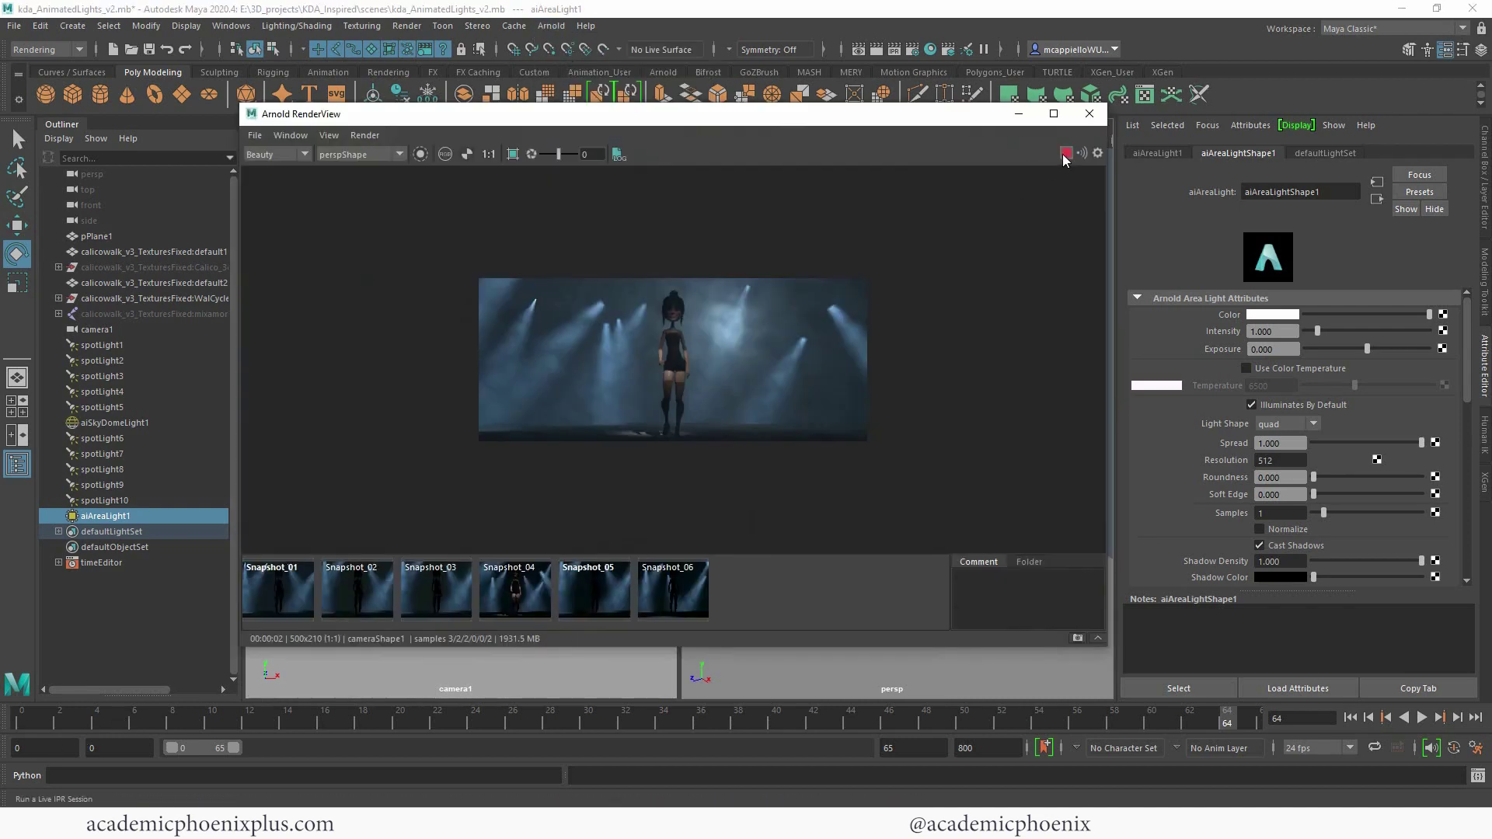
{"action": "left_click", "coordinate": [1065, 155]}
{"action": "left_click", "coordinate": [1018, 123]}
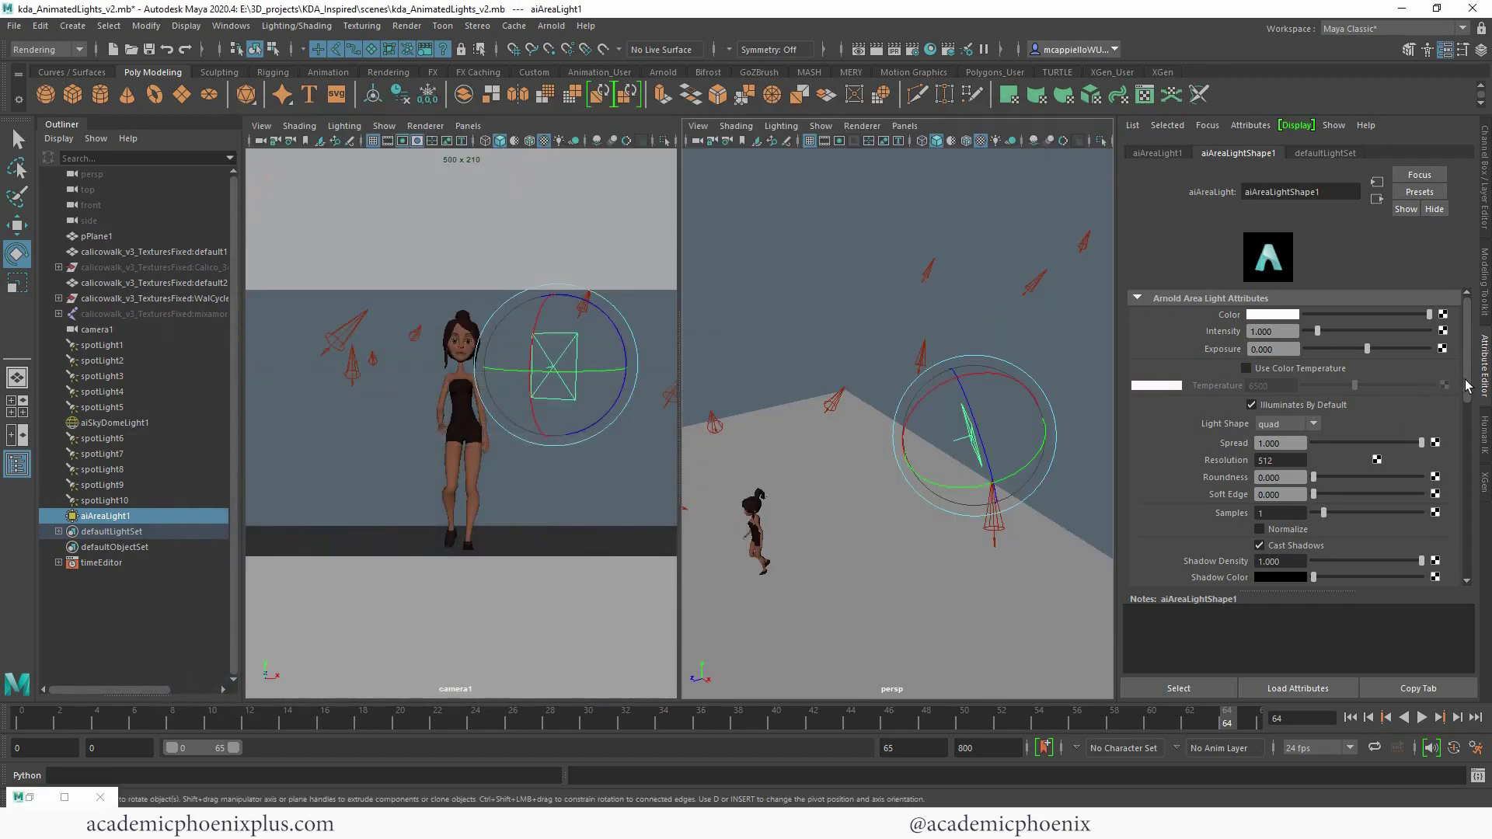
{"action": "scroll", "coordinate": [1453, 475], "scroll_direction": "down", "scroll_amount": 5}
{"action": "scroll", "coordinate": [1452, 476], "scroll_direction": "down", "scroll_amount": 3}
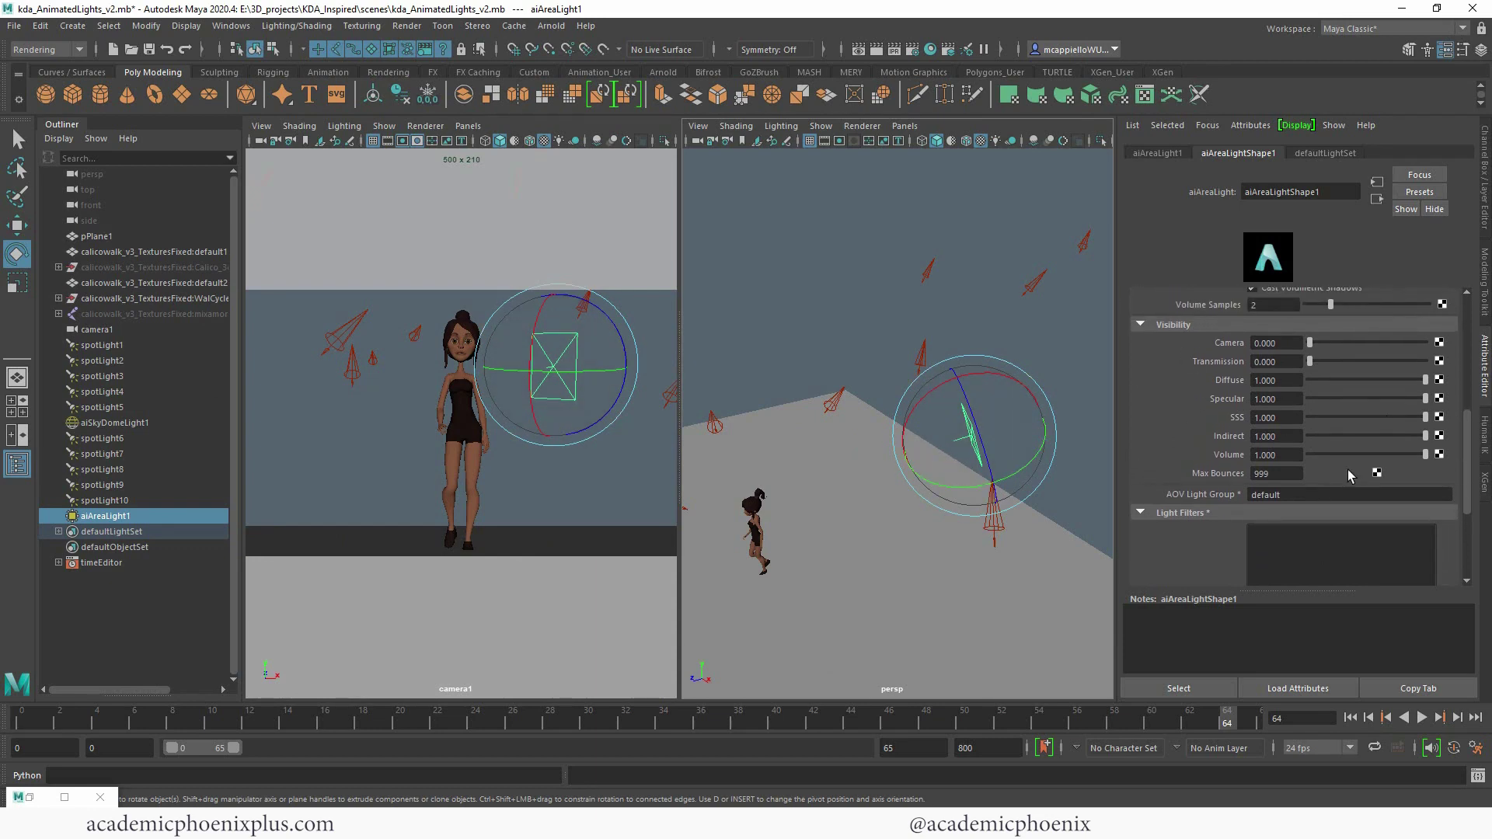
{"action": "left_click", "coordinate": [29, 797]}
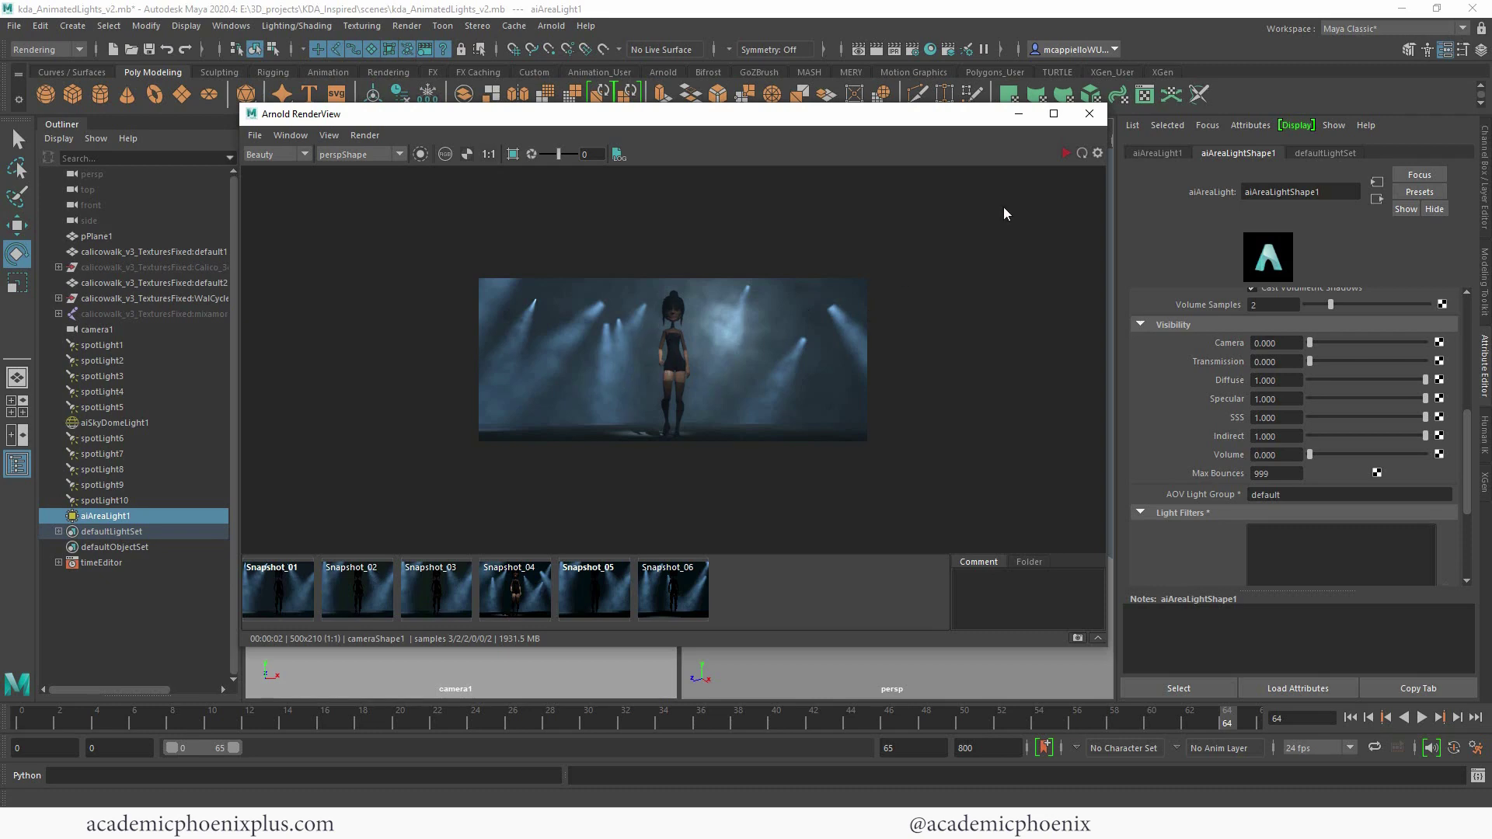
{"action": "left_click", "coordinate": [1065, 154]}
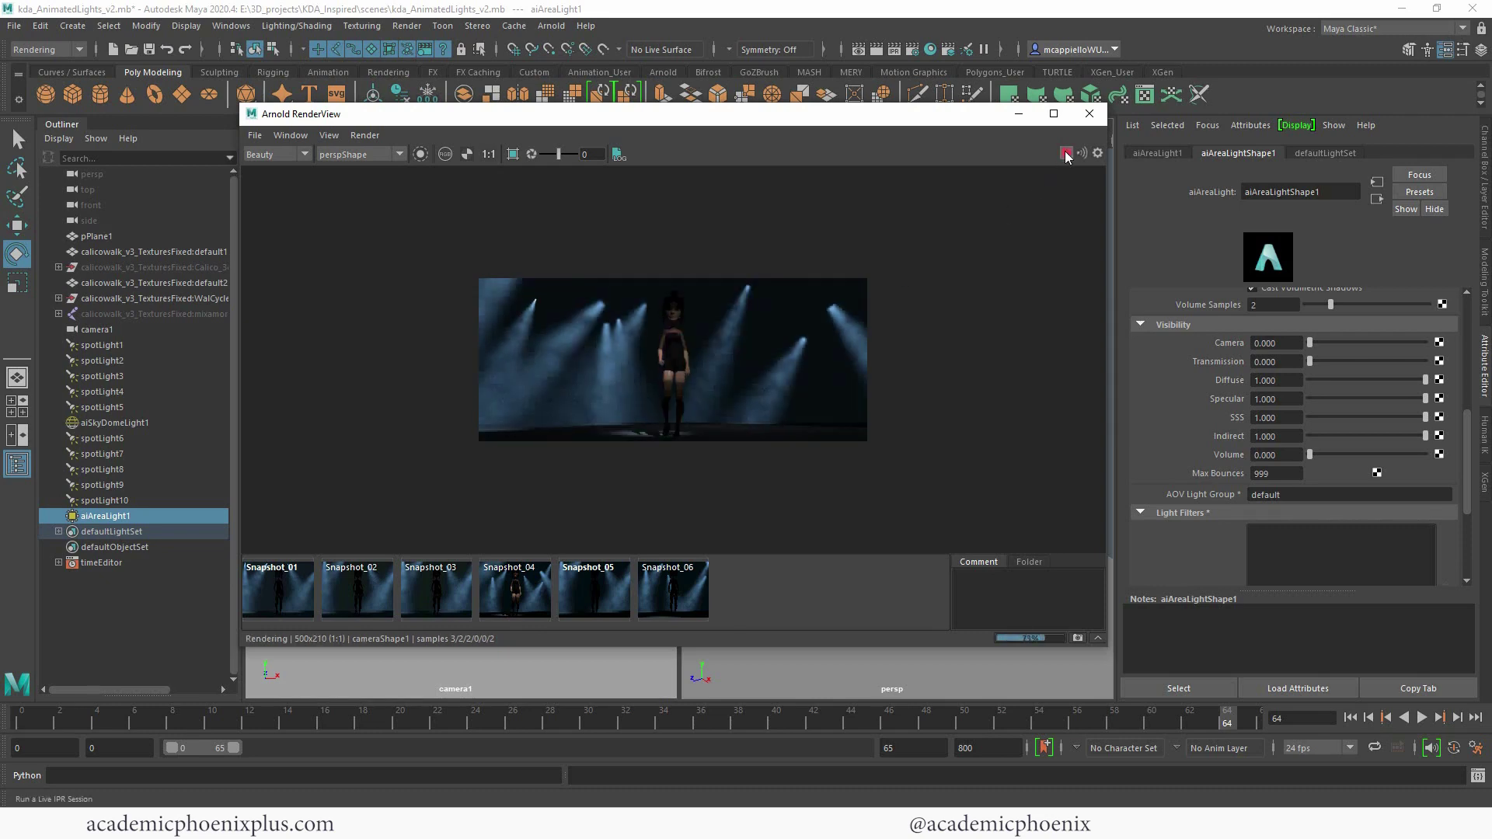
{"action": "left_click", "coordinate": [1017, 114]}
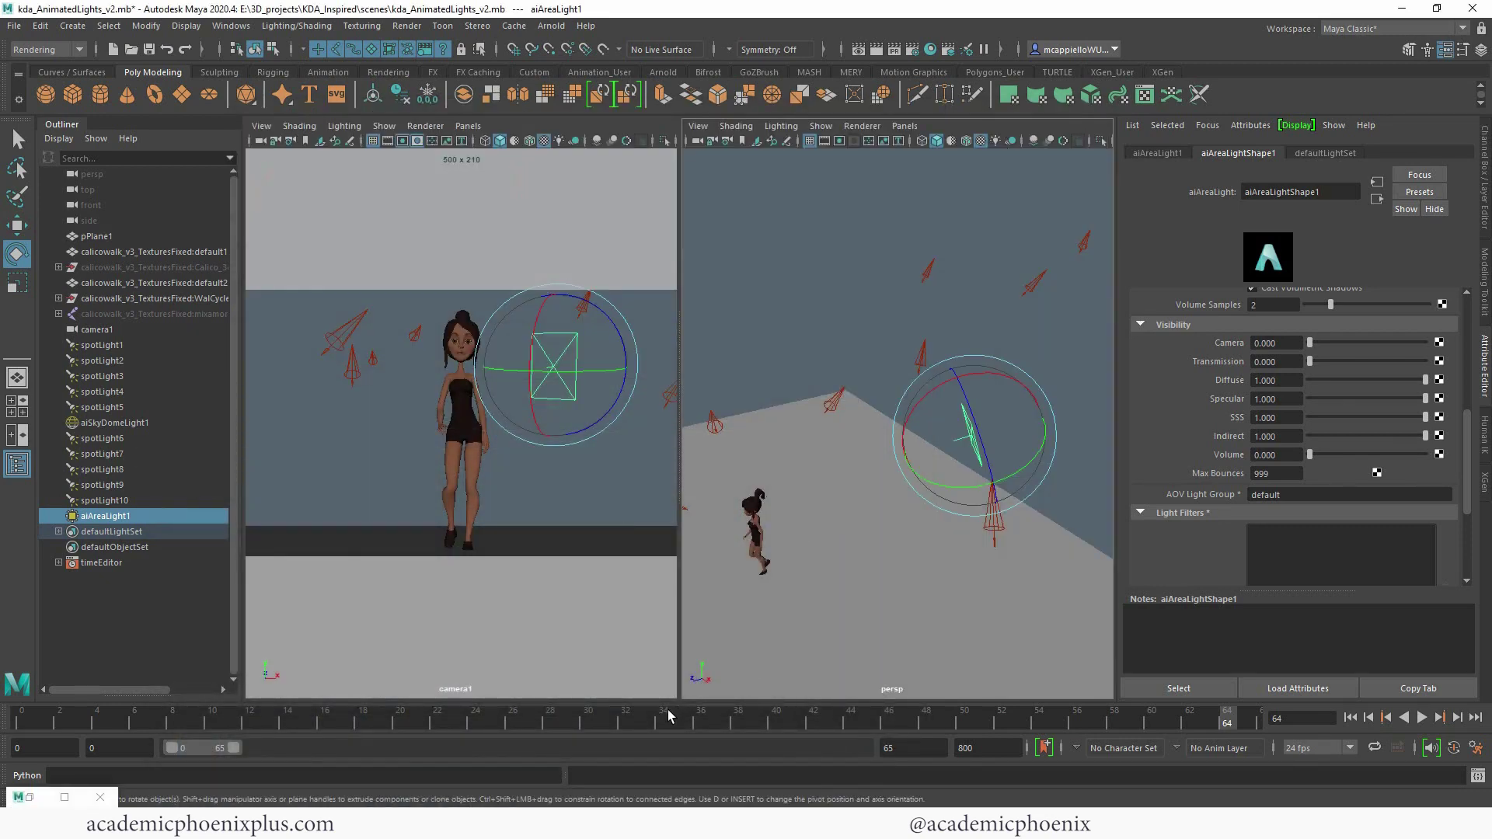
At frame 0, slide aiAreaLight1 along Z behind the character and re-render in RenderView
{"action": "left_click_drag", "start_coordinate": [669, 710], "coordinate": [22, 715]}
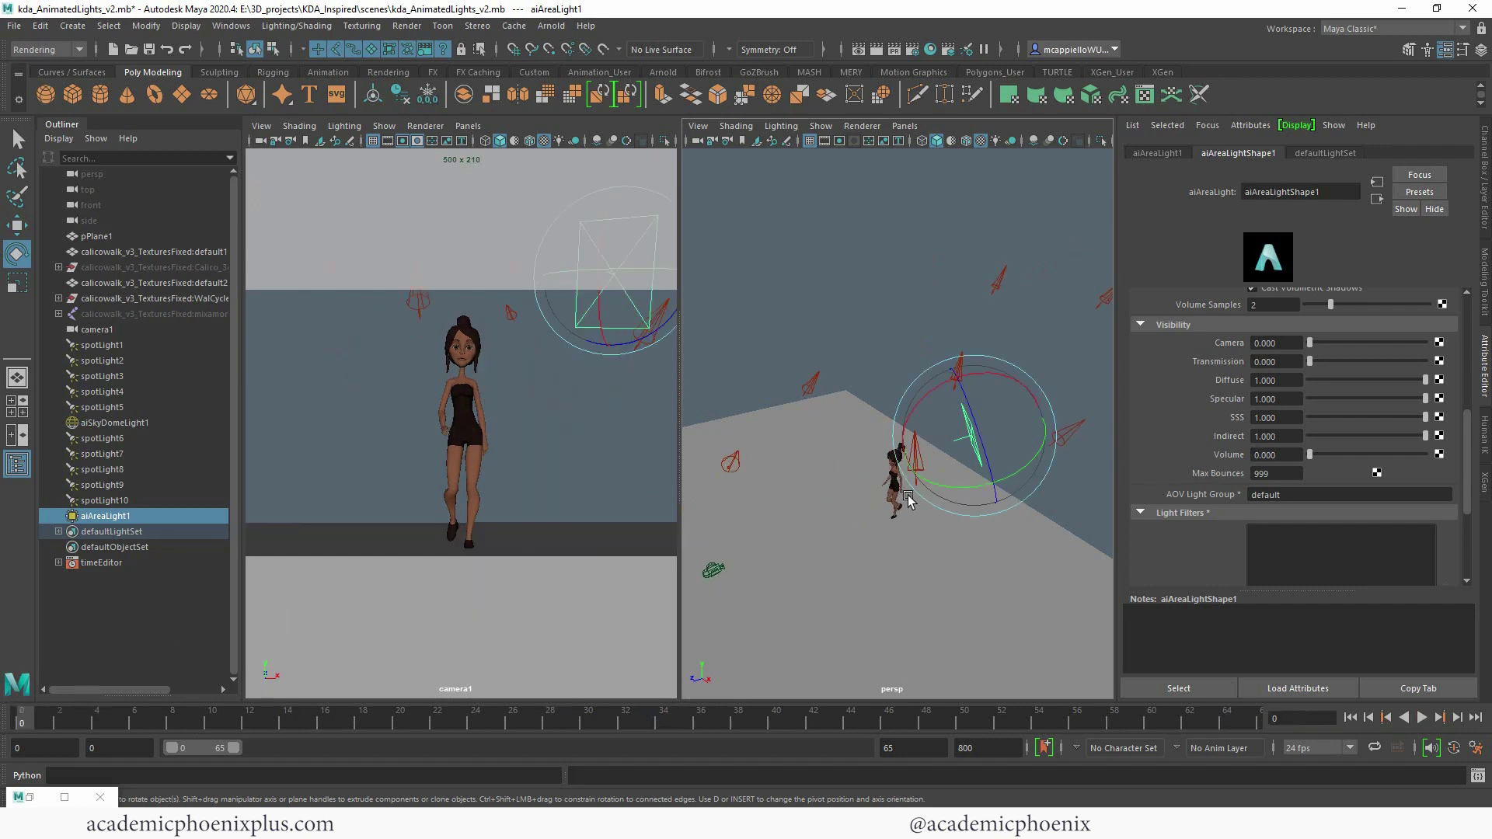
{"action": "left_click_drag", "start_coordinate": [975, 494], "coordinate": [964, 513], "text": "alt"}
{"action": "key", "text": "w"}
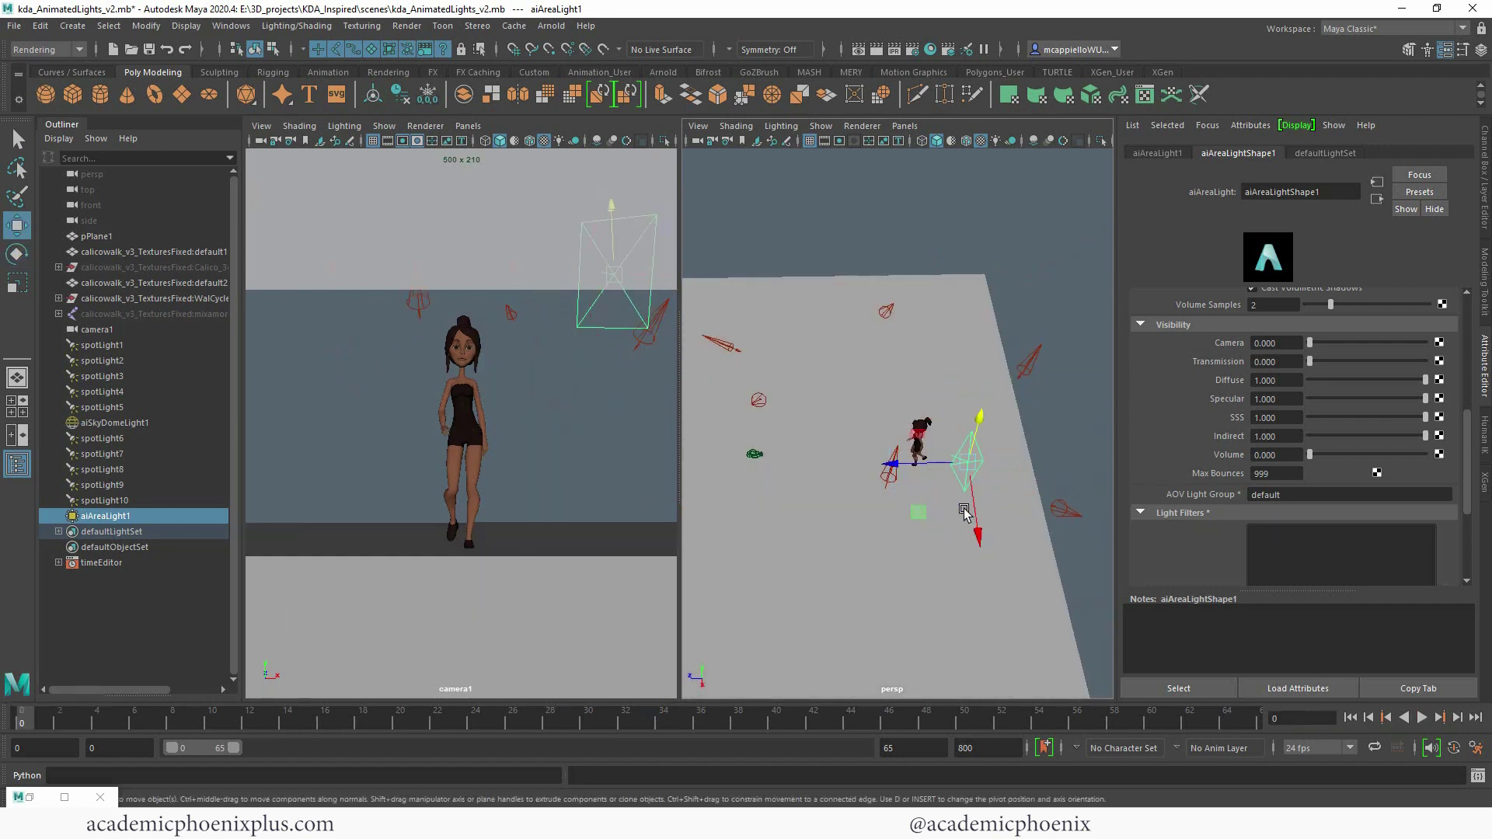
{"action": "left_click_drag", "start_coordinate": [929, 464], "coordinate": [954, 554]}
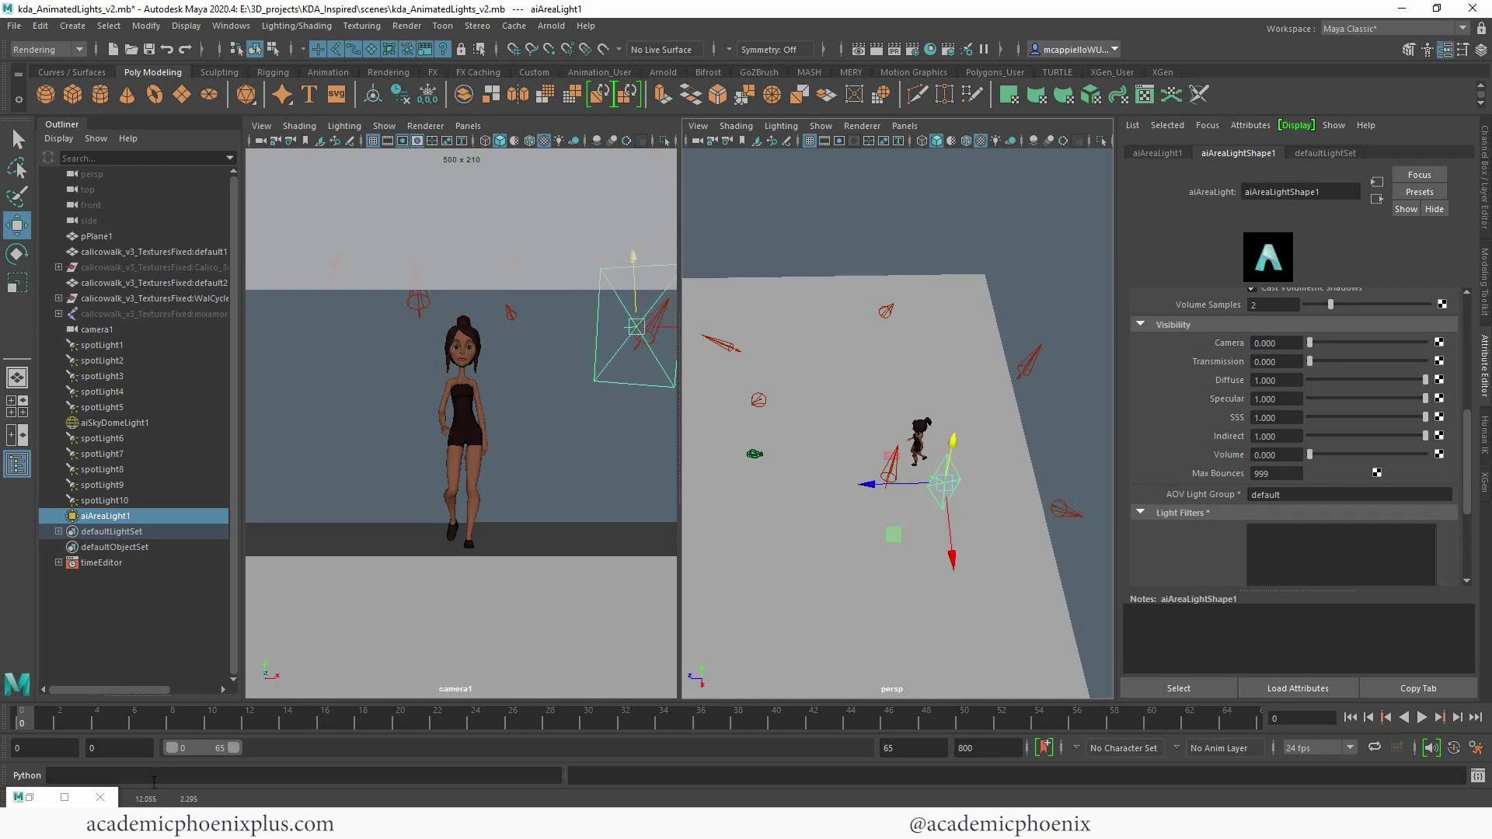
{"action": "left_click", "coordinate": [29, 798]}
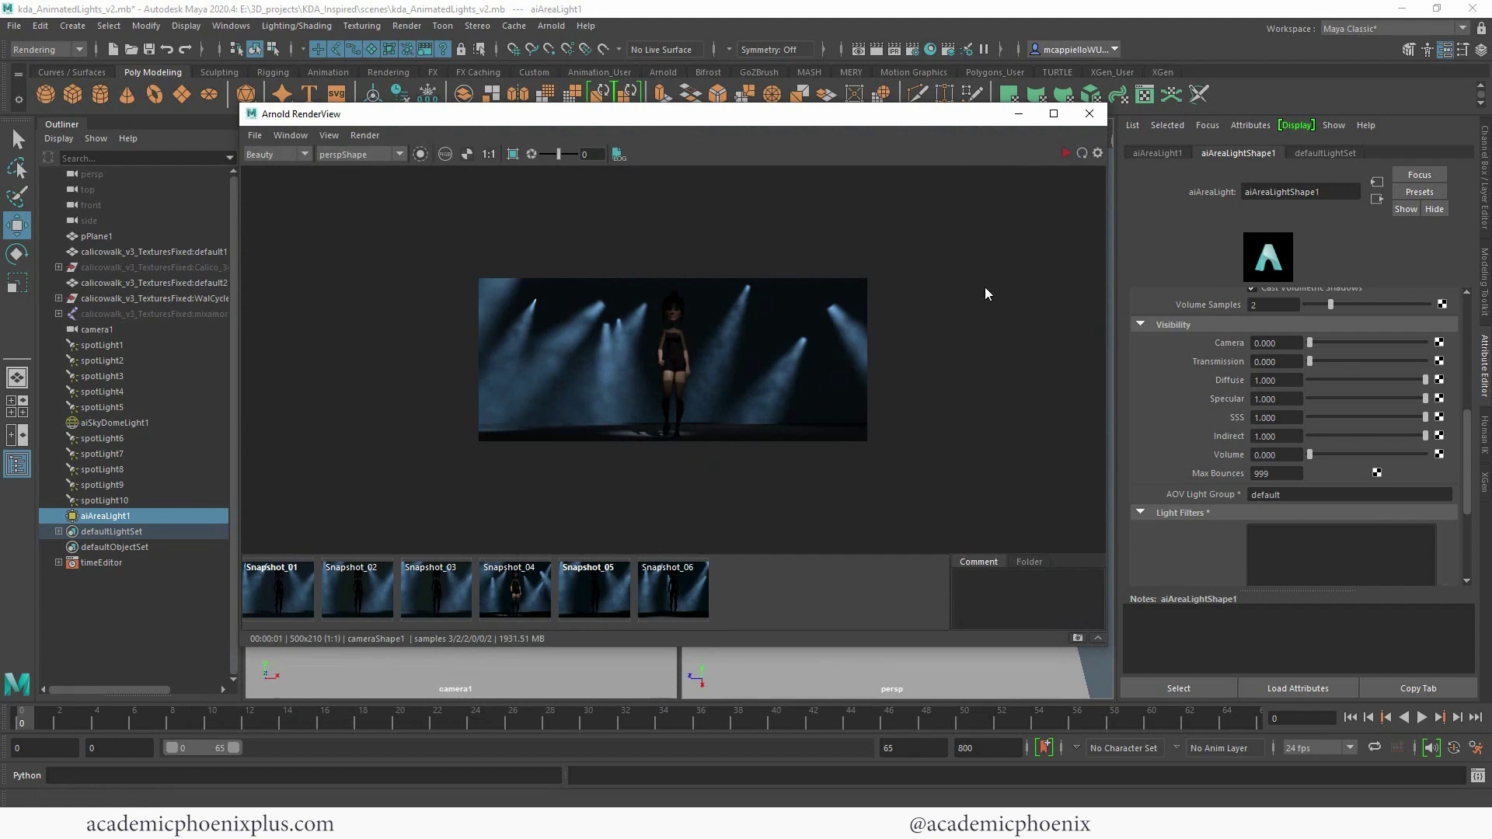
{"action": "left_click", "coordinate": [1065, 153]}
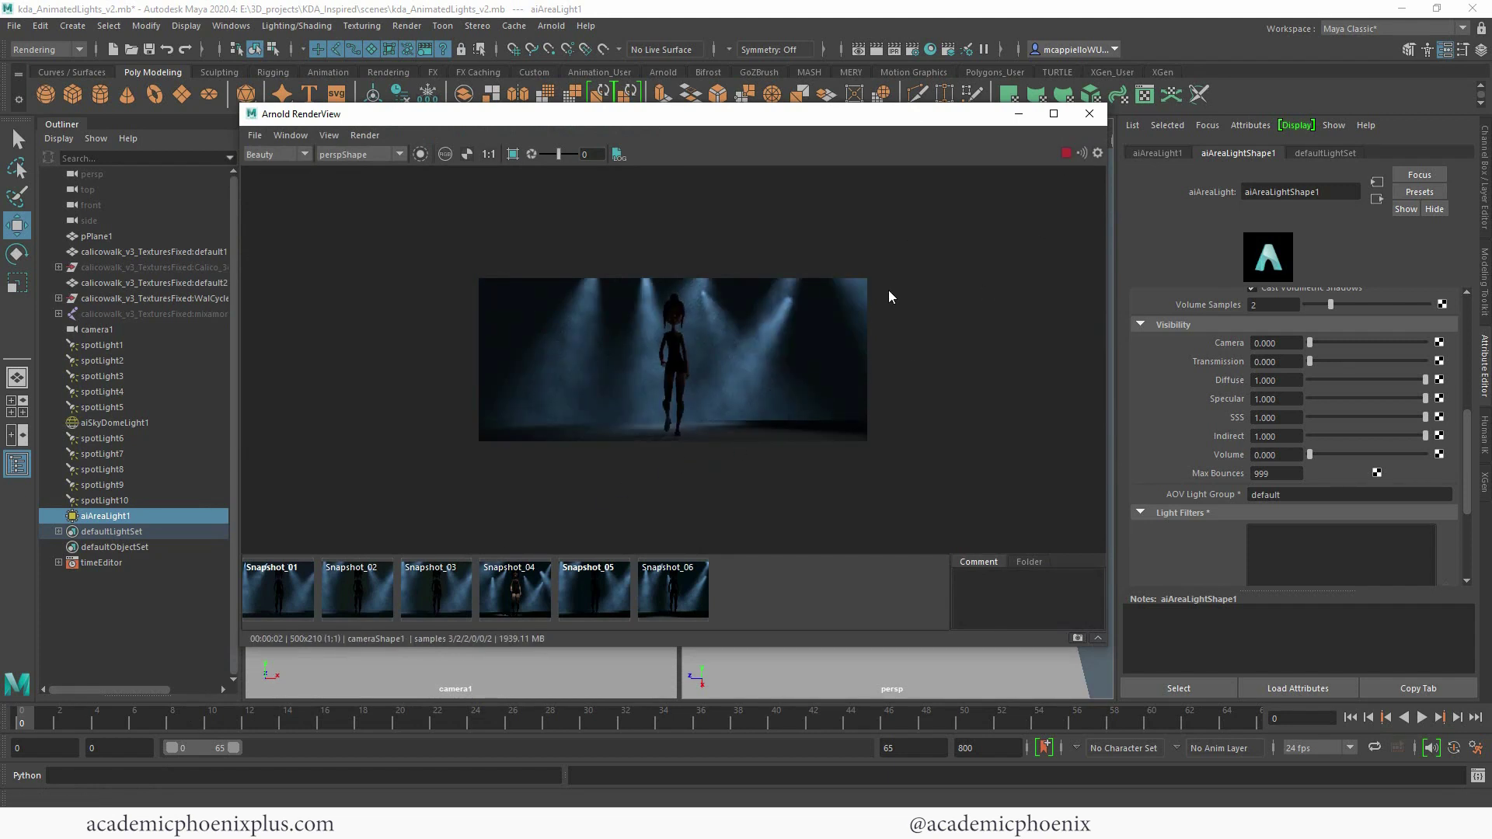
In the Light-Centric Light Linking editor, unlink pPlane1 from aiAreaLight1, then restore RenderView
{"action": "left_click", "coordinate": [1018, 114]}
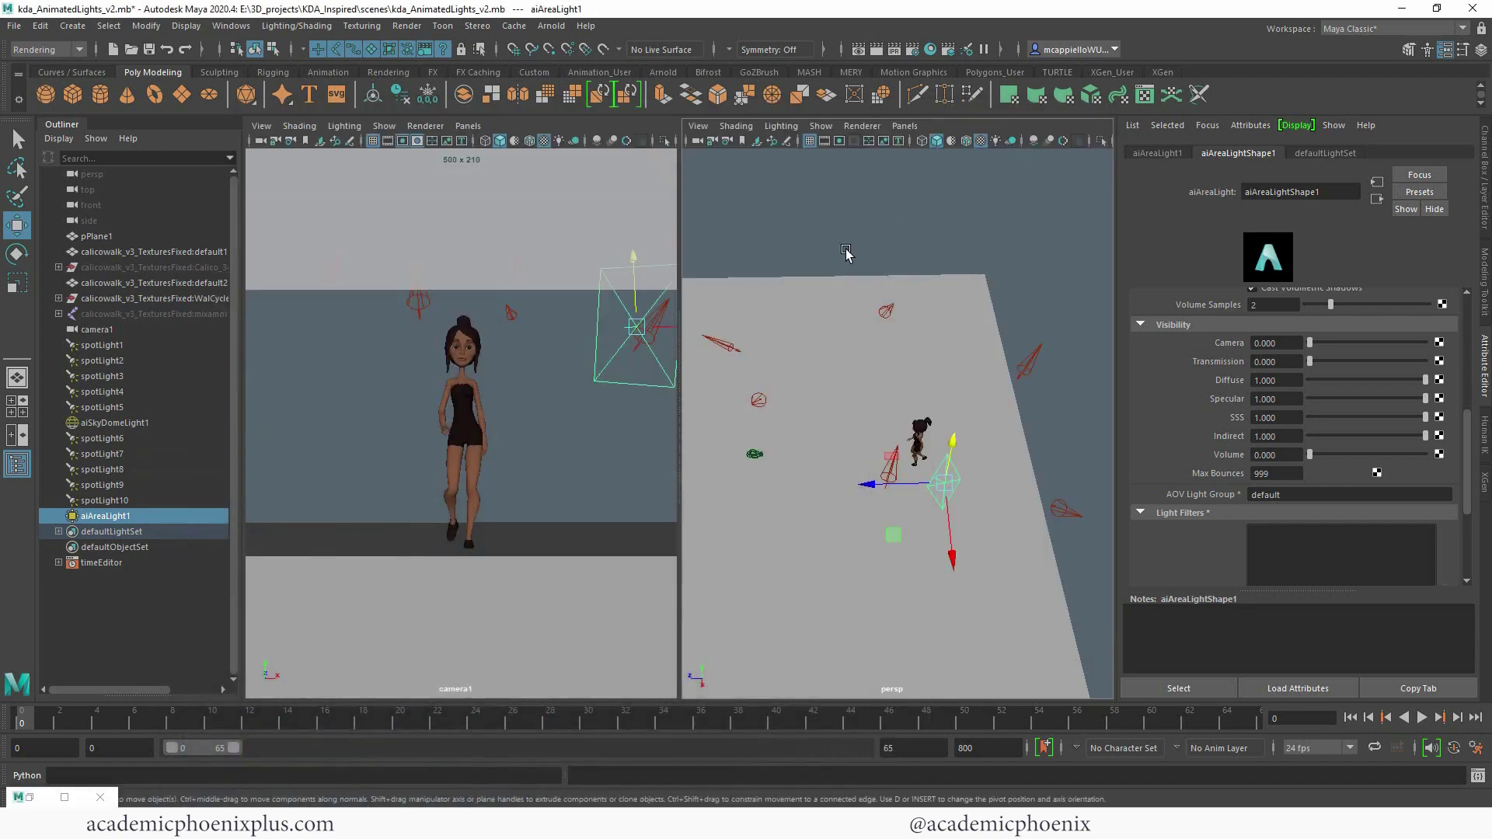
{"action": "left_click", "coordinate": [187, 26]}
{"action": "mouse_move", "coordinate": [243, 31]}
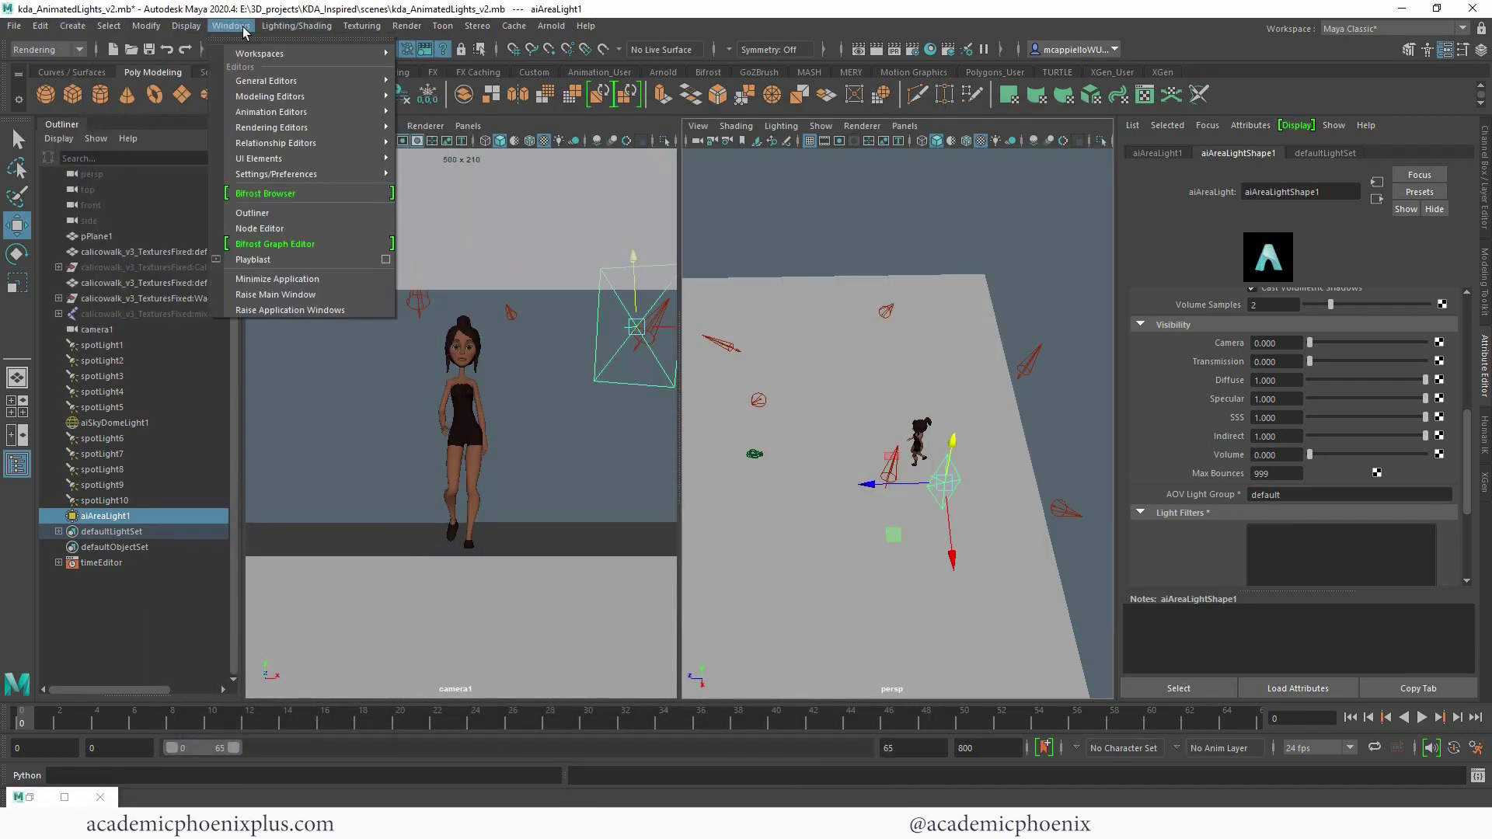
{"action": "mouse_move", "coordinate": [308, 145]}
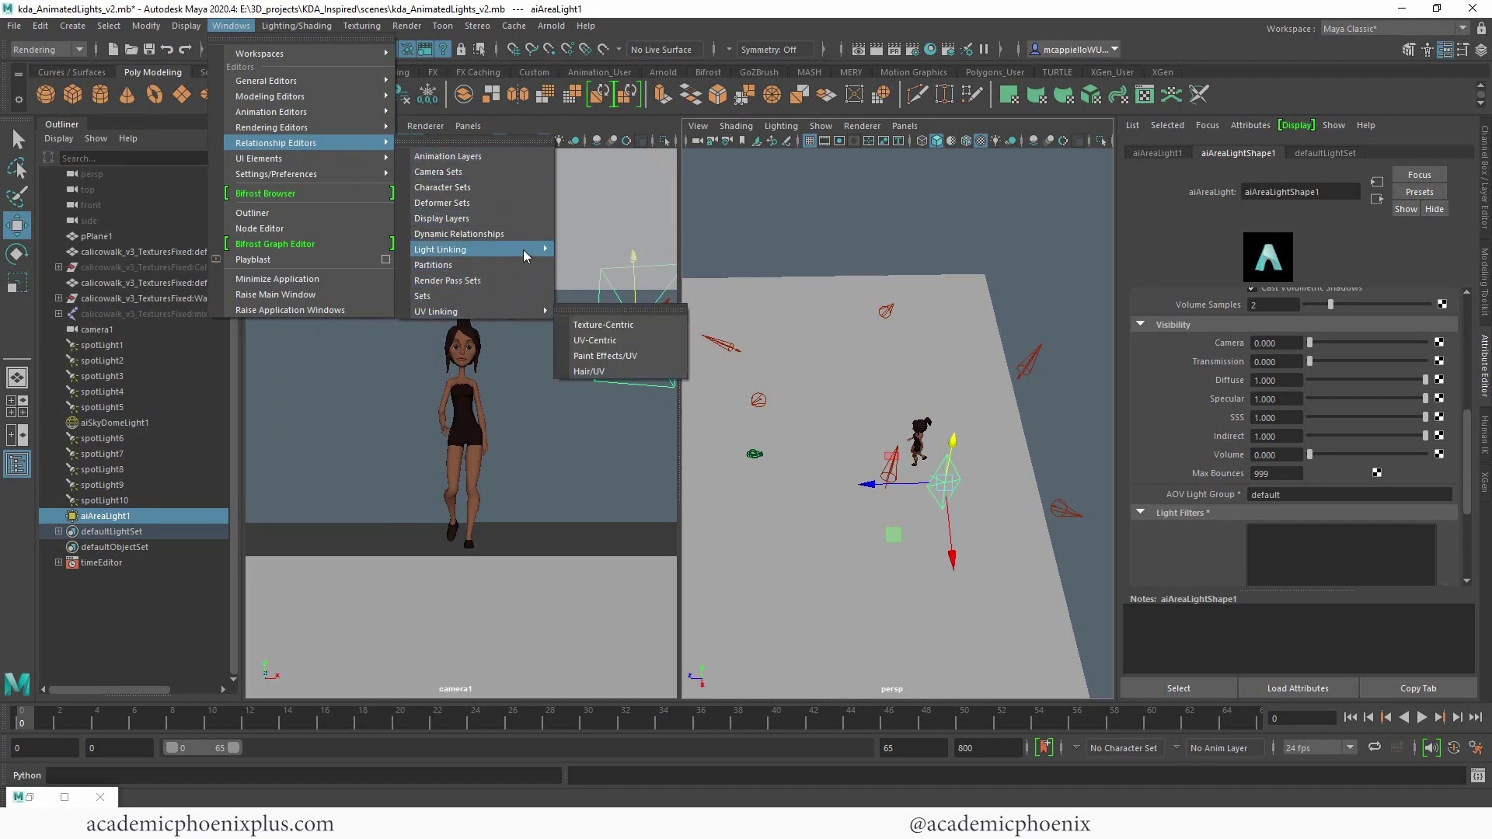
{"action": "mouse_move", "coordinate": [523, 249]}
{"action": "left_click", "coordinate": [611, 263]}
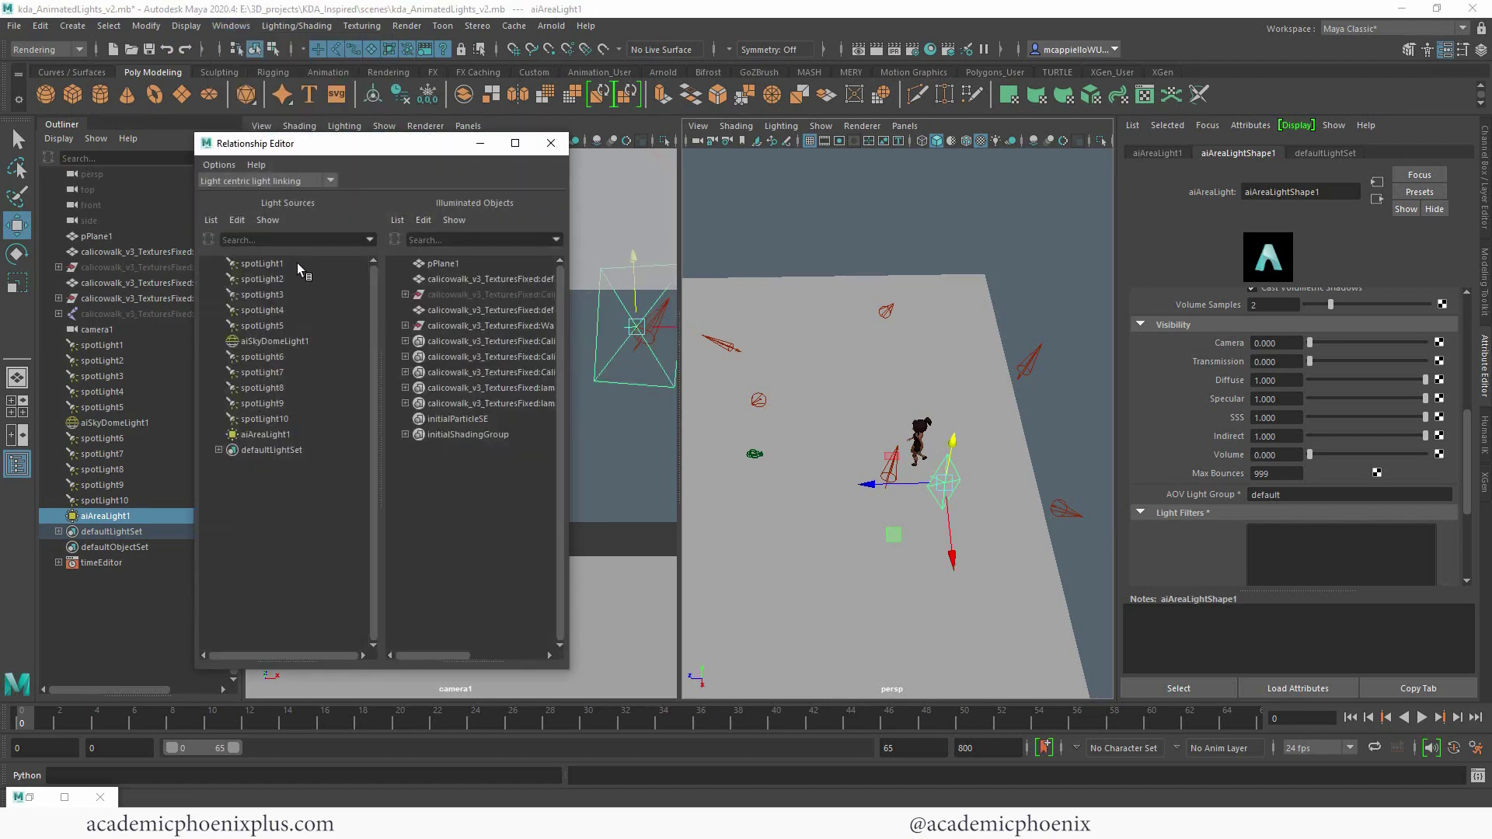
{"action": "left_click", "coordinate": [268, 435]}
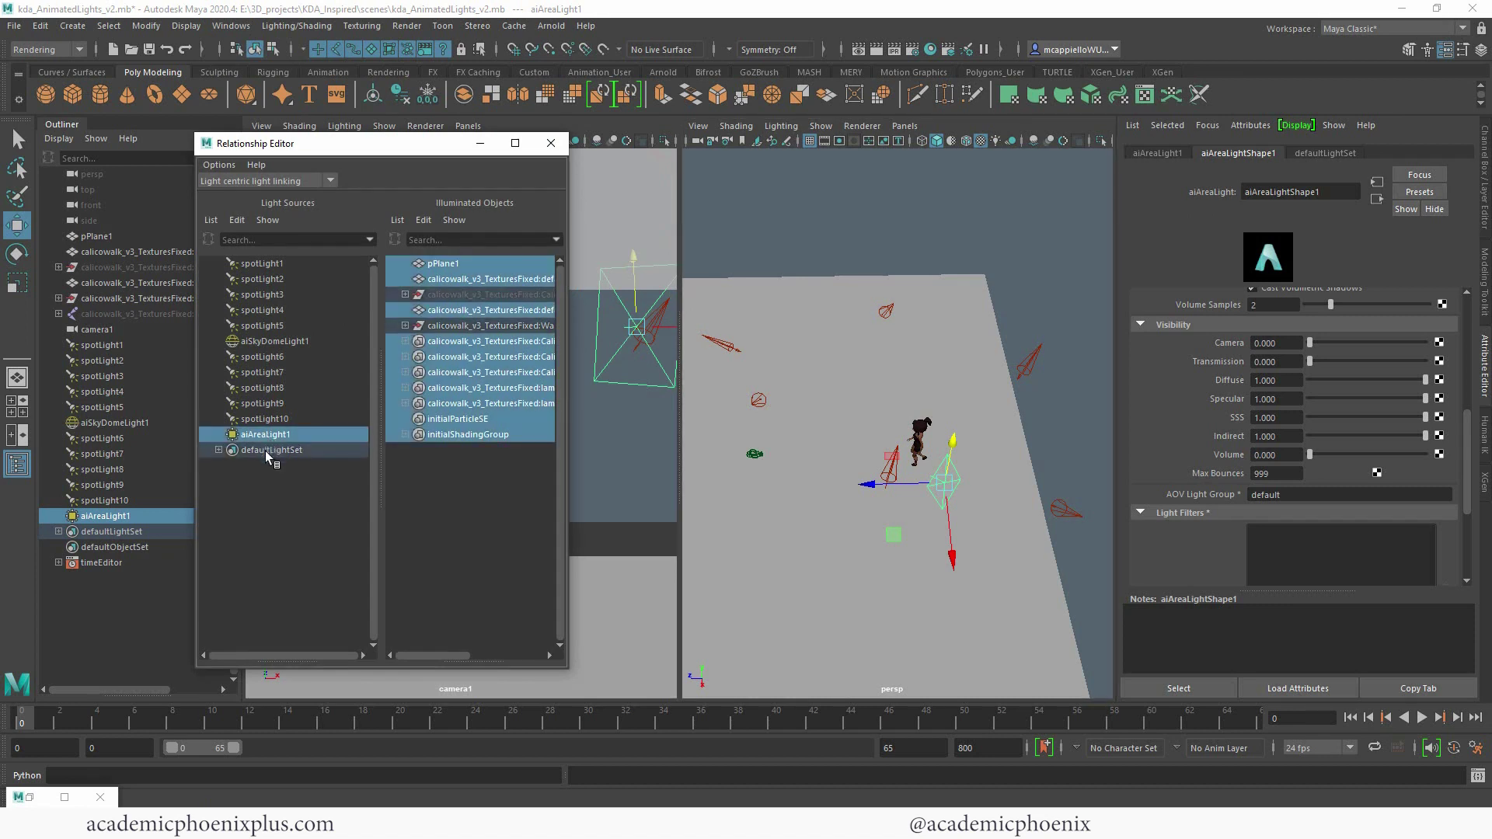
{"action": "left_click", "coordinate": [474, 265]}
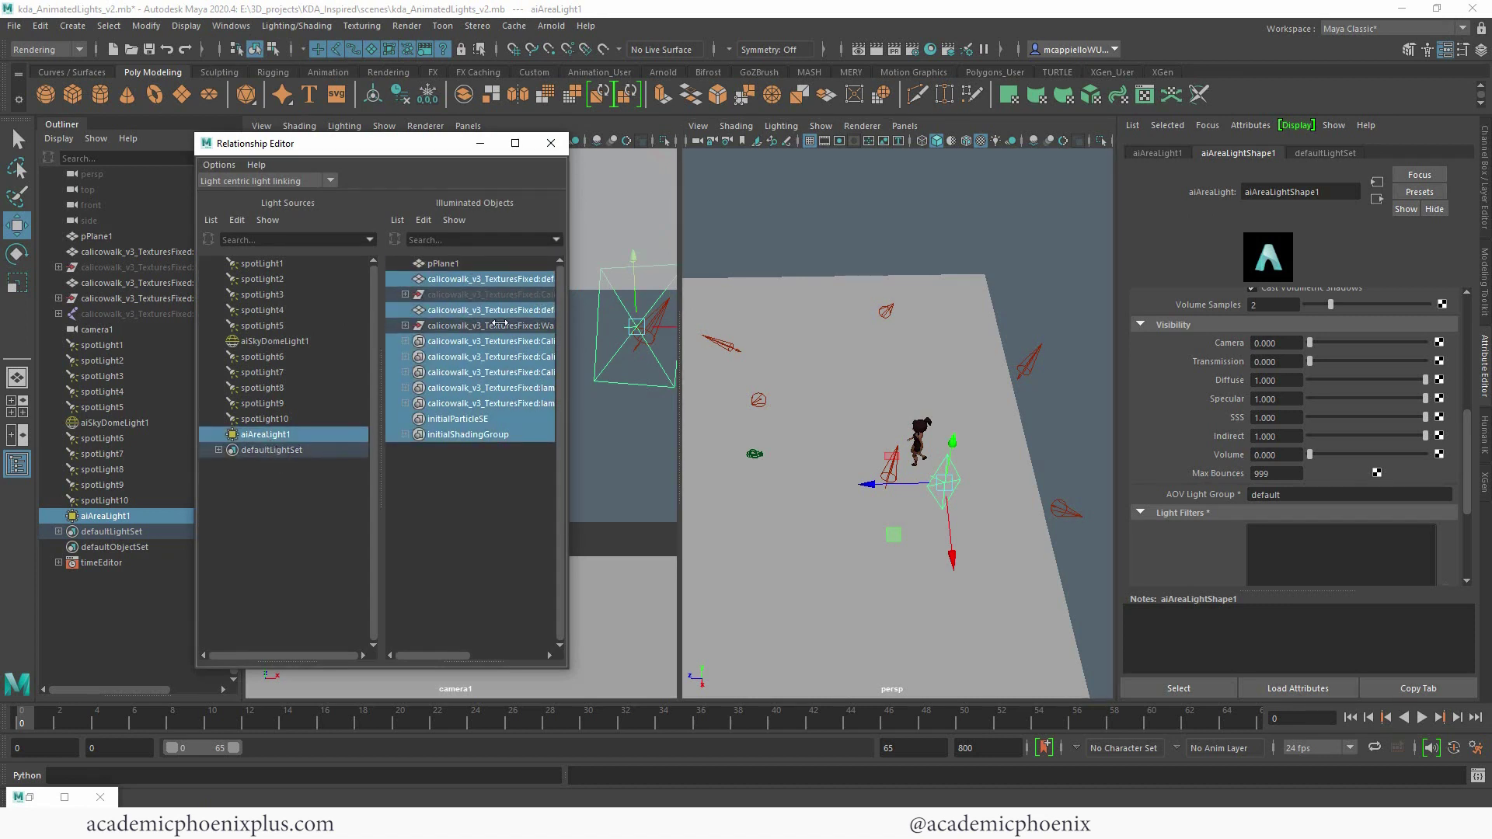
{"action": "left_click", "coordinate": [556, 148]}
{"action": "left_click", "coordinate": [29, 797]}
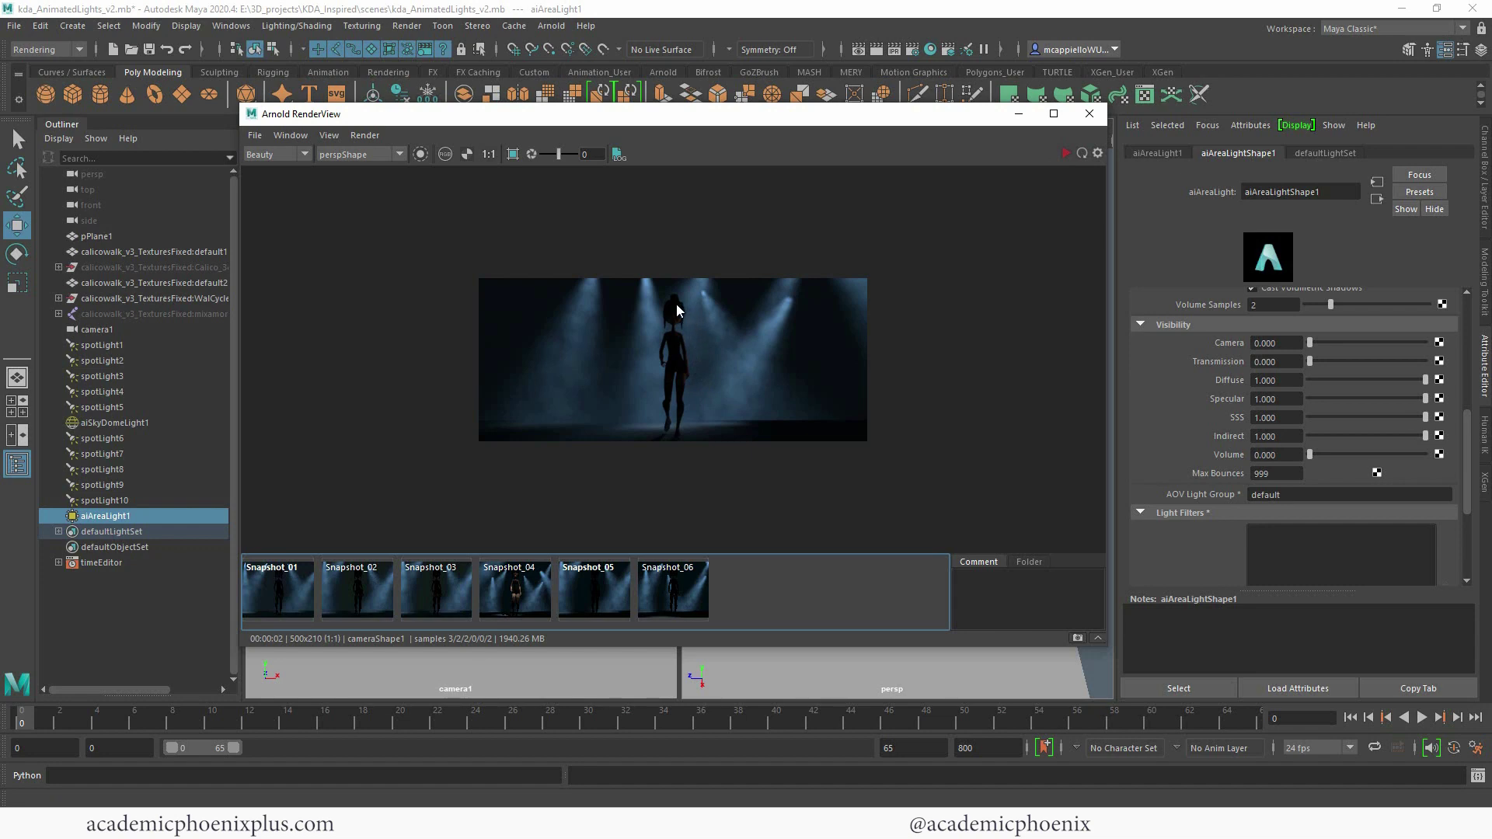
Lower the area light slightly in the perspective viewport
{"action": "left_click", "coordinate": [1018, 114]}
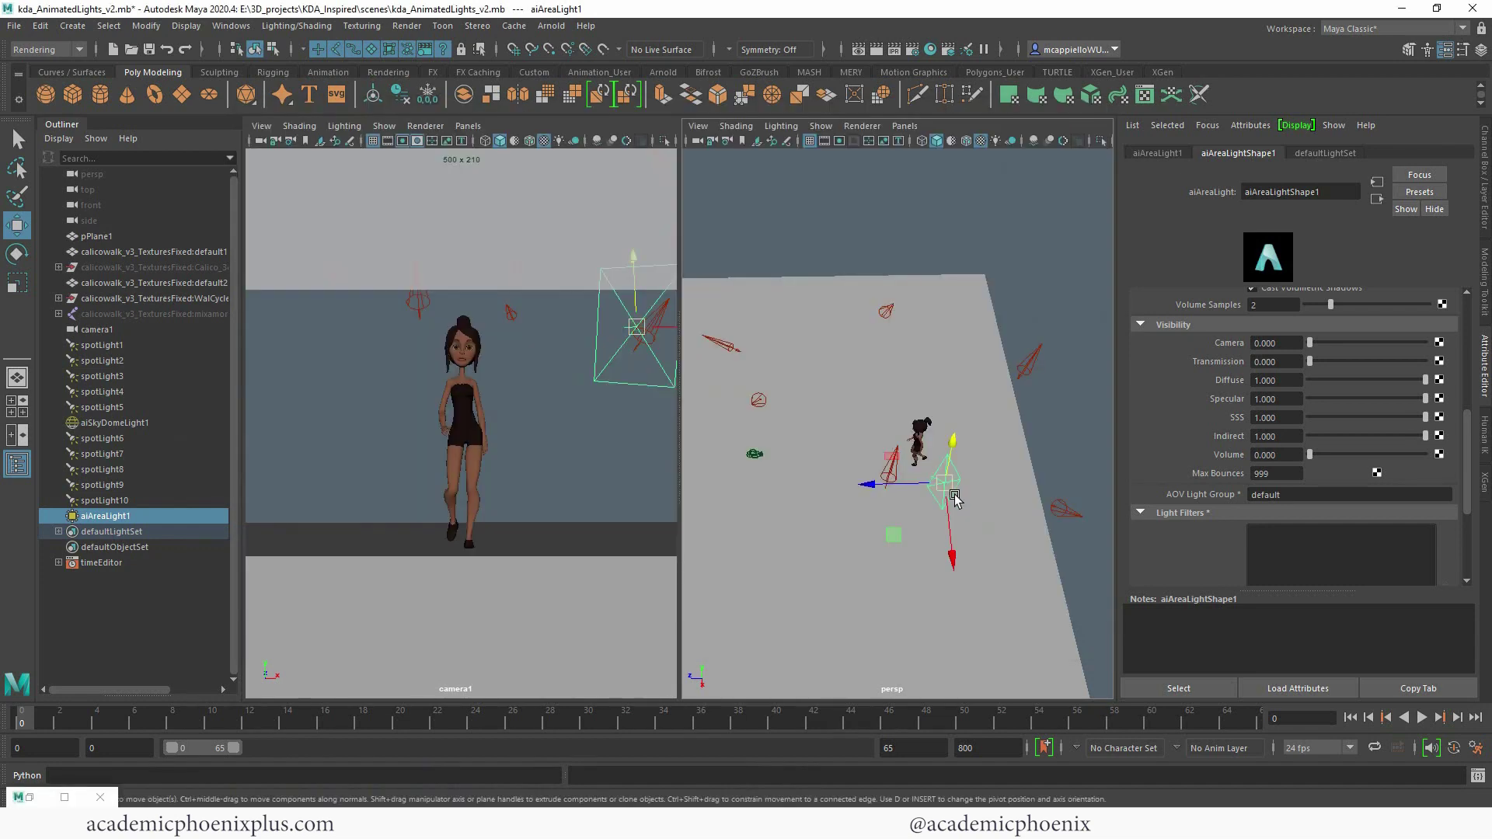
{"action": "left_click_drag", "start_coordinate": [1468, 436], "coordinate": [1470, 296]}
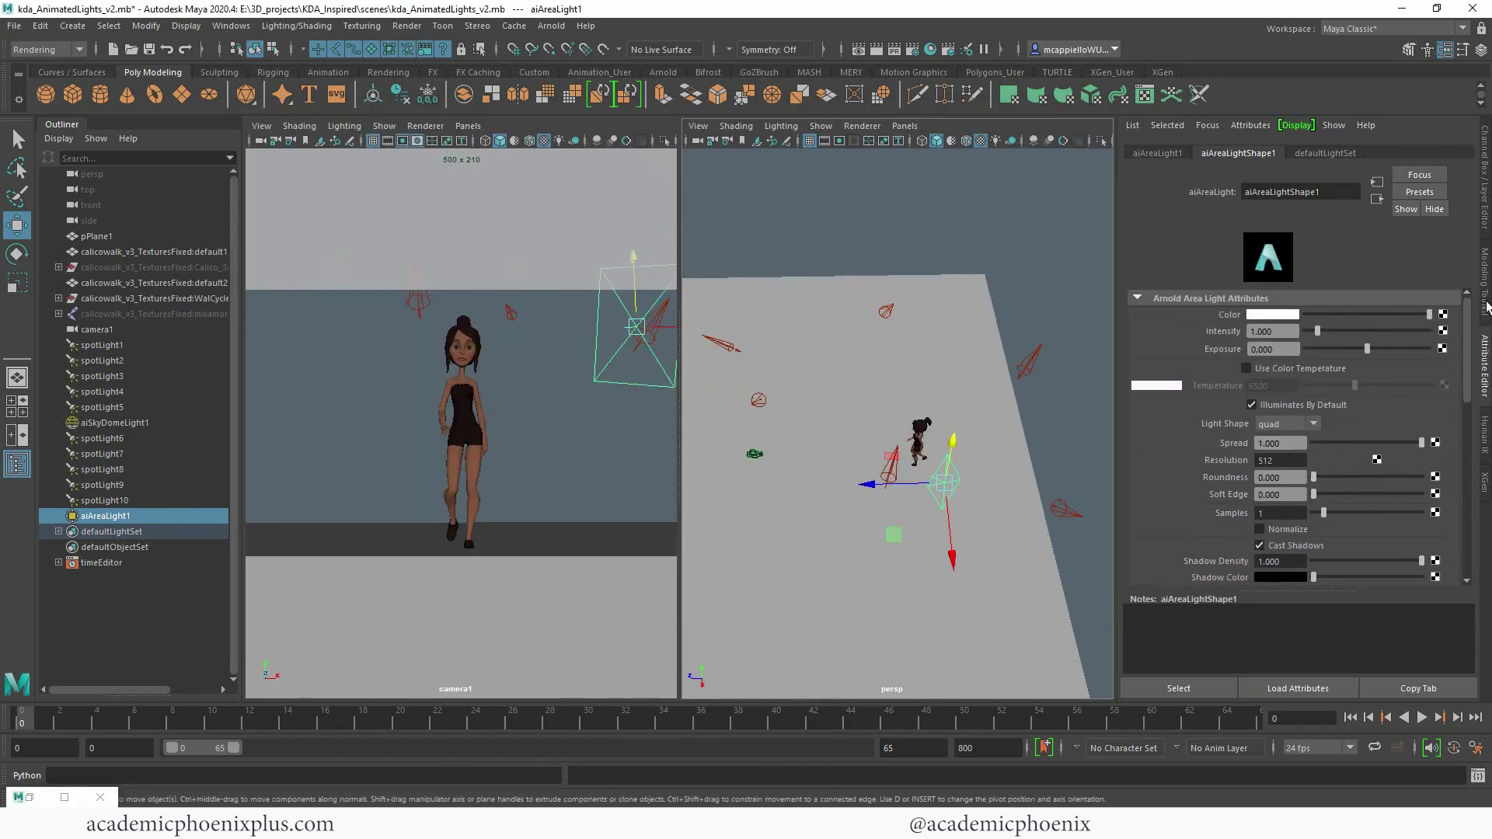
{"action": "left_click_drag", "start_coordinate": [956, 559], "coordinate": [934, 484], "text": "alt"}
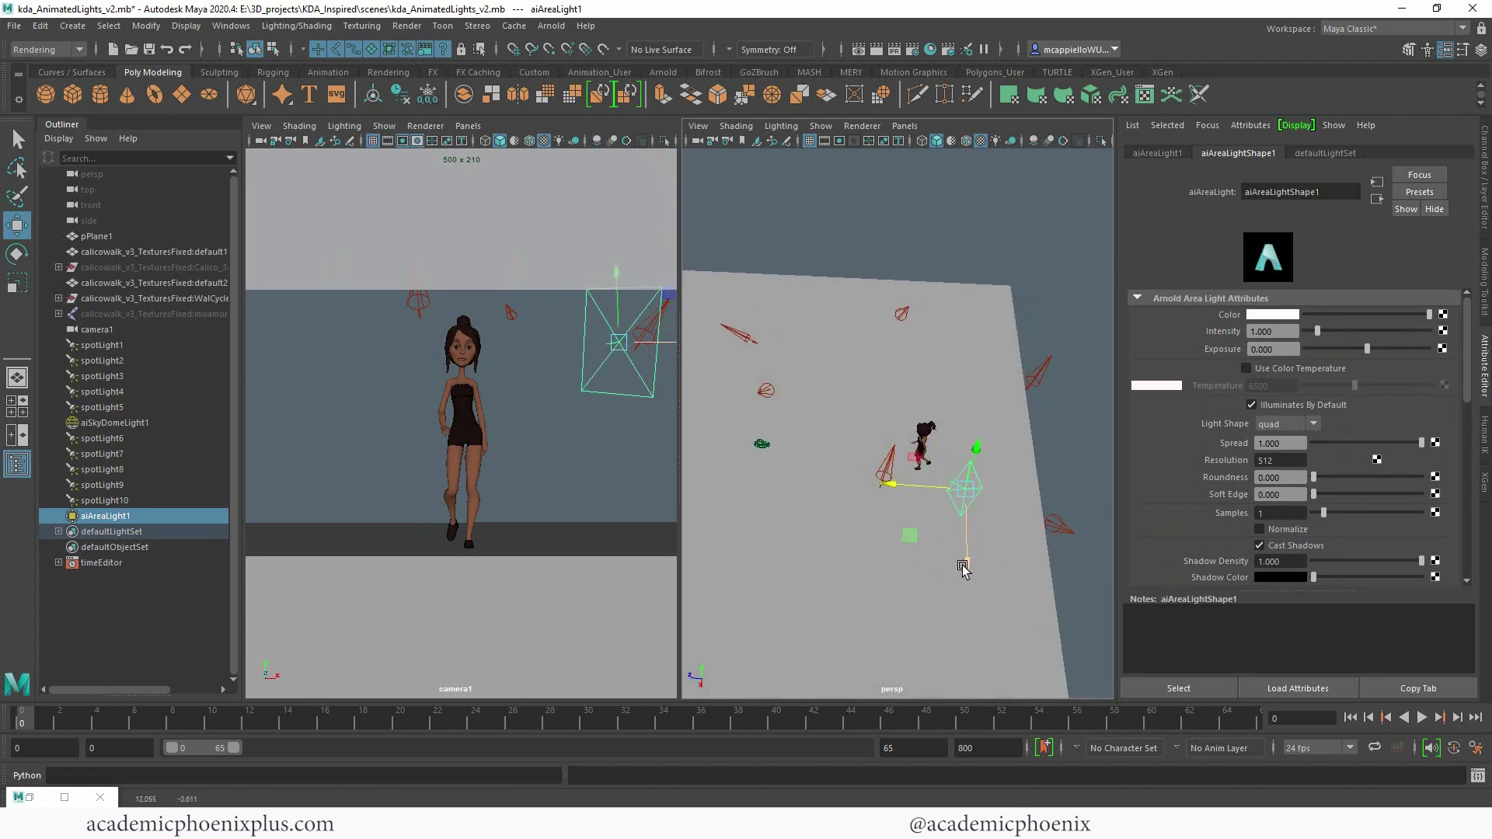
{"action": "left_click_drag", "start_coordinate": [964, 566], "coordinate": [965, 561]}
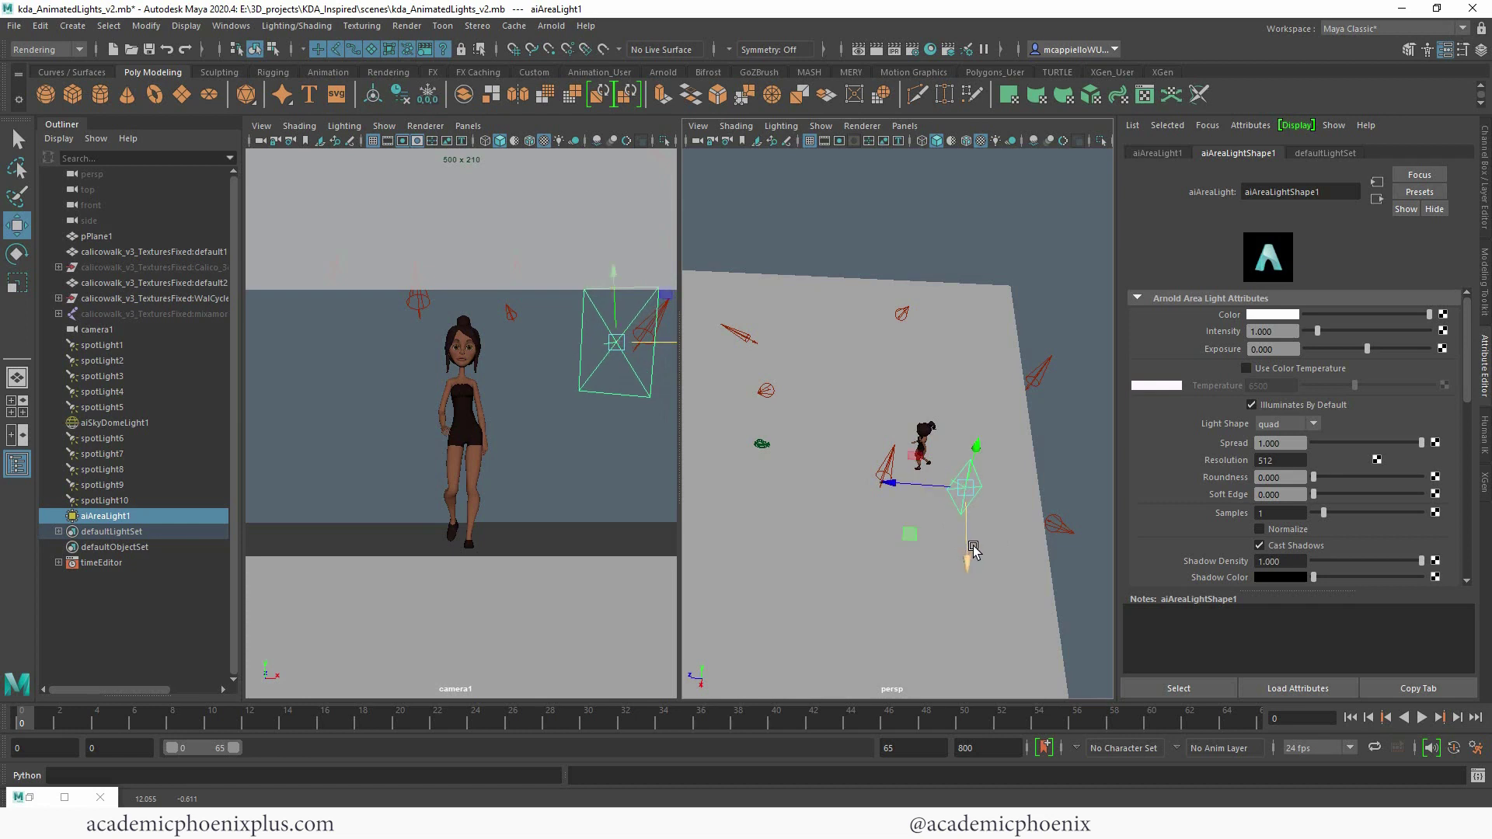
Tint the area light pale blue and set its intensity to 2
{"action": "left_click", "coordinate": [1243, 331]}
{"action": "left_click", "coordinate": [1276, 315]}
{"action": "left_click", "coordinate": [1173, 306]}
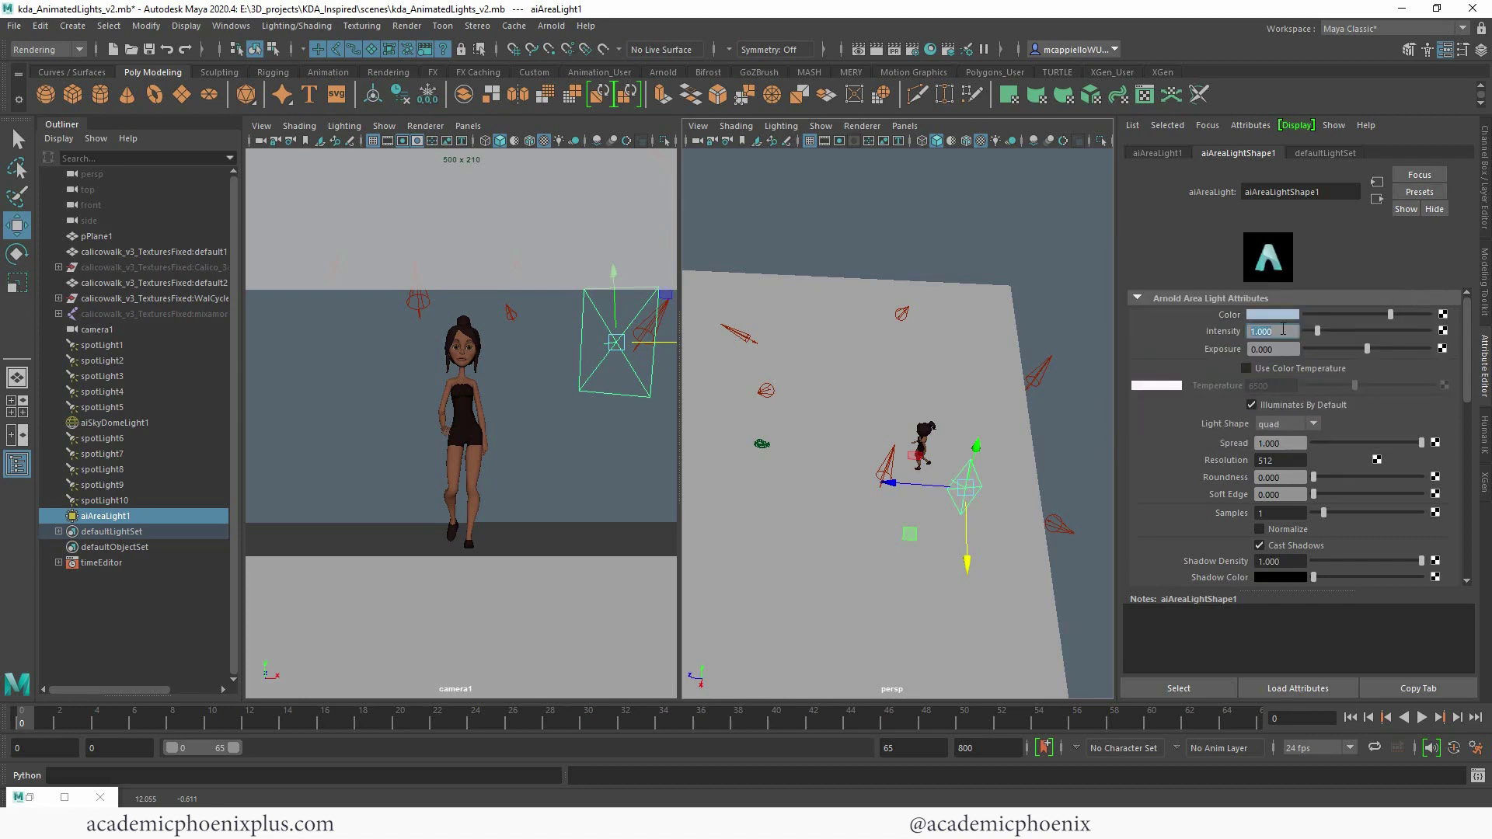
{"action": "type", "text": "2"}
{"action": "key", "text": "Return"}
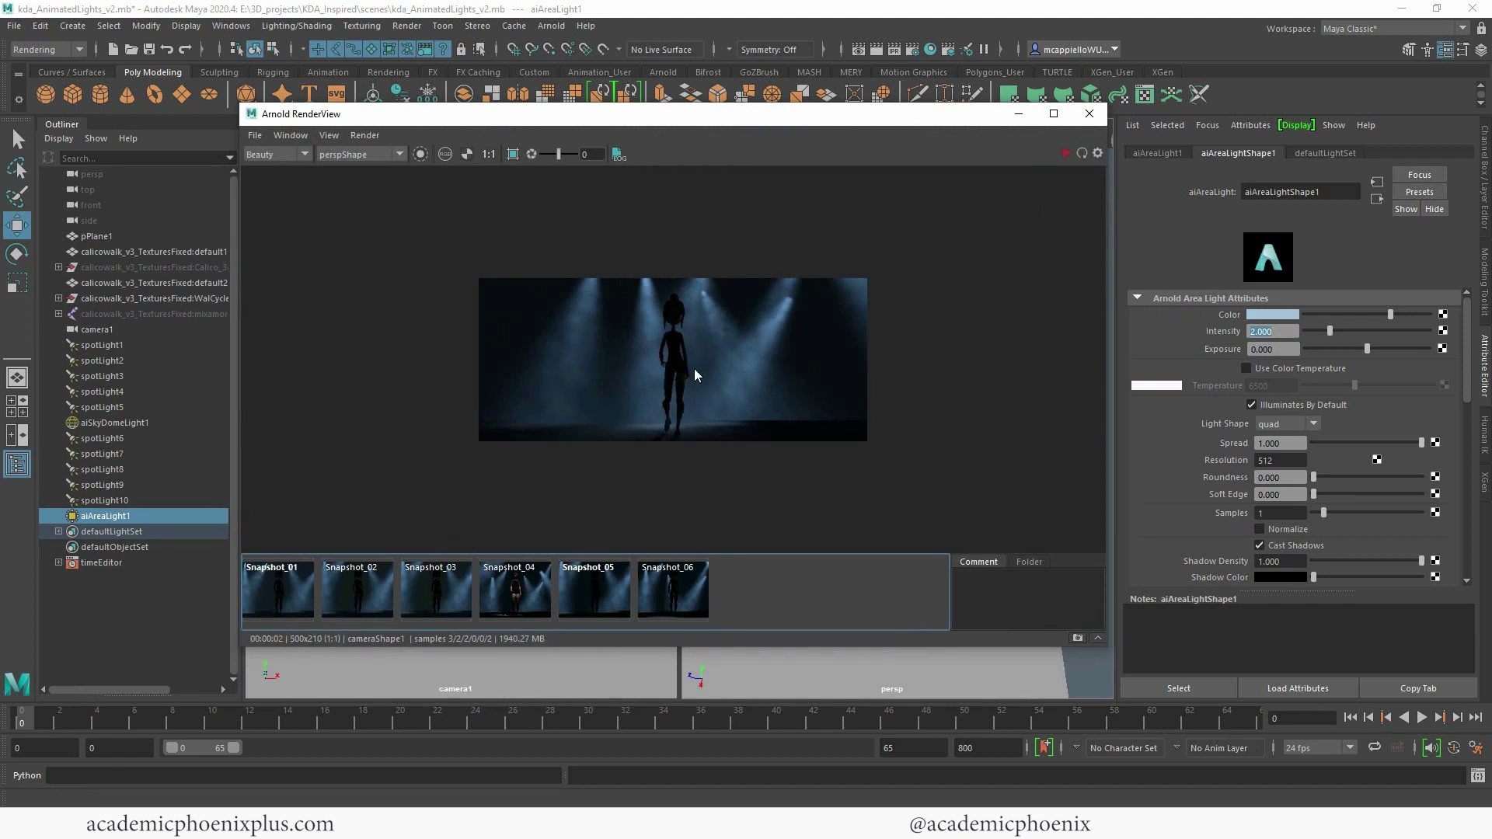
Nudge and slightly enlarge the area light, play the walk to frame 65, and restore RenderView
{"action": "left_click", "coordinate": [1017, 114]}
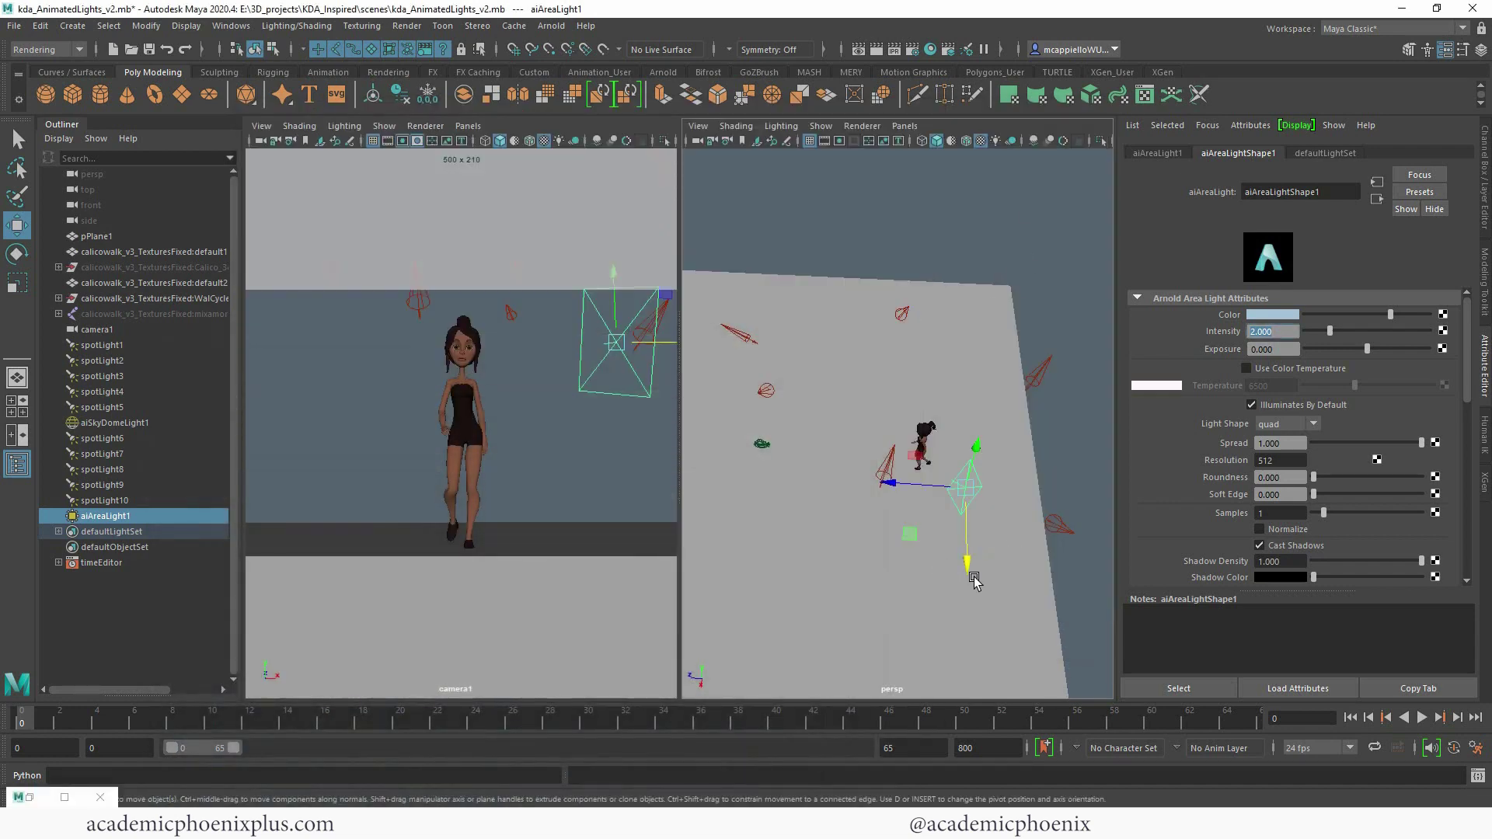
{"action": "left_click_drag", "start_coordinate": [968, 469], "coordinate": [971, 502]}
{"action": "key", "text": "r"}
{"action": "key", "text": "alt+v"}
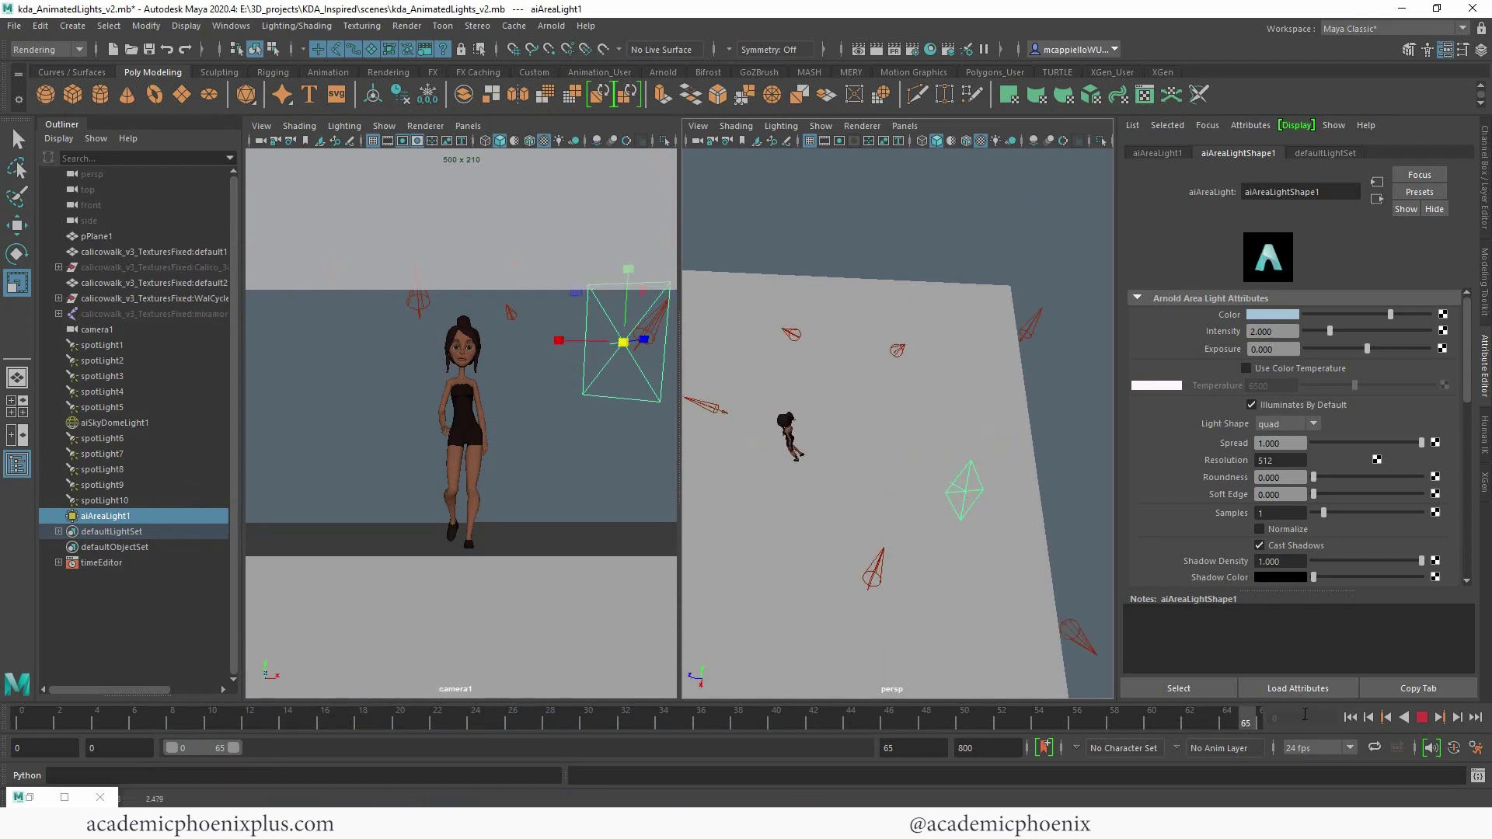
{"action": "key", "text": "Escape"}
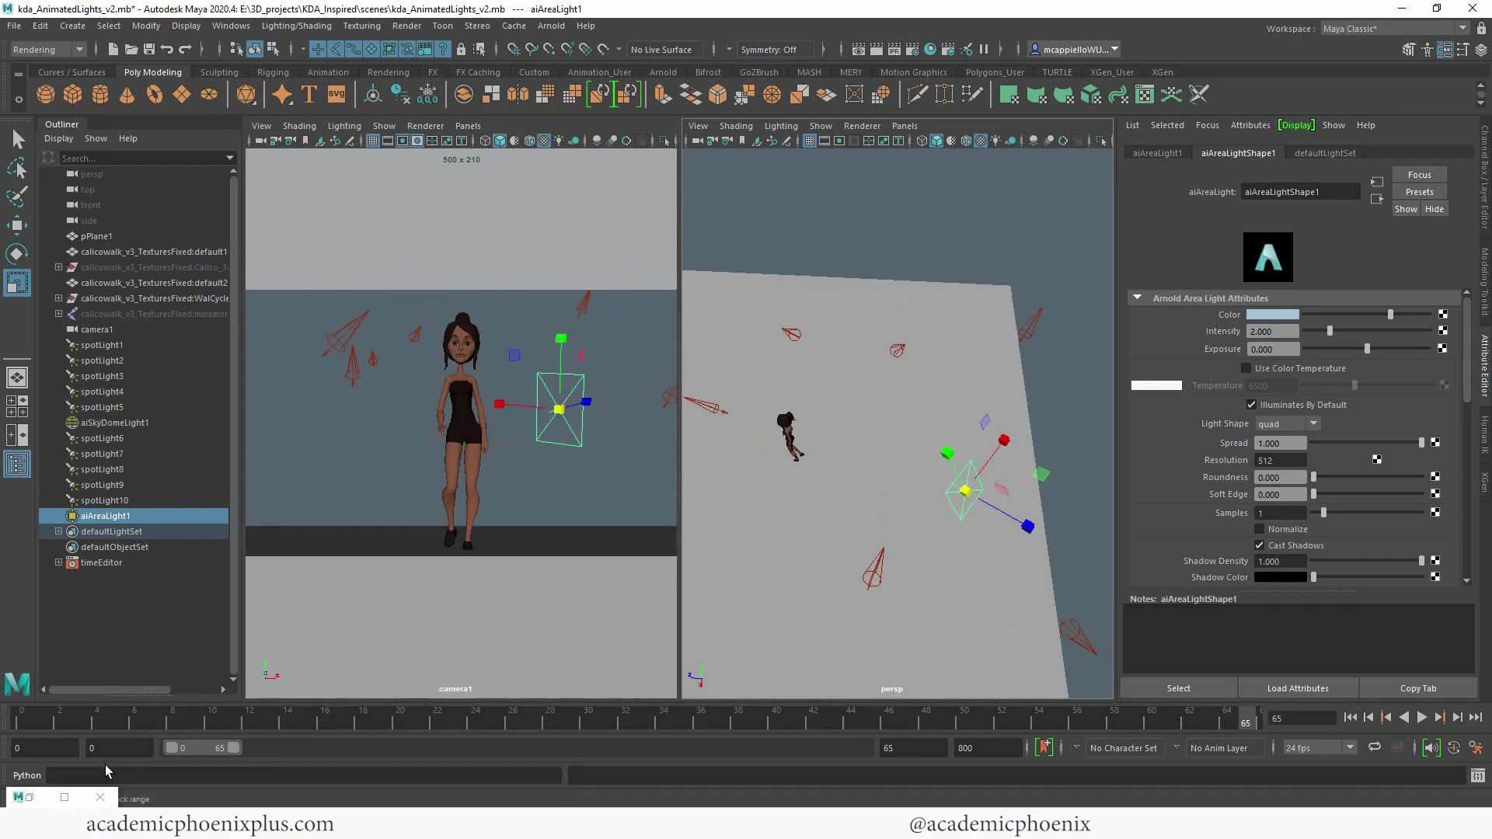
{"action": "left_click", "coordinate": [30, 797]}
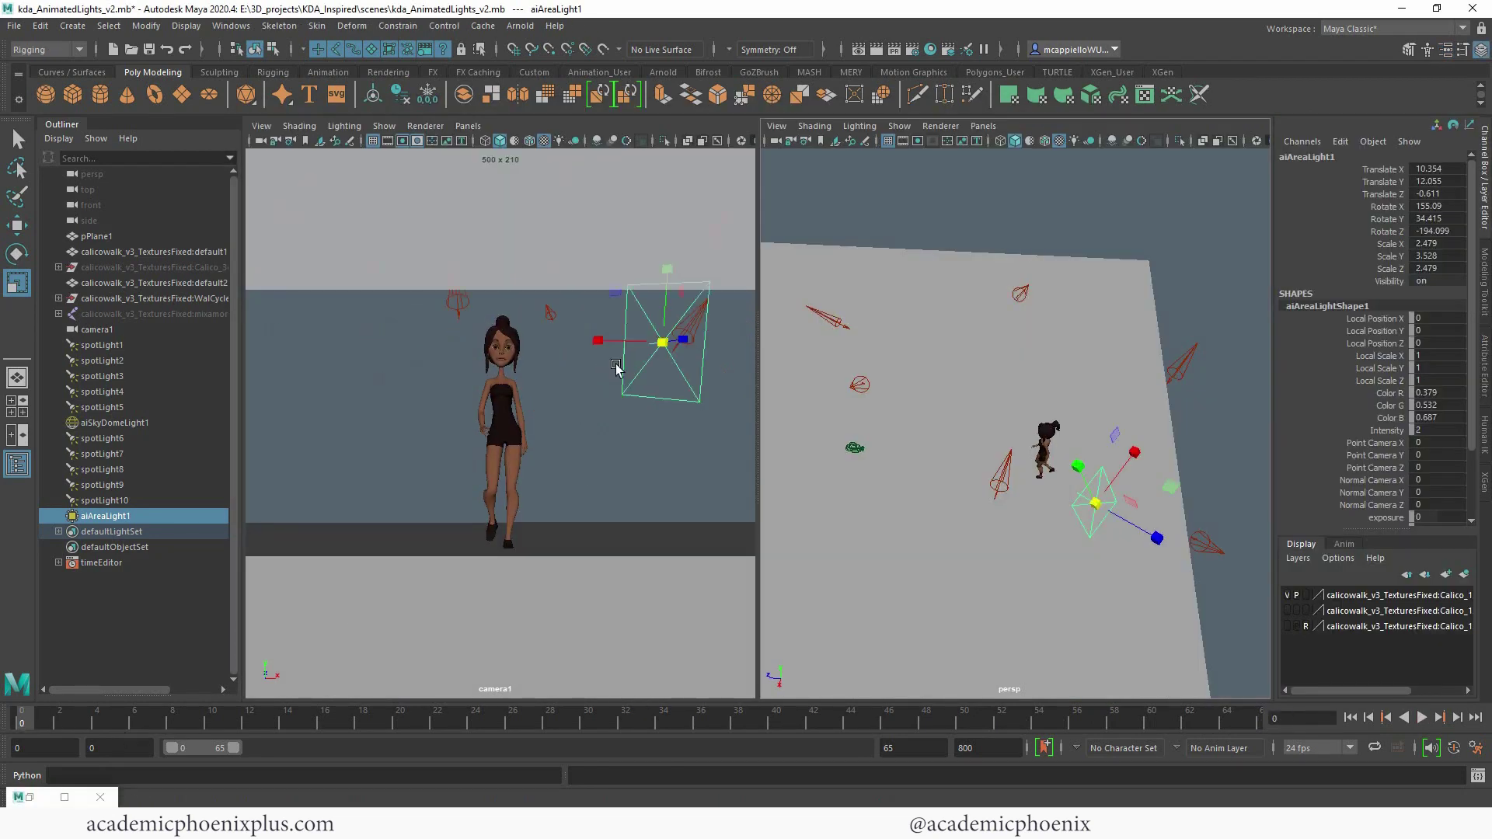
At the last frame of the walk, move the area light along Z with the character
{"action": "left_click_drag", "start_coordinate": [34, 729], "coordinate": [1223, 681]}
{"action": "key", "text": "w"}
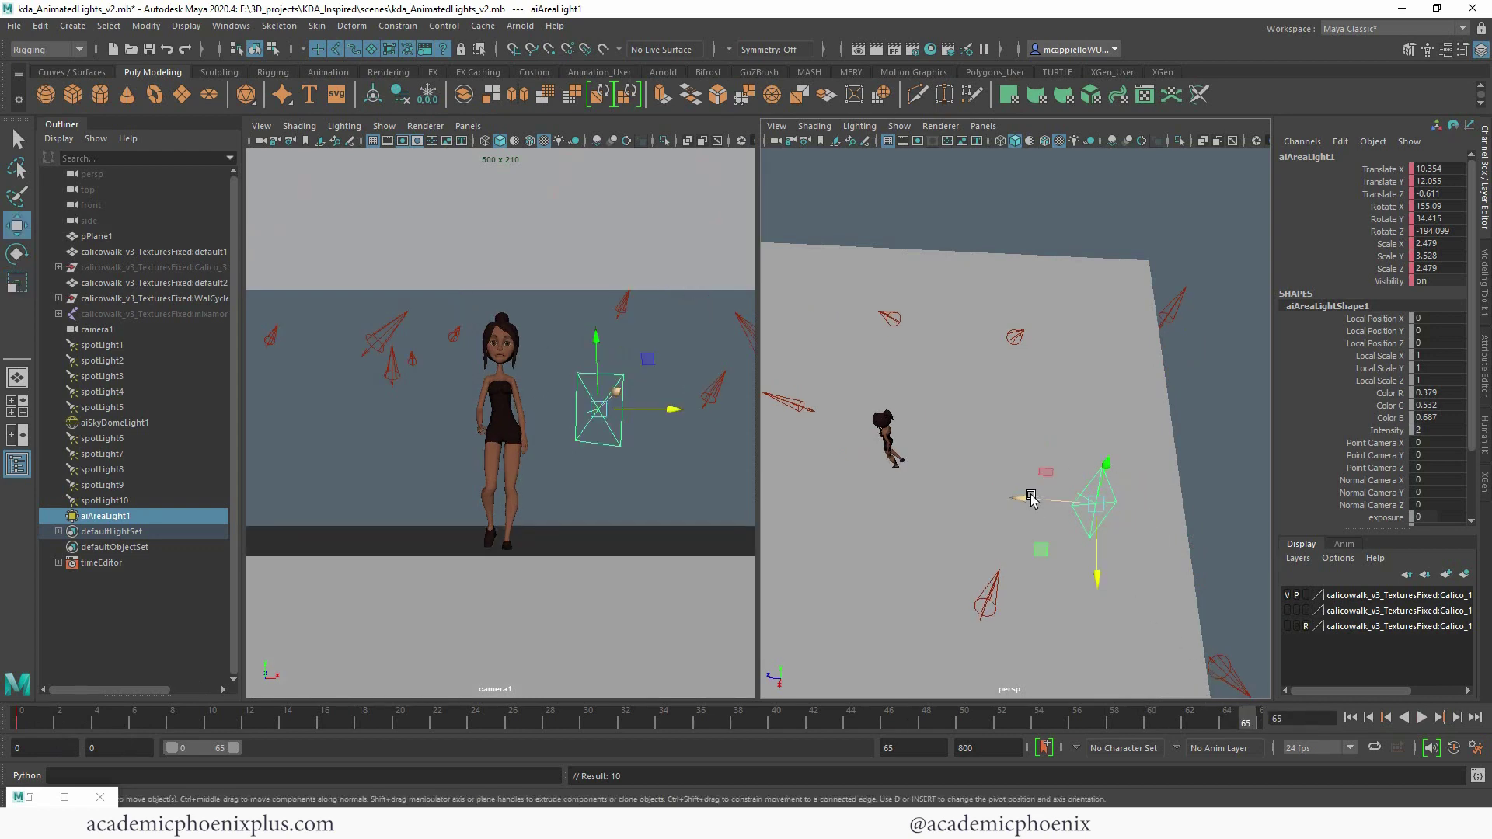
{"action": "left_click_drag", "start_coordinate": [1033, 499], "coordinate": [867, 488]}
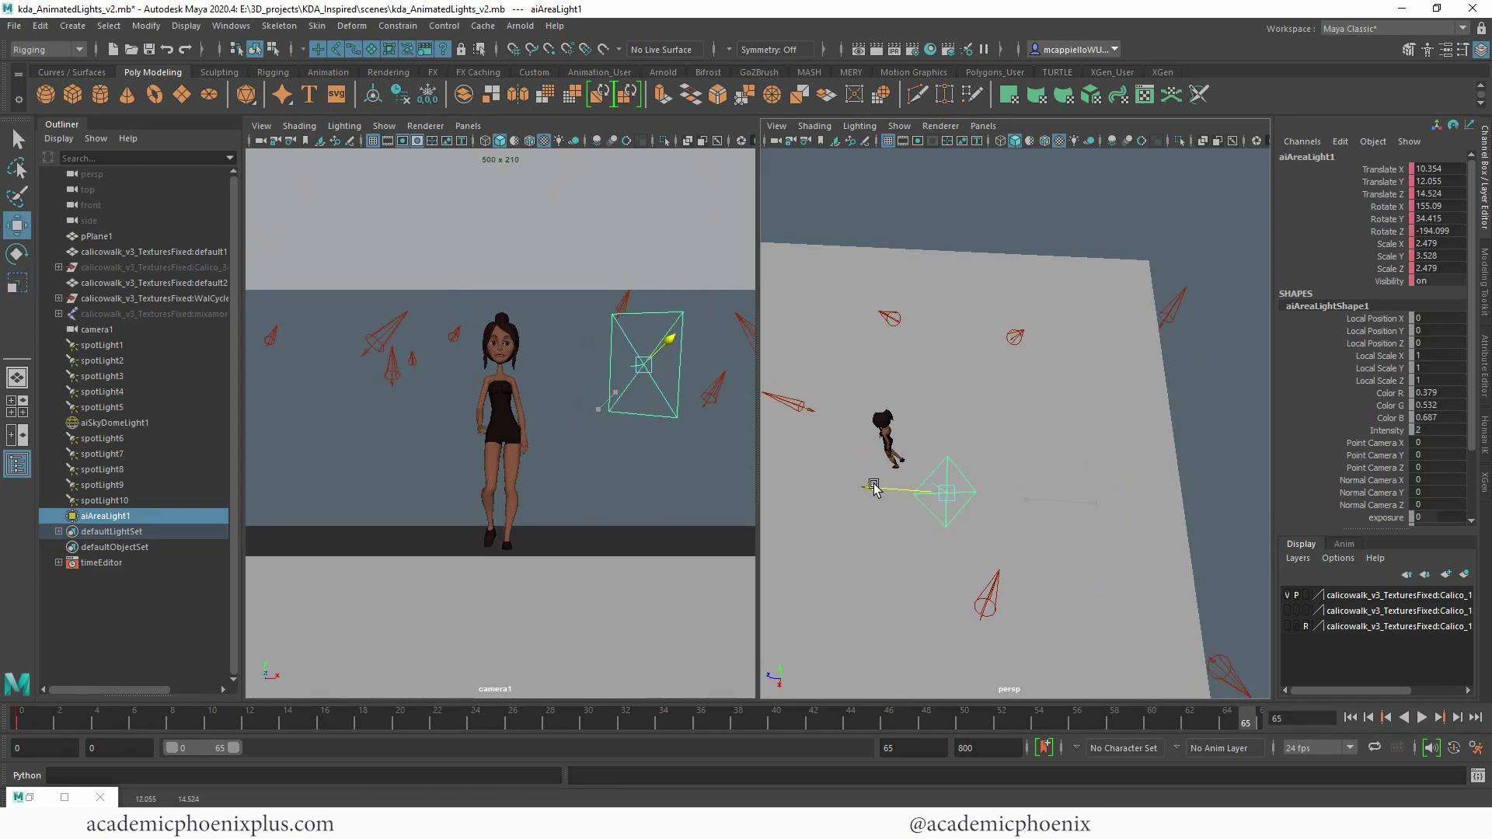
Preview the moving light with an interactive Arnold render at frame 32, then stop it
{"action": "left_click", "coordinate": [65, 798]}
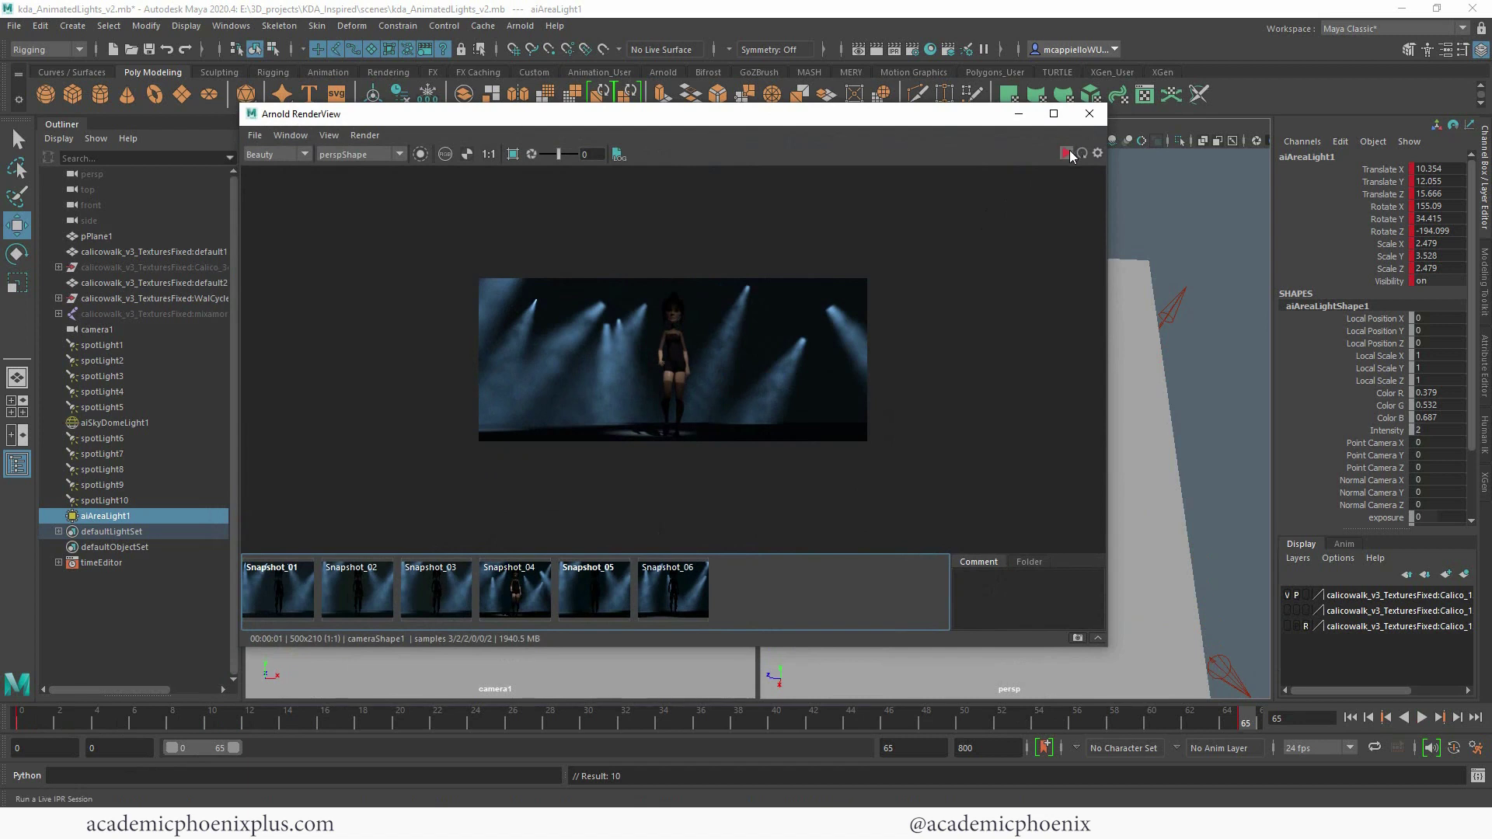
{"action": "key", "text": "alt+shift+v"}
{"action": "left_click", "coordinate": [1066, 153]}
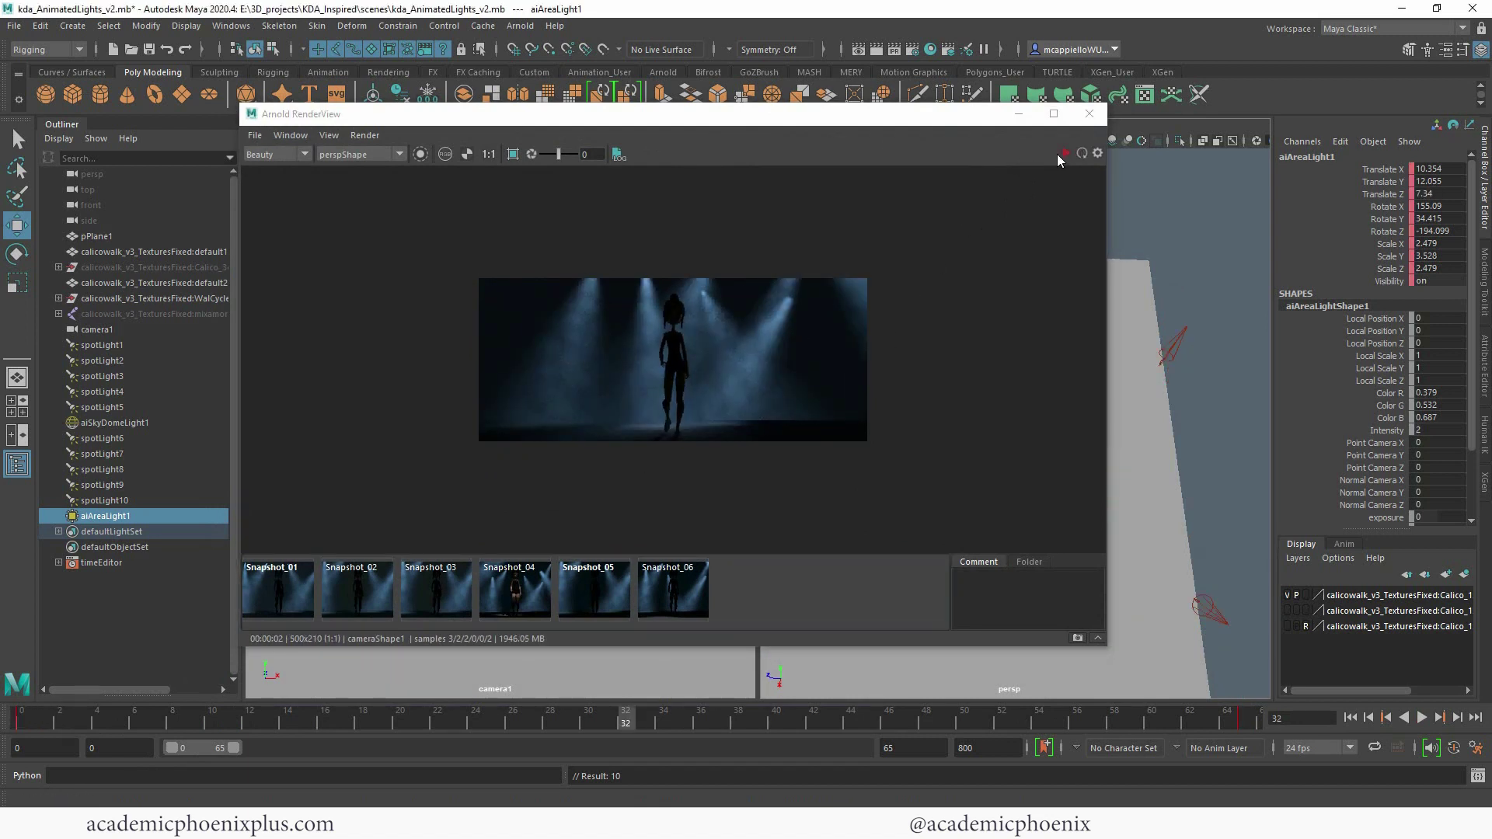
{"action": "key", "text": "."}
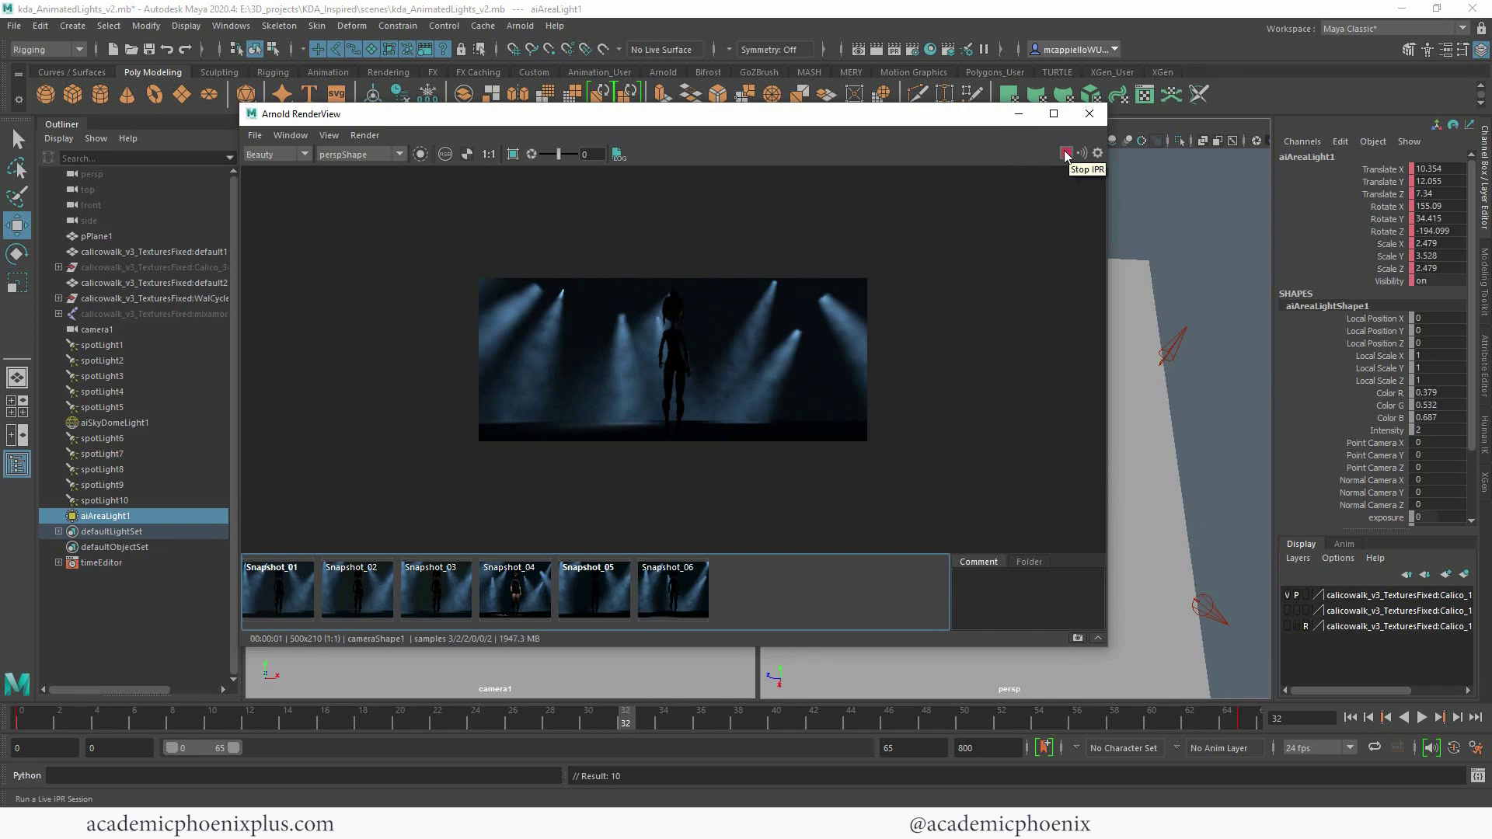
{"action": "left_click", "coordinate": [1066, 154]}
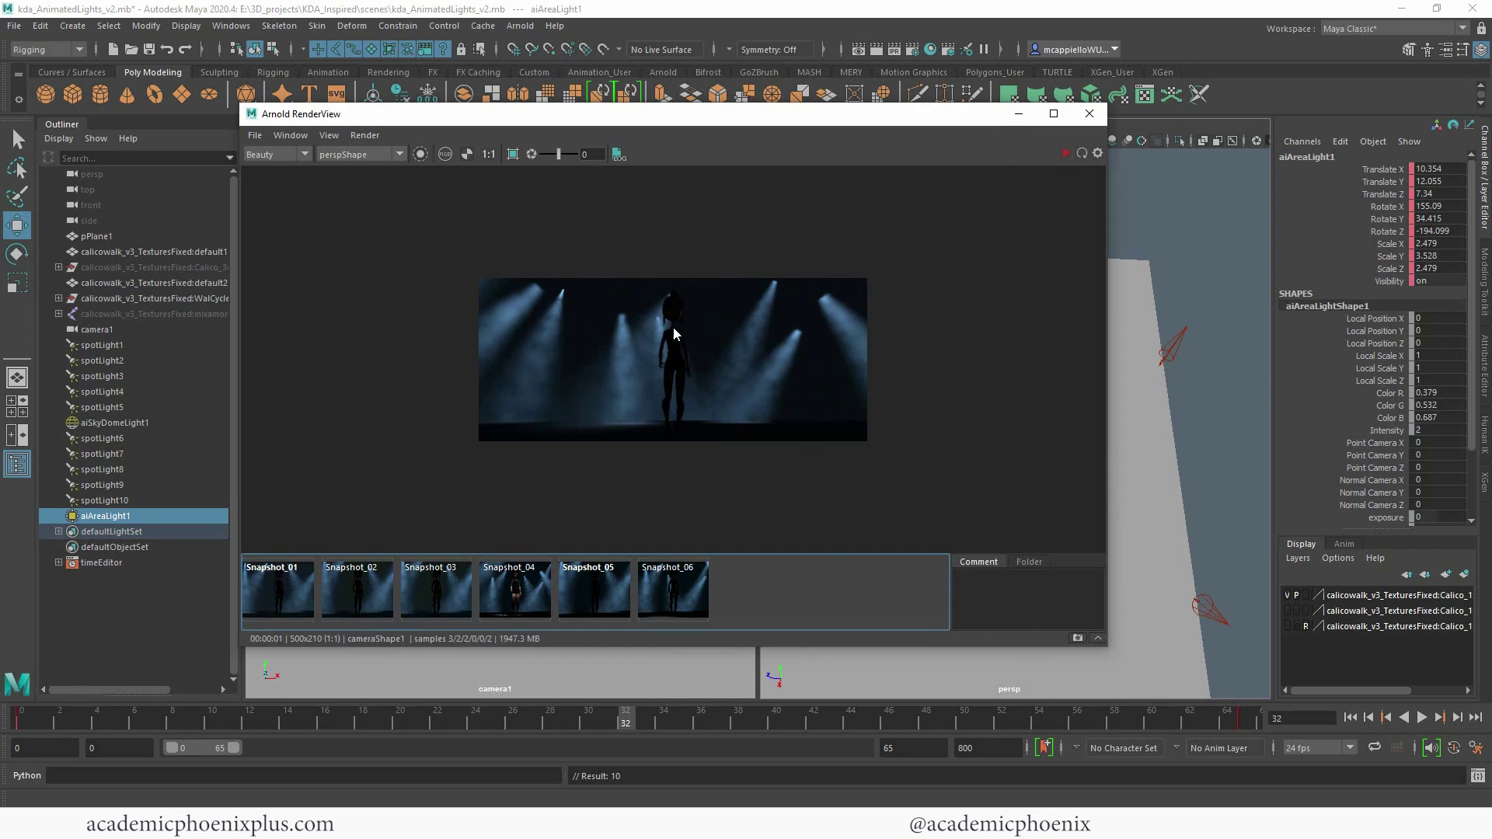
{"action": "left_click", "coordinate": [1018, 113]}
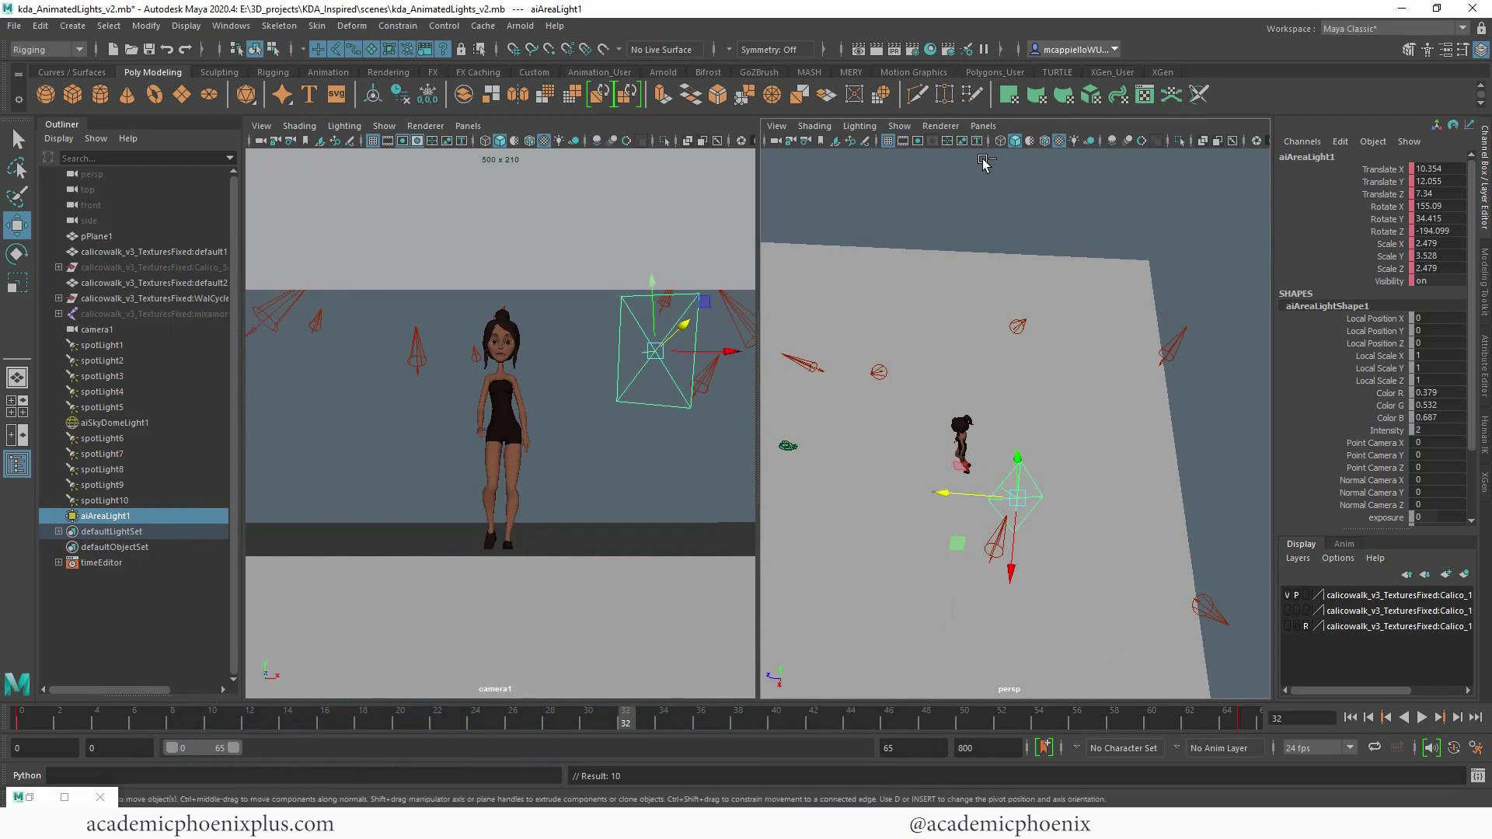
In Render Settings, set the image width to 960 and height to 402
{"action": "left_click", "coordinate": [912, 49]}
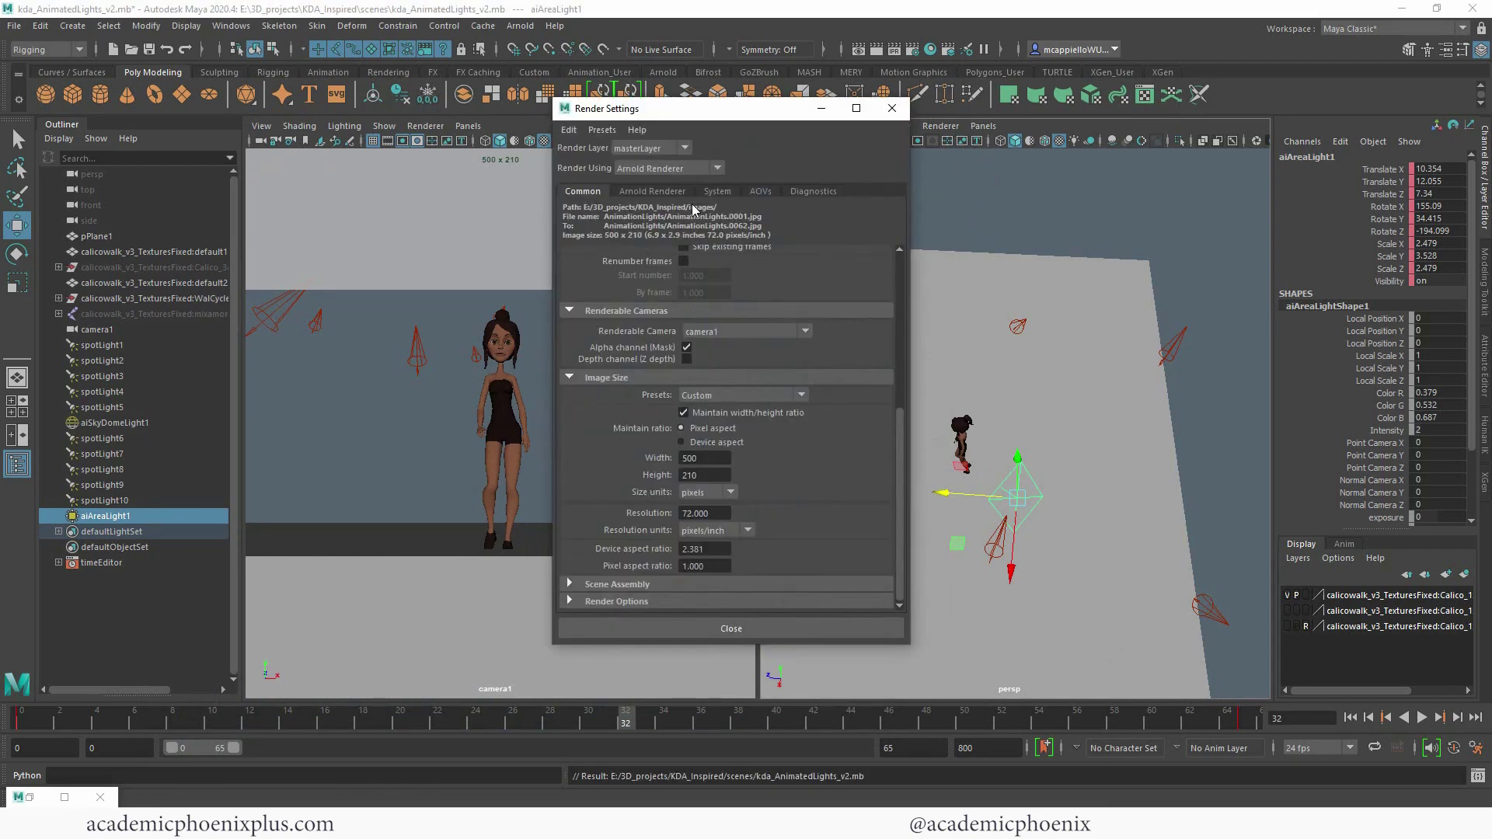
{"action": "double_click", "coordinate": [718, 458]}
{"action": "type", "text": "960"}
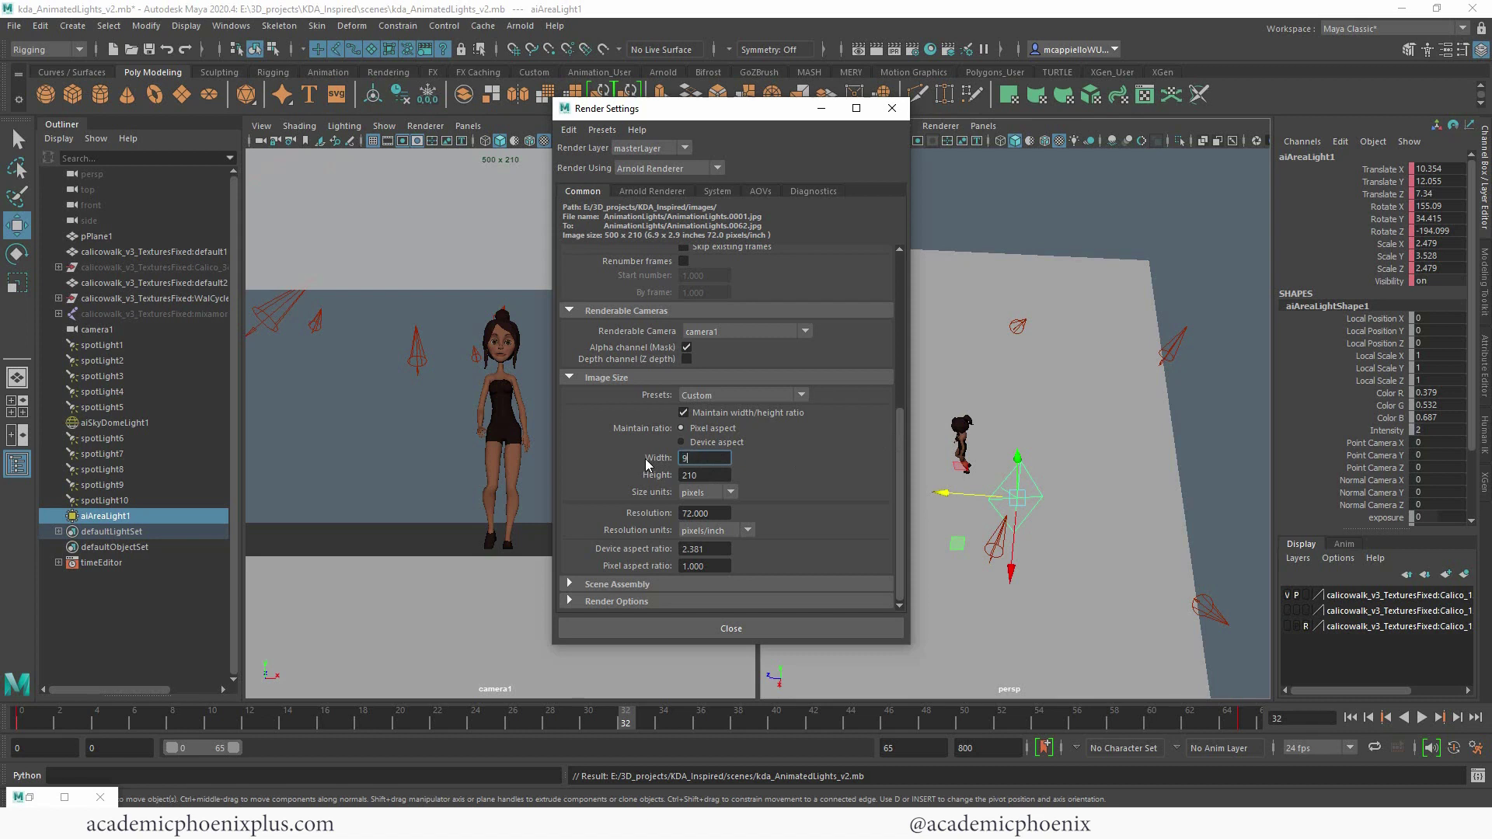
{"action": "key", "text": "Tab"}
{"action": "type", "text": "402"}
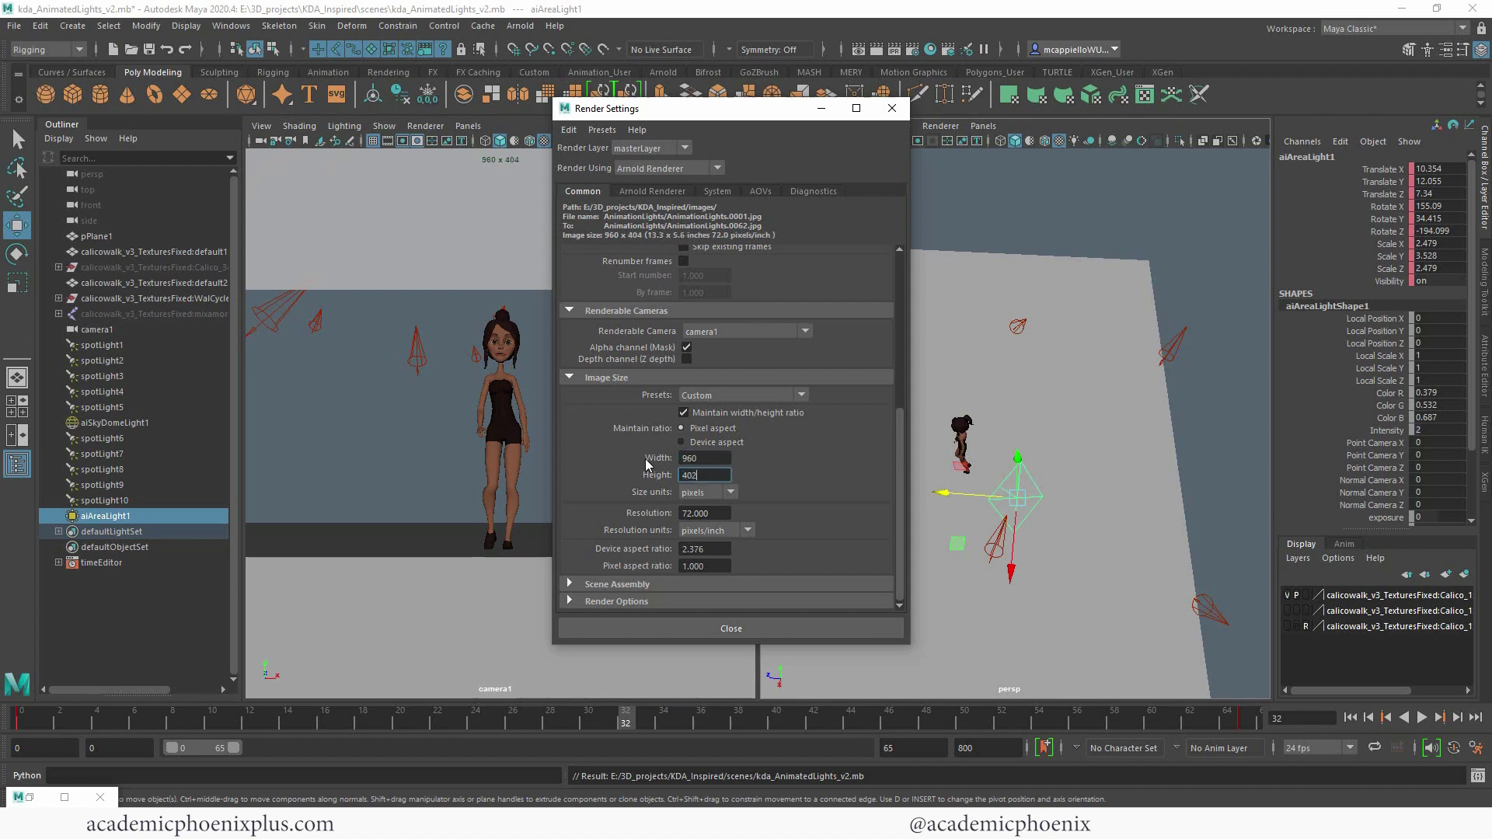
{"action": "key", "text": "Tab"}
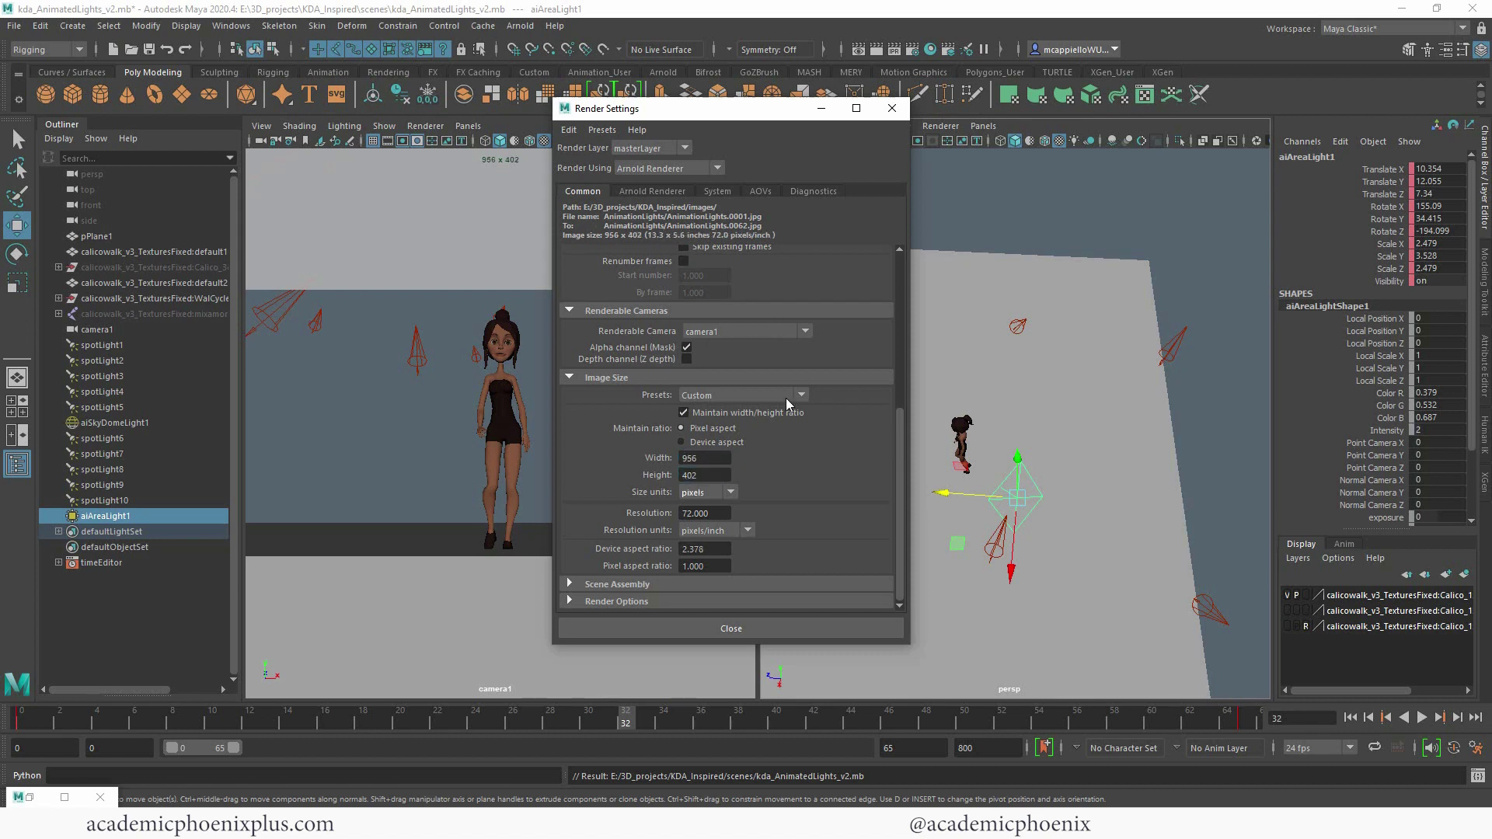
Set the image format to tif with compression set to none
{"action": "scroll", "coordinate": [743, 241], "scroll_direction": "up", "scroll_amount": 5}
{"action": "left_click", "coordinate": [730, 291]}
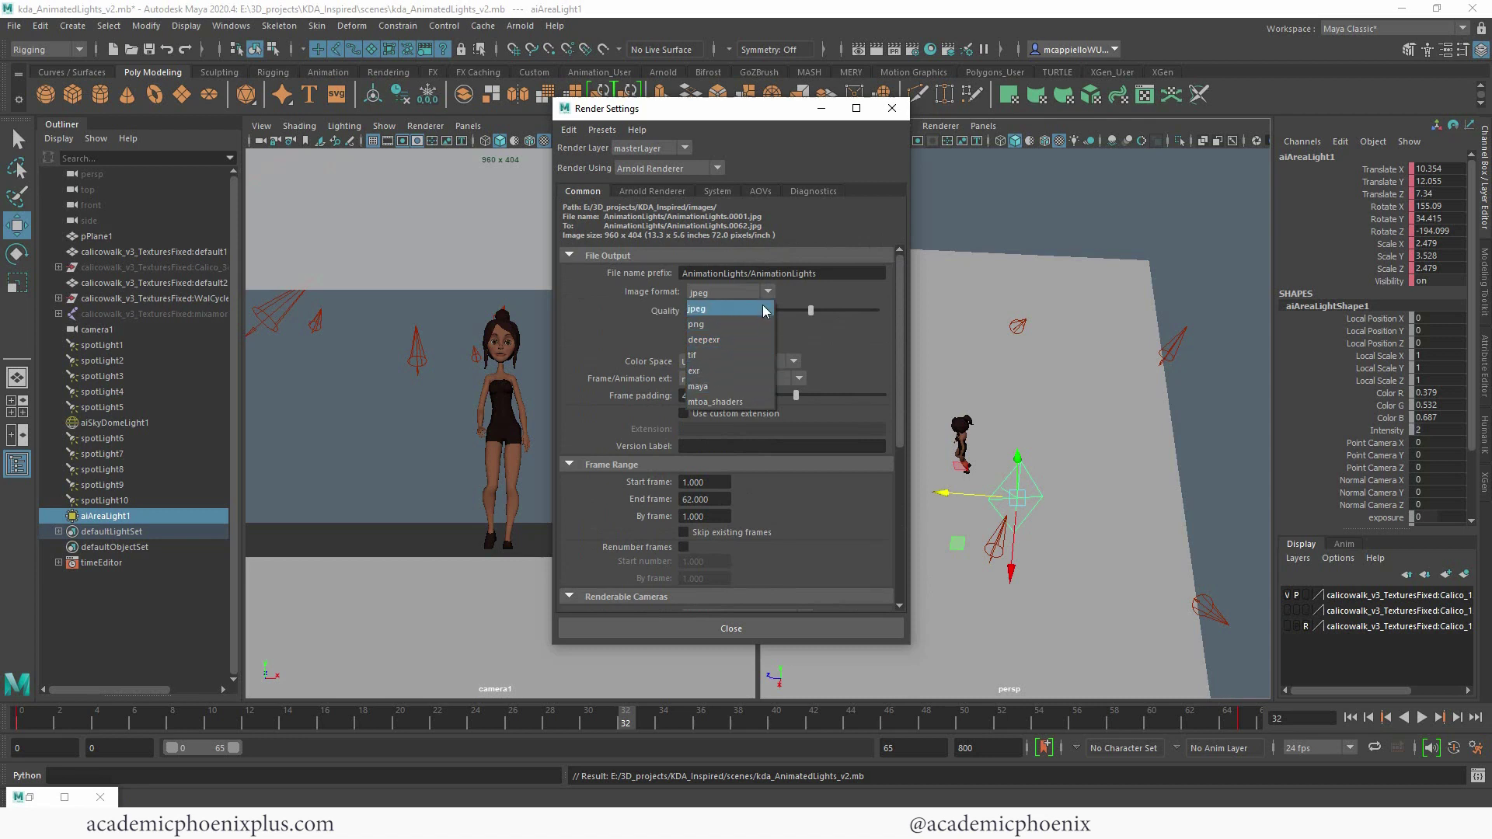
{"action": "left_click", "coordinate": [730, 355]}
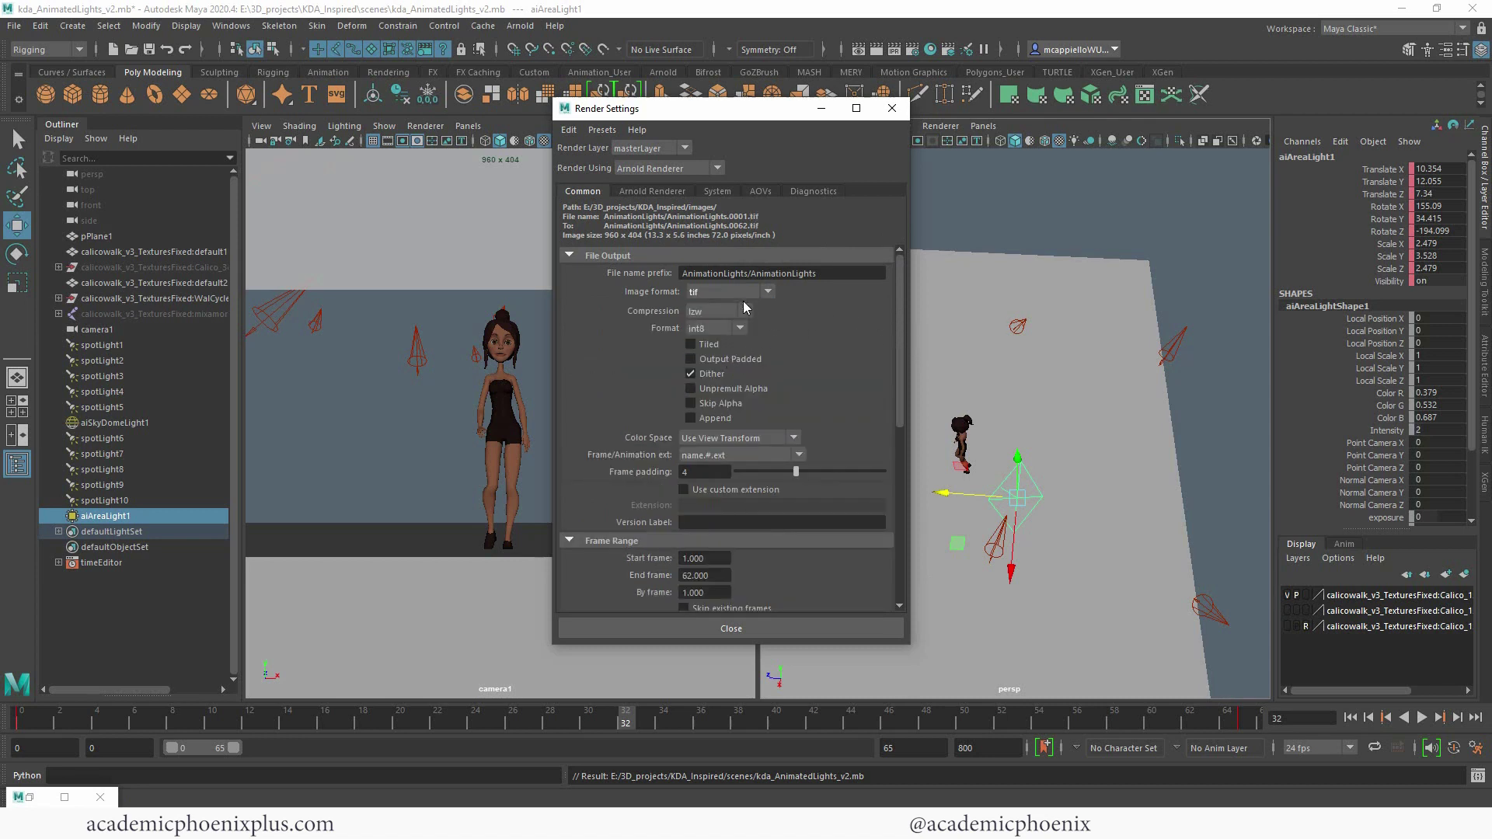
{"action": "left_click", "coordinate": [731, 312]}
{"action": "left_click", "coordinate": [725, 329]}
{"action": "left_click_drag", "start_coordinate": [892, 421], "coordinate": [881, 547]}
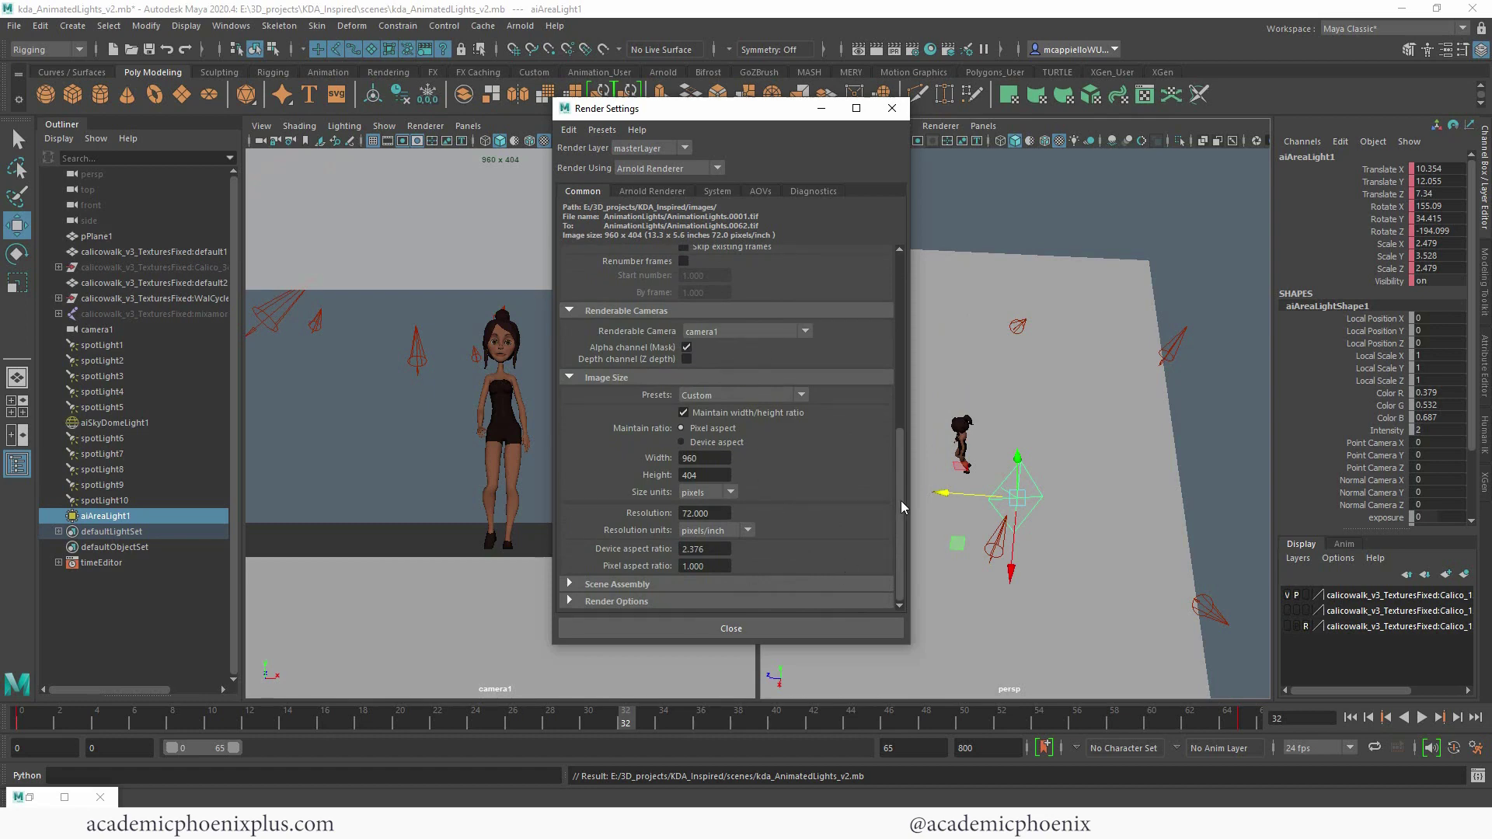
{"action": "left_click_drag", "start_coordinate": [901, 506], "coordinate": [920, 282]}
Set Diffuse, Specular and Volume Indirect samples to 3 and Adaptive Sampling Max Camera (AA) to 6
{"action": "left_click", "coordinate": [650, 191]}
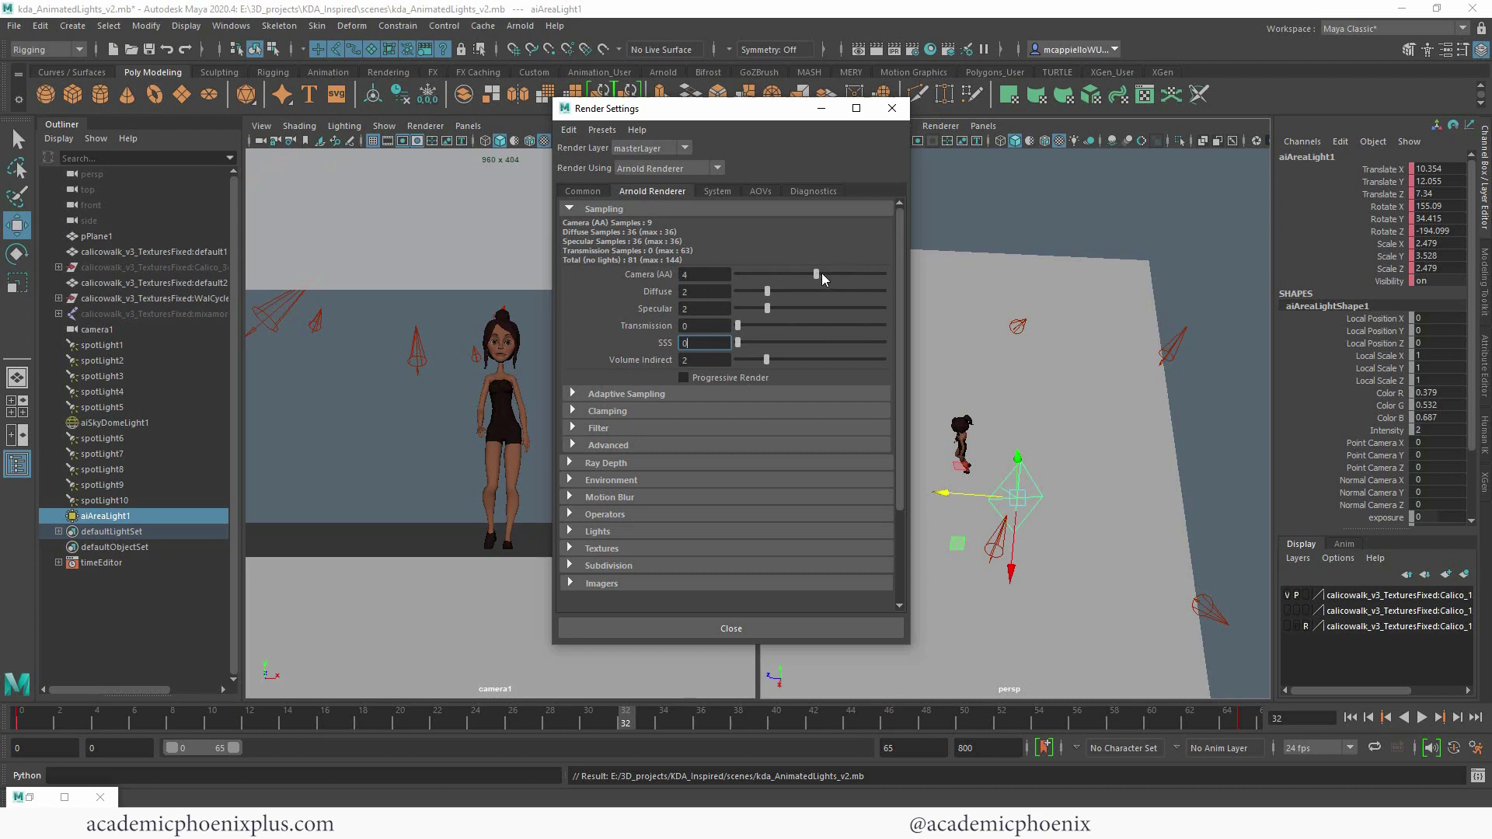
{"action": "left_click_drag", "start_coordinate": [768, 291], "coordinate": [780, 290]}
{"action": "left_click", "coordinate": [772, 309]}
{"action": "left_click", "coordinate": [697, 343]}
{"action": "left_click", "coordinate": [627, 395]}
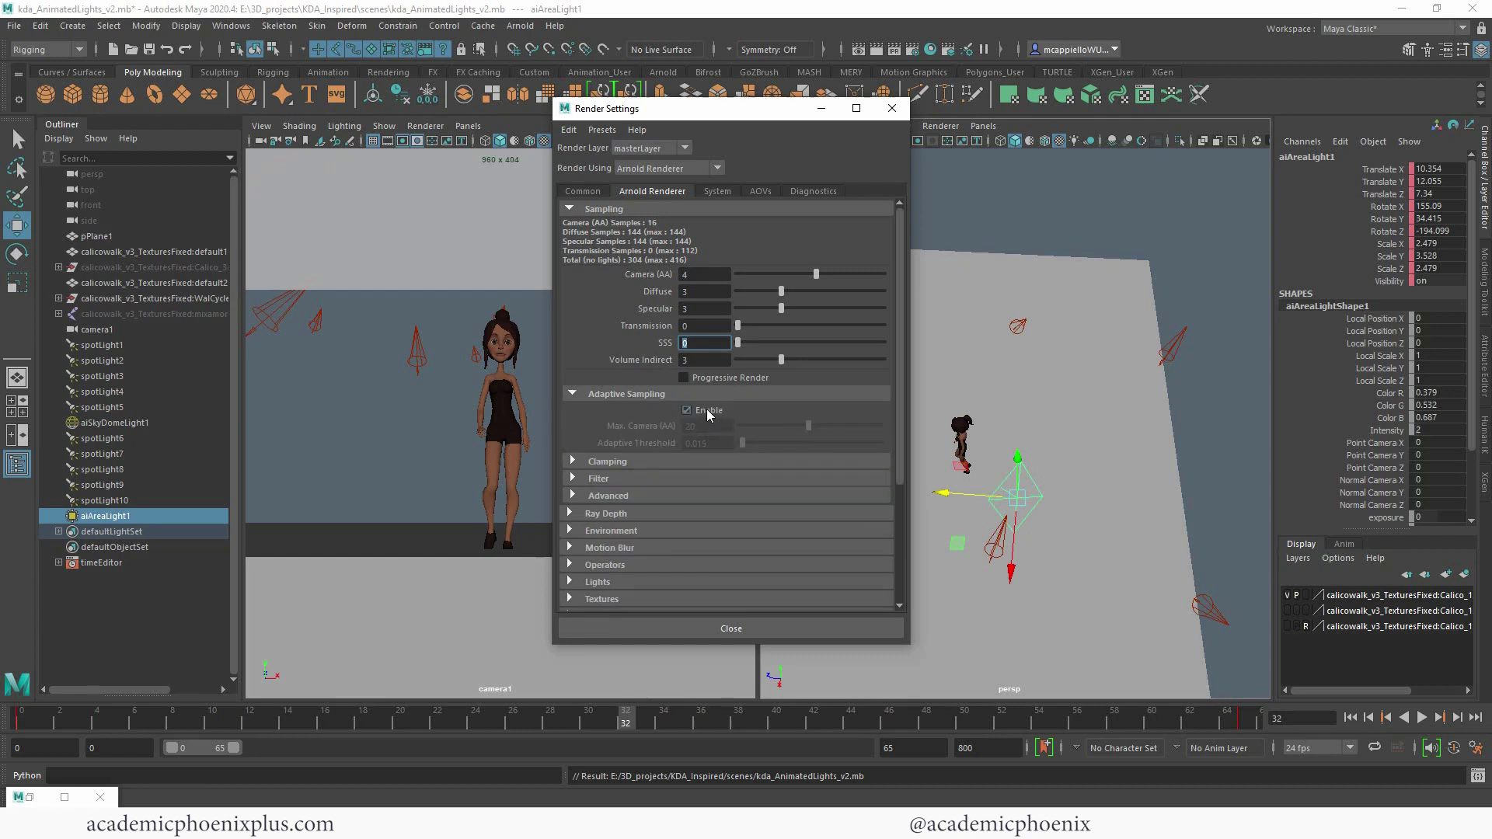
{"action": "key", "text": "Tab"}
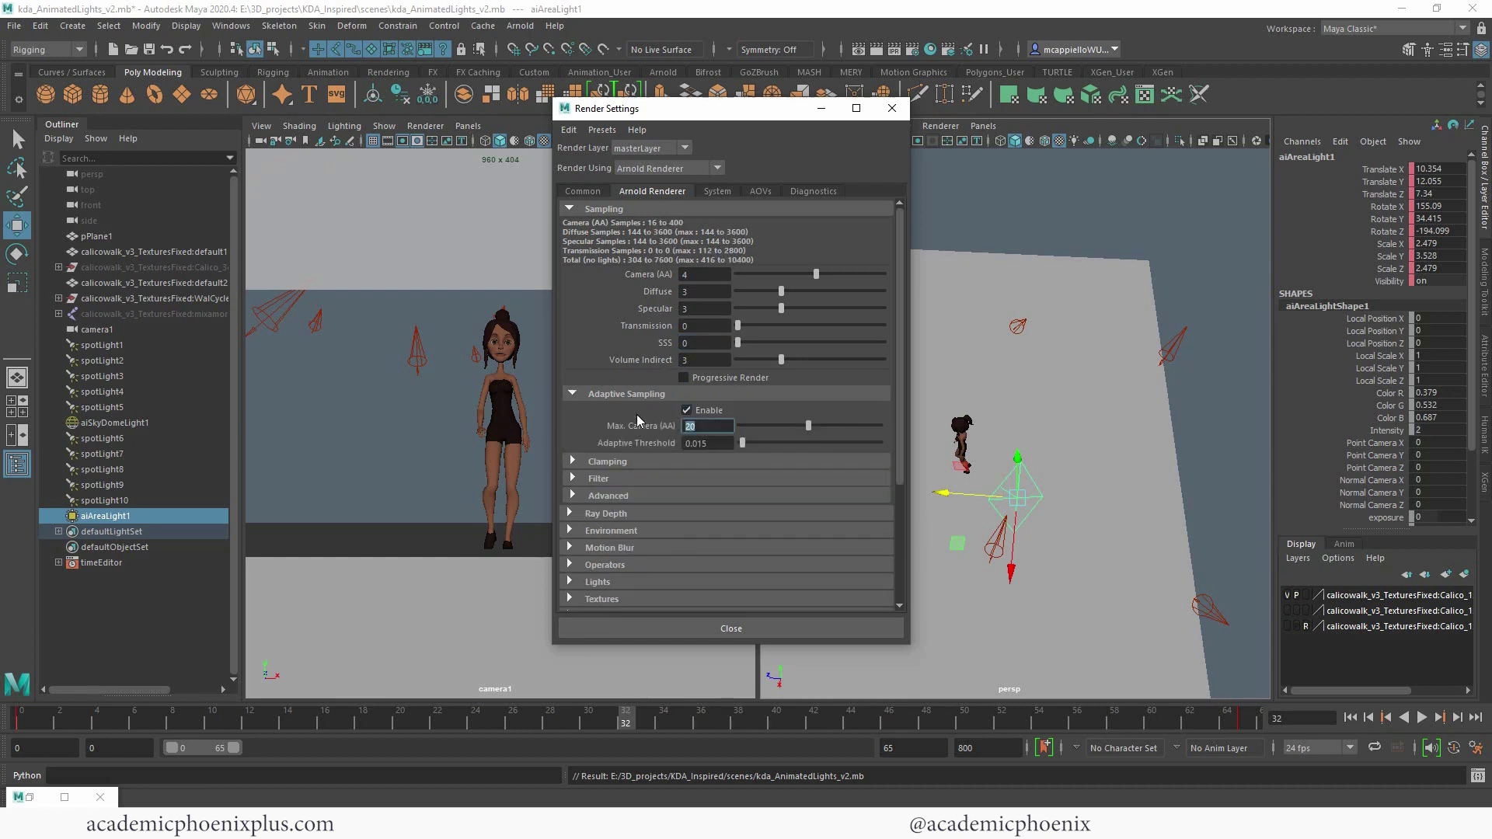
{"action": "type", "text": "6"}
{"action": "key", "text": "Return"}
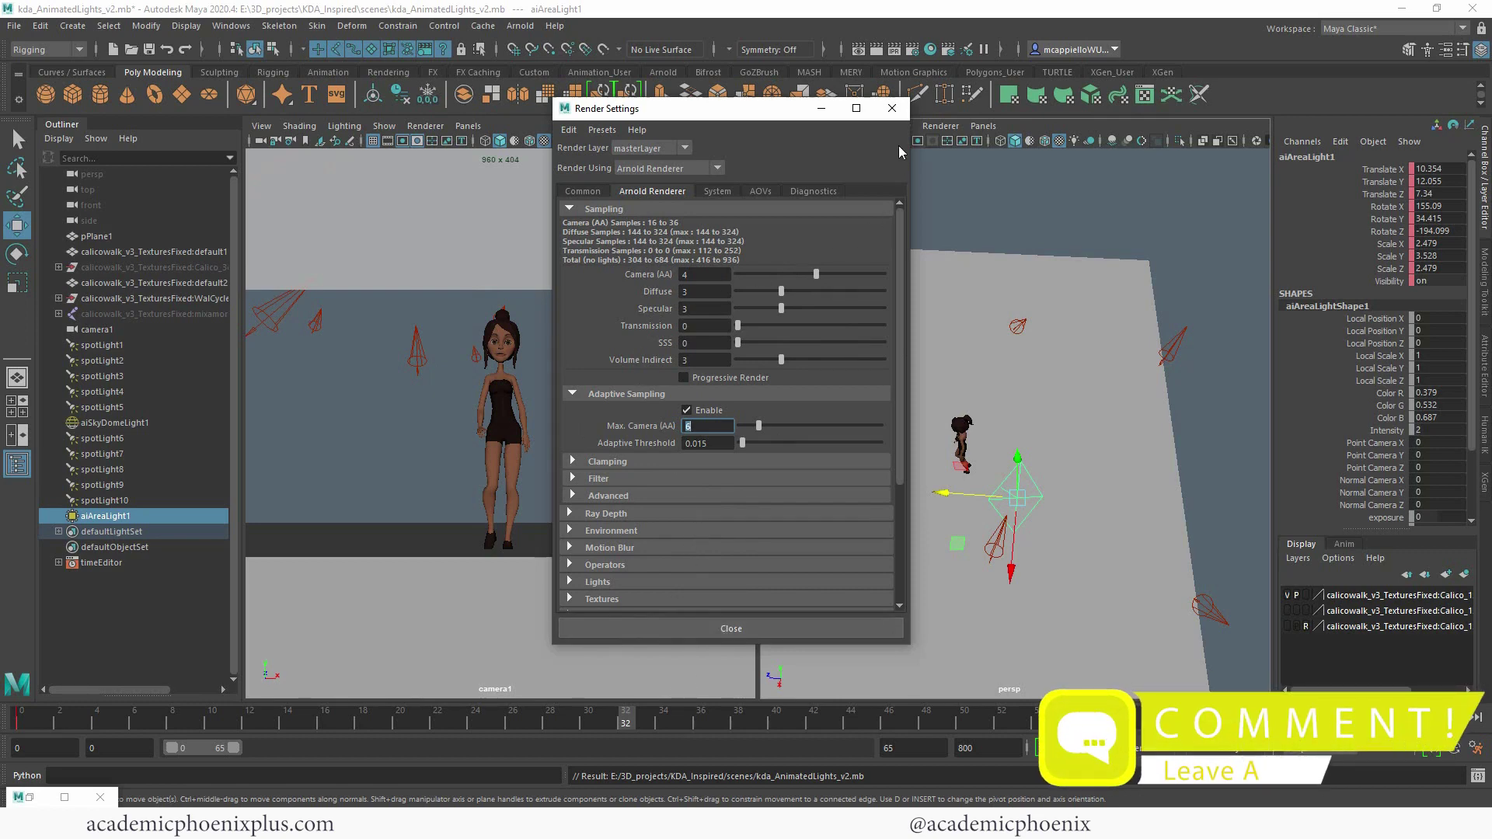
{"action": "left_click", "coordinate": [891, 109]}
In the Light Editor, set Samples to 3 on spotLightShape1 and all remaining spot, area and sky dome lights
{"action": "left_click", "coordinate": [128, 344]}
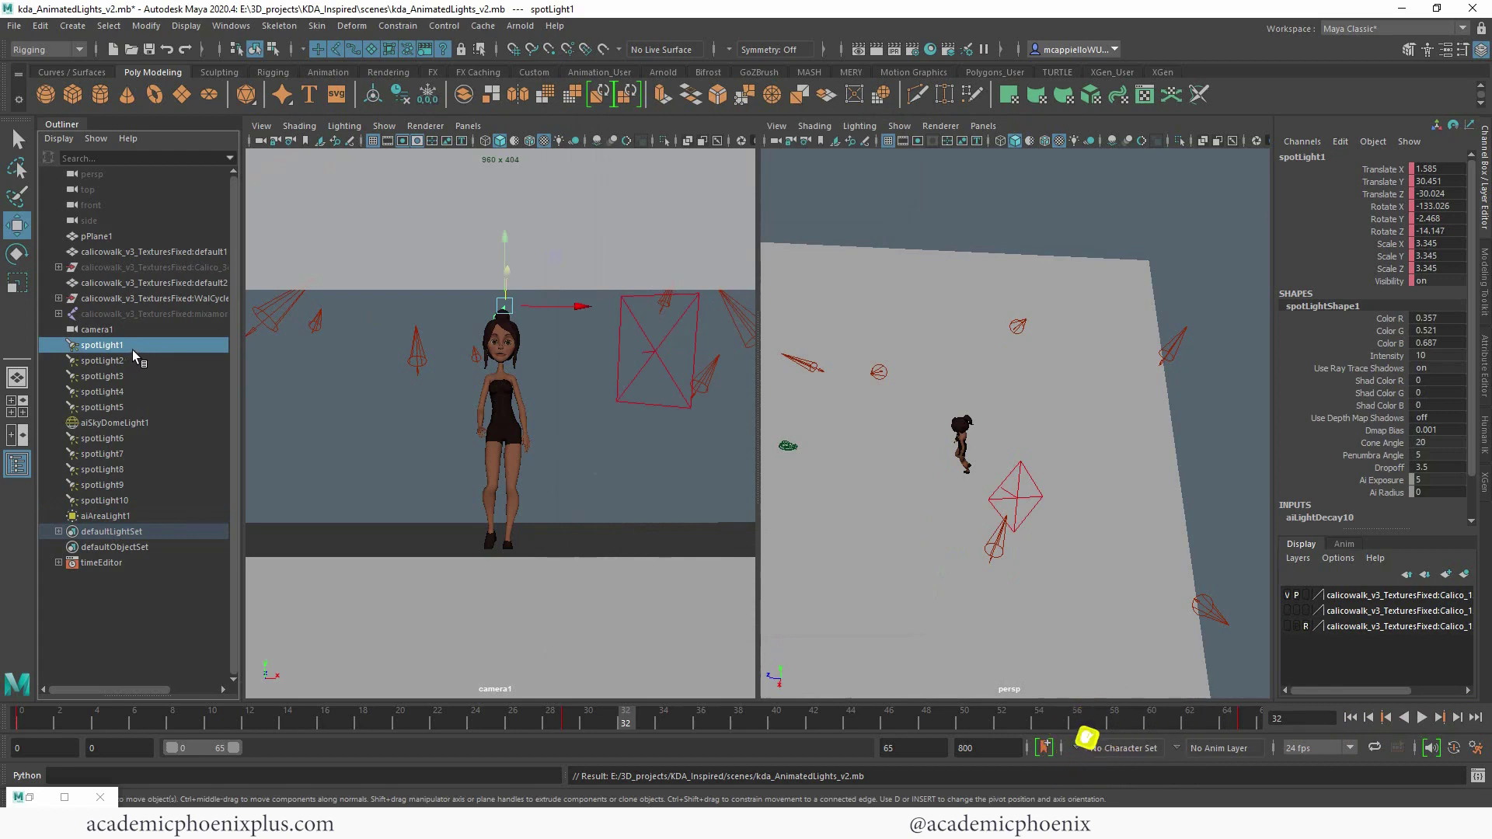
{"action": "left_click", "coordinate": [968, 51]}
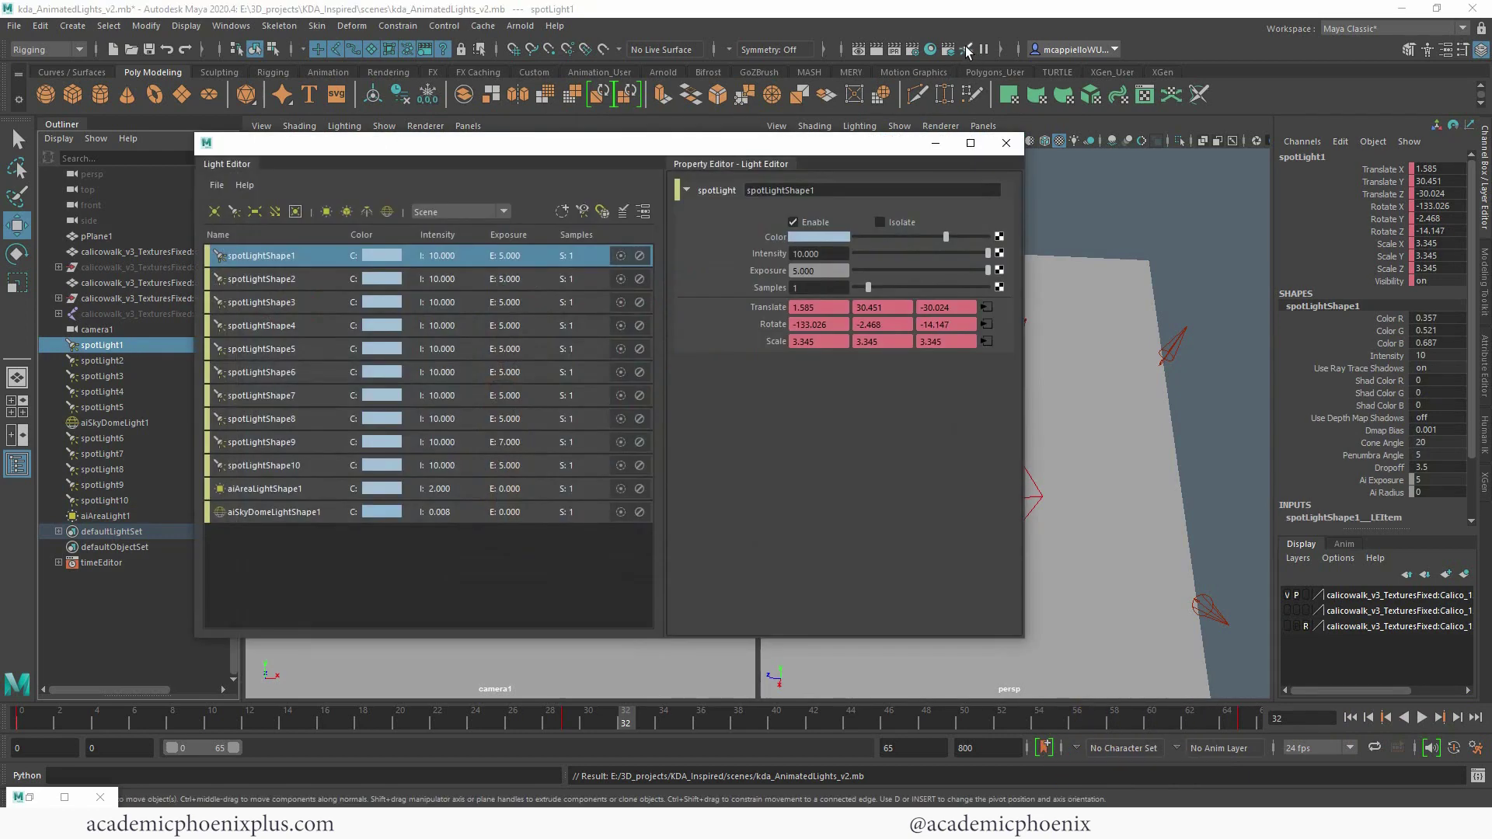
{"action": "left_click", "coordinate": [1006, 142]}
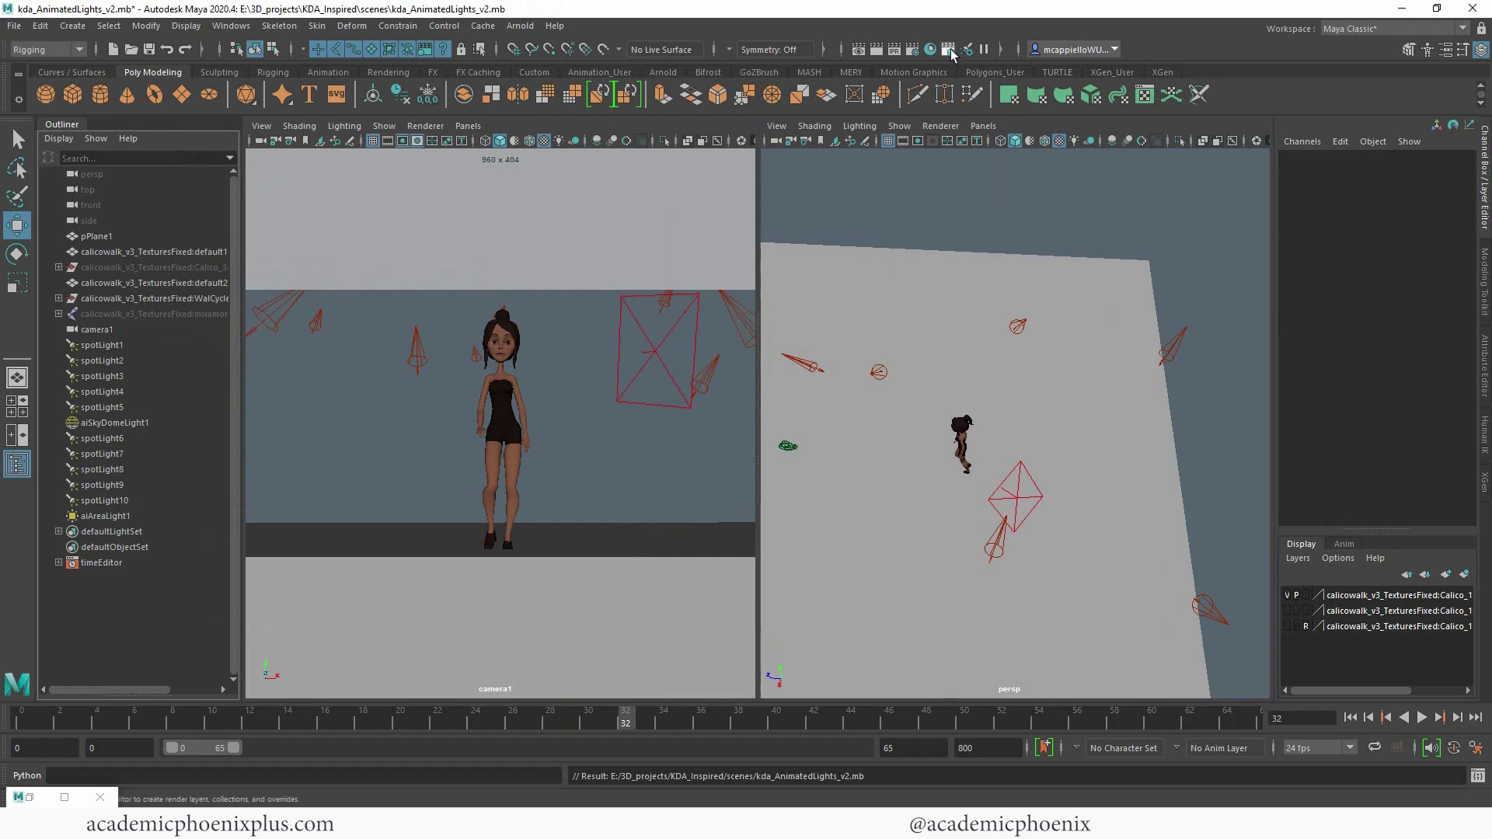
{"action": "left_click", "coordinate": [968, 51]}
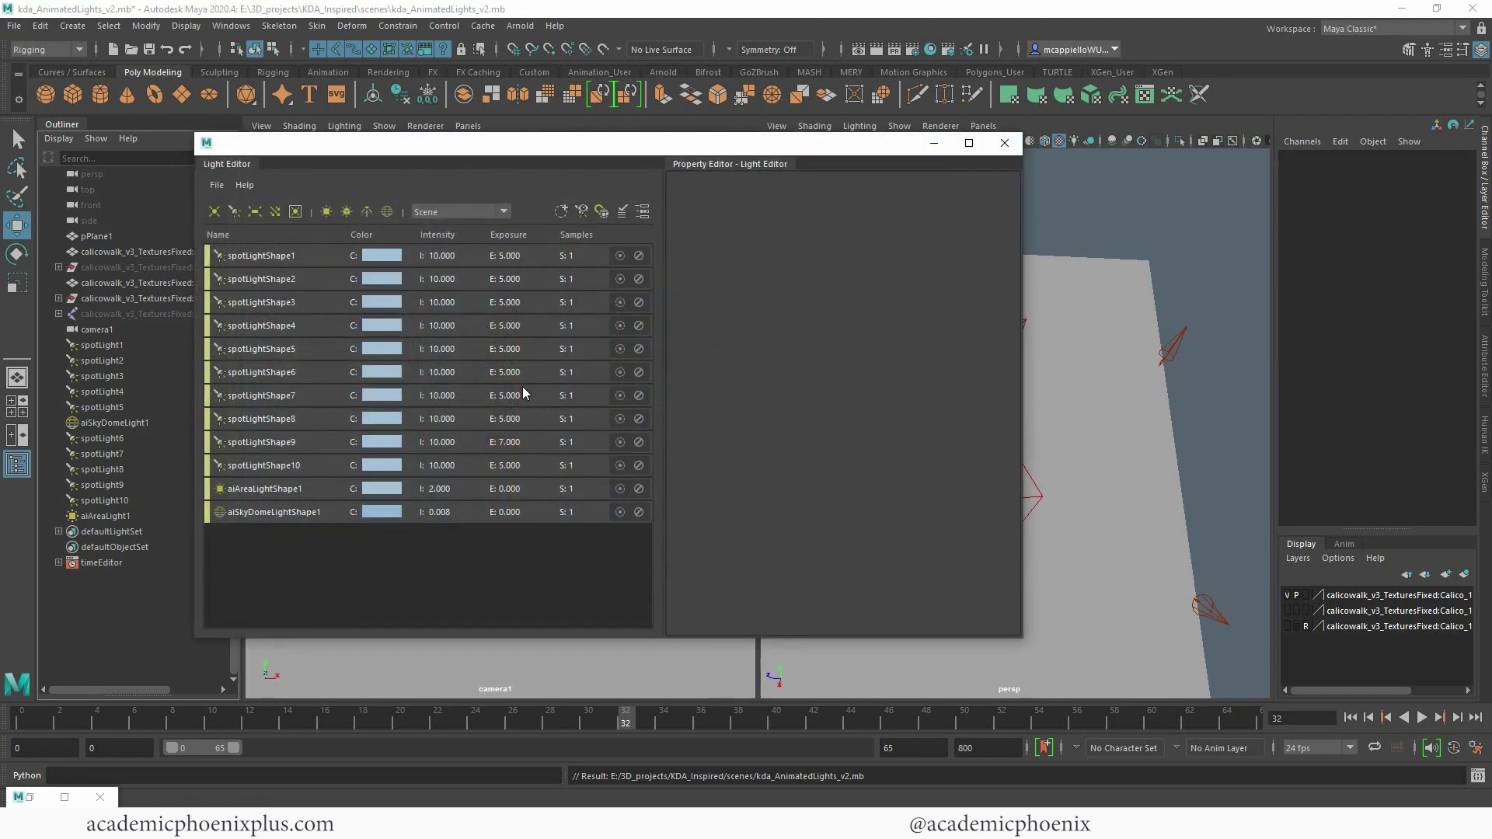
{"action": "left_click", "coordinate": [575, 259]}
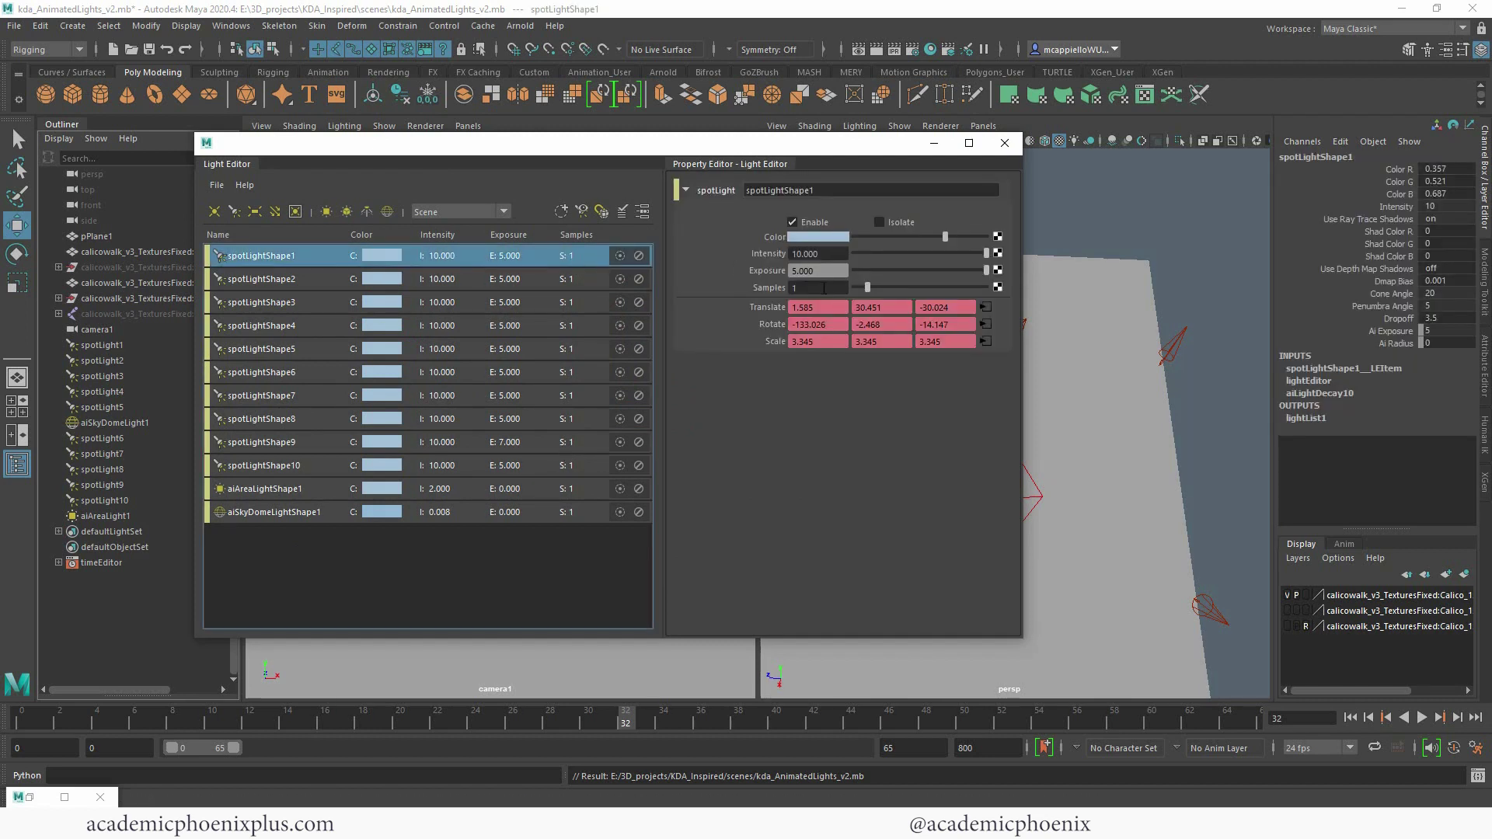
{"action": "left_click", "coordinate": [823, 288]}
{"action": "left_click", "coordinate": [585, 281]}
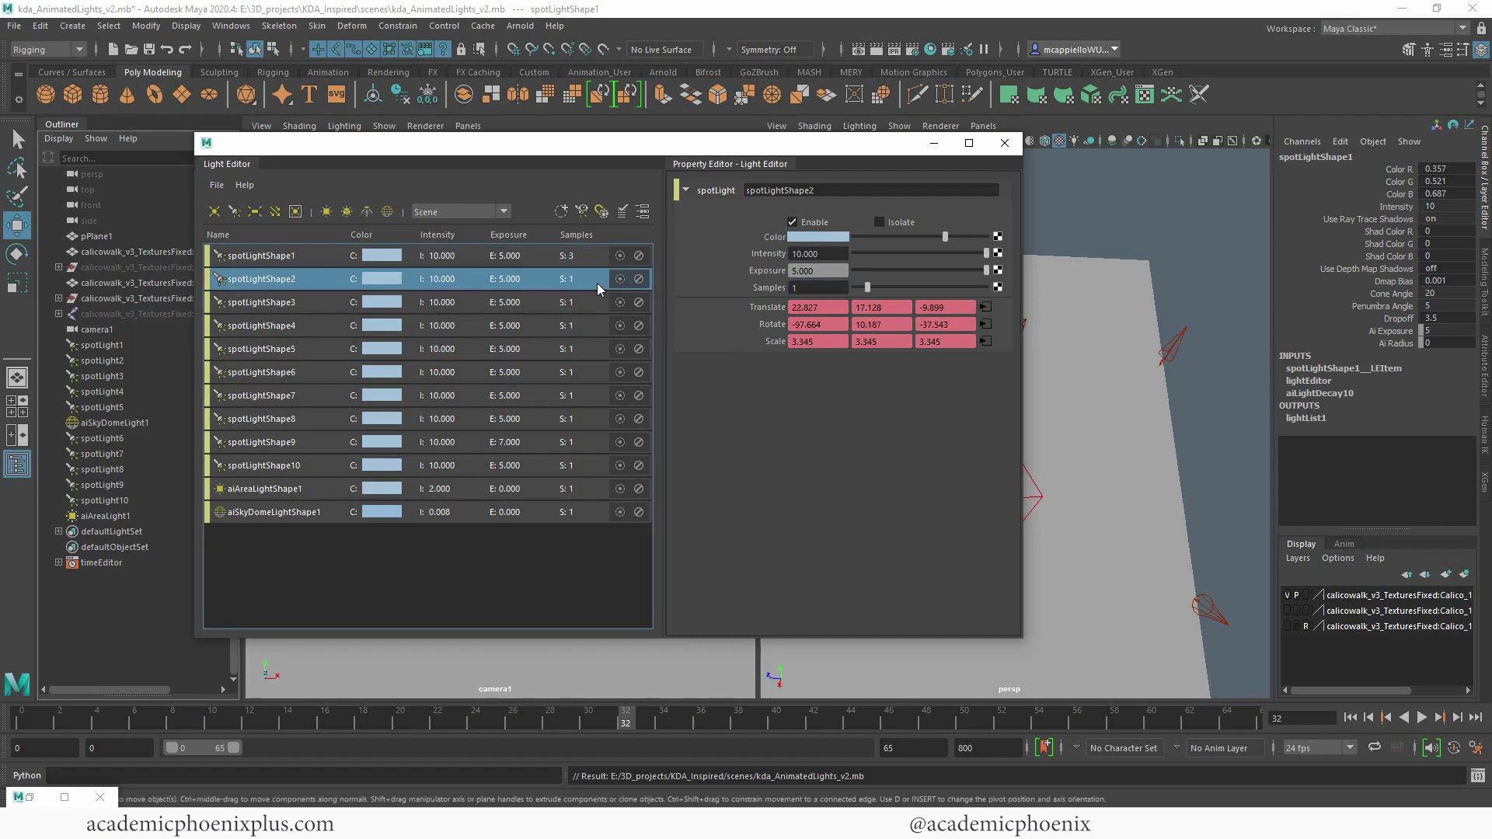
{"action": "key", "text": "shift+End"}
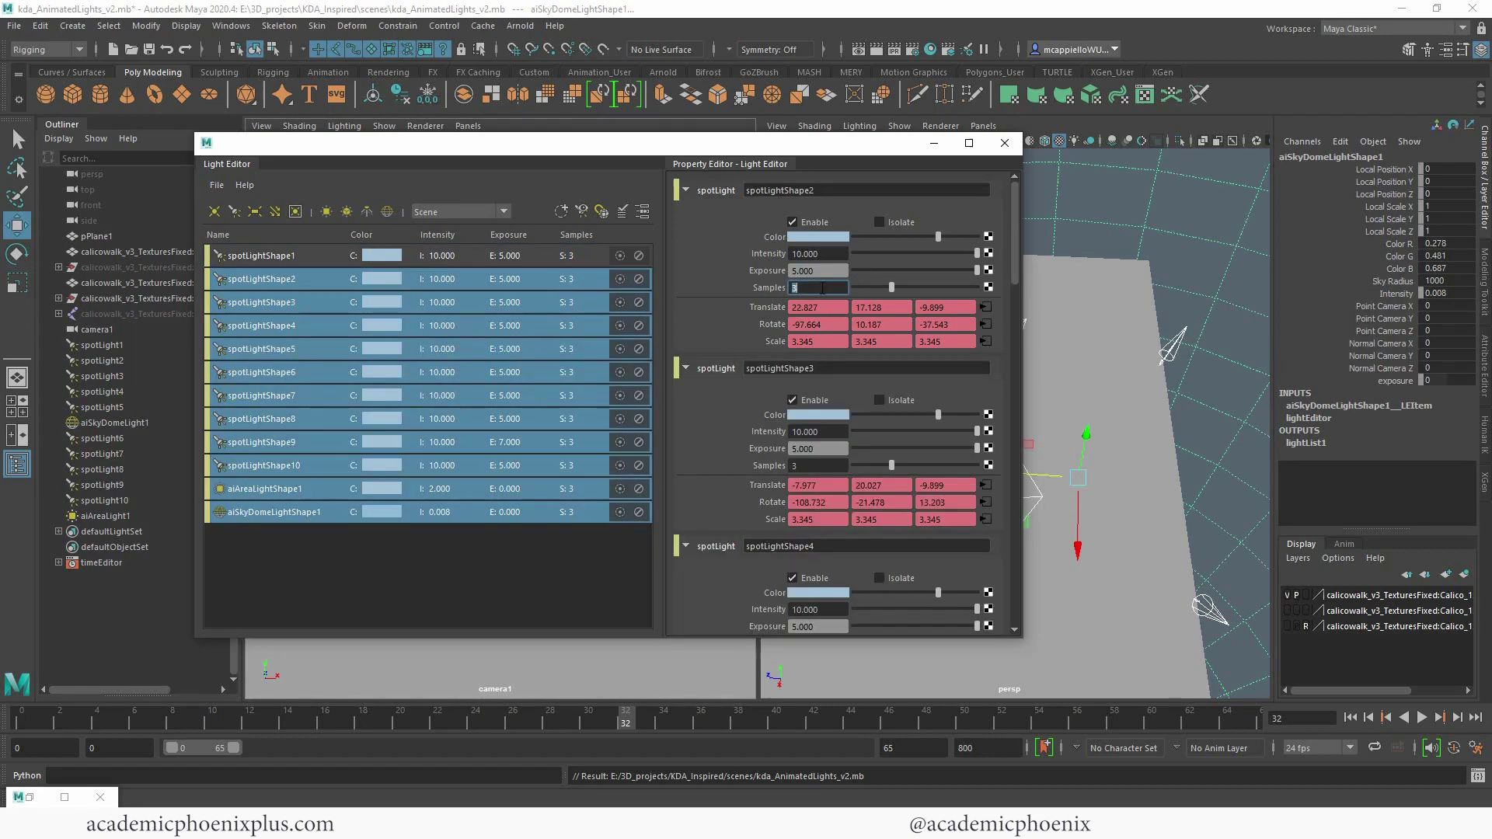
{"action": "left_click", "coordinate": [544, 557]}
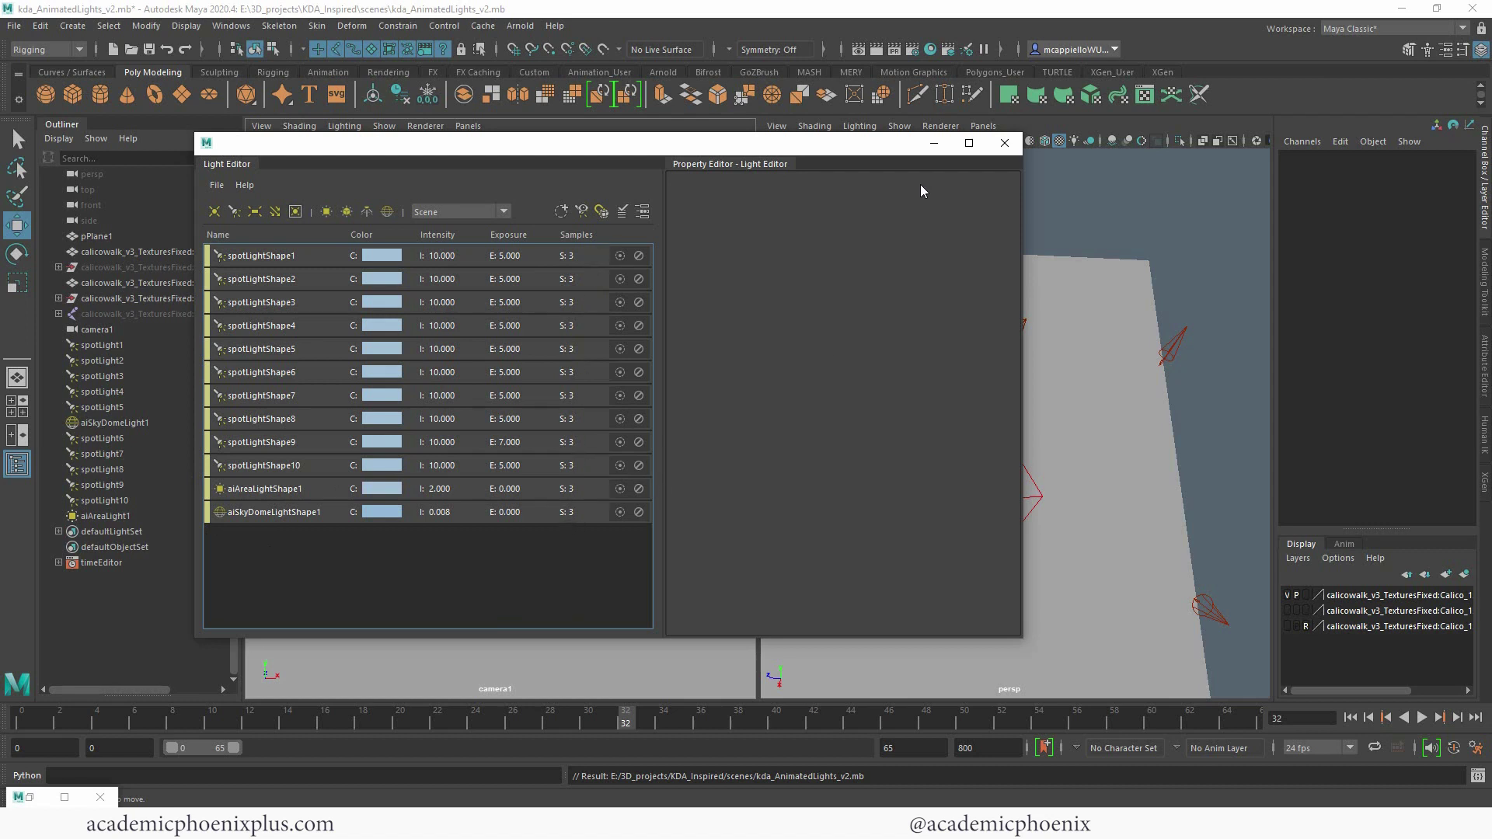
{"action": "left_click", "coordinate": [1004, 142]}
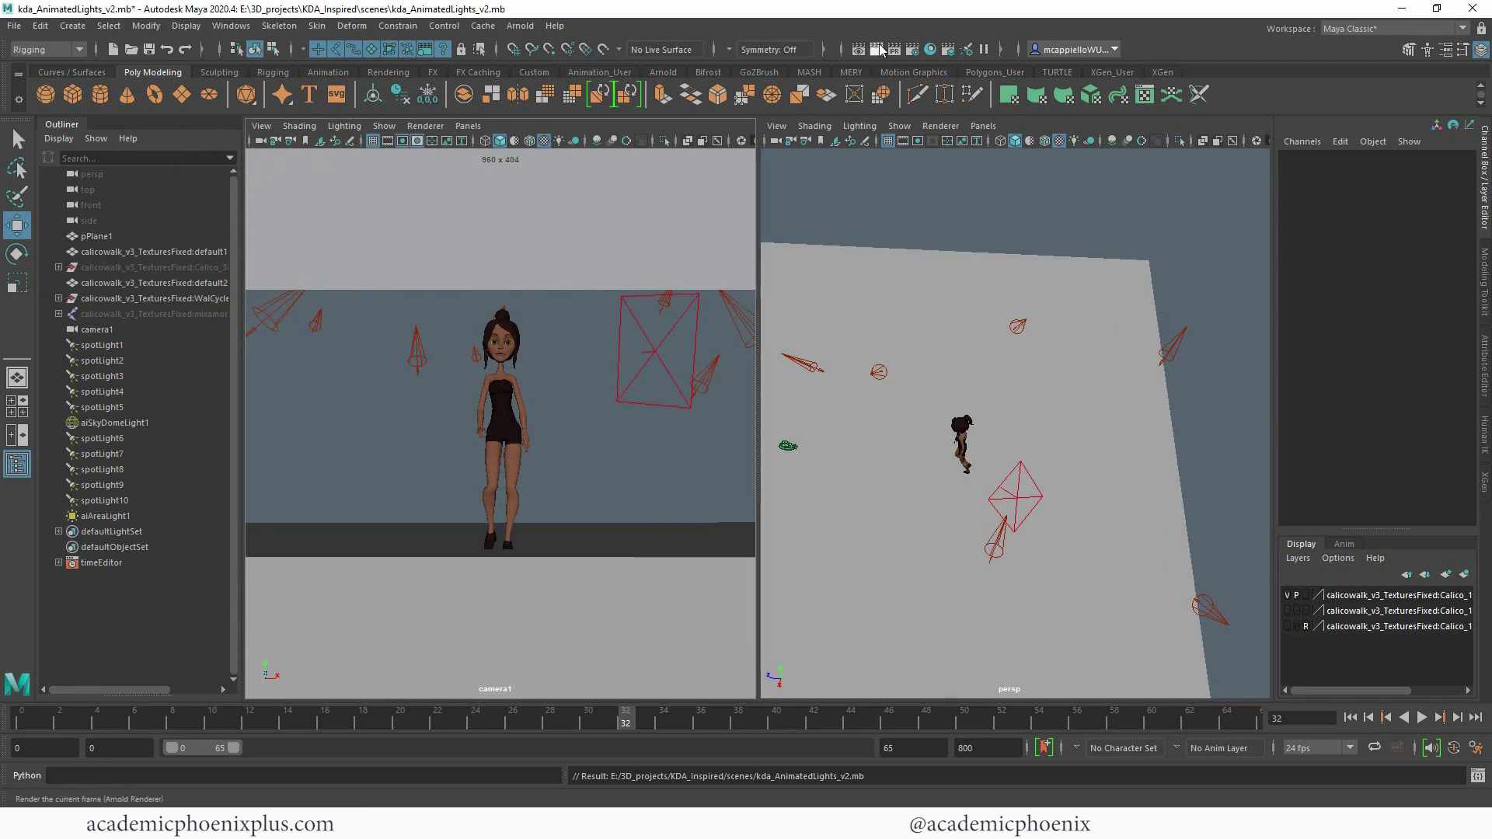
Render frame 32 from camera1 at 960 x 404, then close the rendered image
{"action": "left_click", "coordinate": [878, 52]}
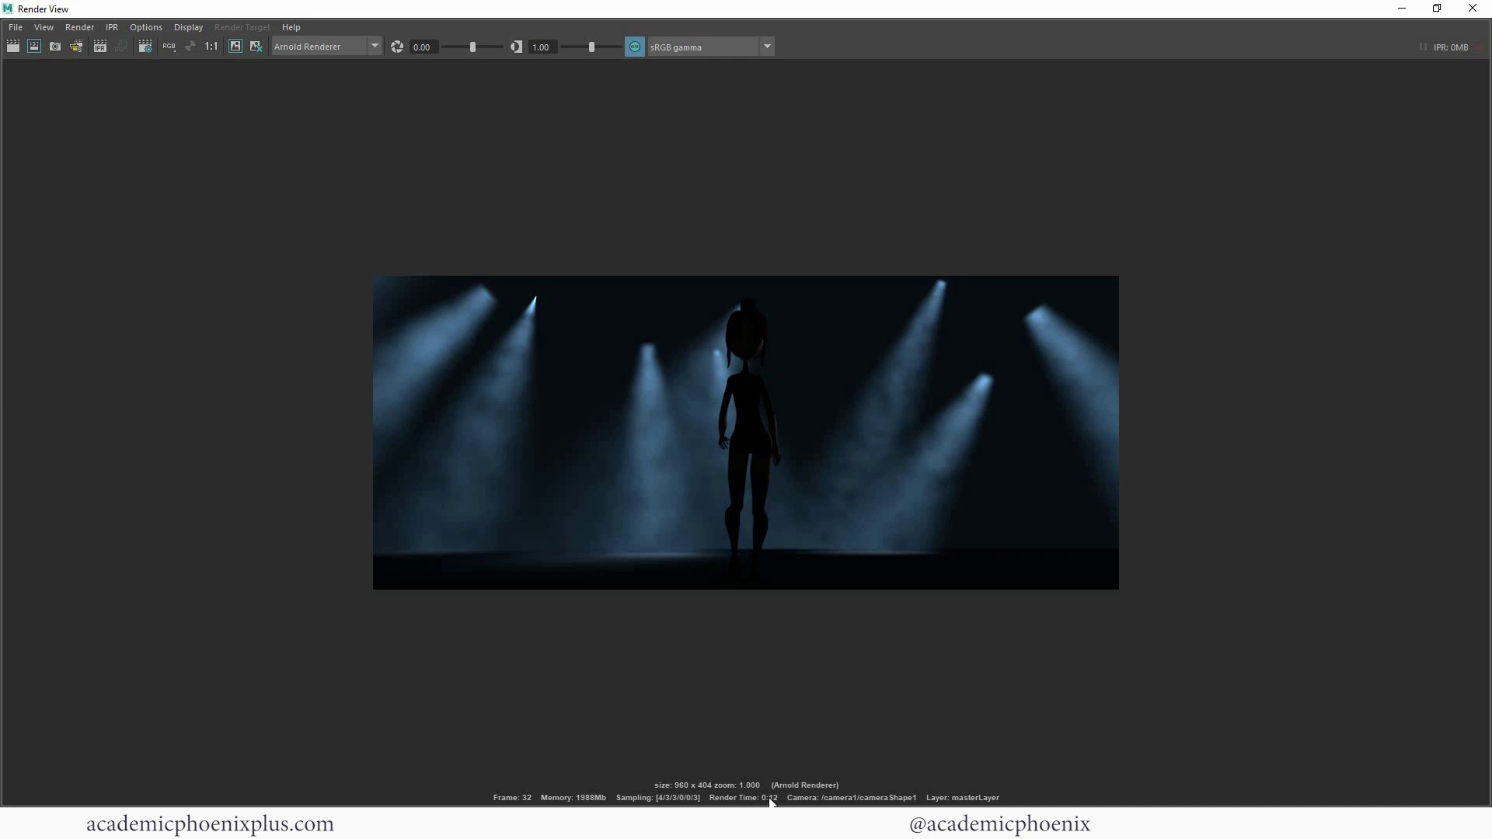
{"action": "left_click", "coordinate": [1472, 9]}
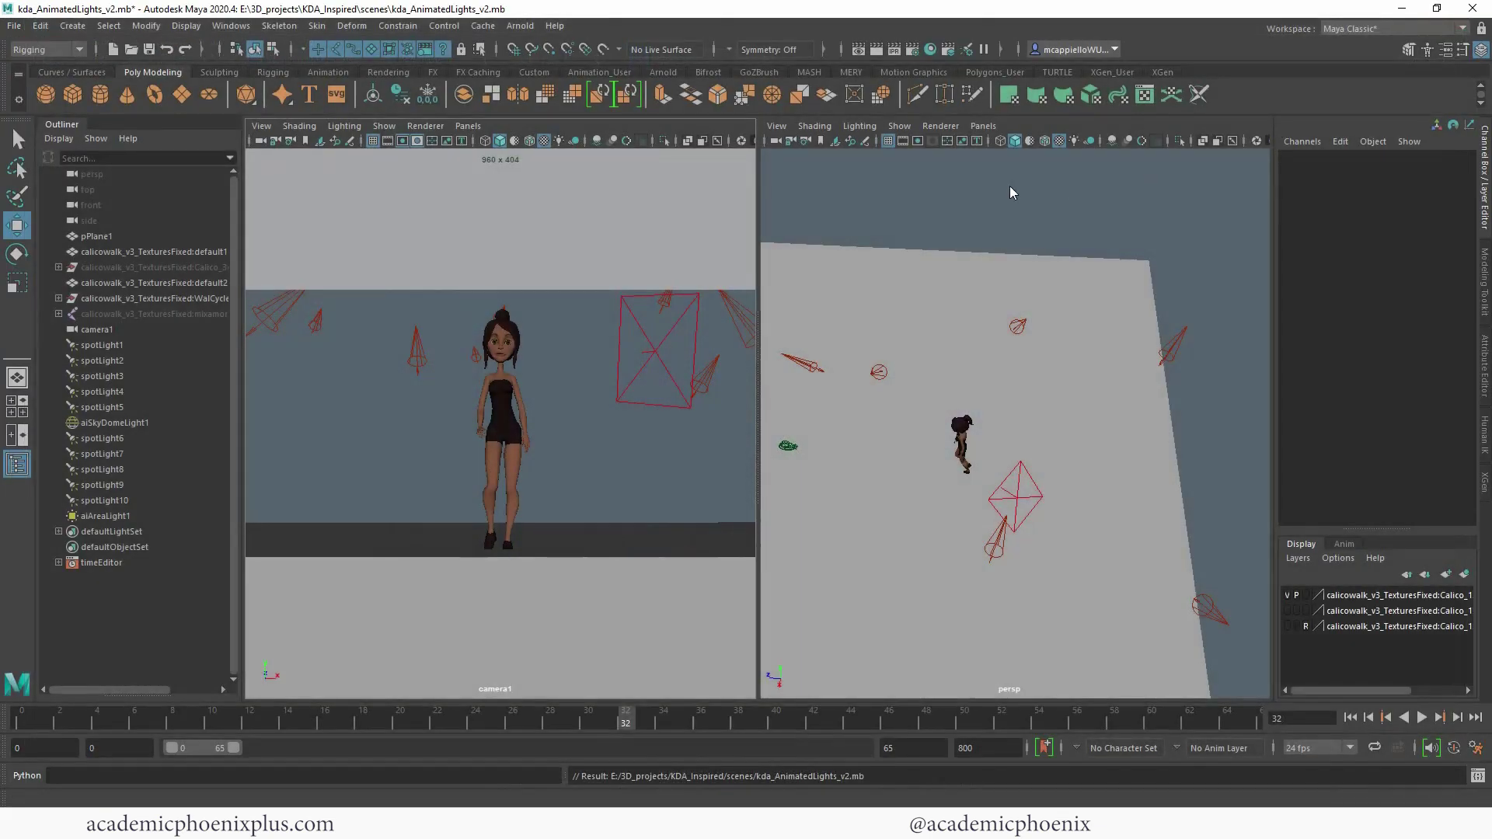
Change the output width to 1024 (1024 x 431) and outline regions of the rendered image
{"action": "left_click", "coordinate": [913, 51]}
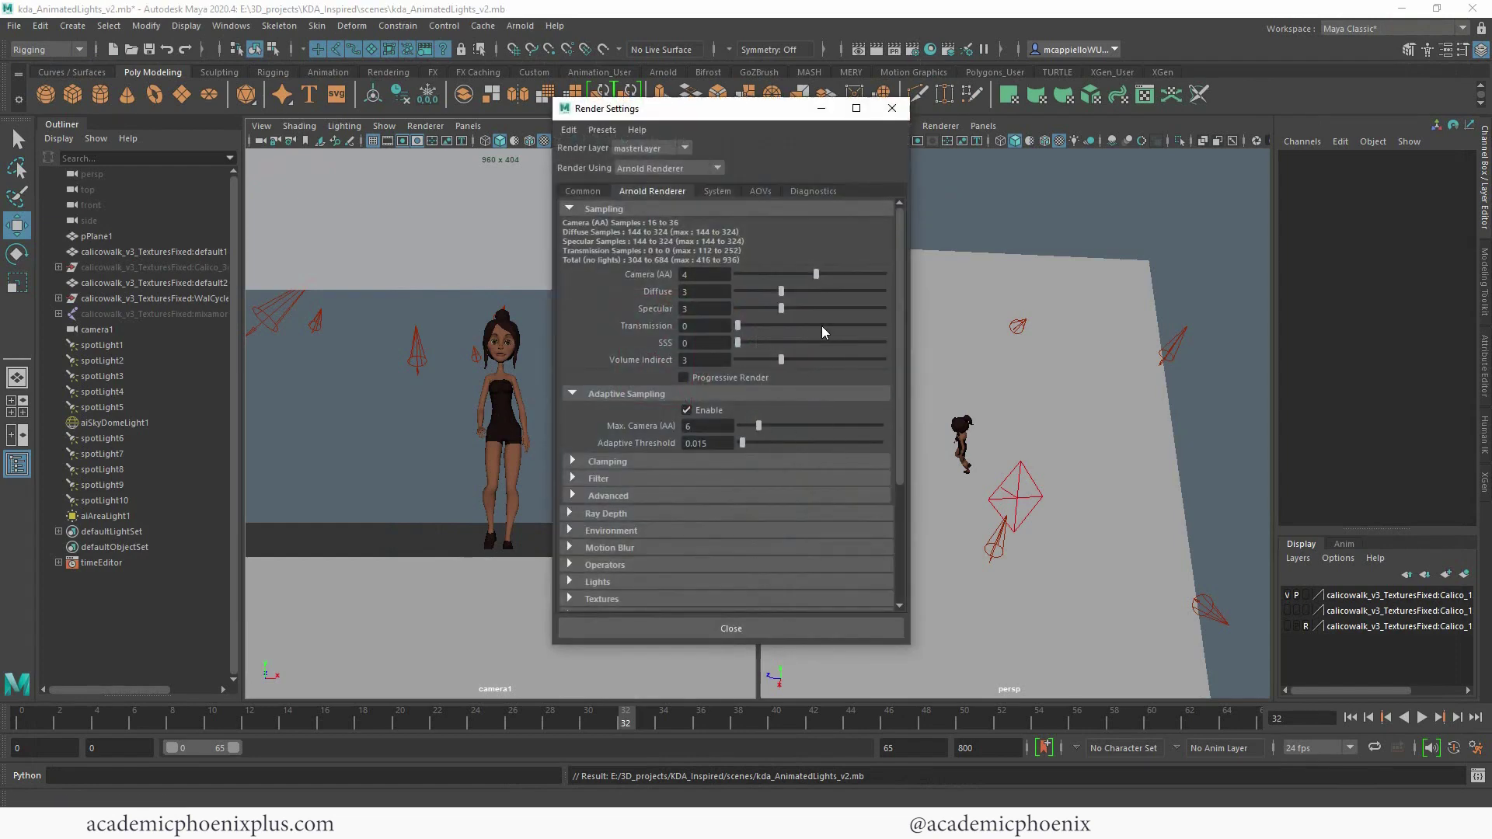
{"action": "left_click", "coordinate": [585, 192]}
{"action": "scroll", "coordinate": [889, 511], "scroll_direction": "down", "scroll_amount": 8}
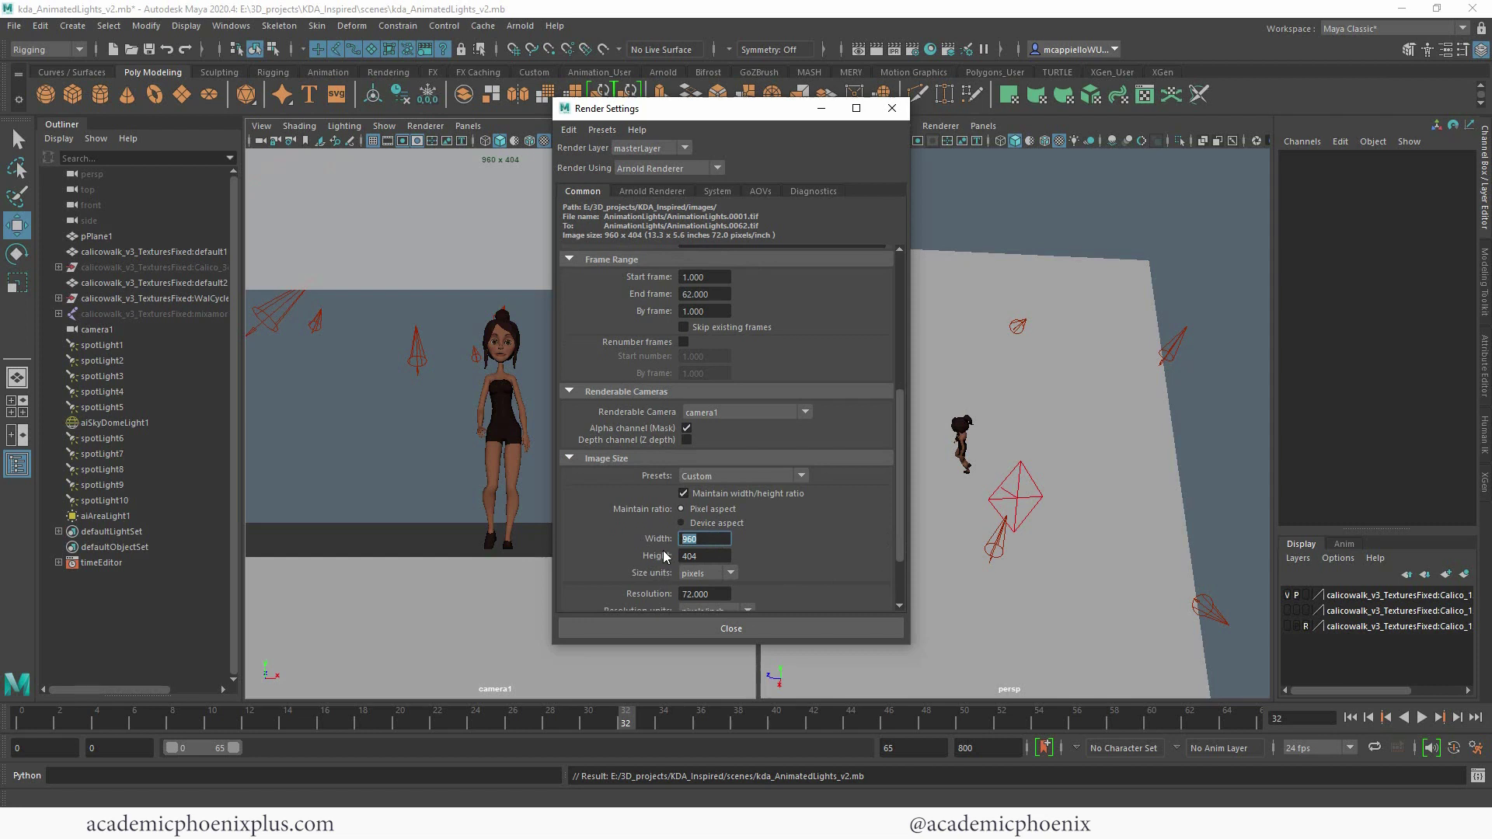
{"action": "type", "text": "1024"}
{"action": "key", "text": "Tab"}
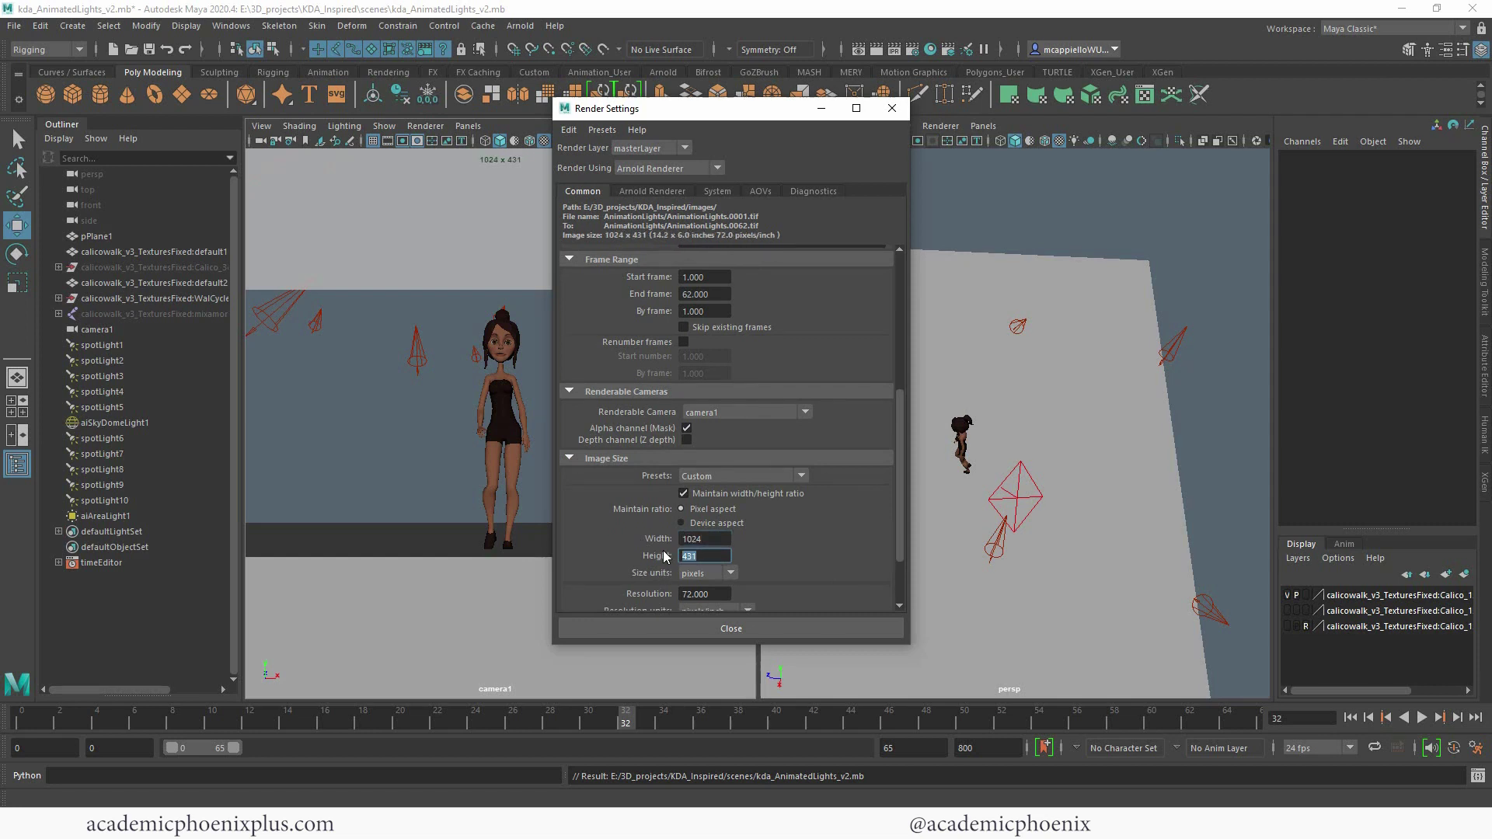
{"action": "left_click", "coordinate": [892, 108]}
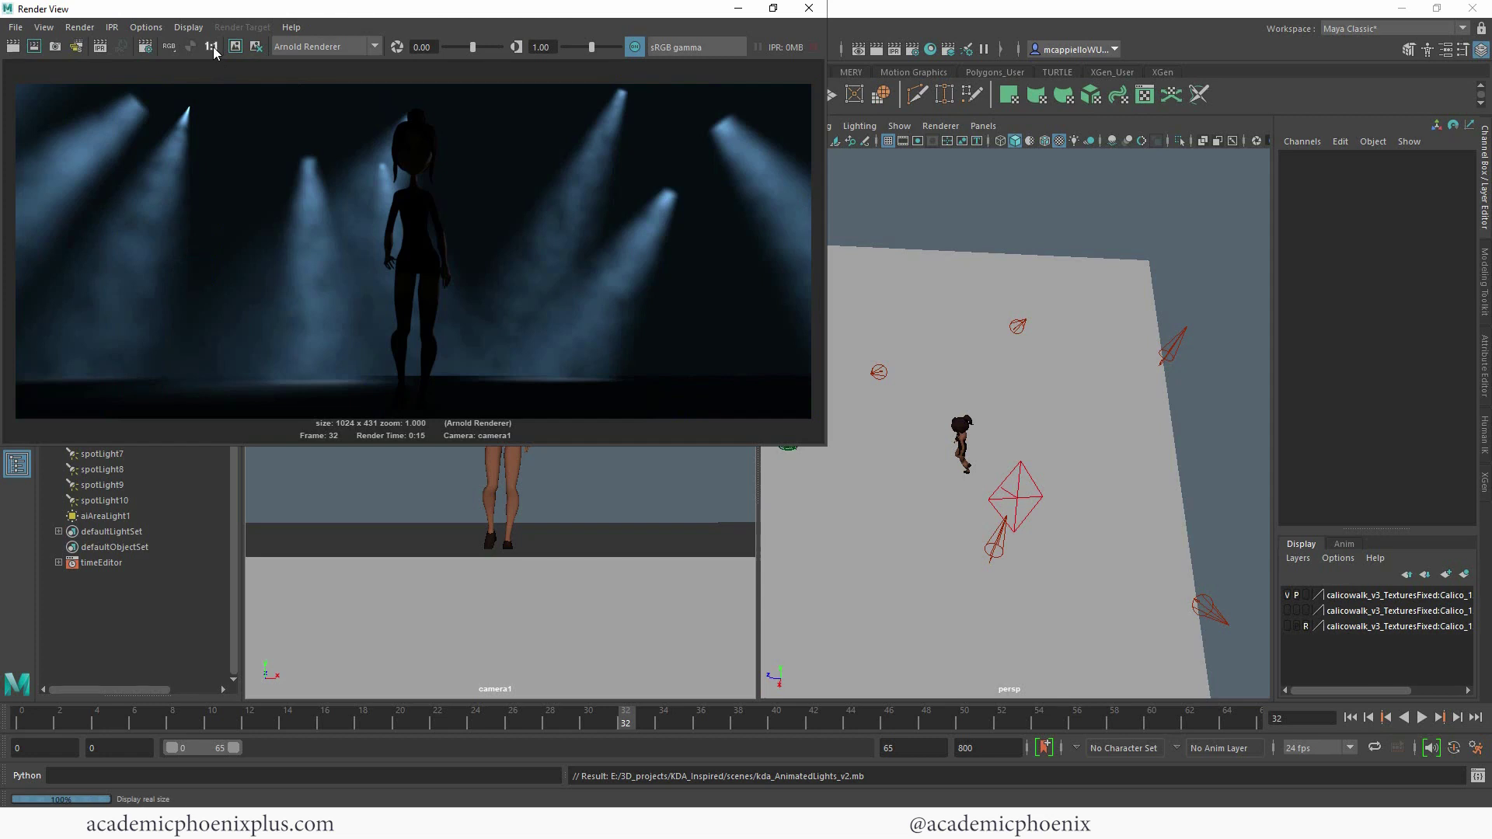
{"action": "left_click_drag", "start_coordinate": [518, 292], "coordinate": [482, 281]}
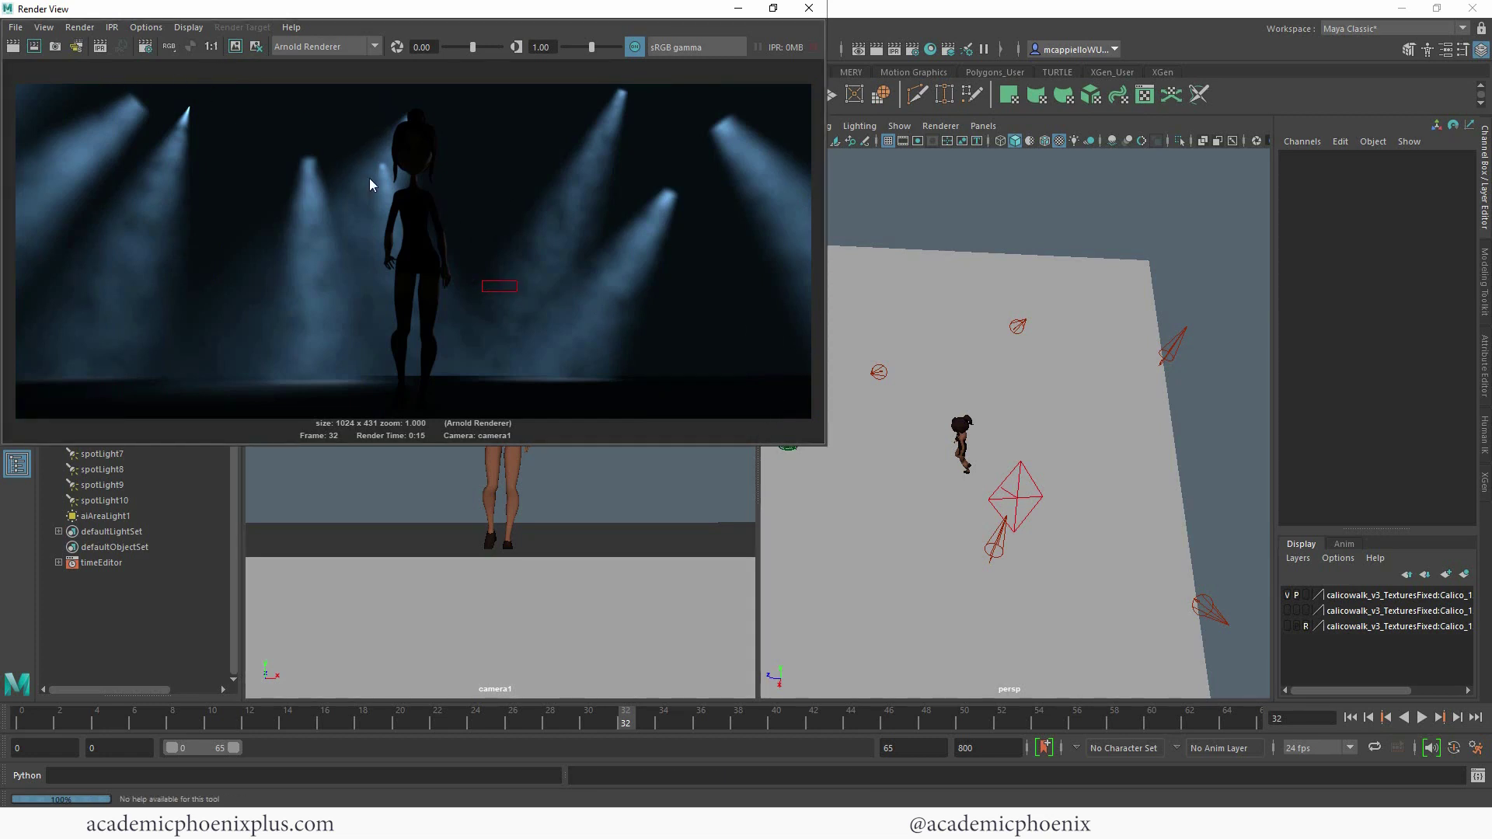
{"action": "left_click_drag", "start_coordinate": [396, 140], "coordinate": [466, 396]}
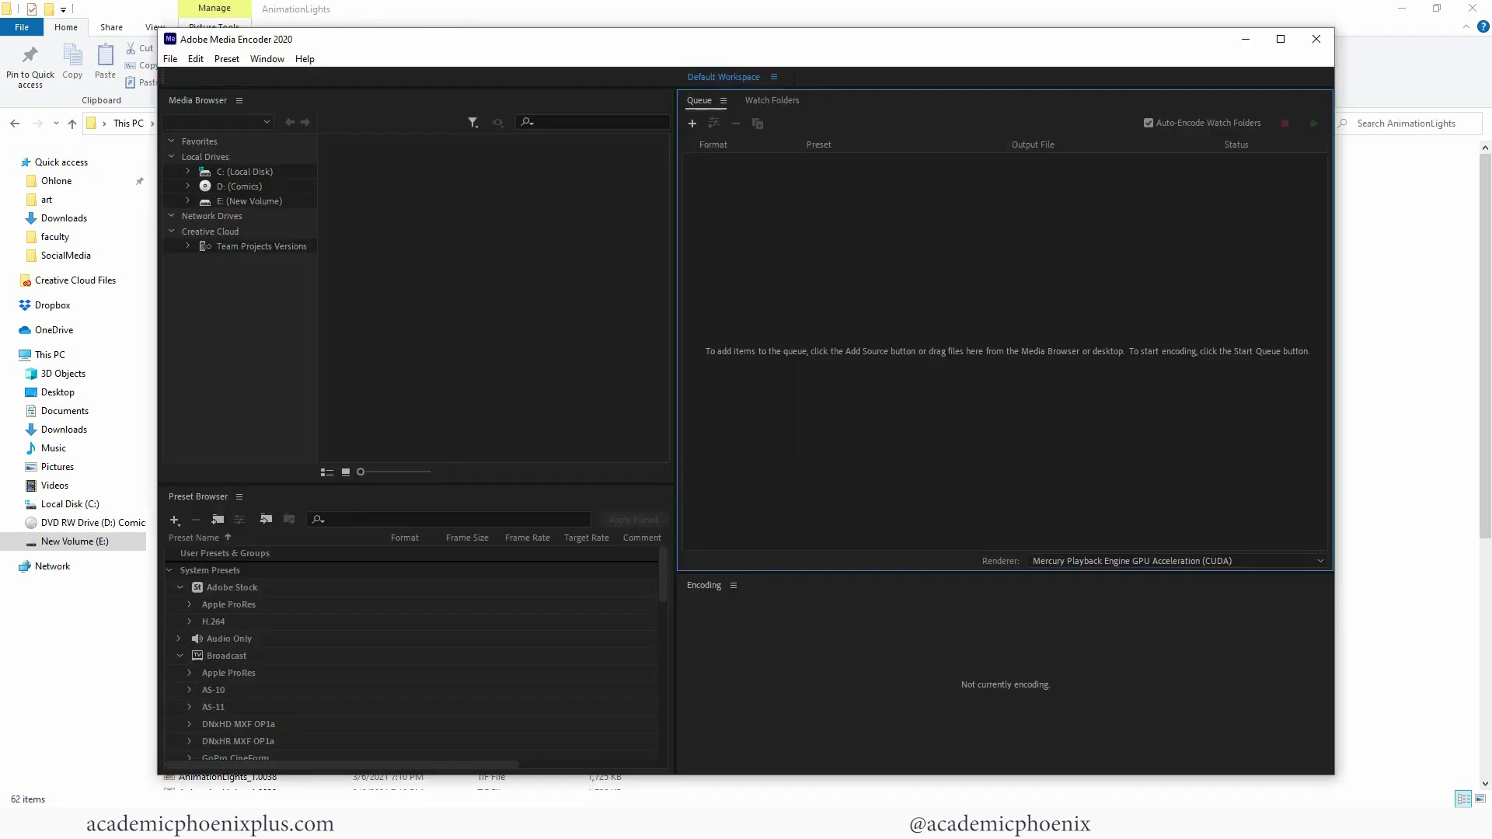
Import AnimationLights_1.0001 from the AnimationLights folder as a TIFF sequence into the queue
{"action": "left_click", "coordinate": [693, 122]}
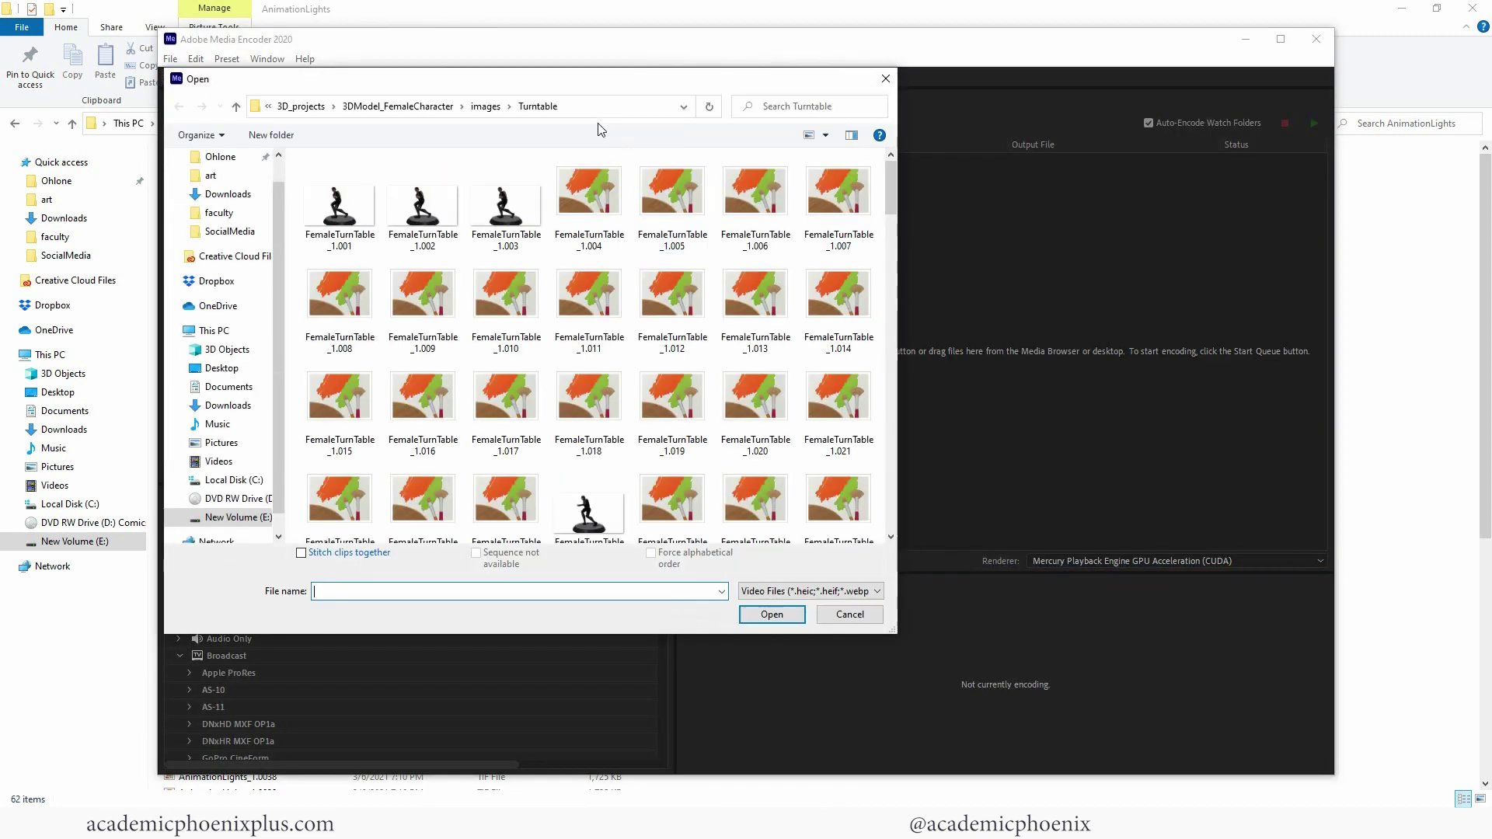
{"action": "left_click", "coordinate": [598, 107]}
{"action": "type", "text": "E:\\3D_projects\\KDA_Inspired\\images\\AnimationLights"}
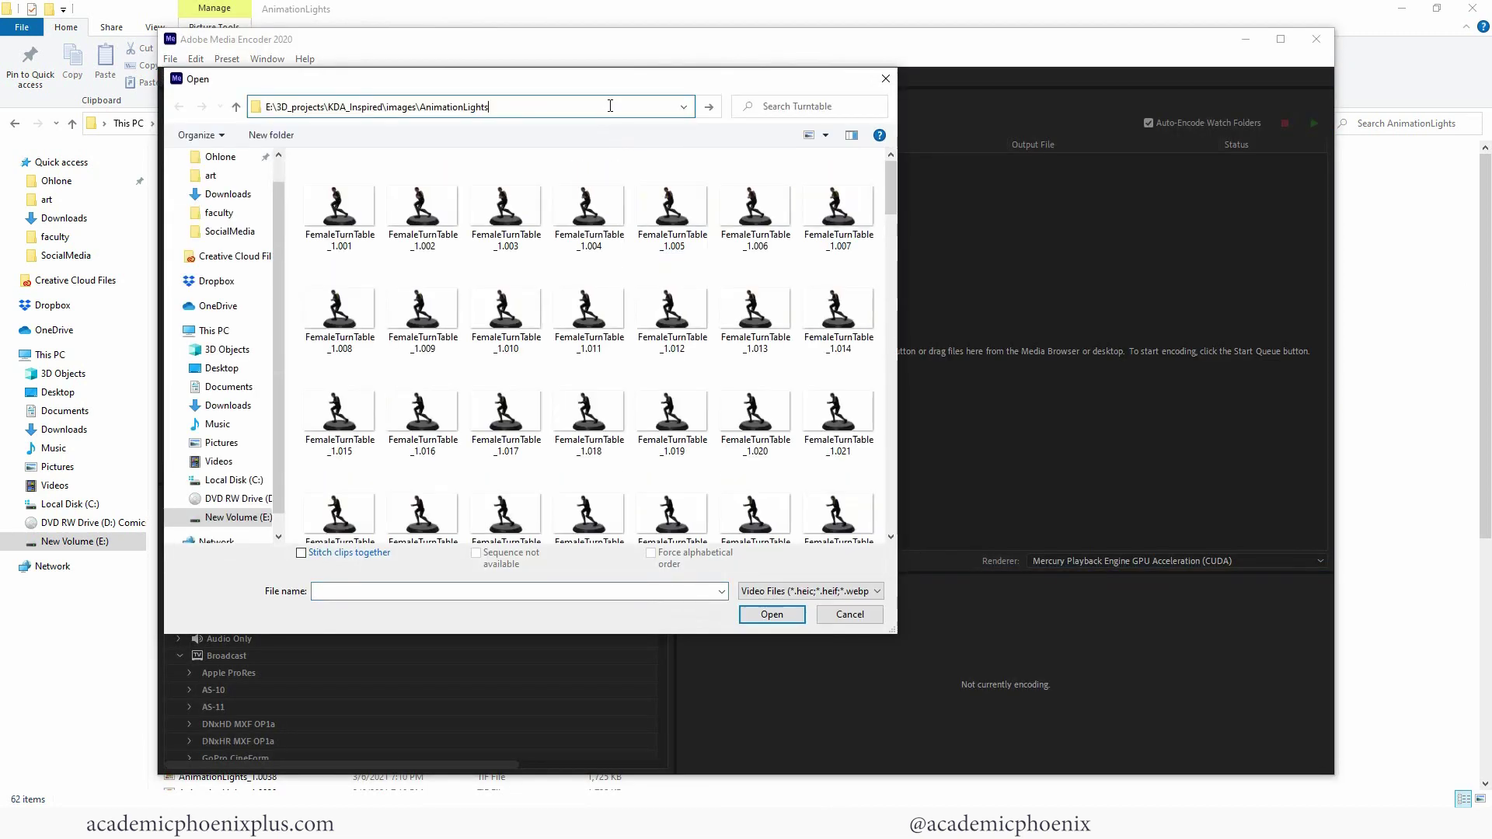
{"action": "key", "text": "Return"}
{"action": "left_click", "coordinate": [369, 244]}
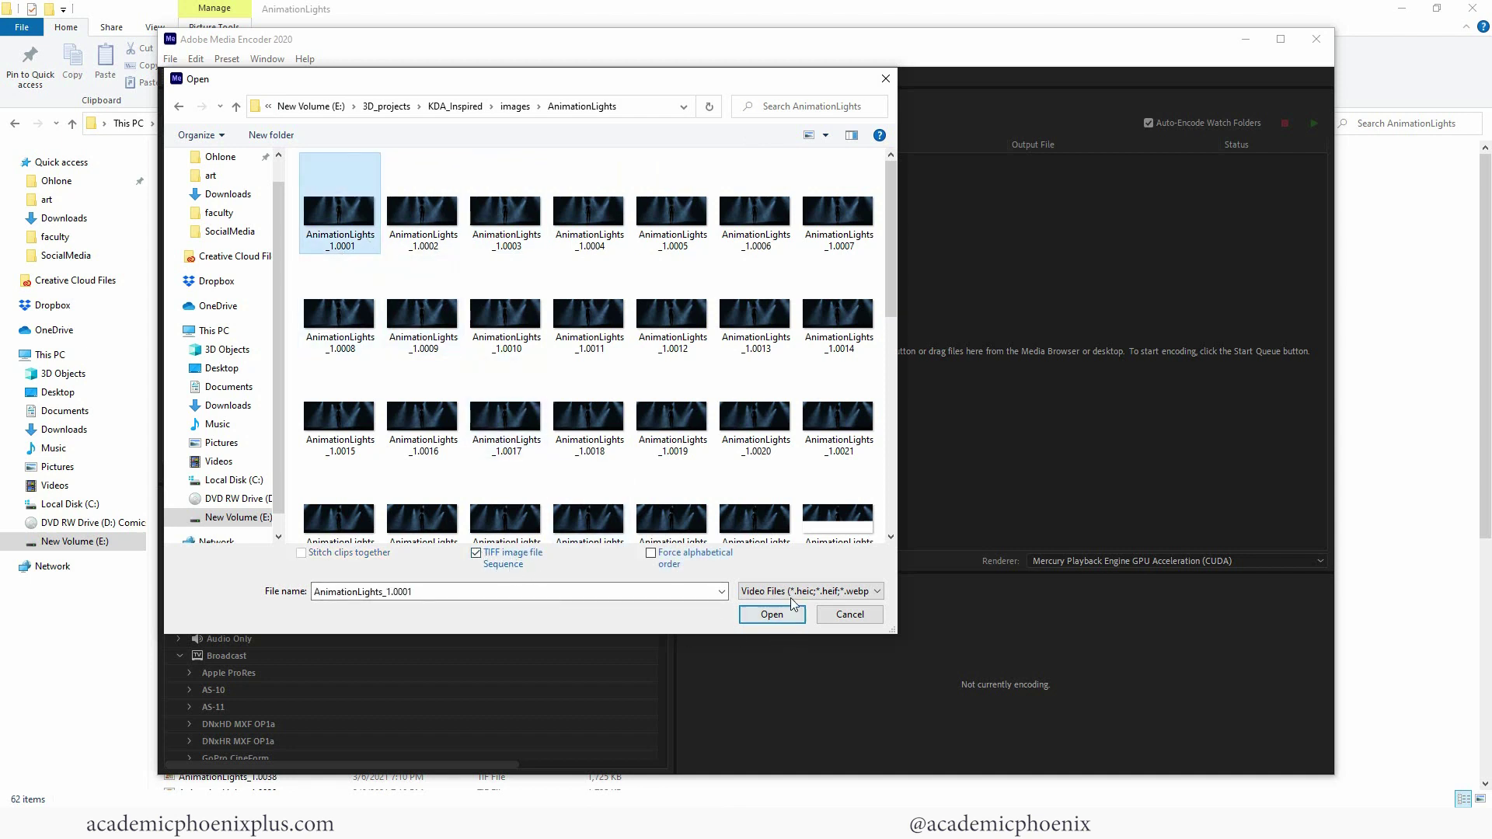
{"action": "left_click", "coordinate": [779, 619]}
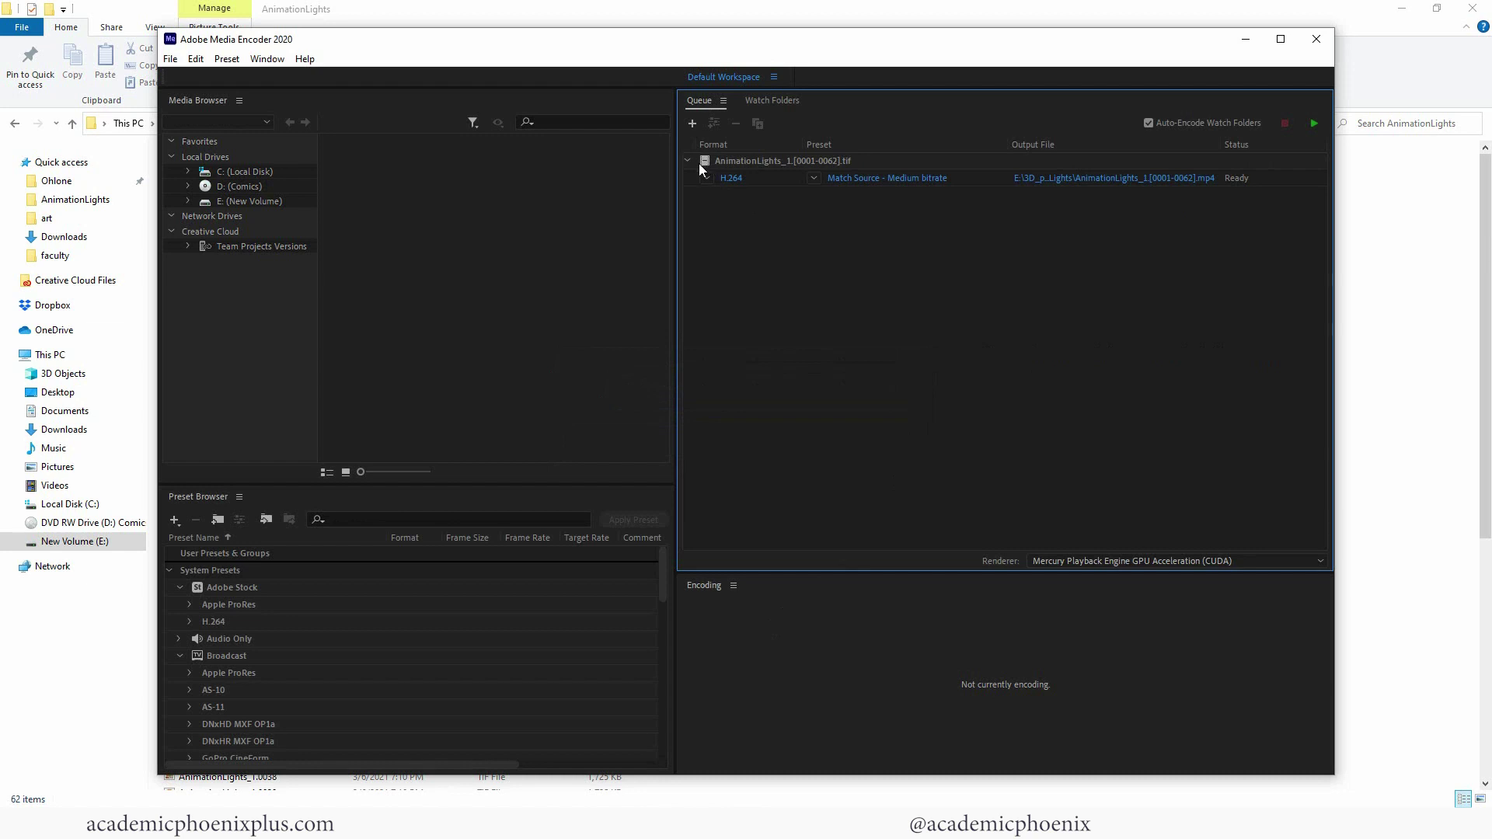
Use the Match Source - High bitrate preset and name the output AnimationLights_KDA
{"action": "left_click", "coordinate": [823, 177]}
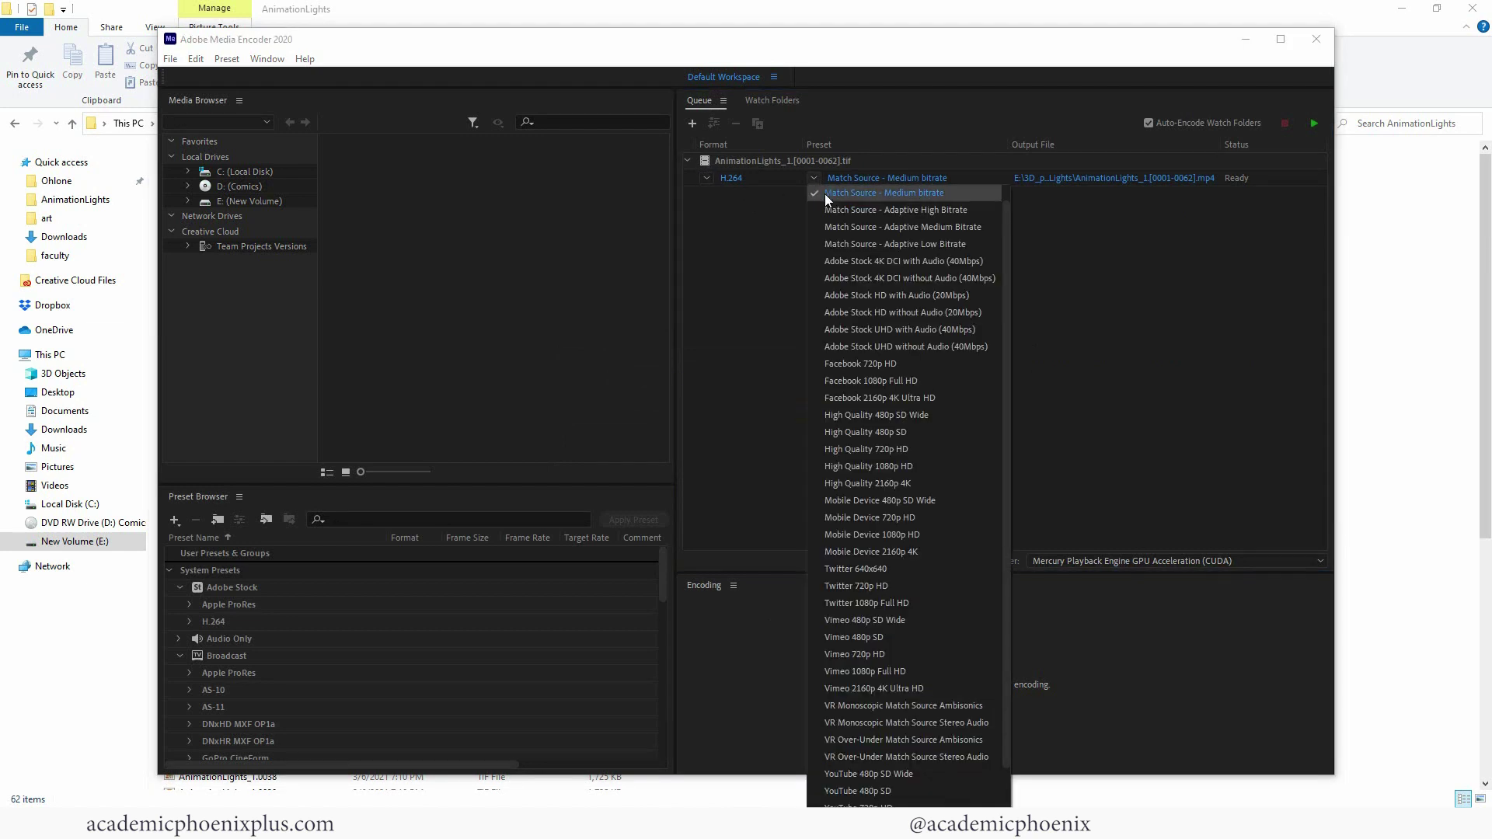
{"action": "scroll", "coordinate": [1006, 220], "scroll_direction": "up", "scroll_amount": 1}
{"action": "left_click", "coordinate": [946, 194]}
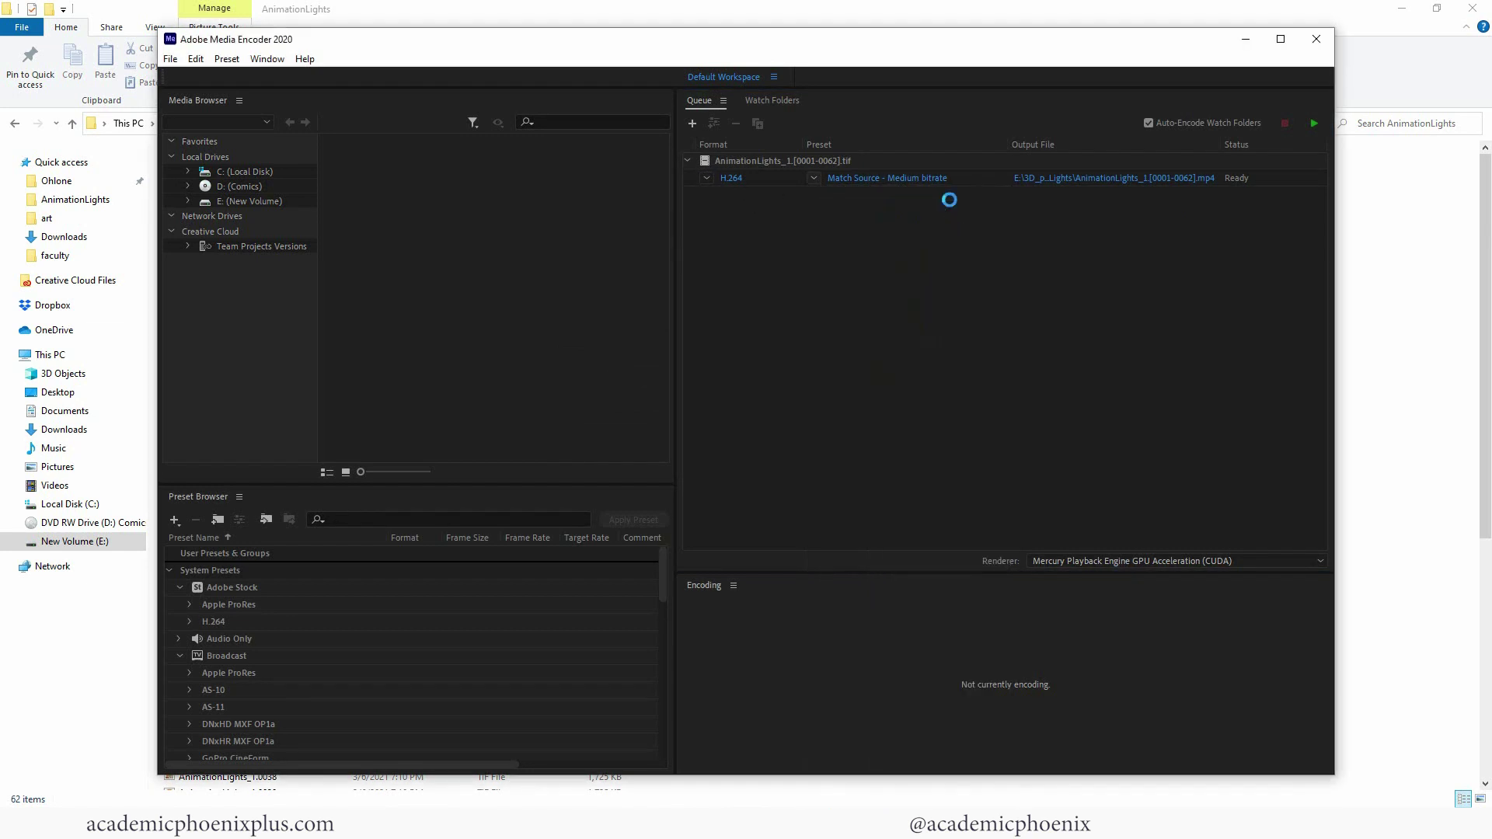
{"action": "left_click", "coordinate": [1105, 178]}
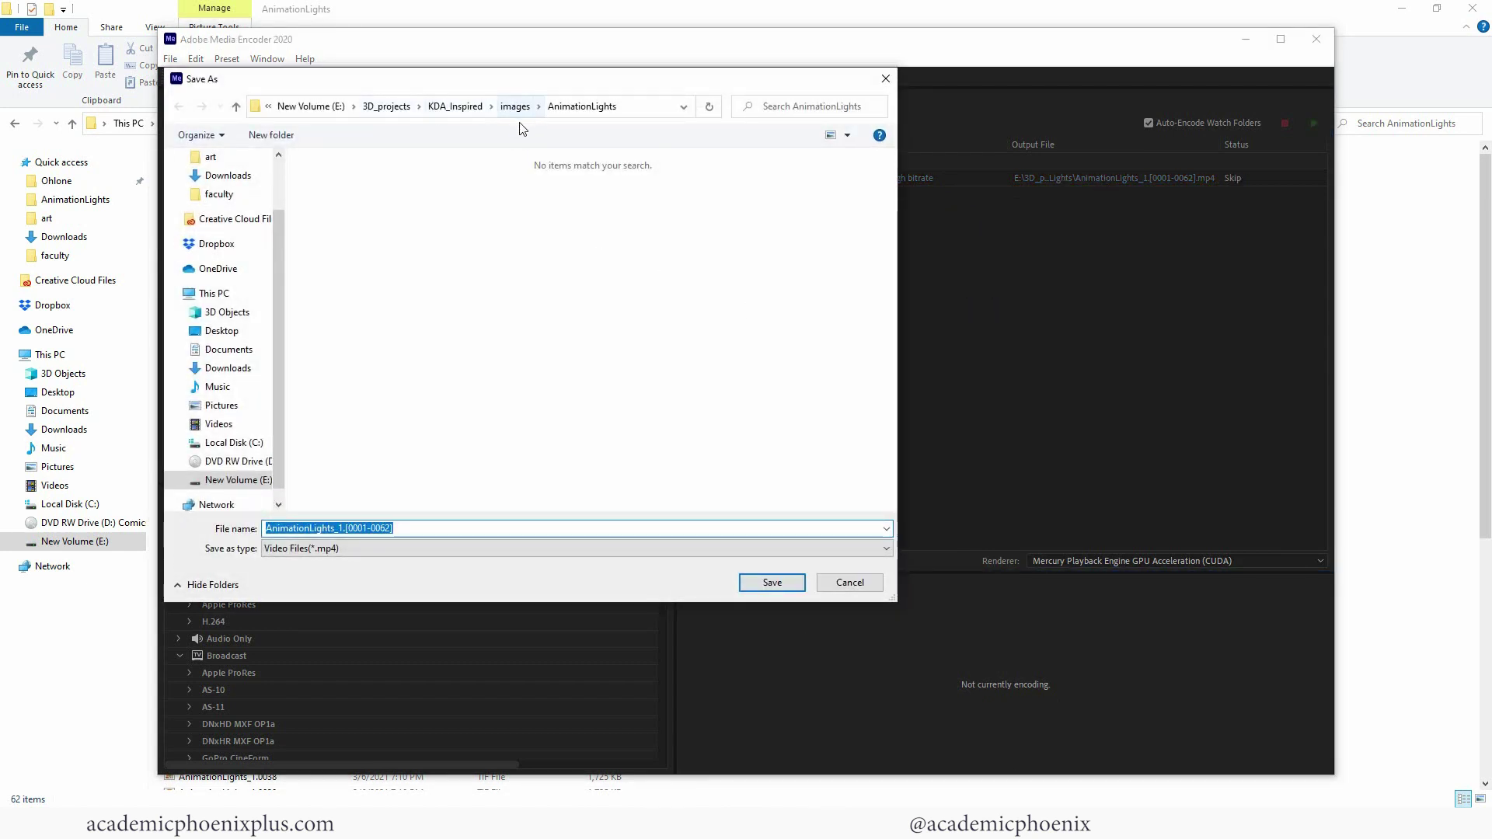
{"action": "left_click", "coordinate": [342, 528]}
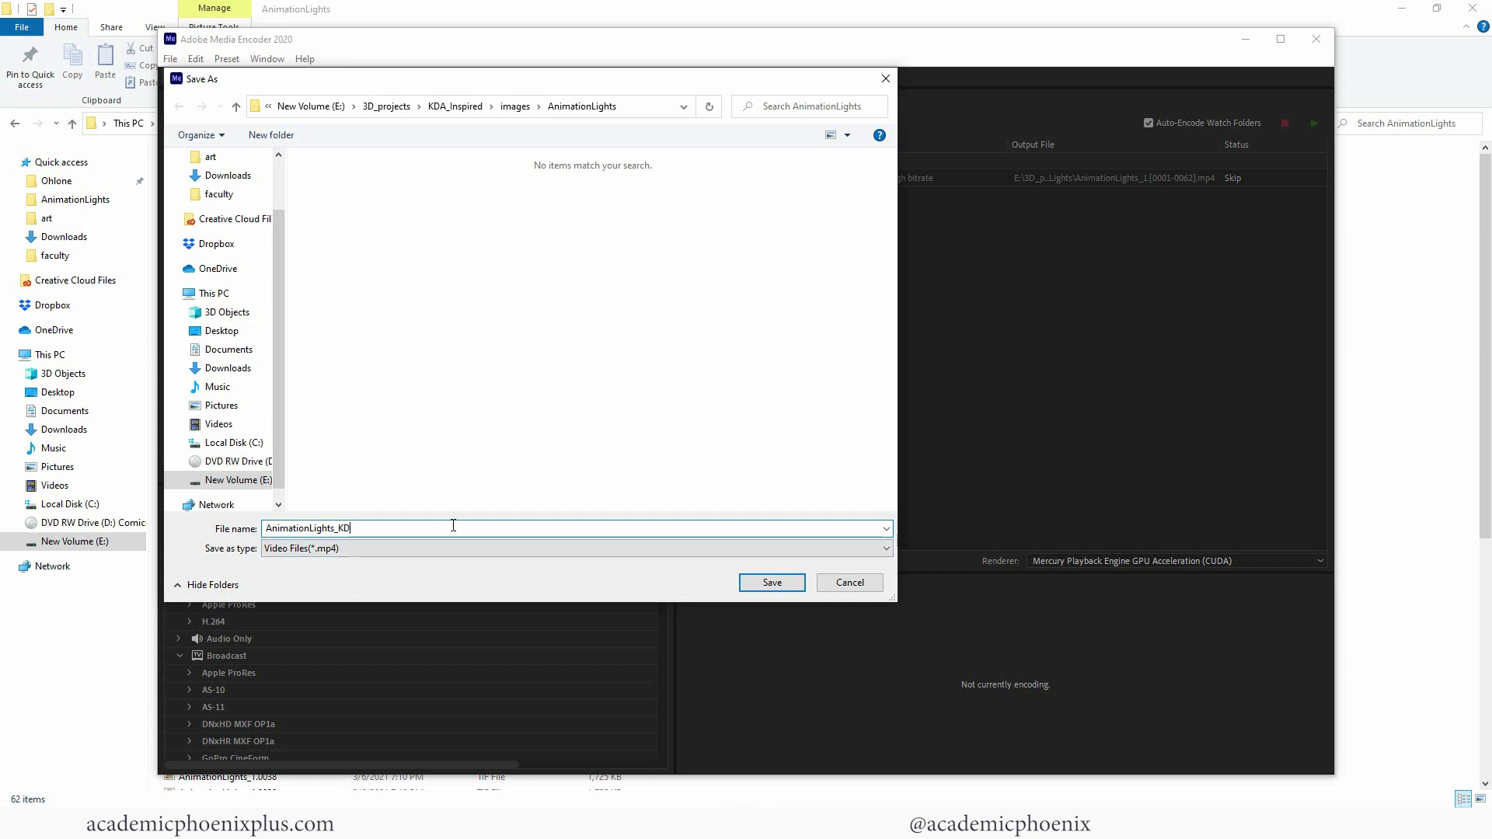
{"action": "type", "text": "KDA"}
{"action": "key", "text": "Return"}
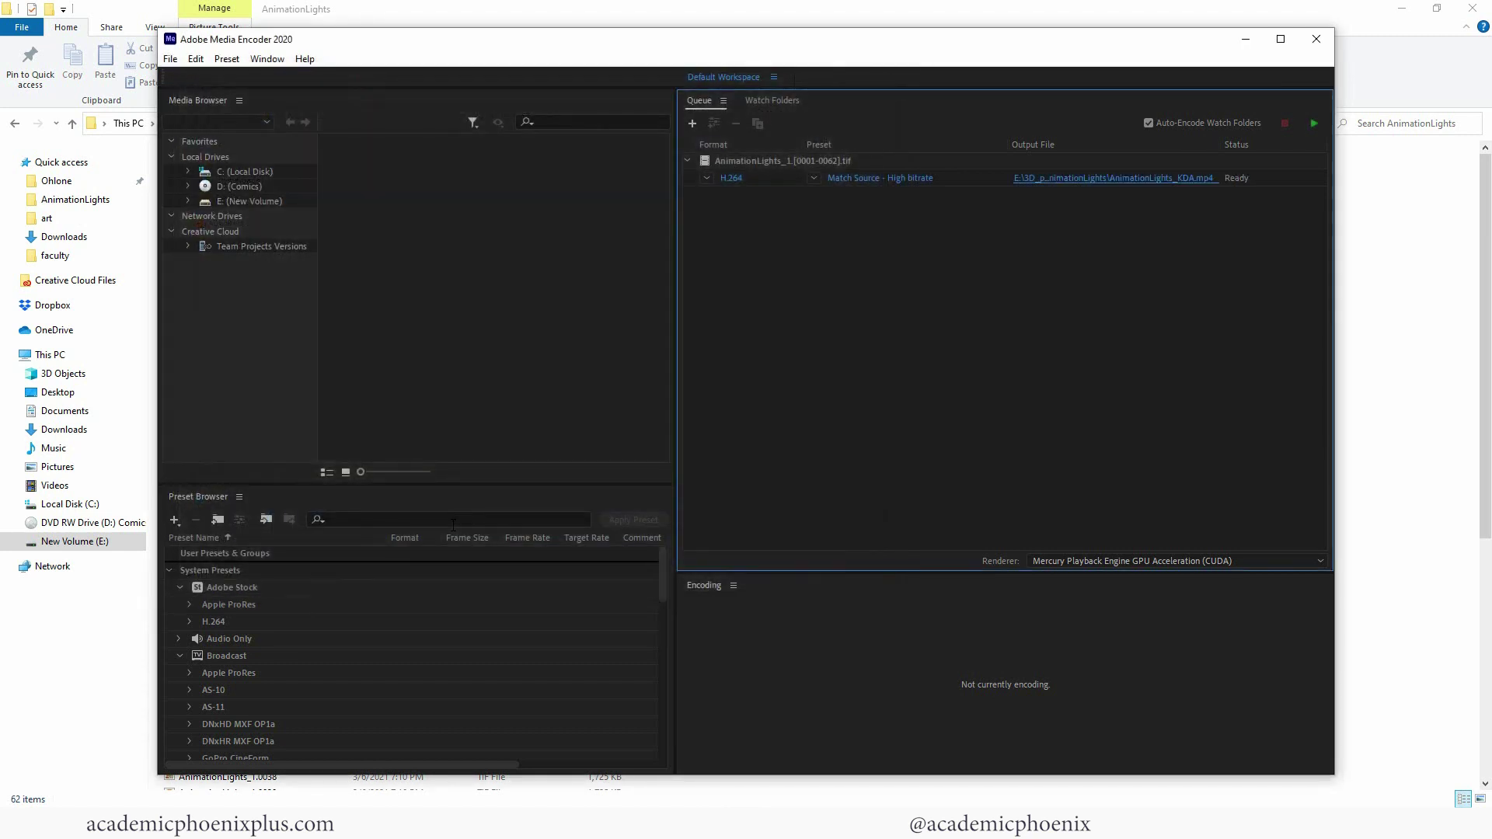
Encode the queue to AnimationLights_KDA.mp4 and open the finished movie
{"action": "left_click", "coordinate": [1315, 123]}
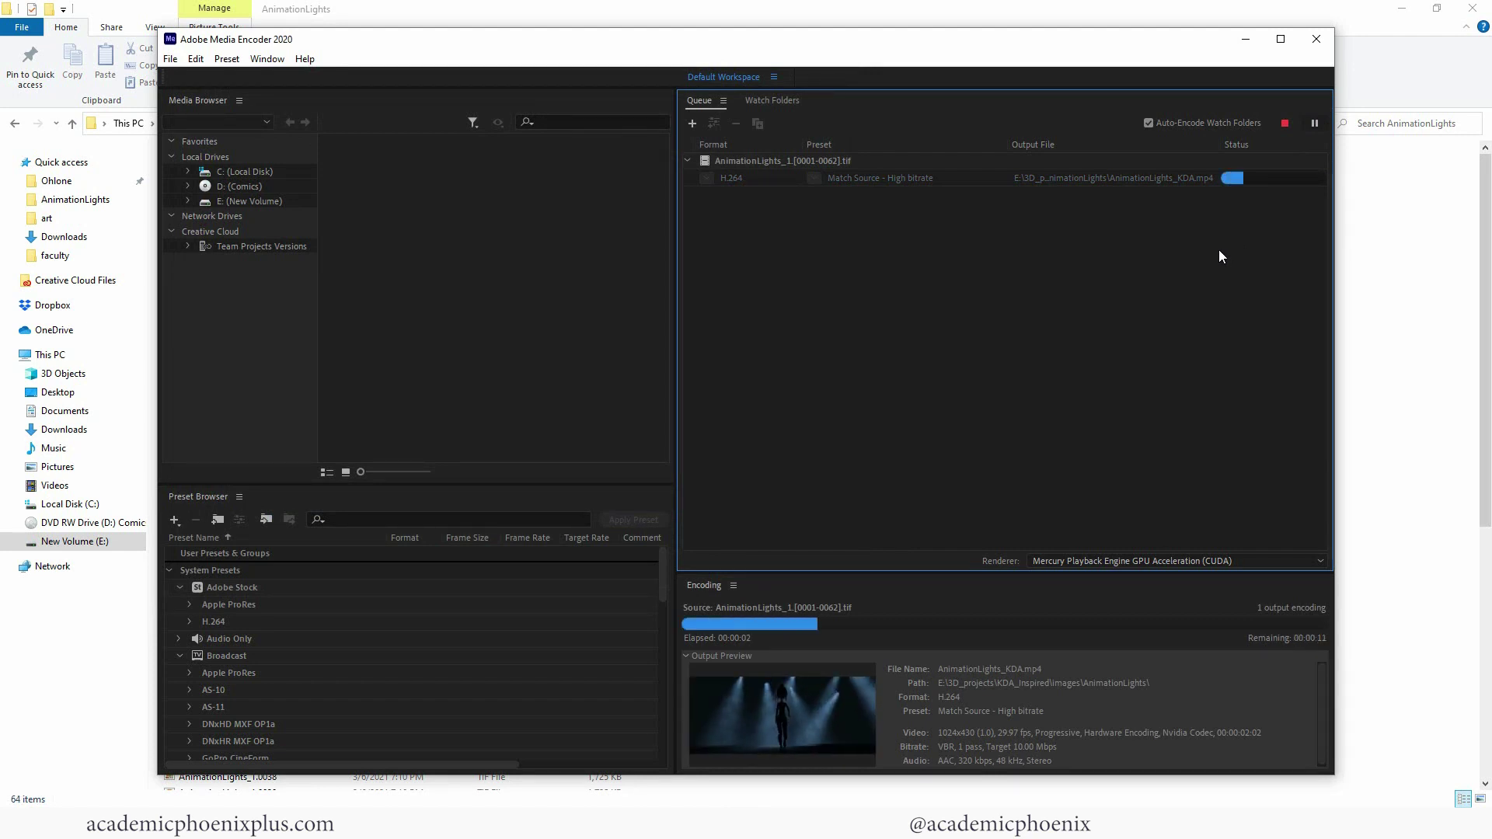
{"action": "left_click", "coordinate": [1135, 180]}
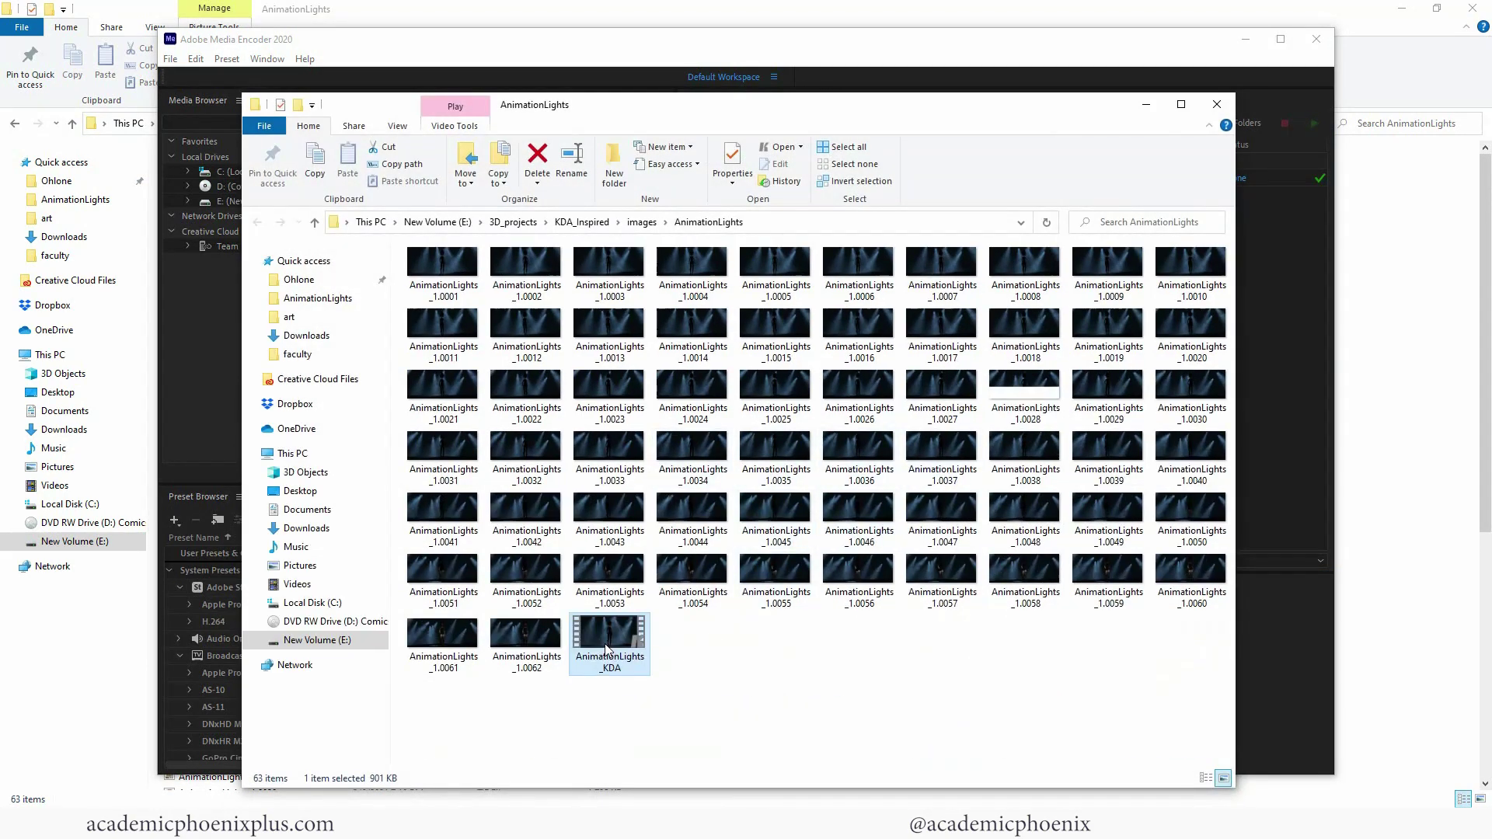
{"action": "double_click", "coordinate": [607, 651]}
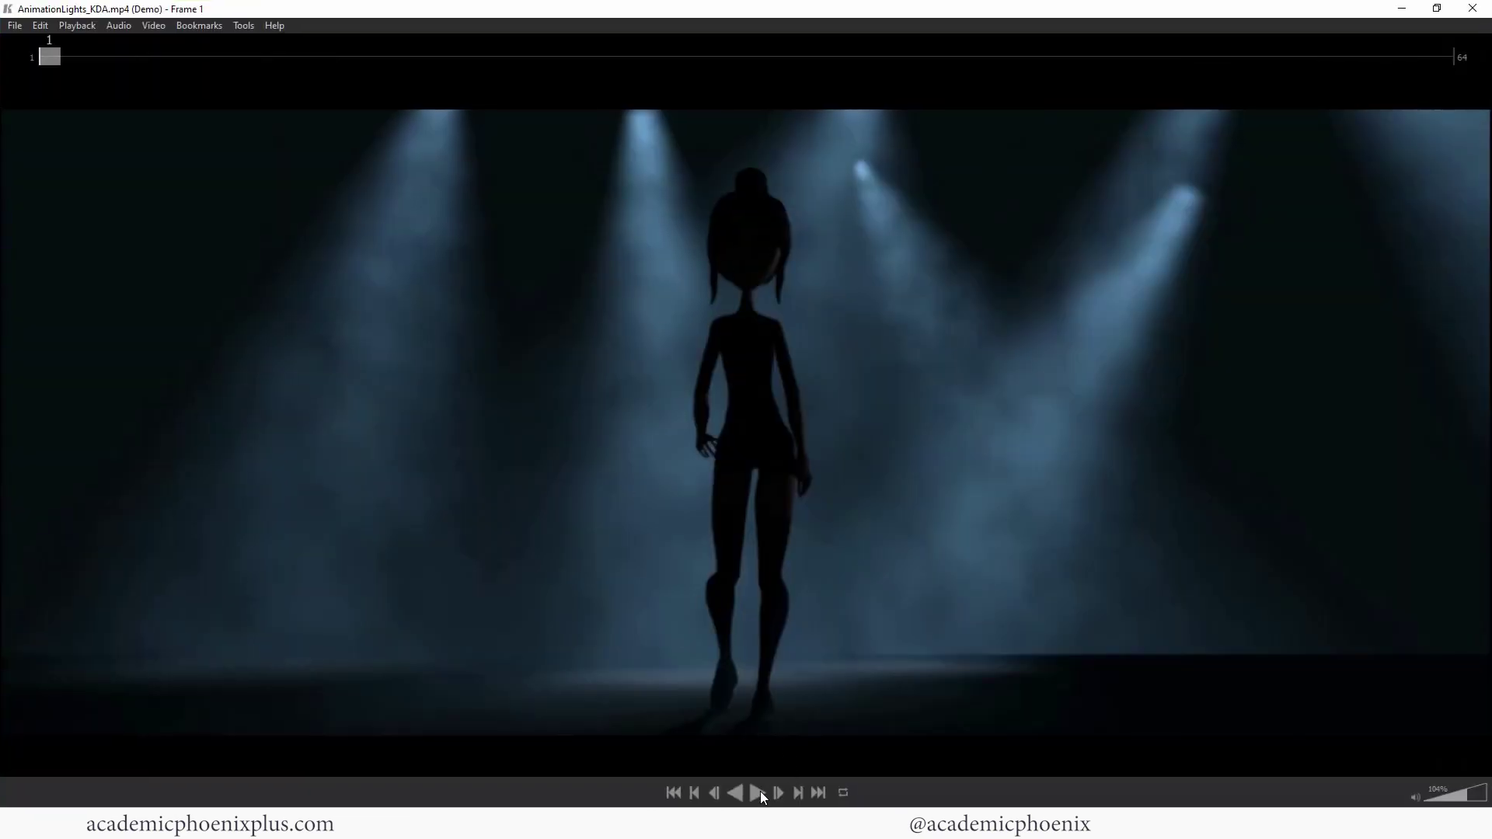
Play the 64-frame AnimationLights_KDA.mp4, then scrub to the last frame and back through the early frames
{"action": "left_click", "coordinate": [757, 792]}
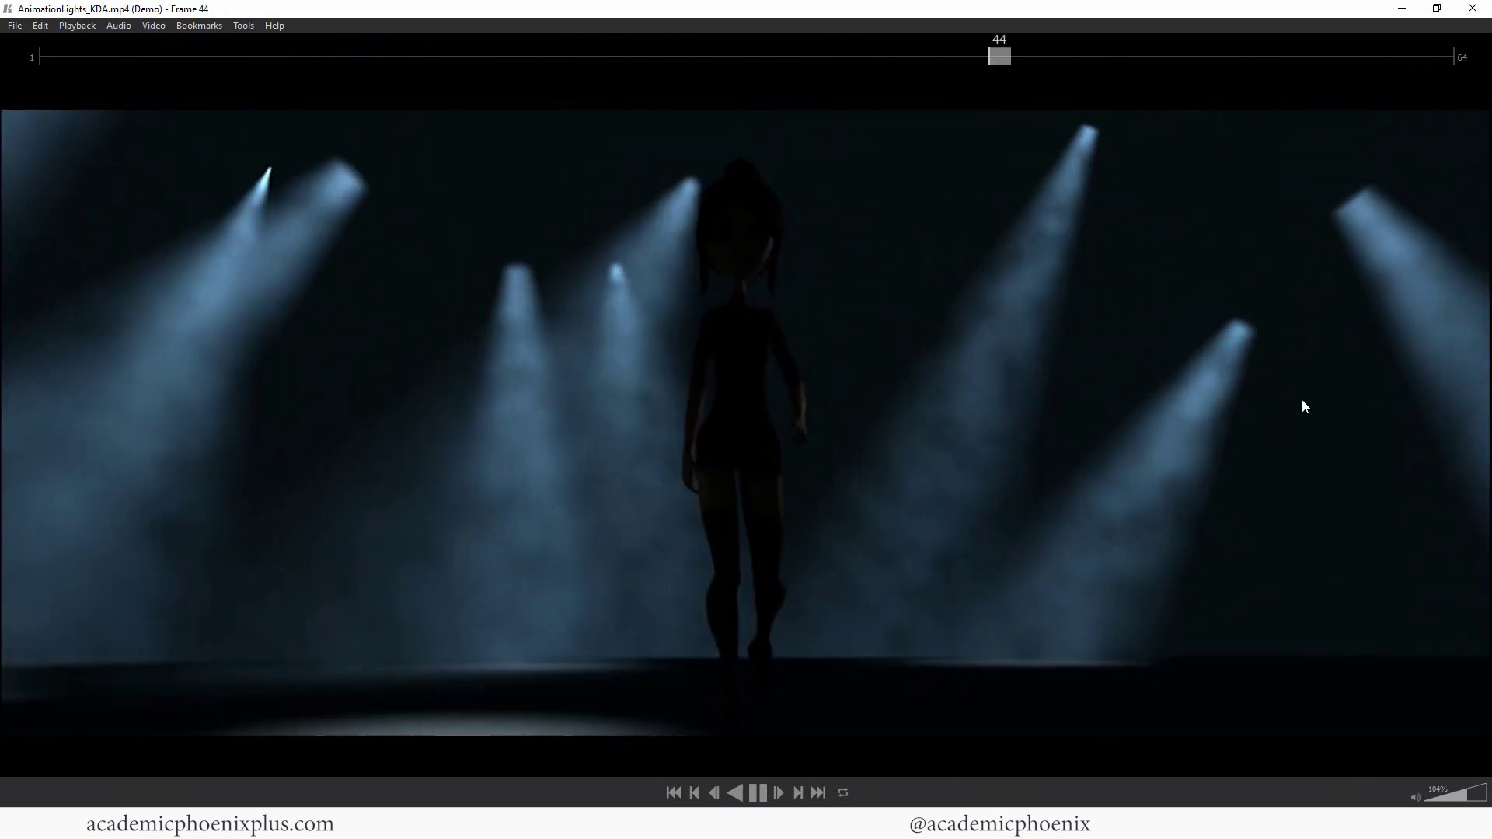
{"action": "left_click_drag", "start_coordinate": [1315, 57], "coordinate": [651, 705]}
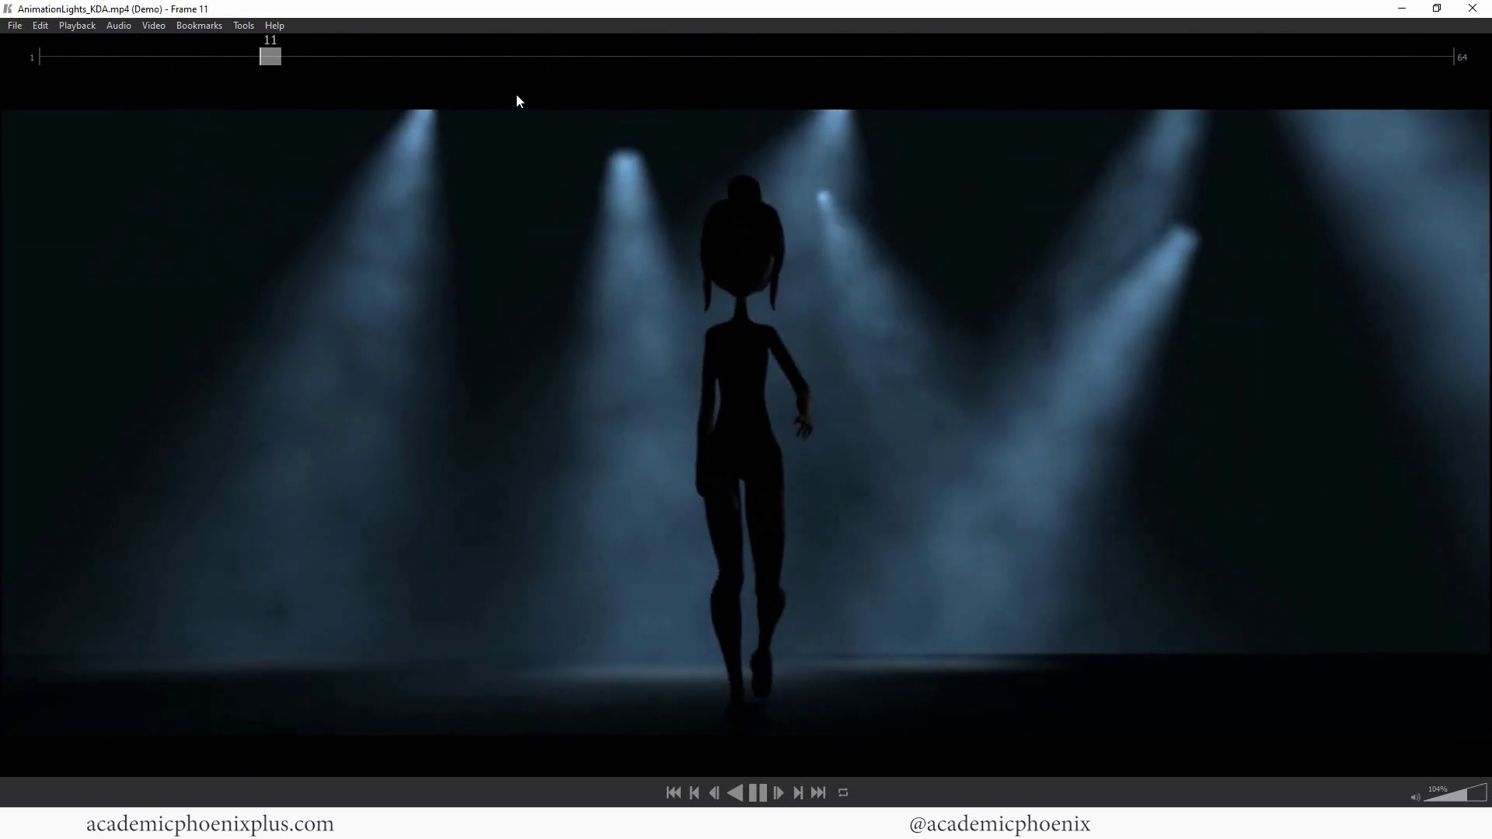
{"action": "left_click_drag", "start_coordinate": [602, 58], "coordinate": [1198, 58]}
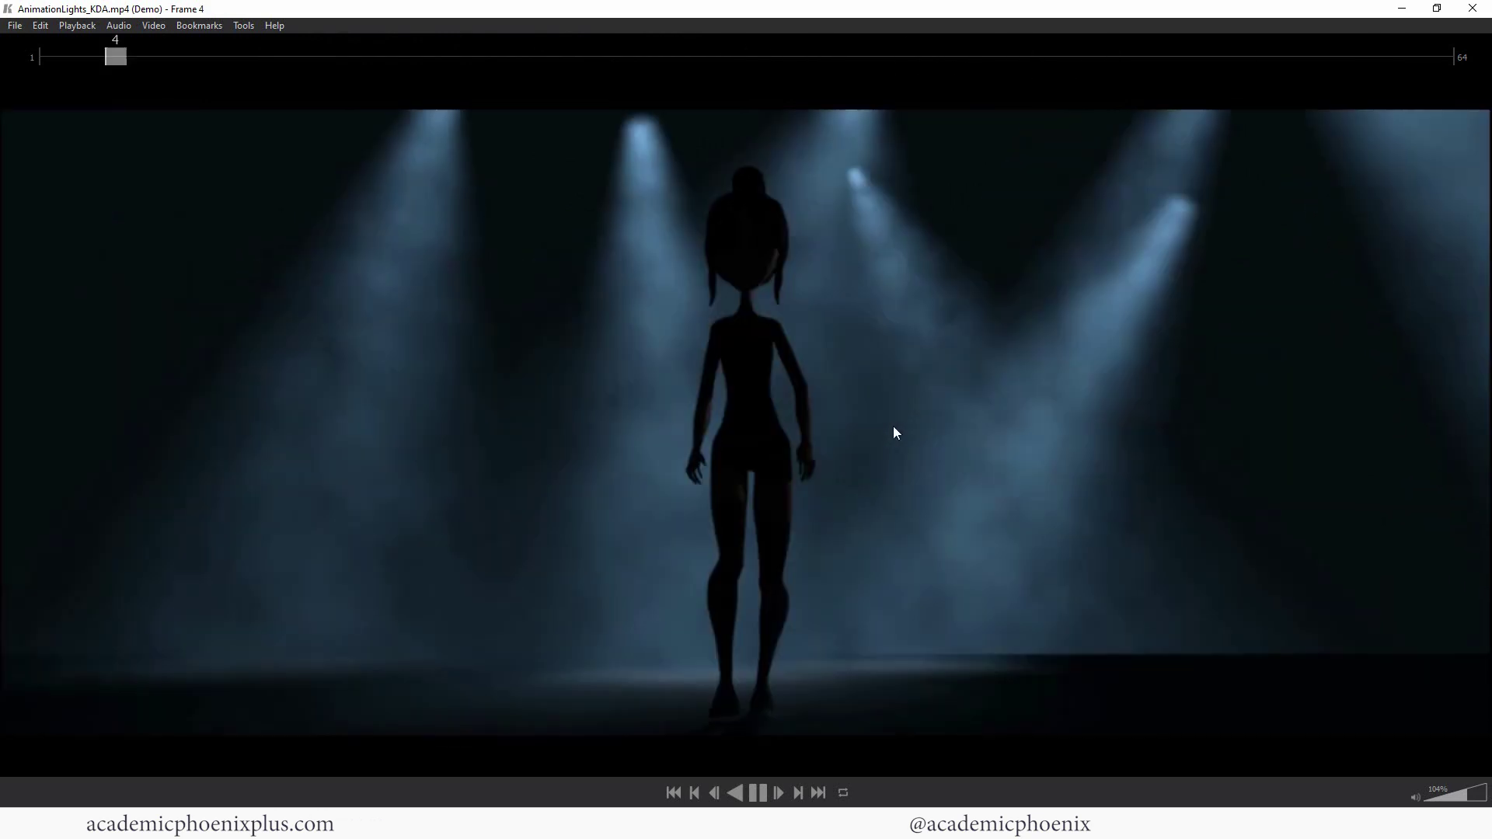